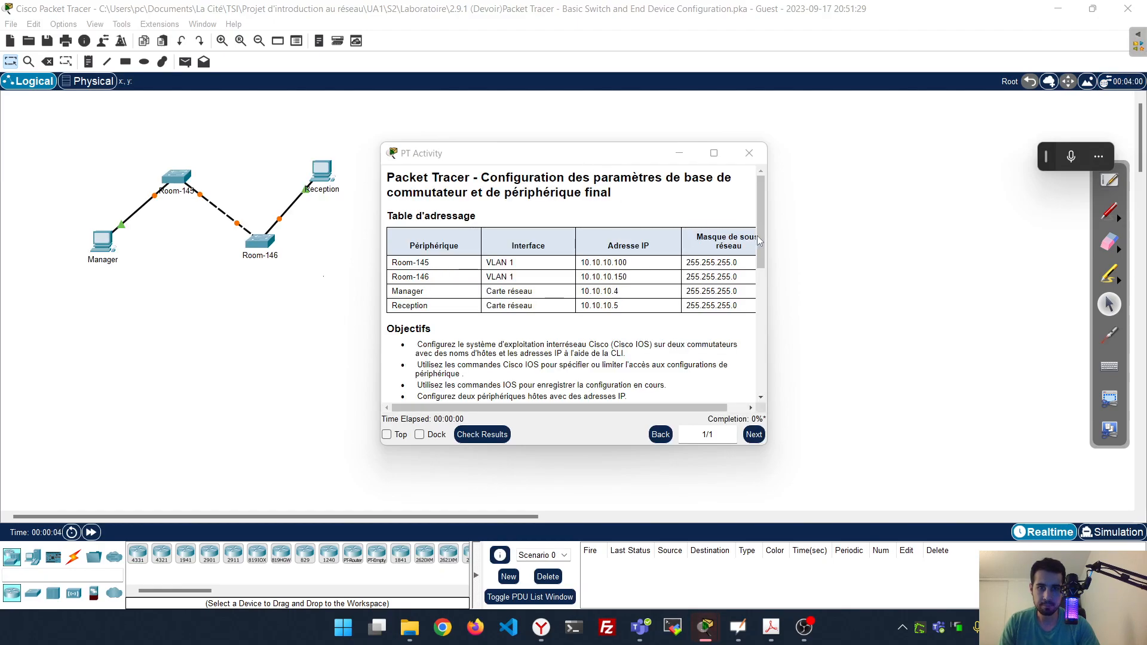
# Change the user profile name from Guest to the student's own name and confirm
pyautogui.moveTo(709, 625)
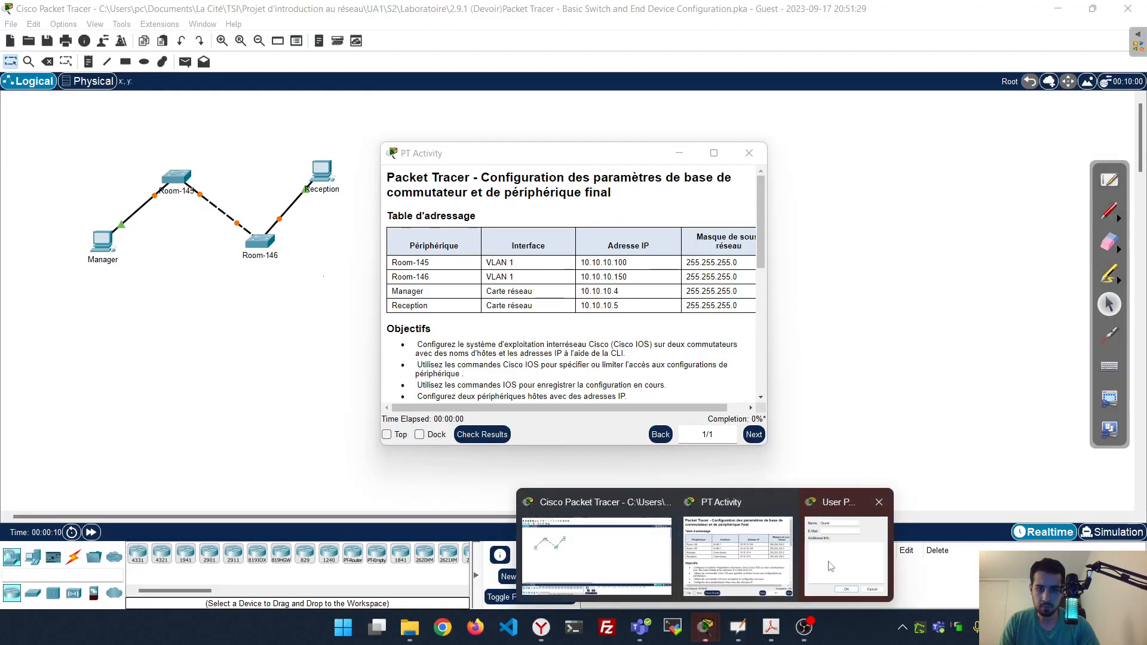
pyautogui.click(866, 550)
pyautogui.doubleClick(520, 228)
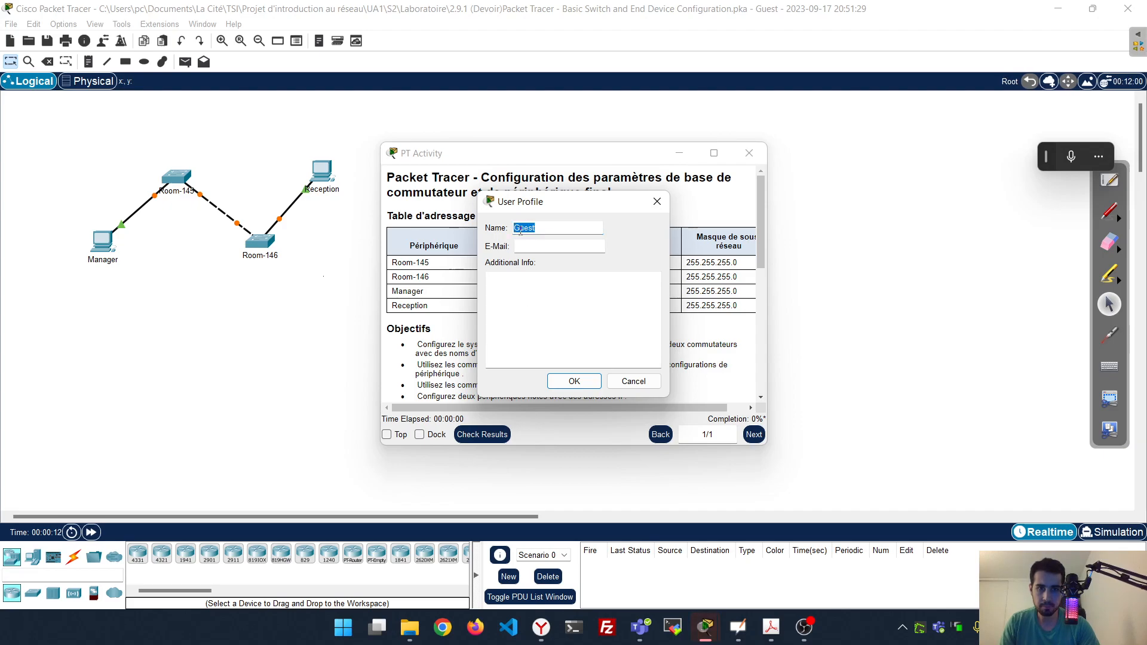
pyautogui.write('Ramdani Imed')
pyautogui.click(571, 384)
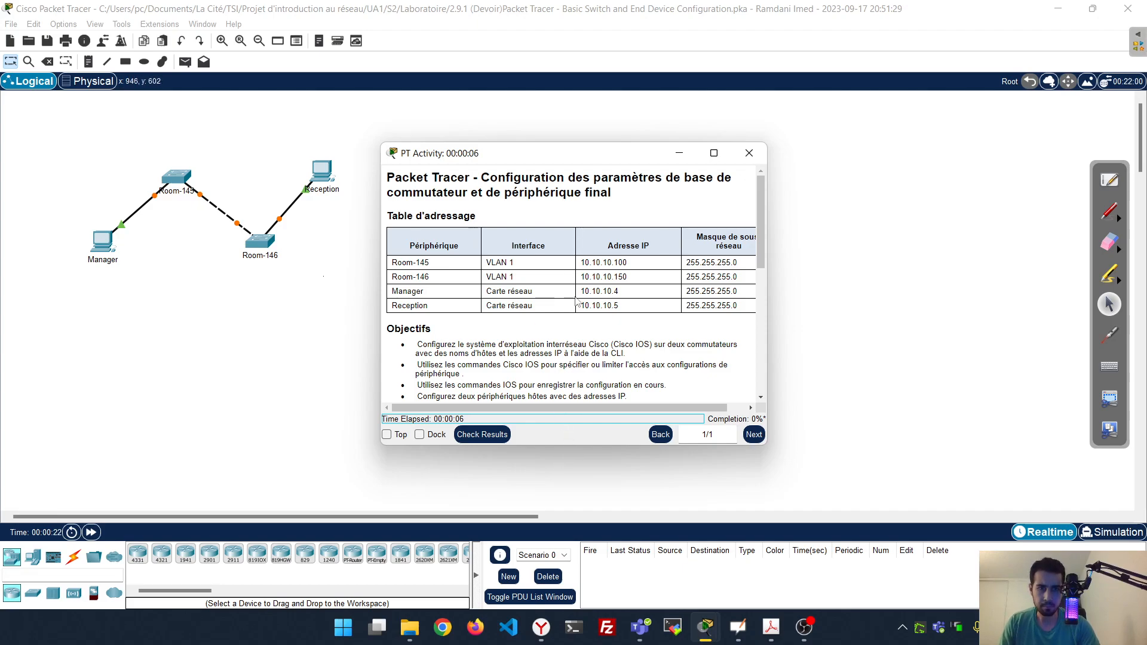
# Connect a console cable from Manager's RS 232 port to Room-145's Console port
pyautogui.moveTo(605, 157); pyautogui.dragTo(801, 0)
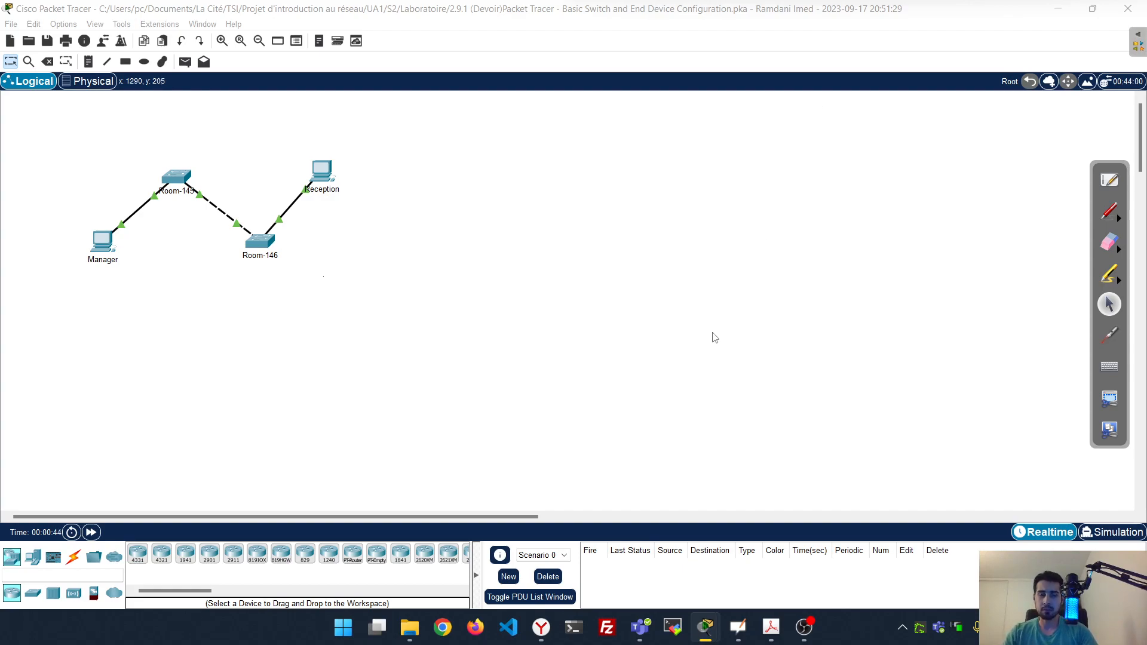
pyautogui.click(77, 562)
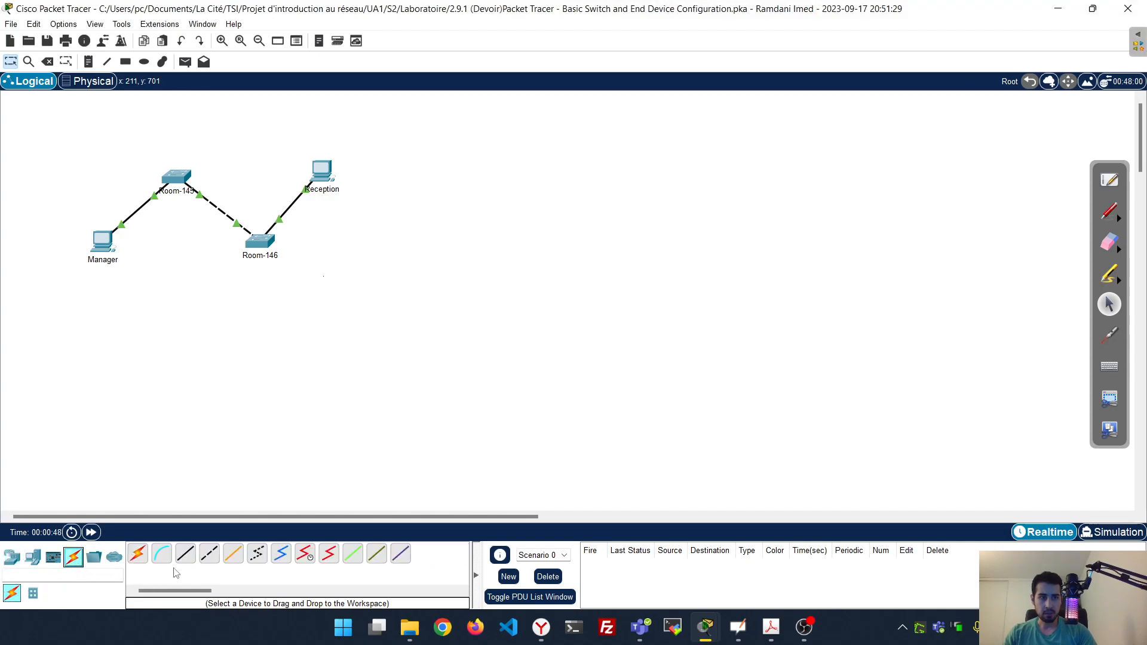
pyautogui.click(161, 554)
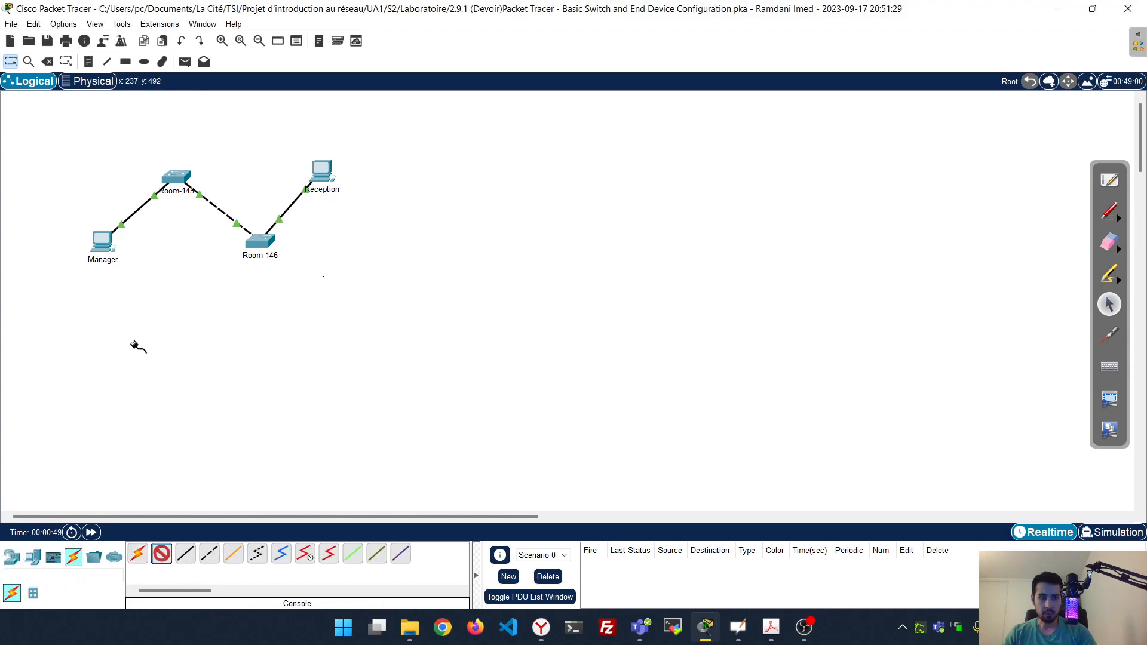
pyautogui.click(108, 250)
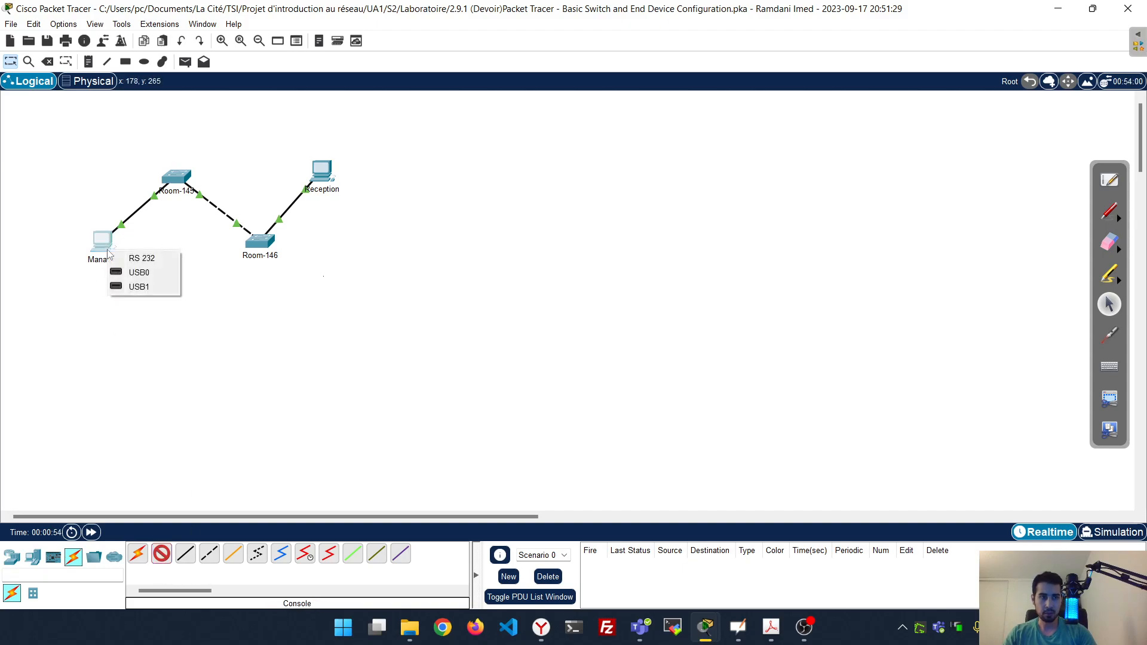
pyautogui.click(160, 259)
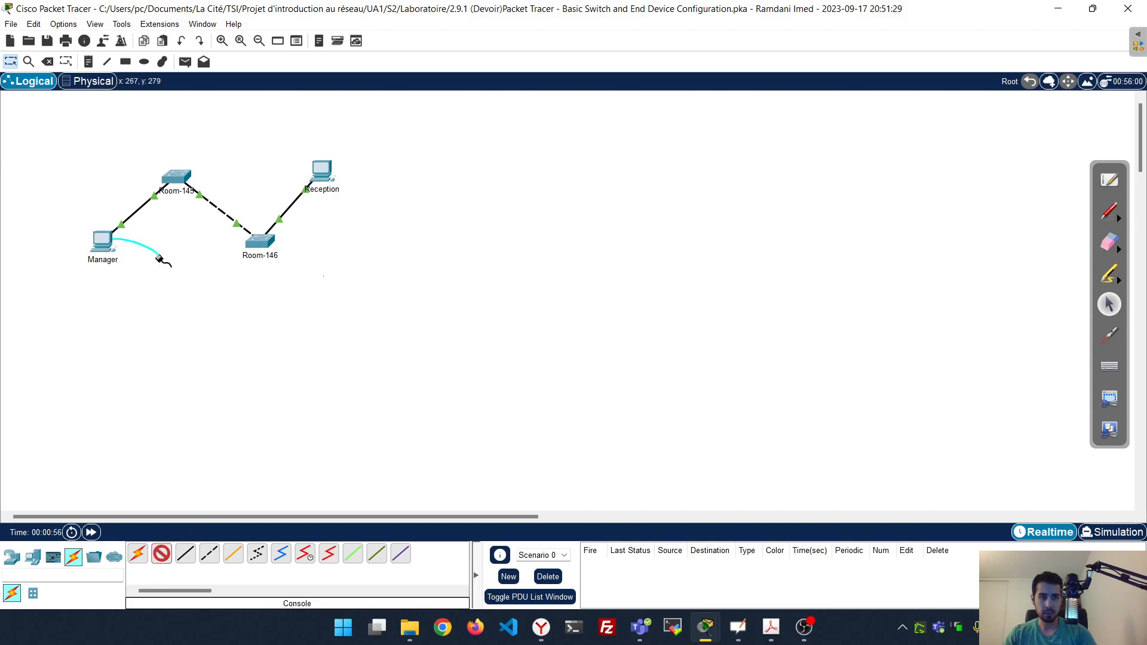
pyautogui.click(172, 179)
pyautogui.click(215, 187)
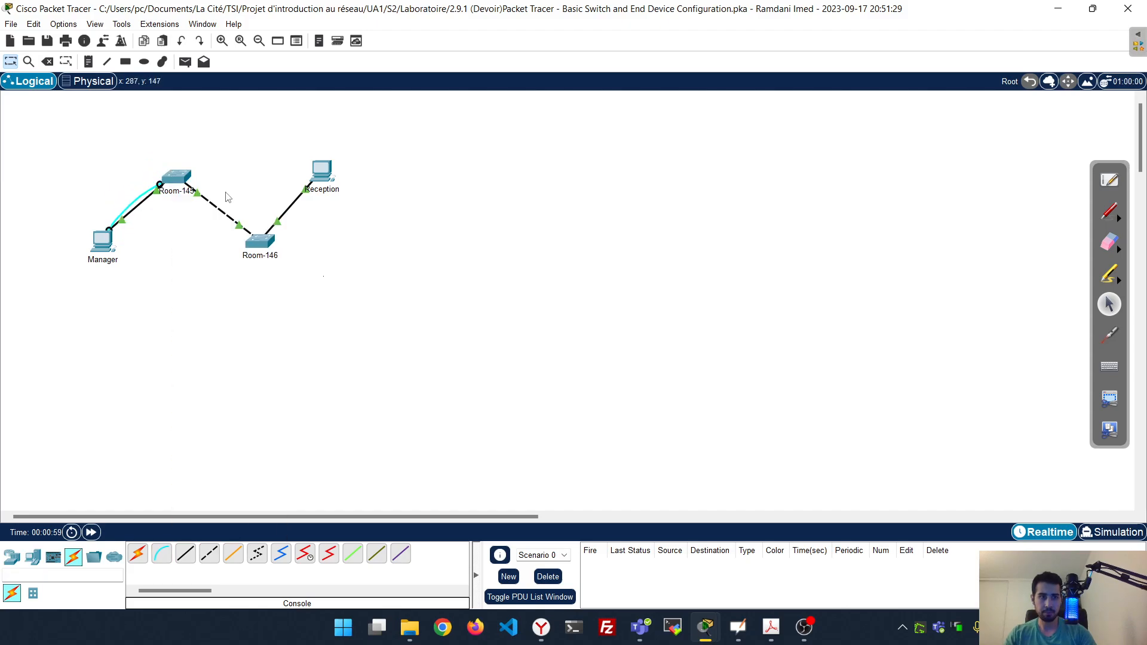
# Connect a console cable from Reception's RS 232 port to Room-146's Console port
pyautogui.scroll(2, 63, 154)
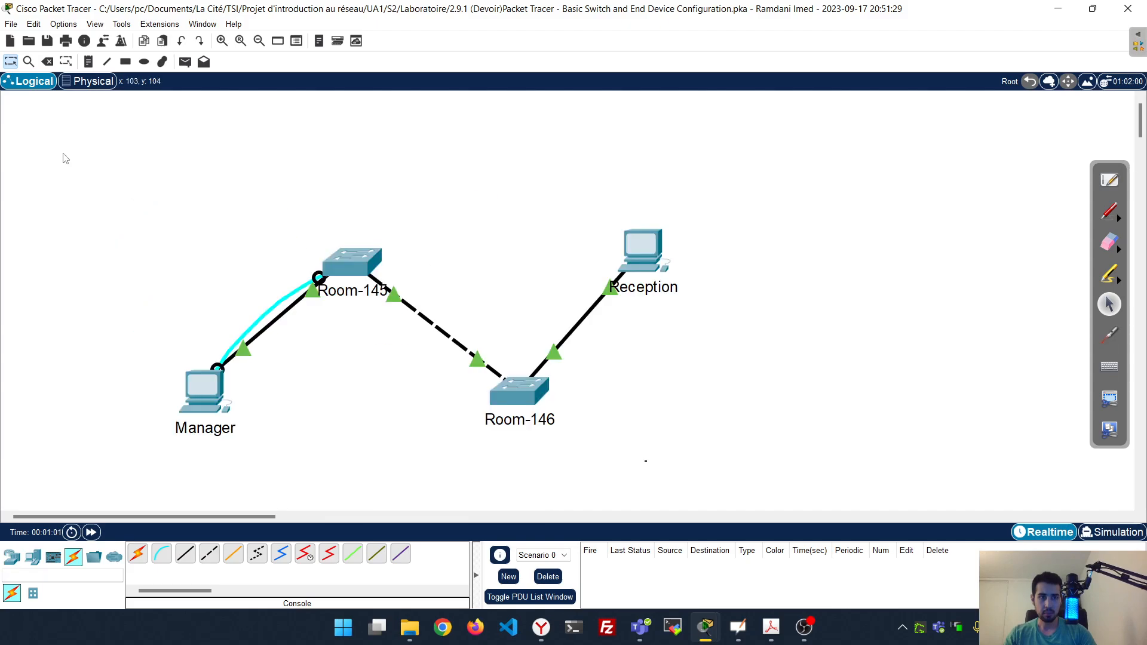
pyautogui.click(162, 554)
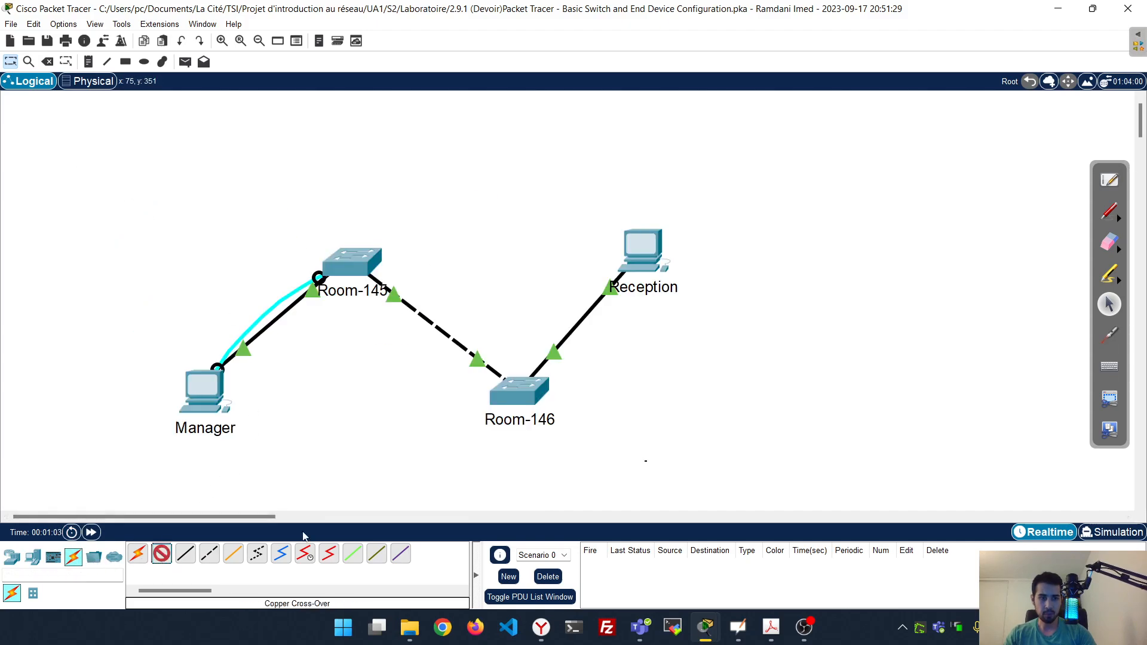
pyautogui.click(640, 256)
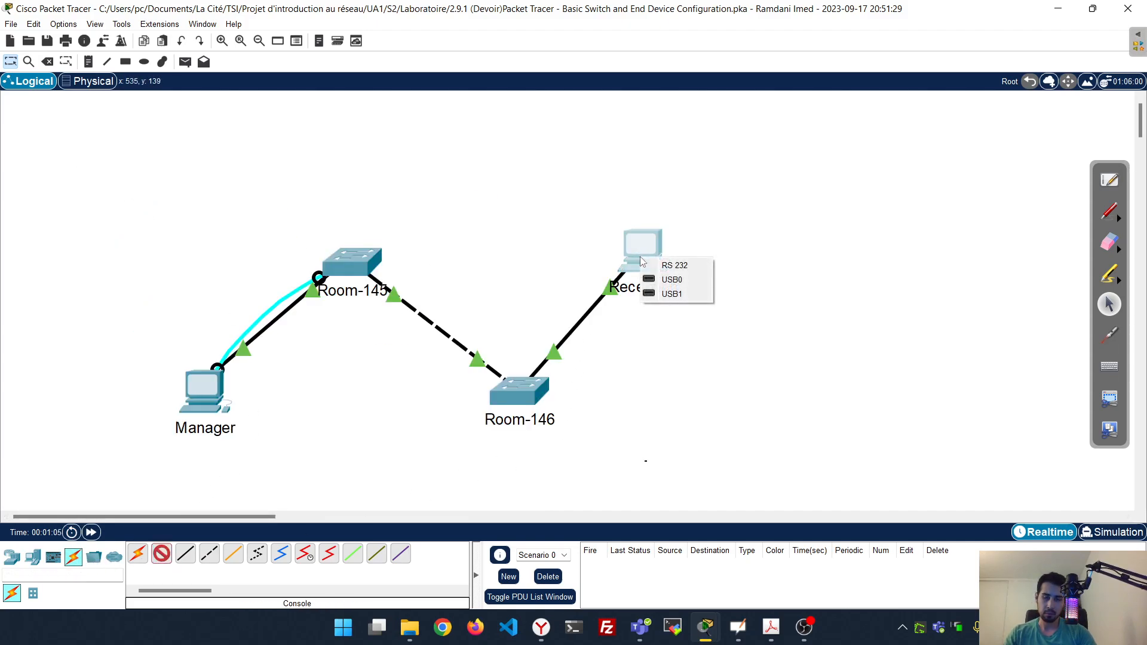
pyautogui.click(675, 265)
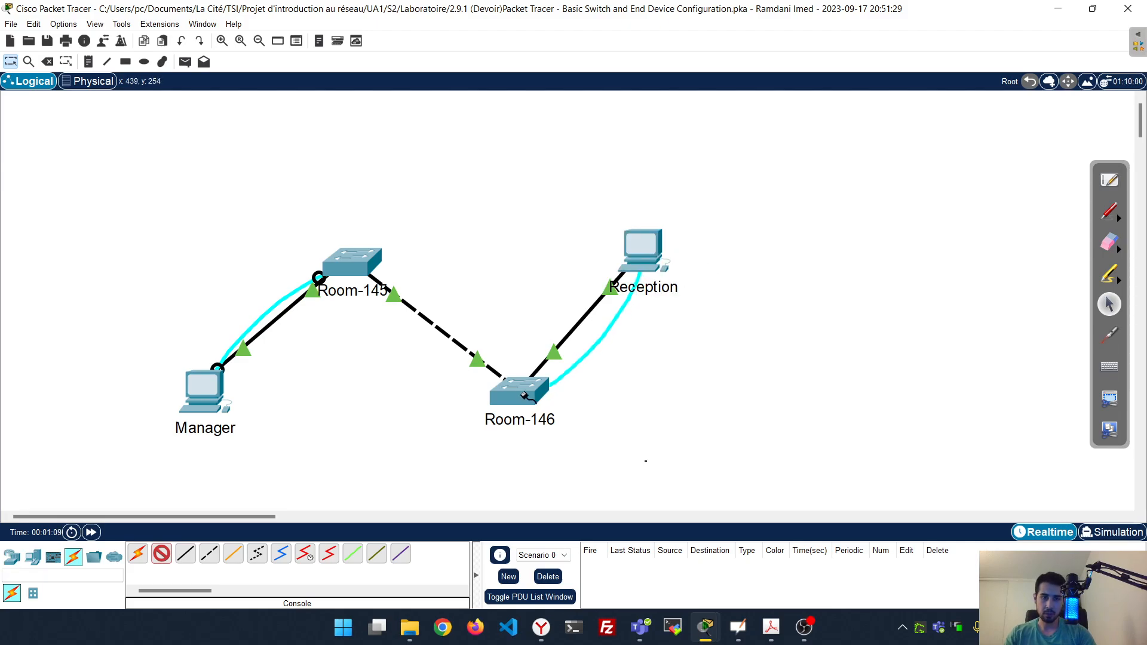
pyautogui.click(523, 394)
pyautogui.click(582, 41)
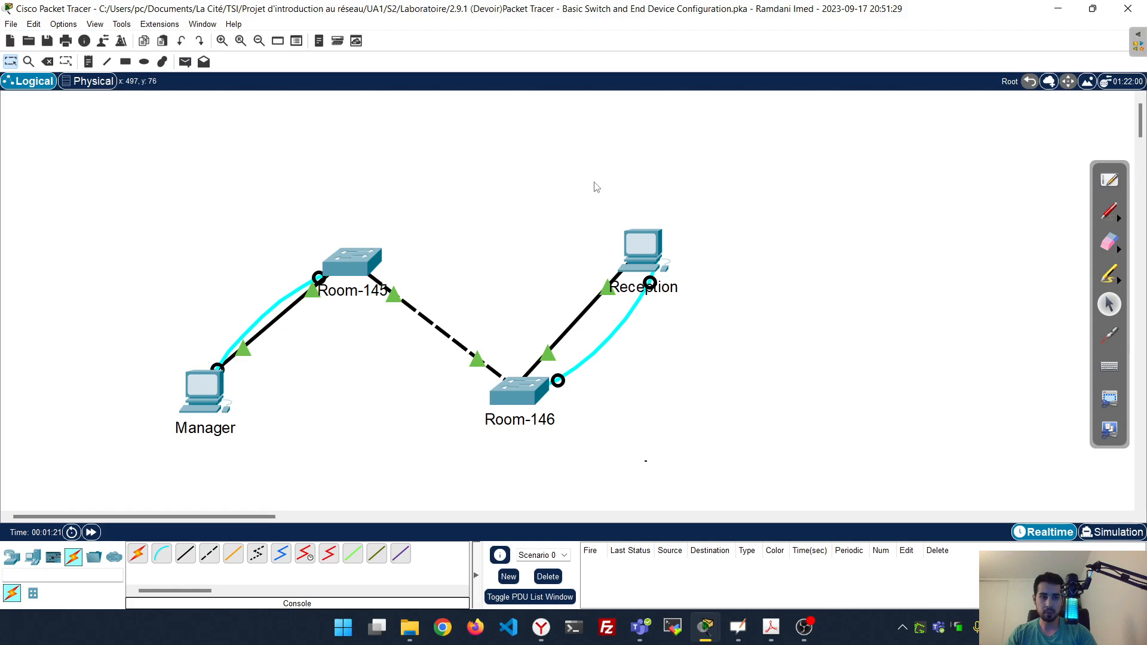
# Start a maximized Terminal session on Manager with default settings, reaching the Switch> prompt
pyautogui.click(205, 388)
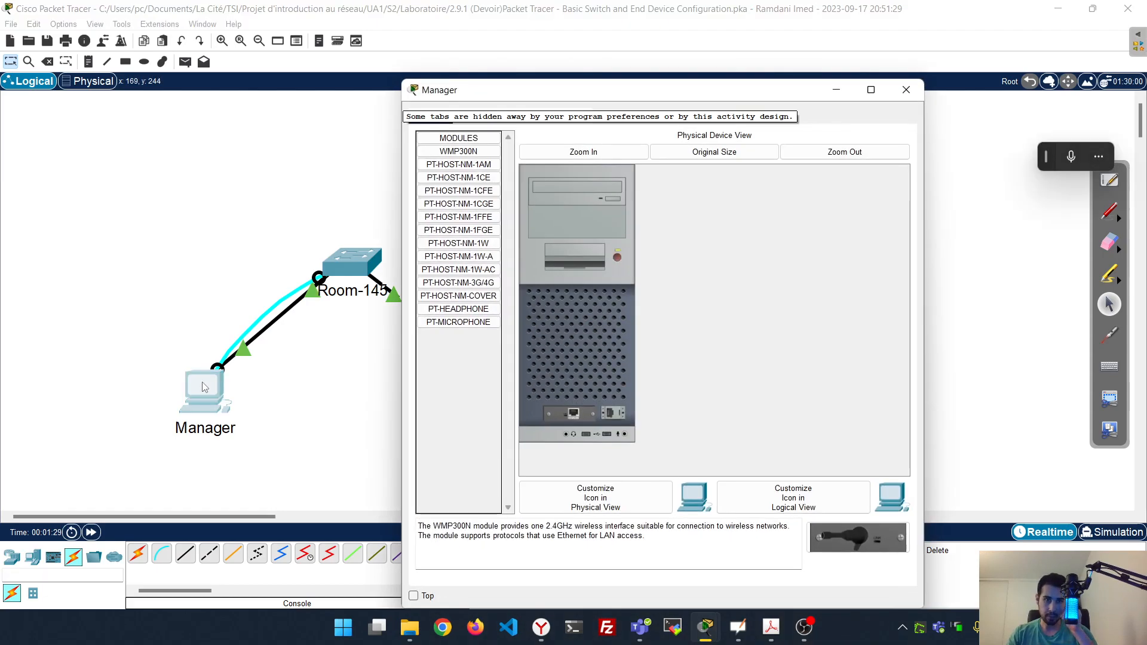
pyautogui.click(509, 116)
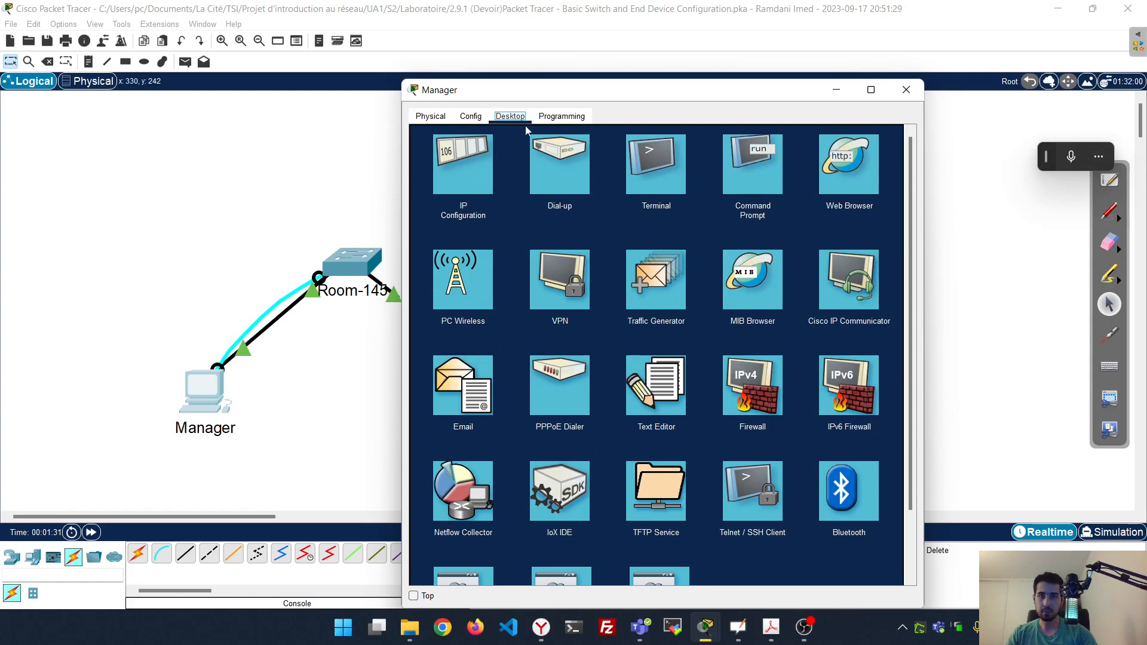
pyautogui.click(664, 177)
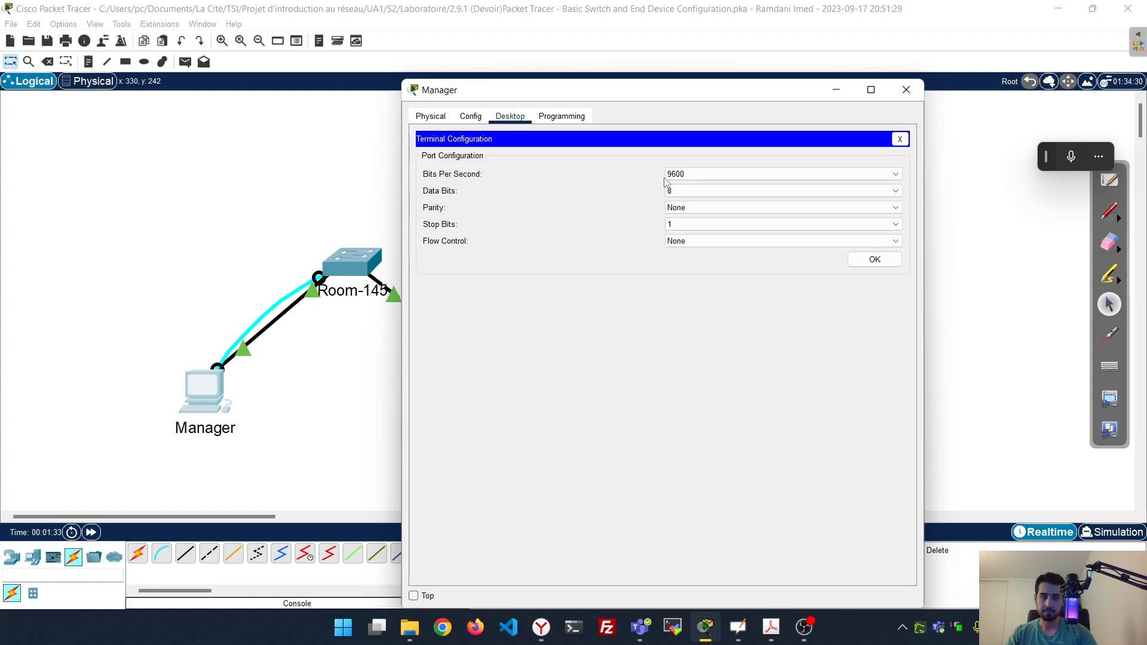
pyautogui.click(875, 260)
pyautogui.click(871, 90)
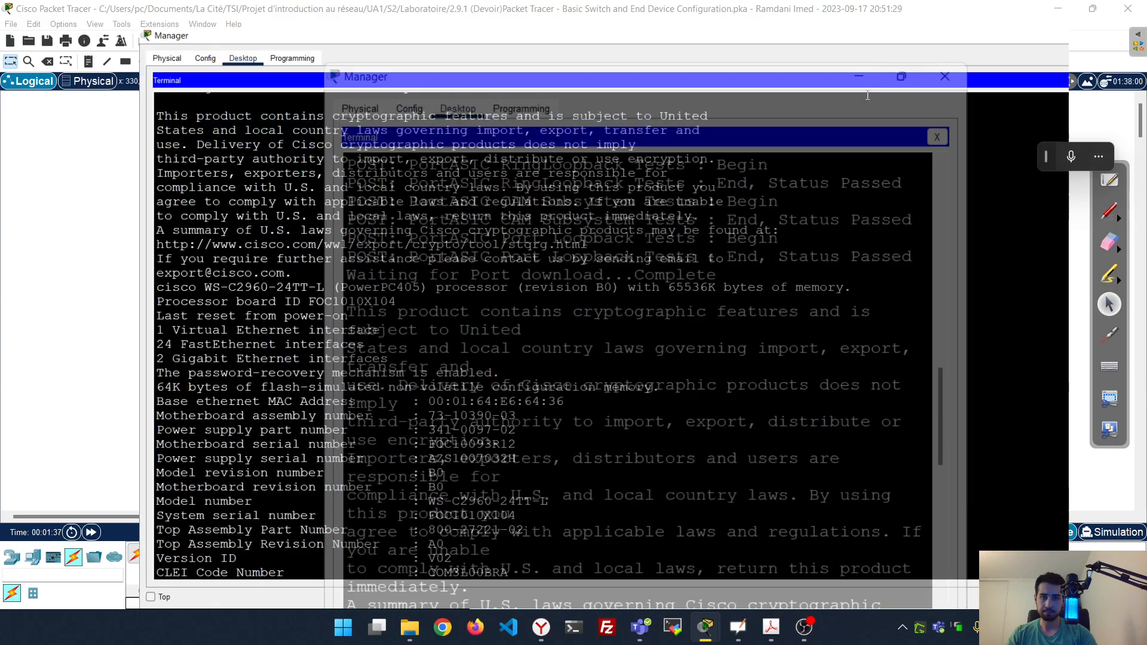
pyautogui.press('Return')
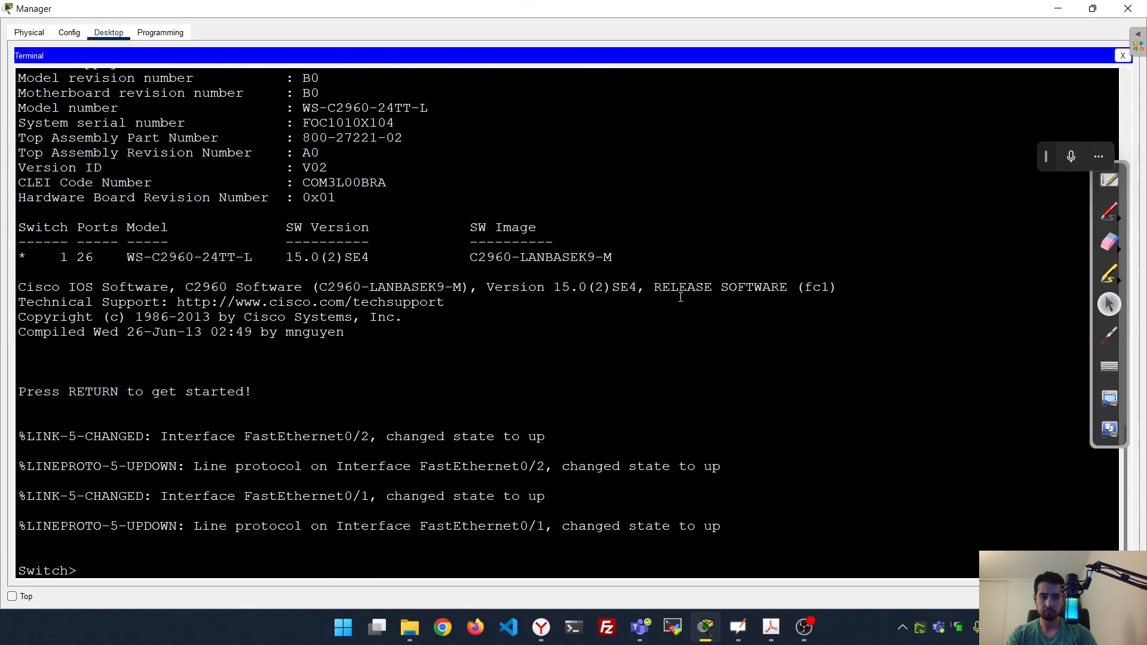
pyautogui.press('Return')
pyautogui.press('Return')
pyautogui.press('Return')
pyautogui.press('Return')
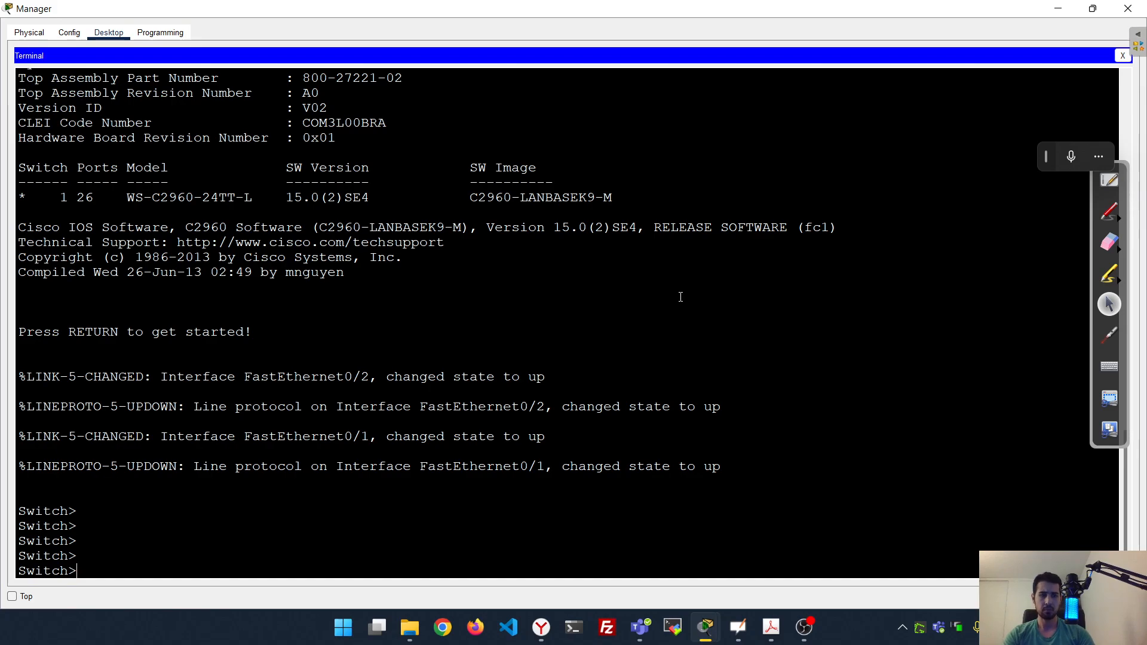
# Use enable, conf t and hostname Room-145 to rename the switch
pyautogui.write('ena')
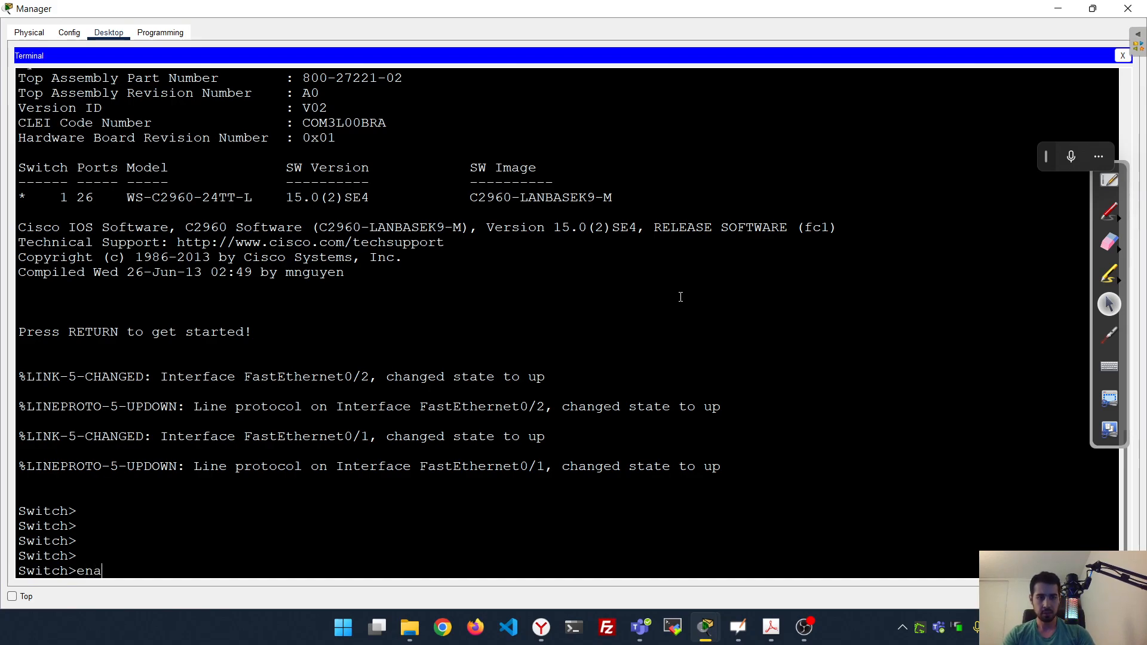
pyautogui.press('Tab')
pyautogui.press('Return')
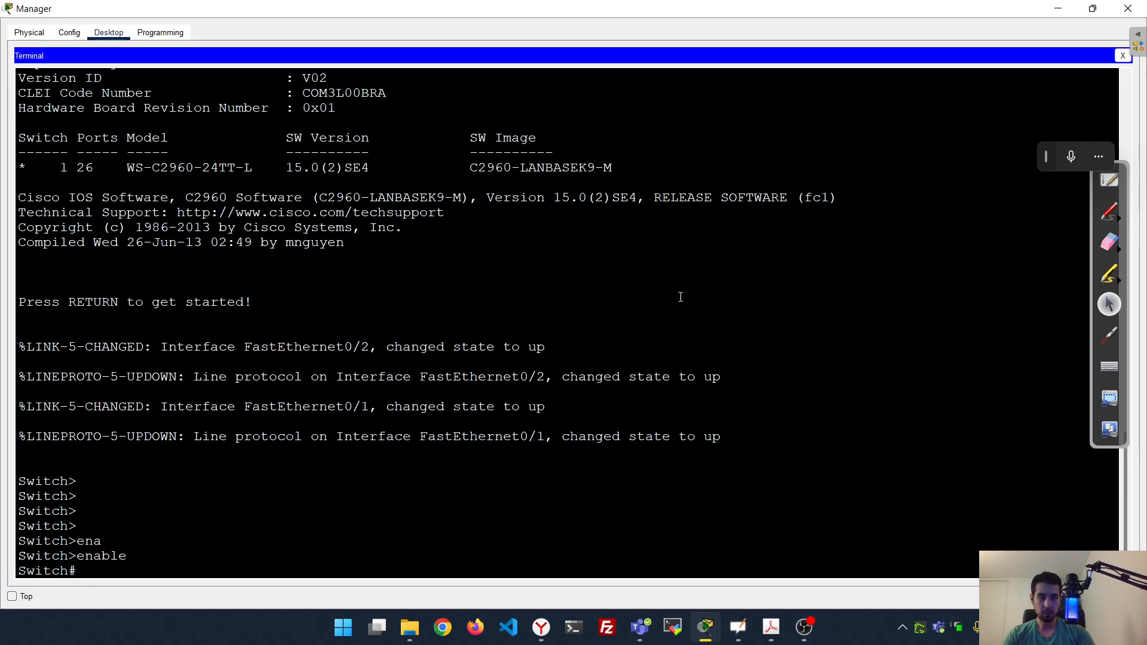
pyautogui.write('conf t')
pyautogui.press('Return')
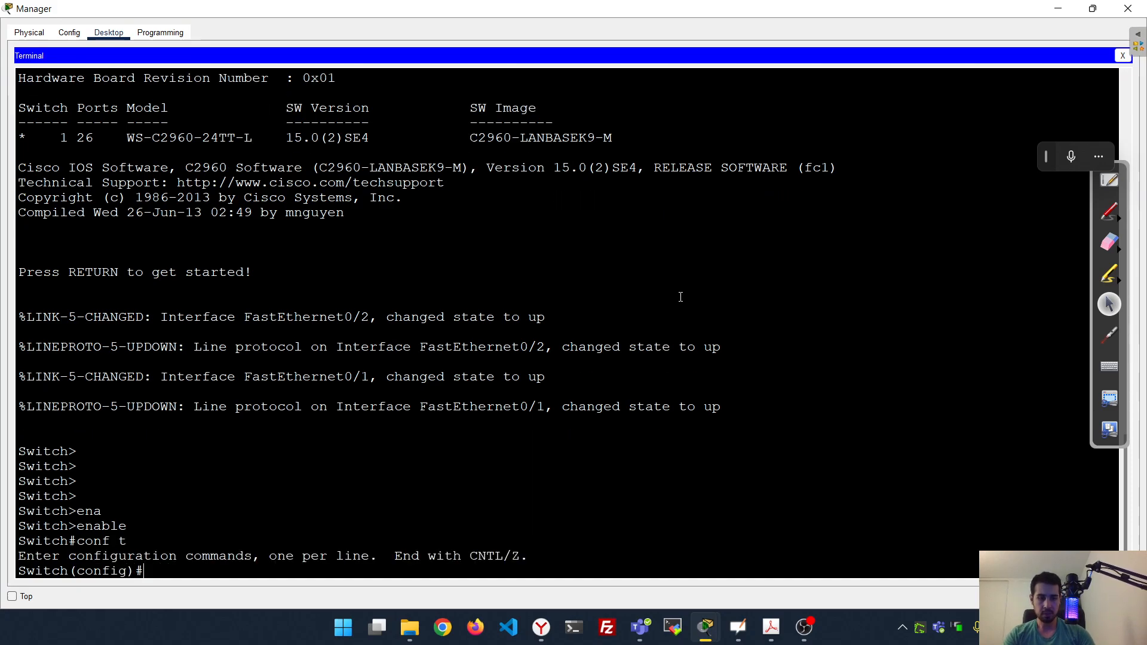
pyautogui.write('hos')
pyautogui.press('Tab')
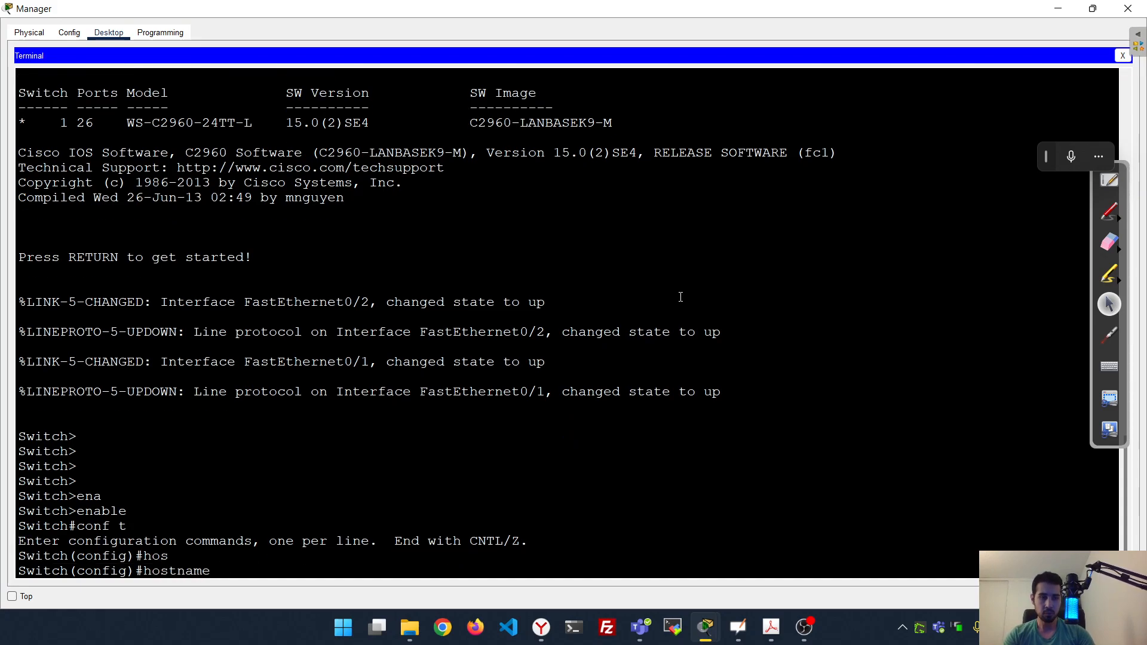
pyautogui.write('Room-145')
pyautogui.press('Return')
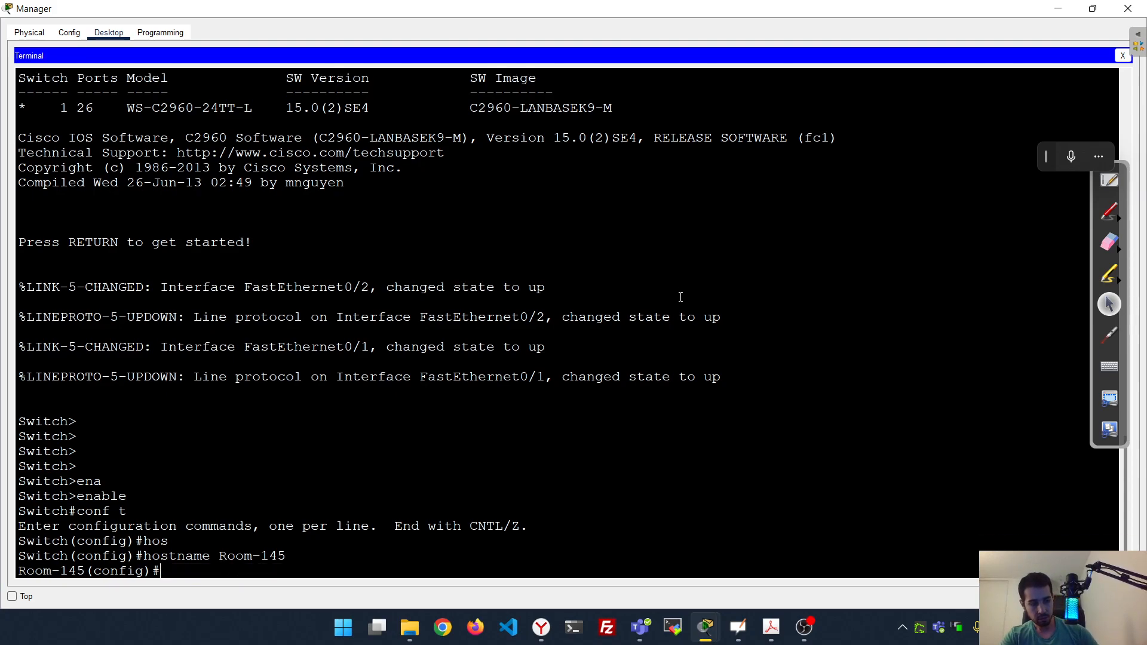
# Circle the new Room-145 prompt, erase the markup, and close the Manager window
pyautogui.click(1109, 210)
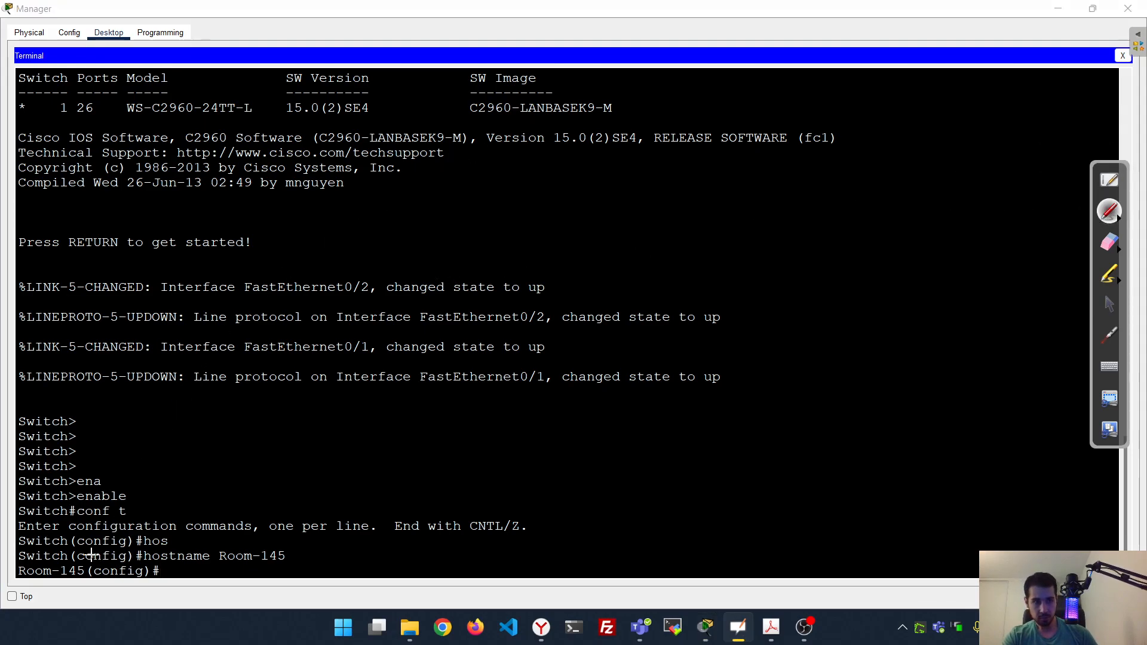
pyautogui.moveTo(26, 558)
pyautogui.mouseDown()
pyautogui.moveTo(59, 554)
pyautogui.moveTo(99, 573)
pyautogui.moveTo(15, 584)
pyautogui.moveTo(24, 557)
pyautogui.mouseUp()
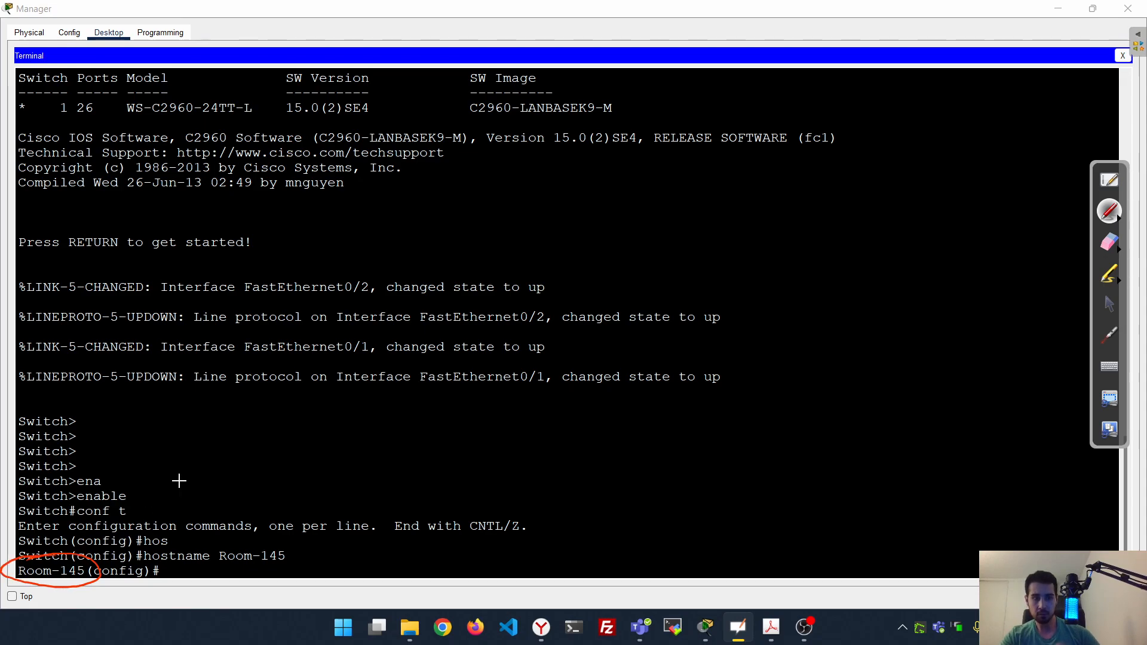
pyautogui.click(1109, 248)
pyautogui.click(1072, 252)
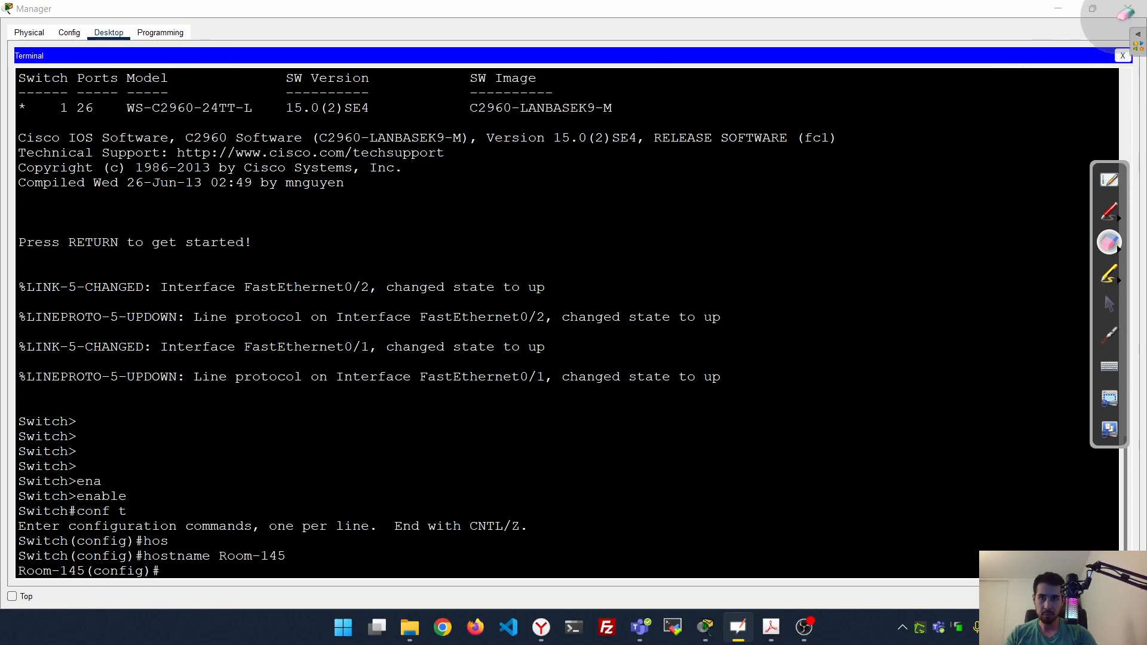
pyautogui.click(1110, 304)
pyautogui.click(1128, 8)
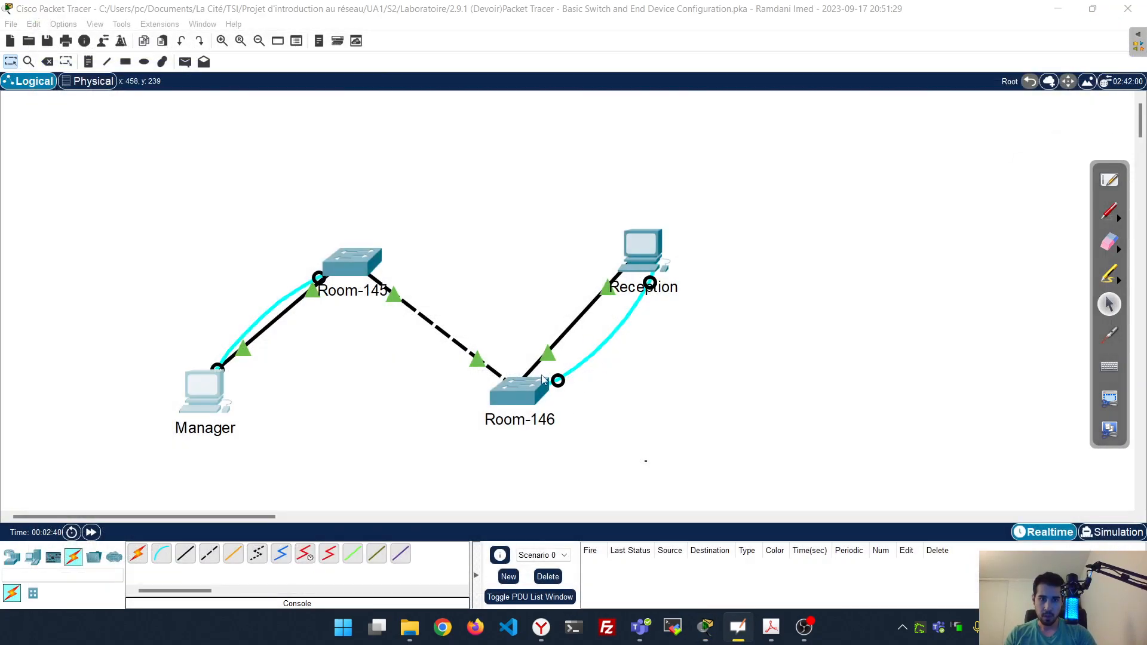
# Start a maximized Terminal session on Reception with default settings, reaching the Switch> prompt
pyautogui.click(527, 387)
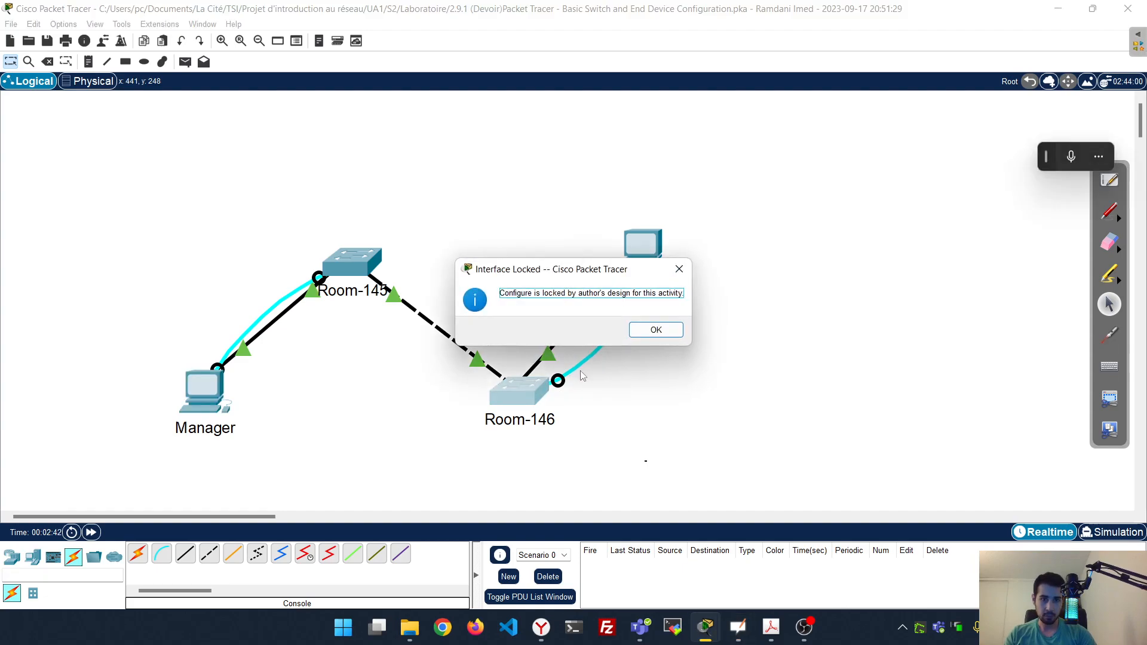
pyautogui.click(657, 329)
pyautogui.click(636, 258)
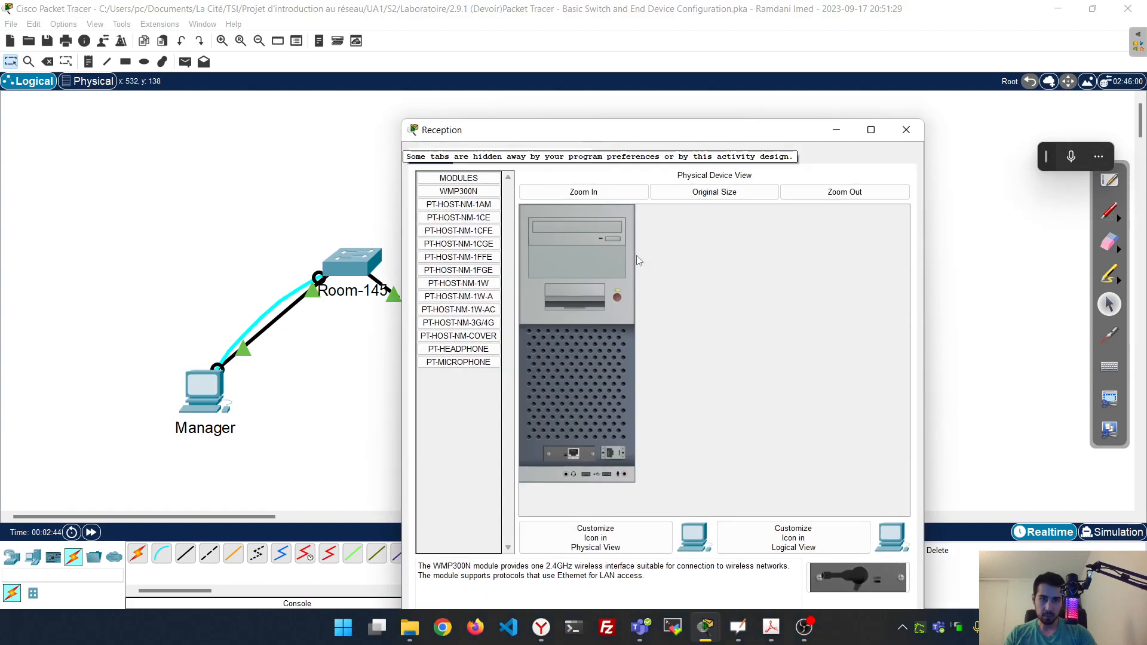
pyautogui.click(507, 156)
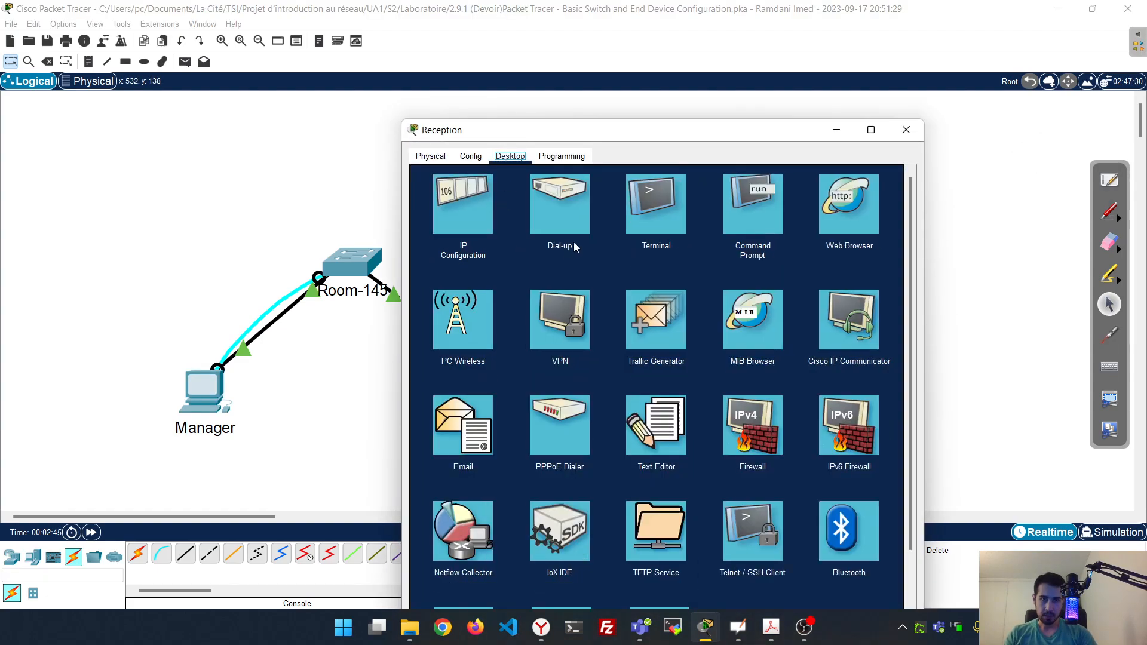
pyautogui.click(655, 220)
pyautogui.click(874, 300)
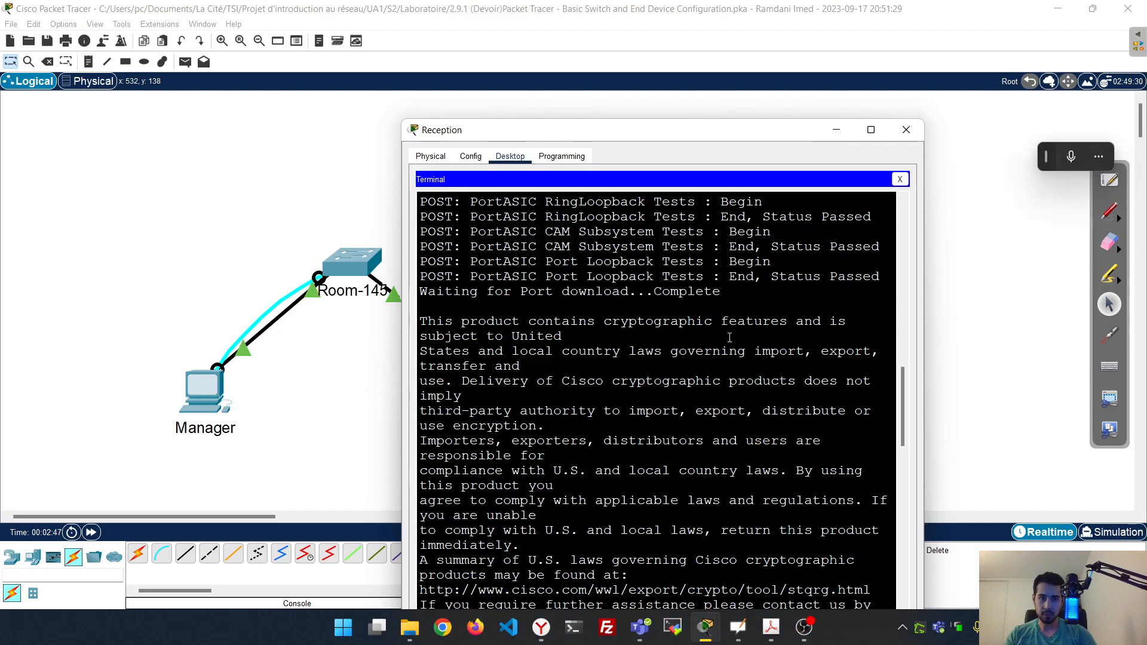
pyautogui.click(871, 130)
pyautogui.press('Return')
pyautogui.press('Return')
pyautogui.press('Return')
pyautogui.press('Return')
pyautogui.press('Return')
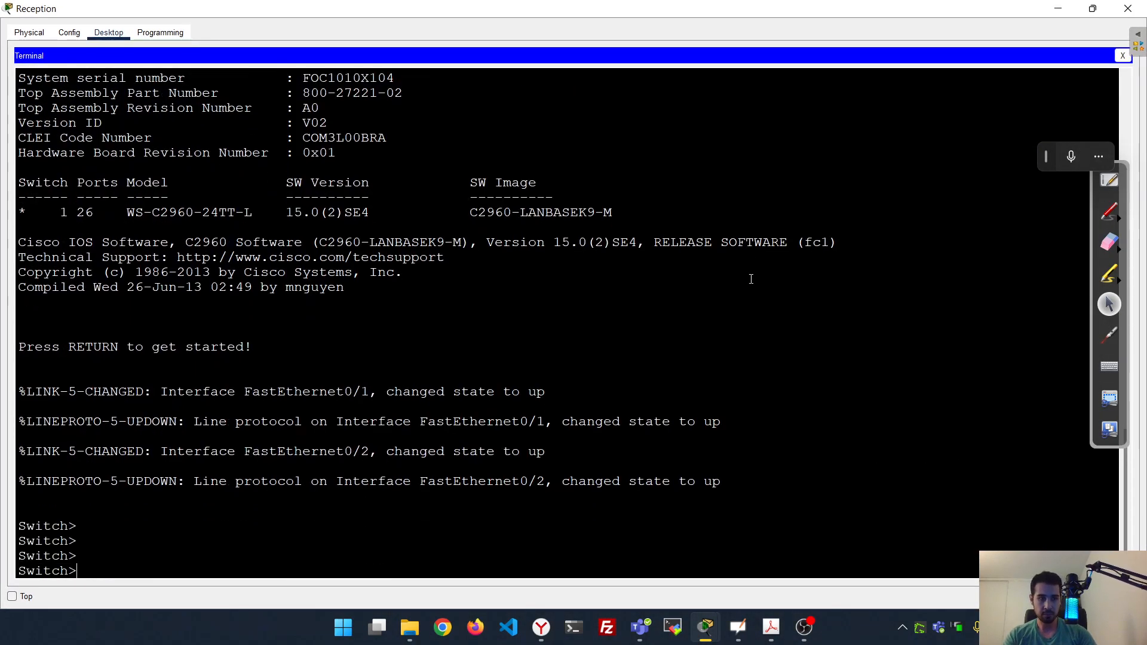
# Enter privileged mode and then global configuration mode on the second switch
pyautogui.write('ena')
pyautogui.press('Tab')
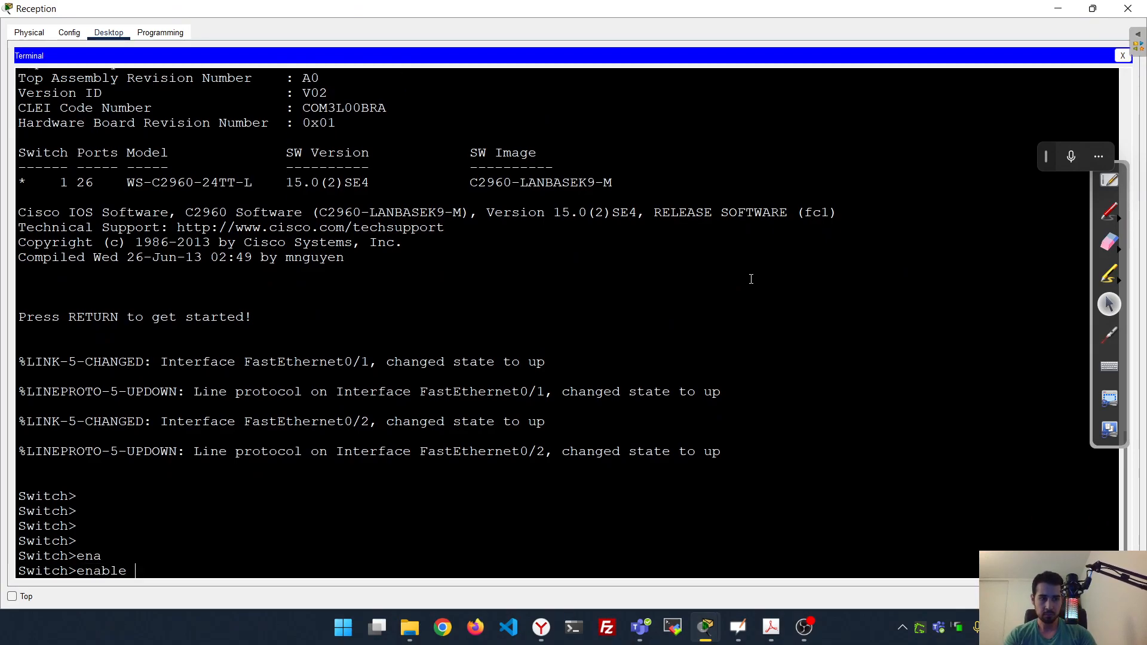
pyautogui.press('Return')
pyautogui.write('conf')
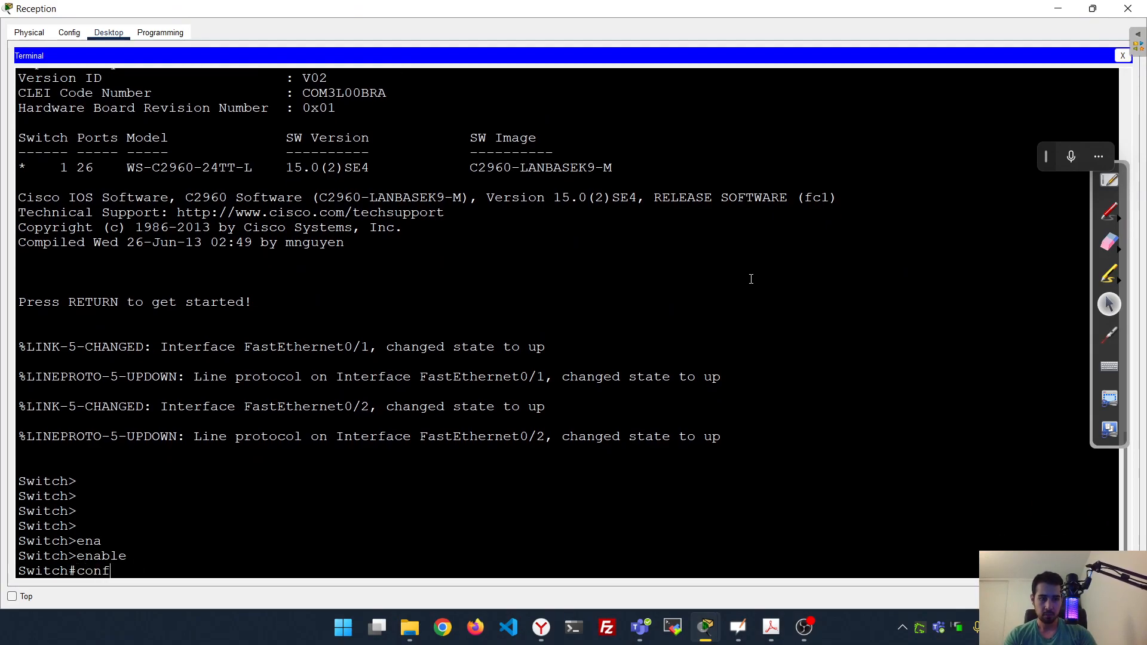
pyautogui.write('i')
pyautogui.press('Tab')
pyautogui.write('t')
pyautogui.press('Tab')
pyautogui.press('Return')
# Set the switch hostname to Room-146
pyautogui.write('hos')
pyautogui.press('Tab')
pyautogui.write('Room')
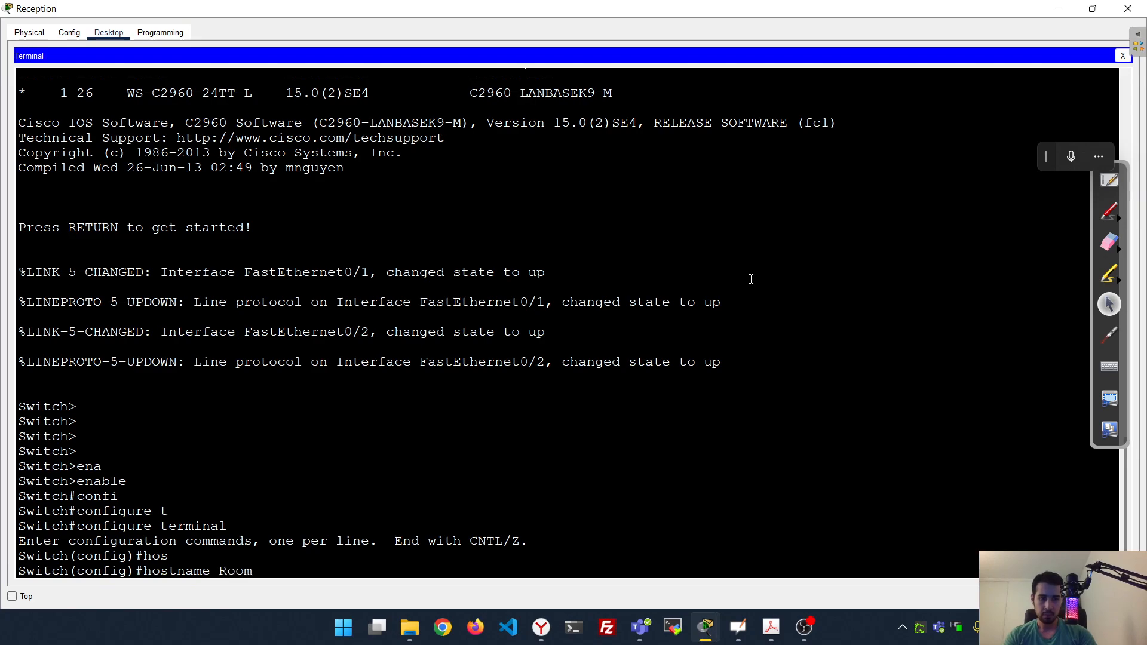
pyautogui.write('-146')
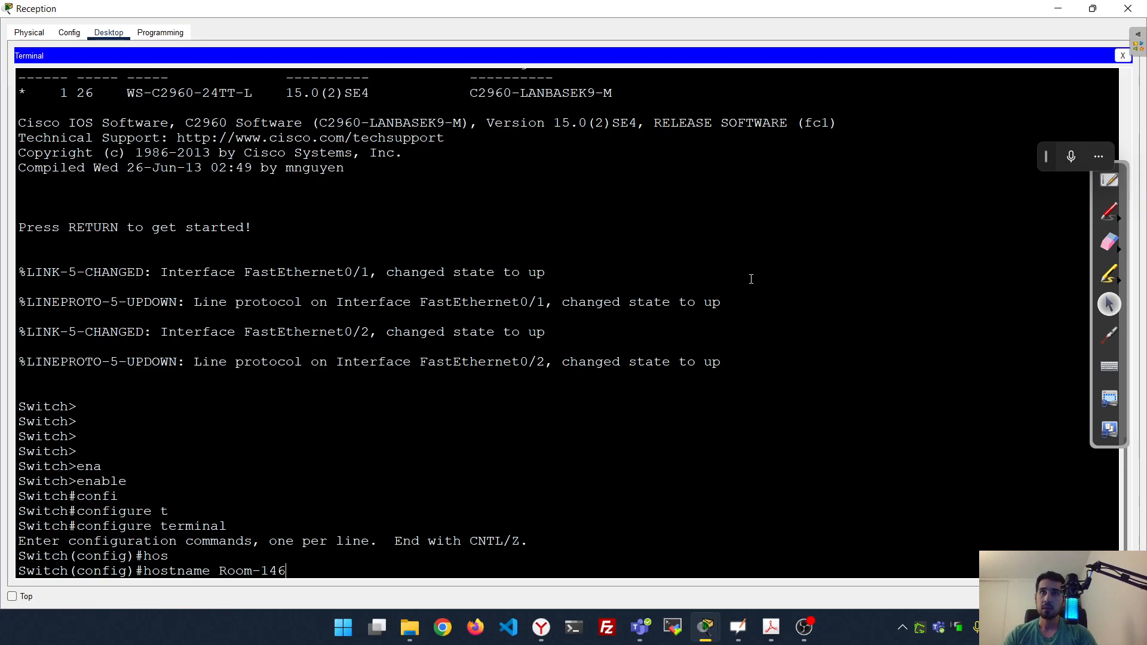
pyautogui.press('Return')
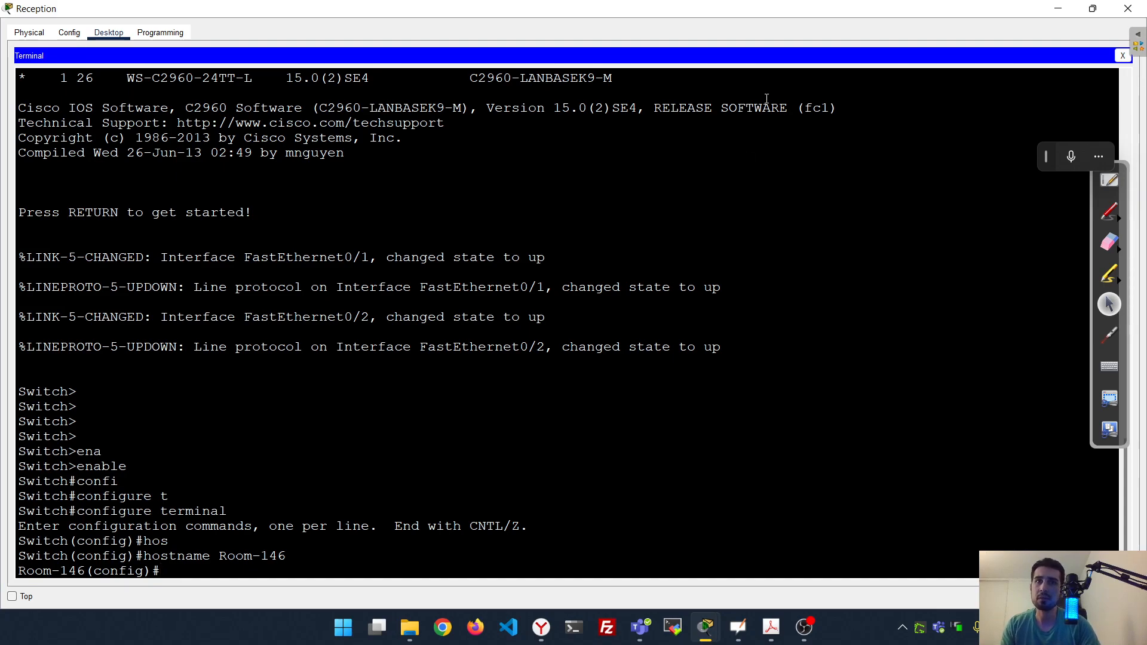
pyautogui.click(705, 487)
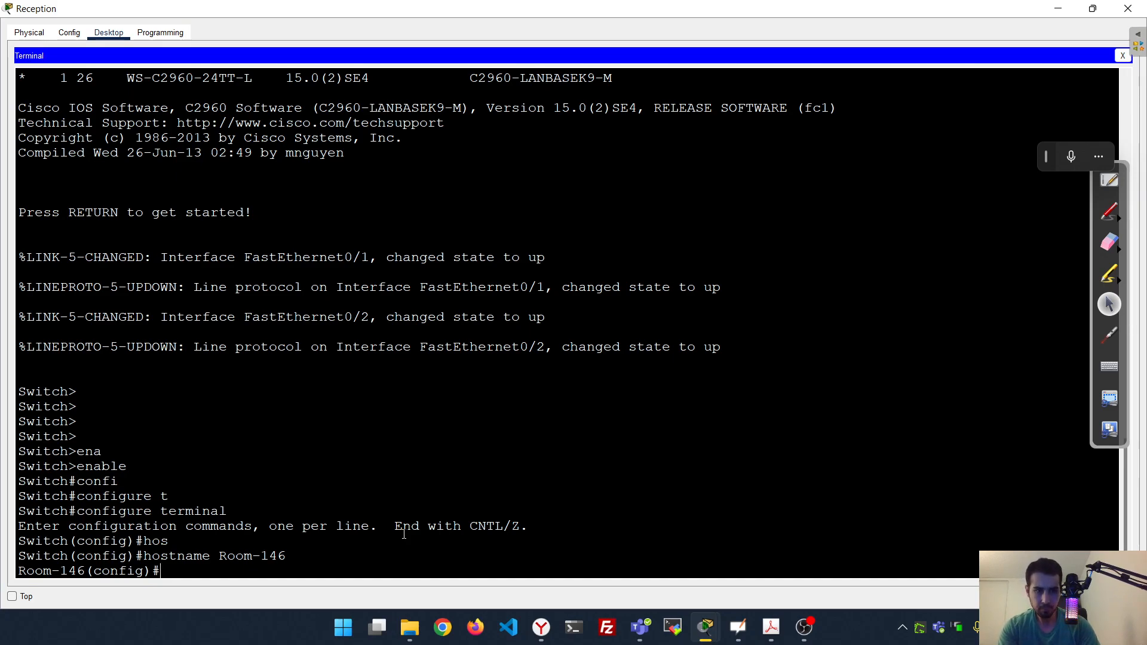
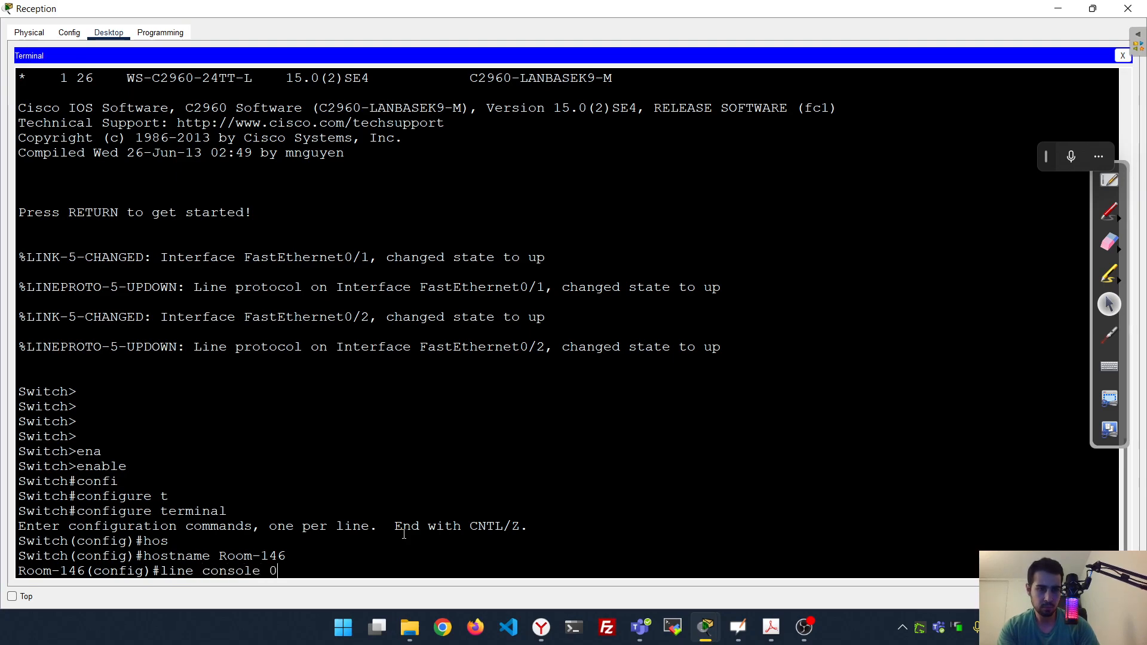
# Set a password on line console 0
pyautogui.press('Return')
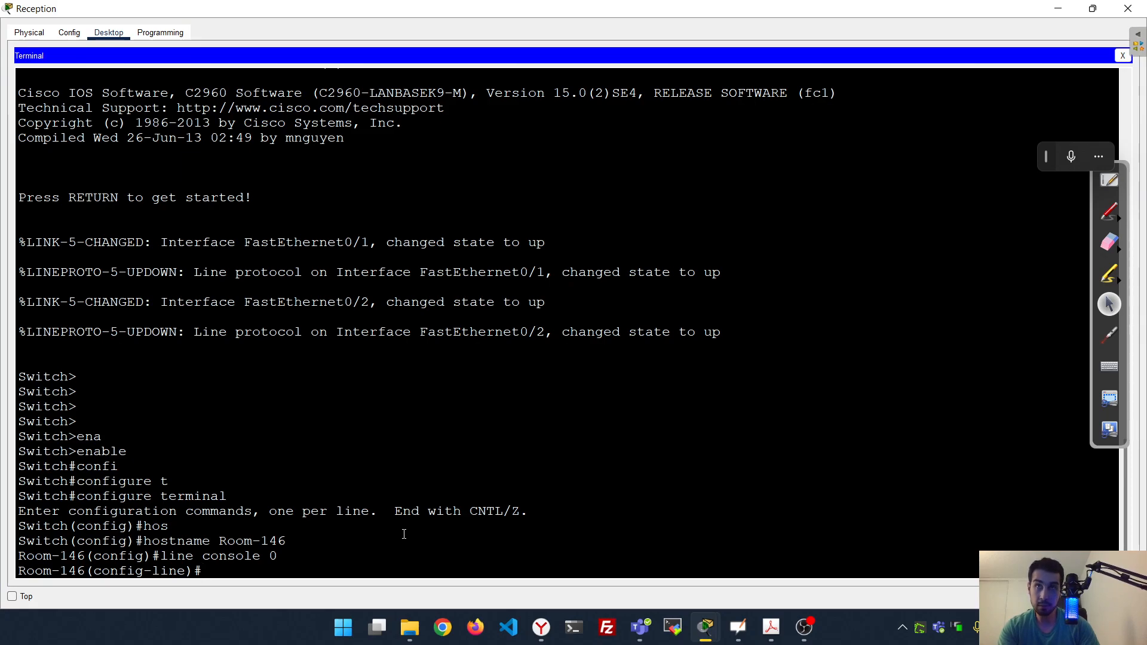
pyautogui.press('Tab')
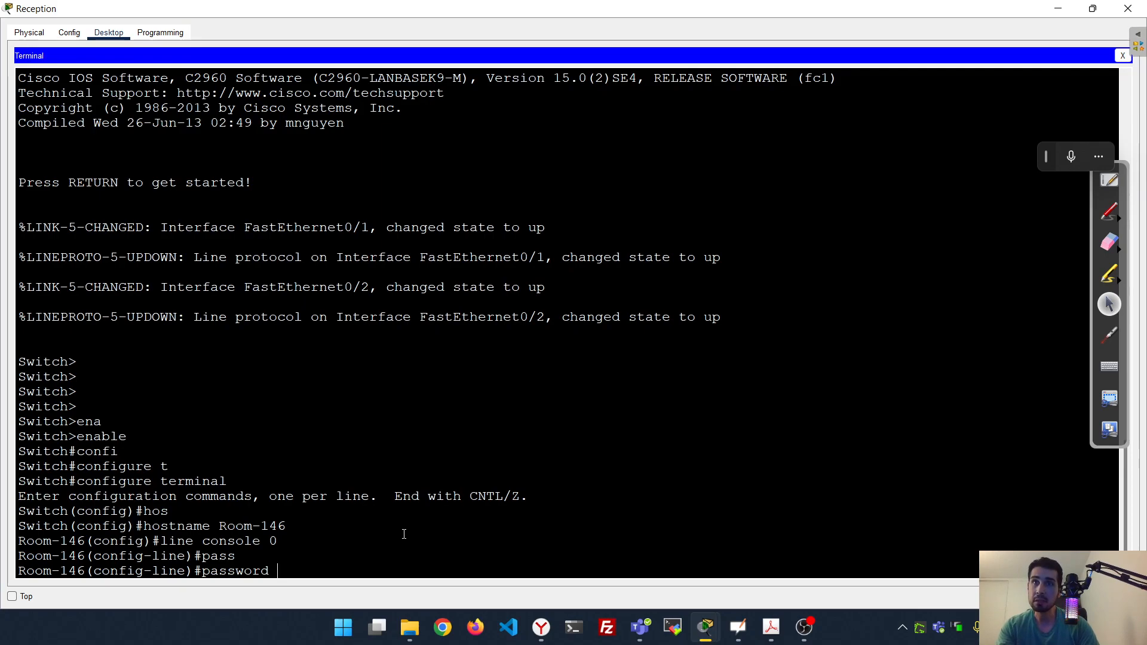
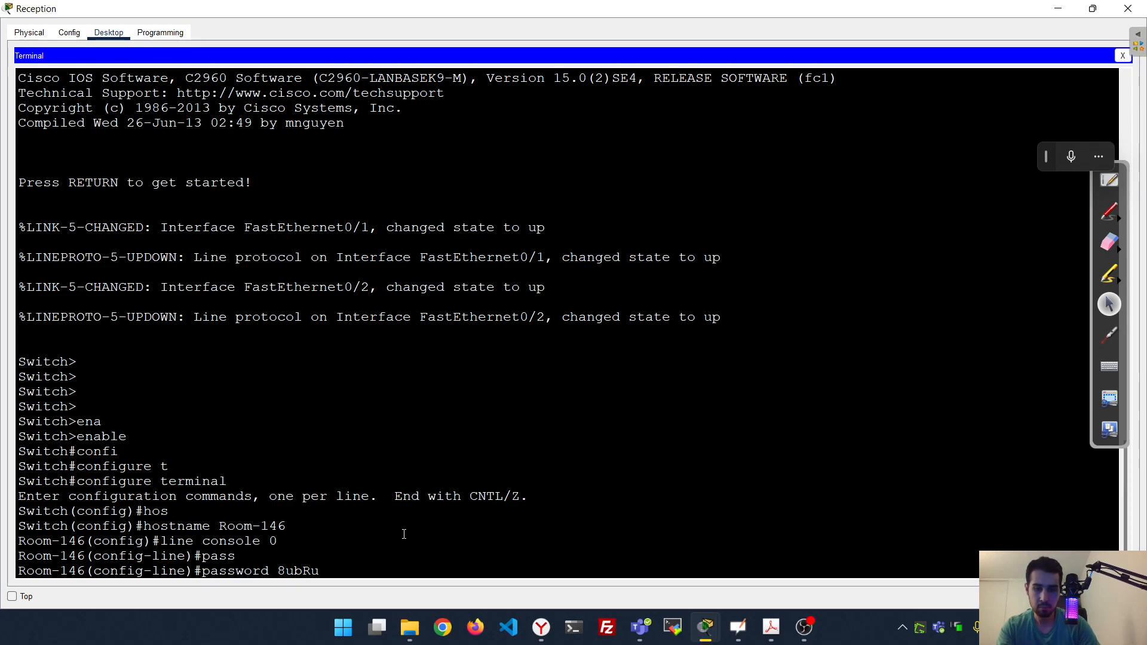
pyautogui.press('Return')
# Require login on the console line and exit back to global configuration
pyautogui.write('login')
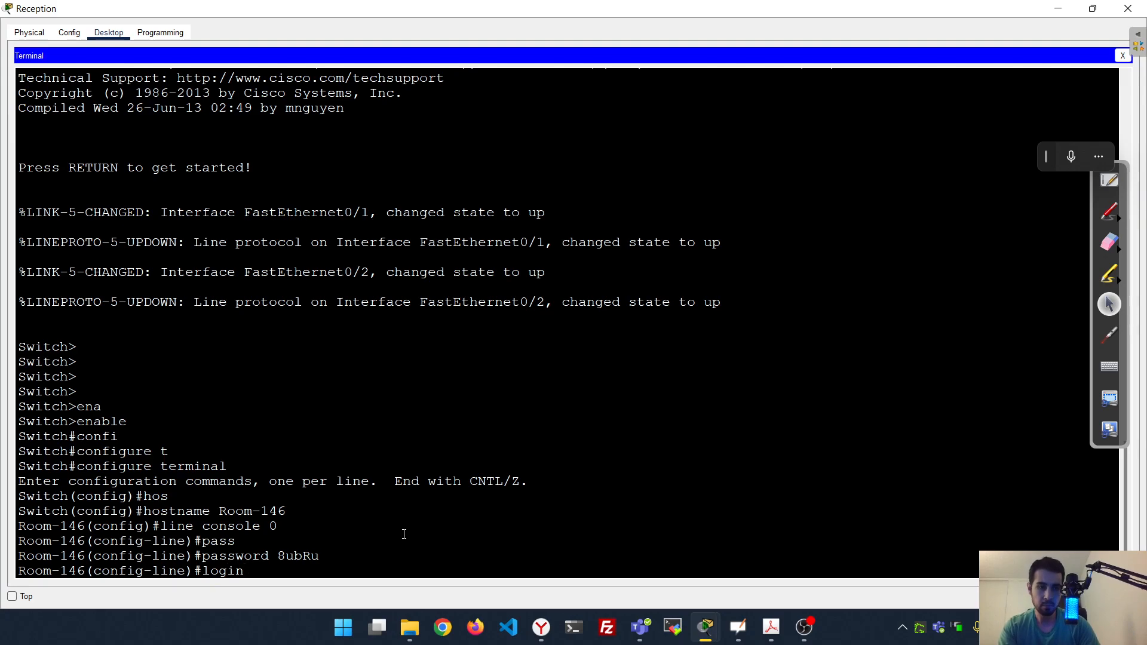
pyautogui.press('Return')
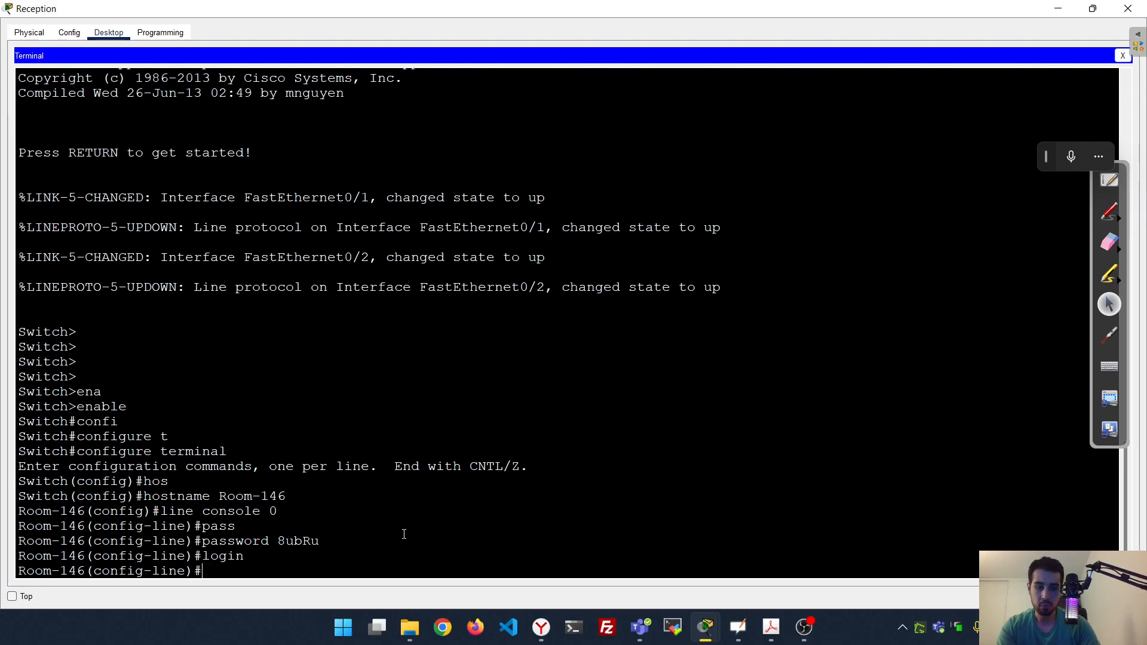
pyautogui.write('lin')
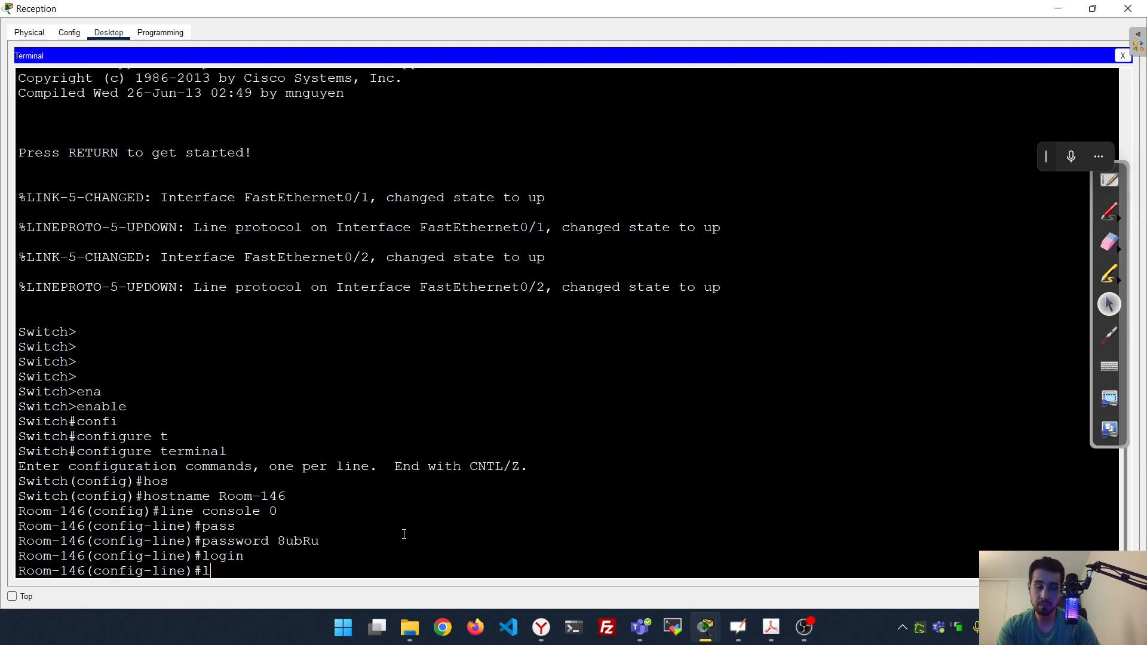
pyautogui.press('BackSpace')
pyautogui.press('BackSpace')
pyautogui.press('BackSpace')
pyautogui.write('exit')
pyautogui.press('Return')
pyautogui.write('line')
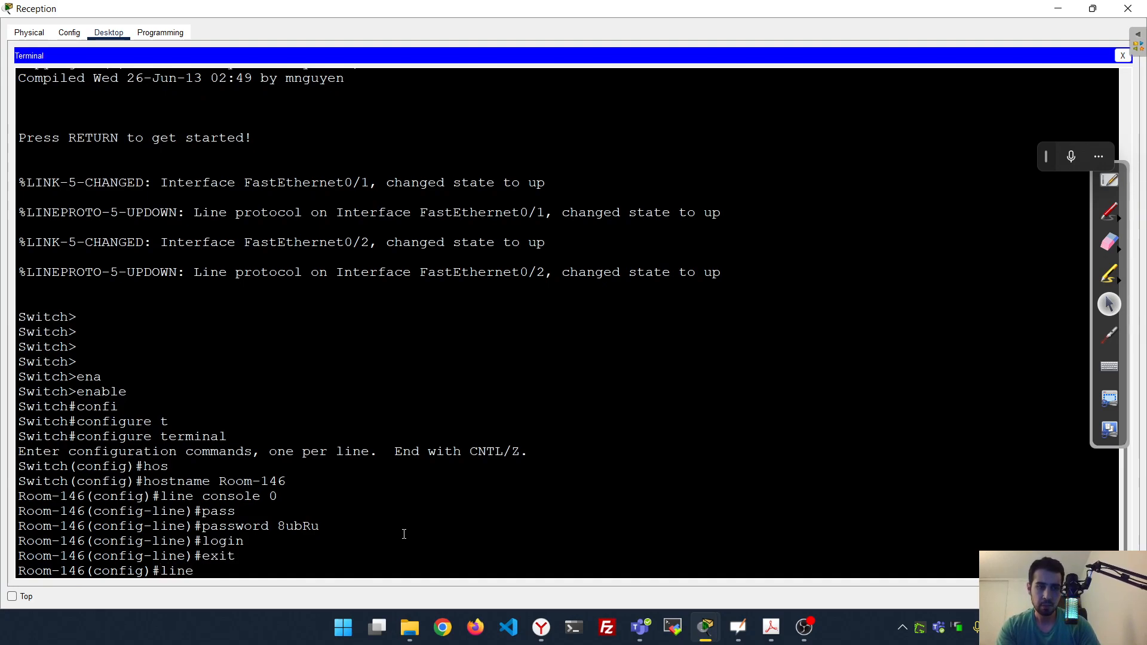
pyautogui.write(' ?')
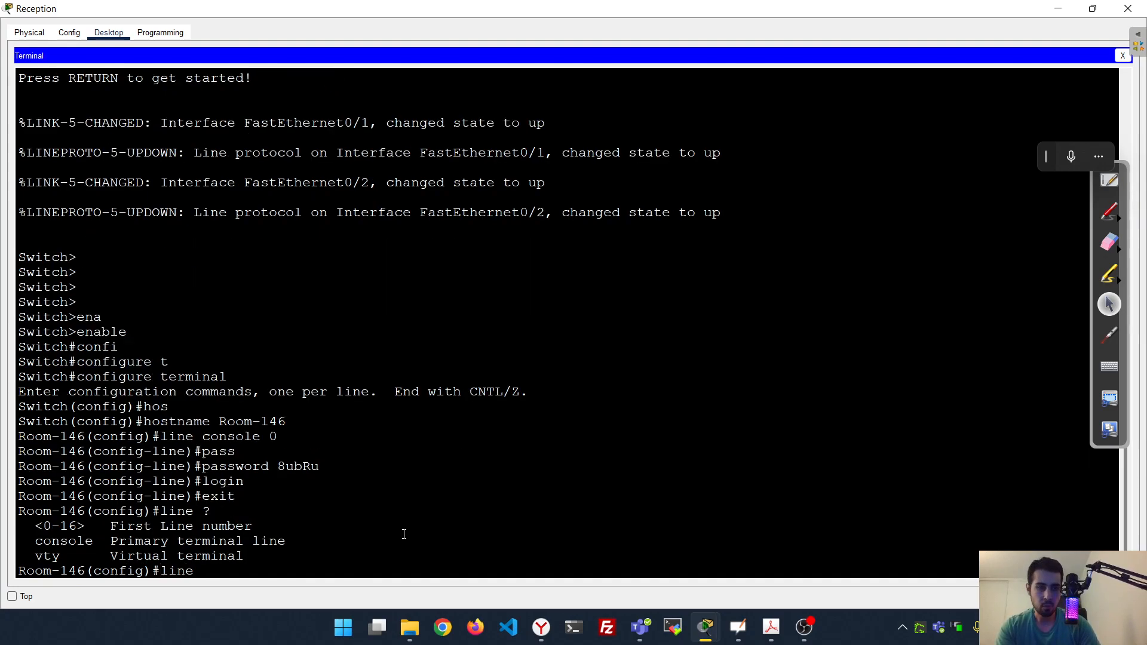
pyautogui.write('vty')
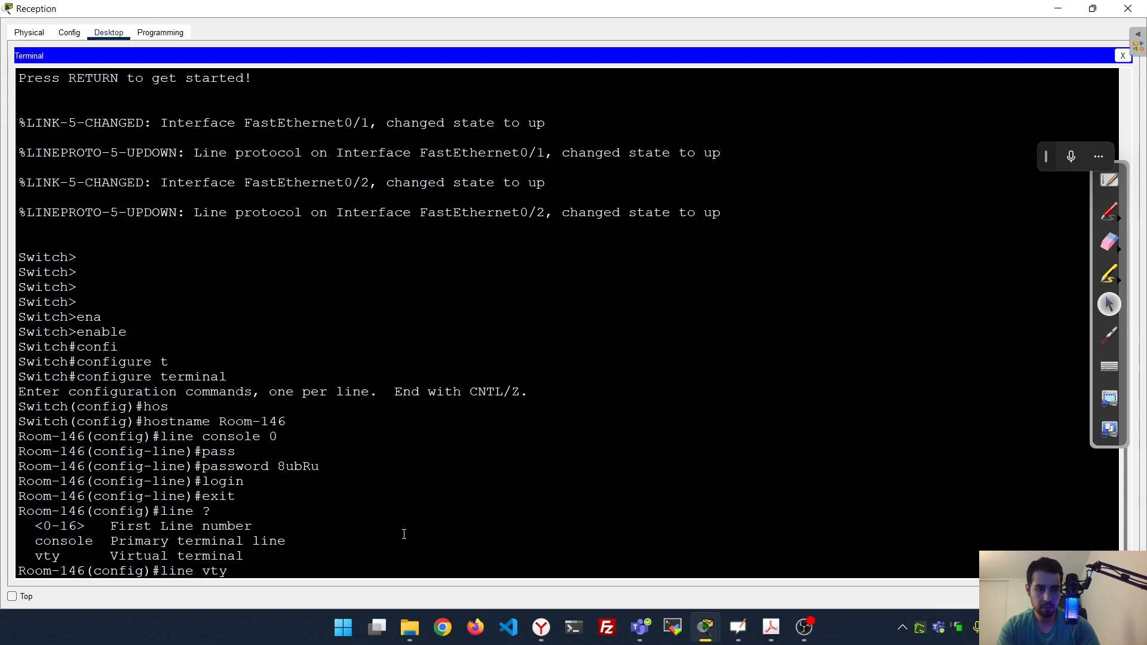
# Set a password on line vty 0 15
pyautogui.press('Tab')
pyautogui.write('?')
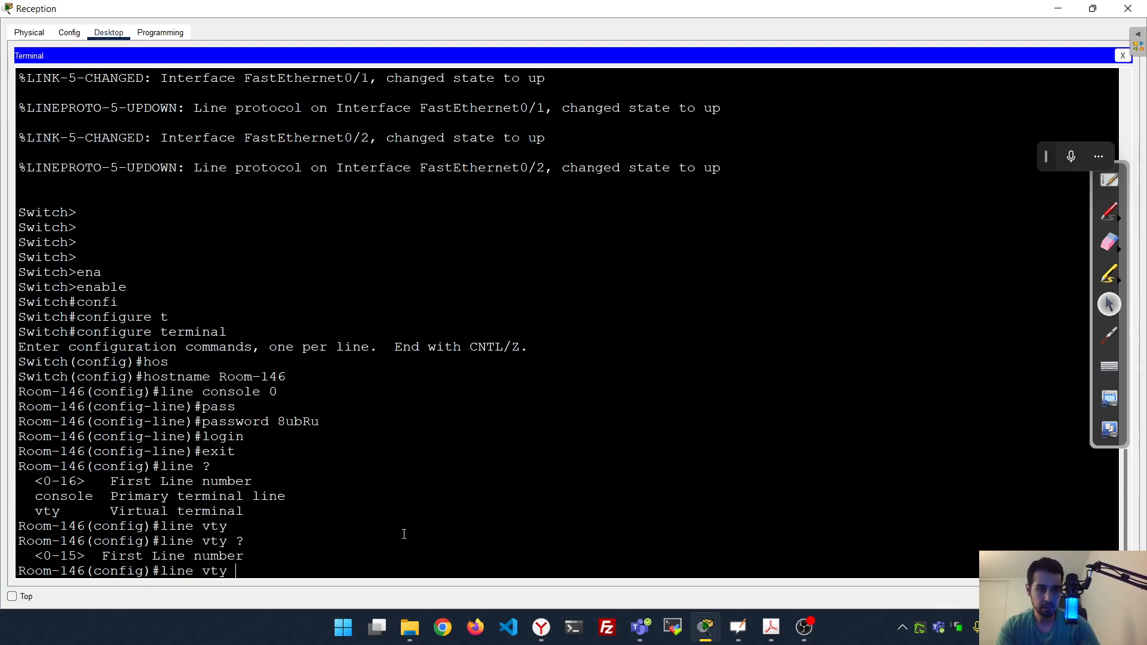
pyautogui.write('0 15')
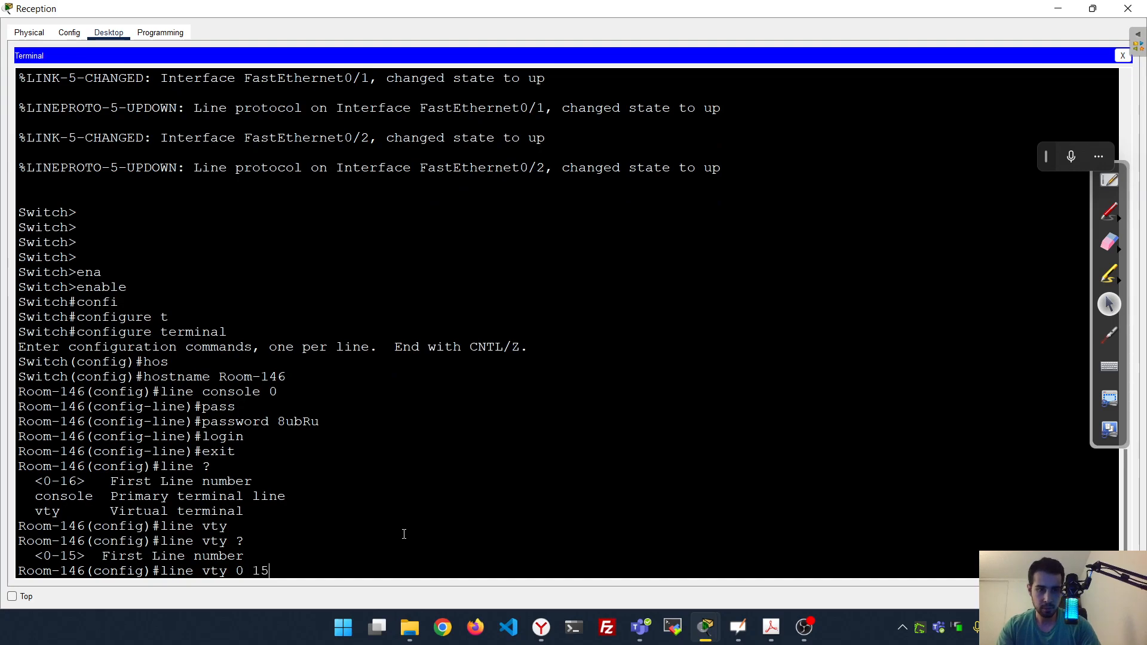
pyautogui.press('Return')
pyautogui.write('pass')
pyautogui.press('Tab')
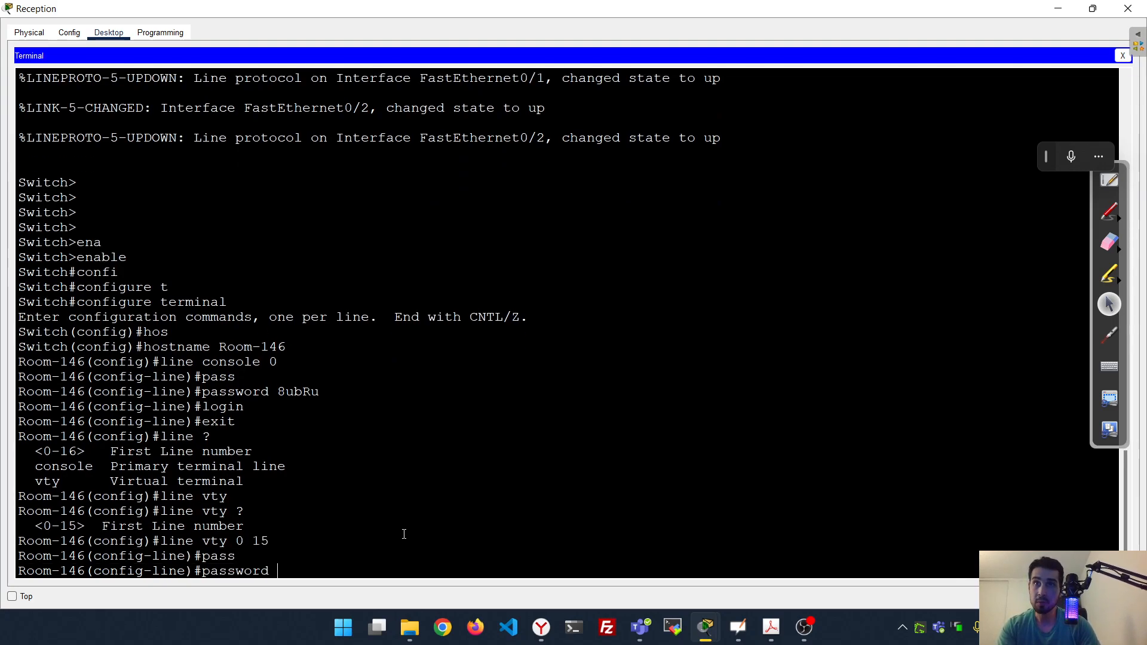
pyautogui.write('8ubRu')
pyautogui.press('Return')
# Require login on the vty lines and exit to global configuration
pyautogui.write('login')
pyautogui.press('BackSpace')
pyautogui.press('BackSpace')
pyautogui.press('BackSpace')
pyautogui.press('BackSpace')
pyautogui.press('BackSpace')
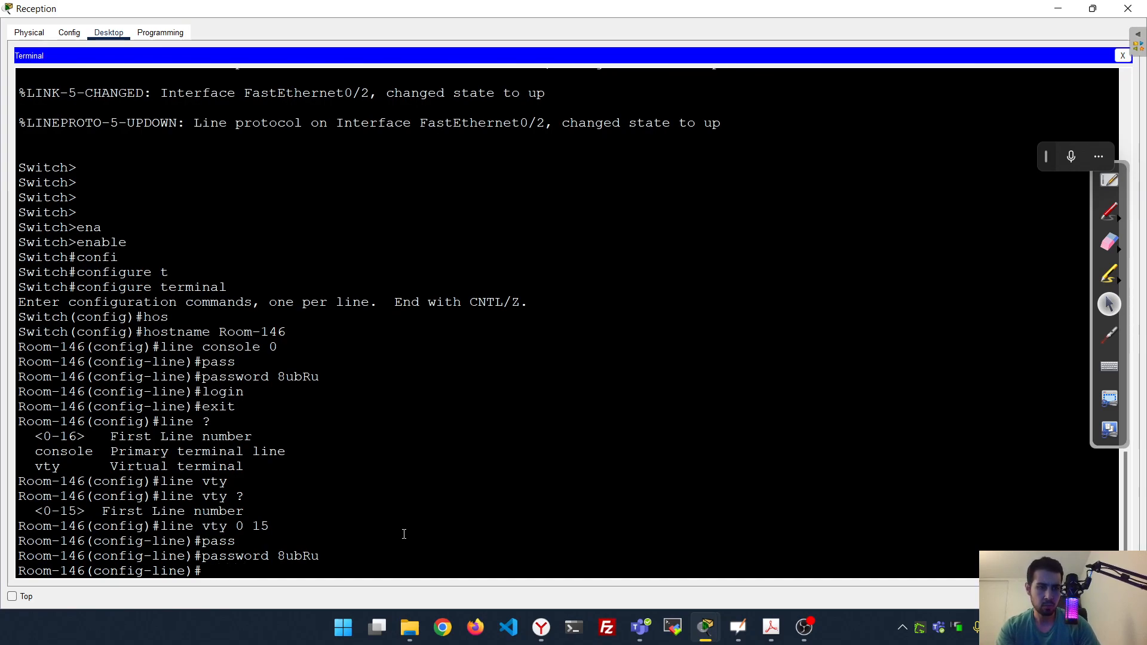
pyautogui.write('login')
pyautogui.press('Return')
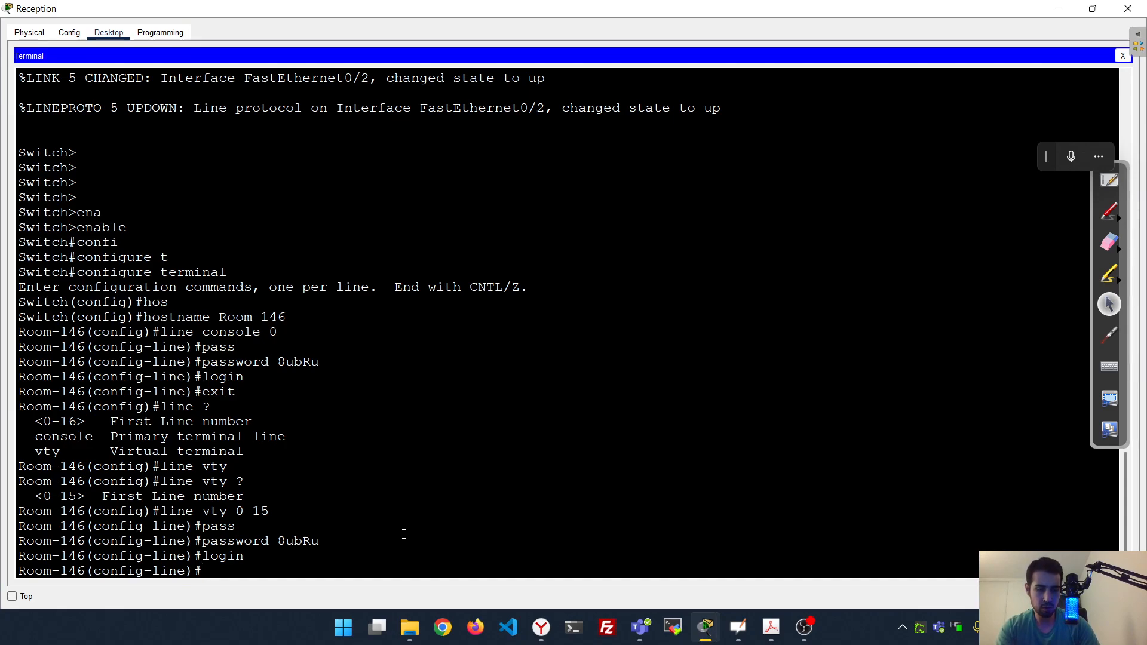
pyautogui.write('exit')
pyautogui.press('Return')
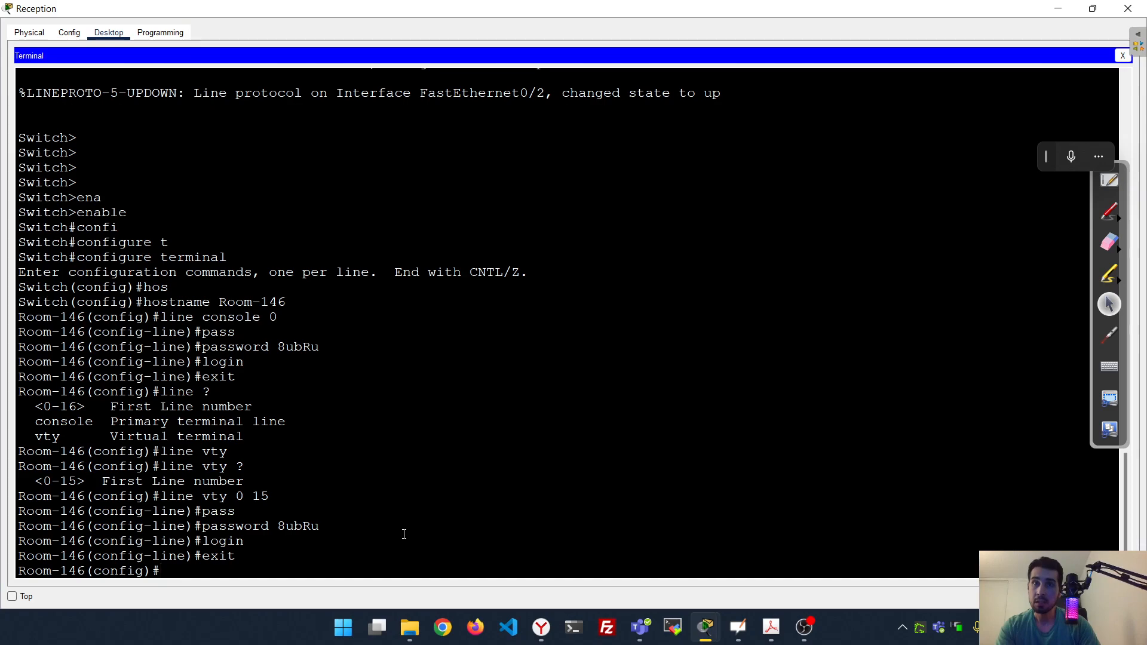
# Set an enable secret password for privileged mode on Room-146
pyautogui.write('ena')
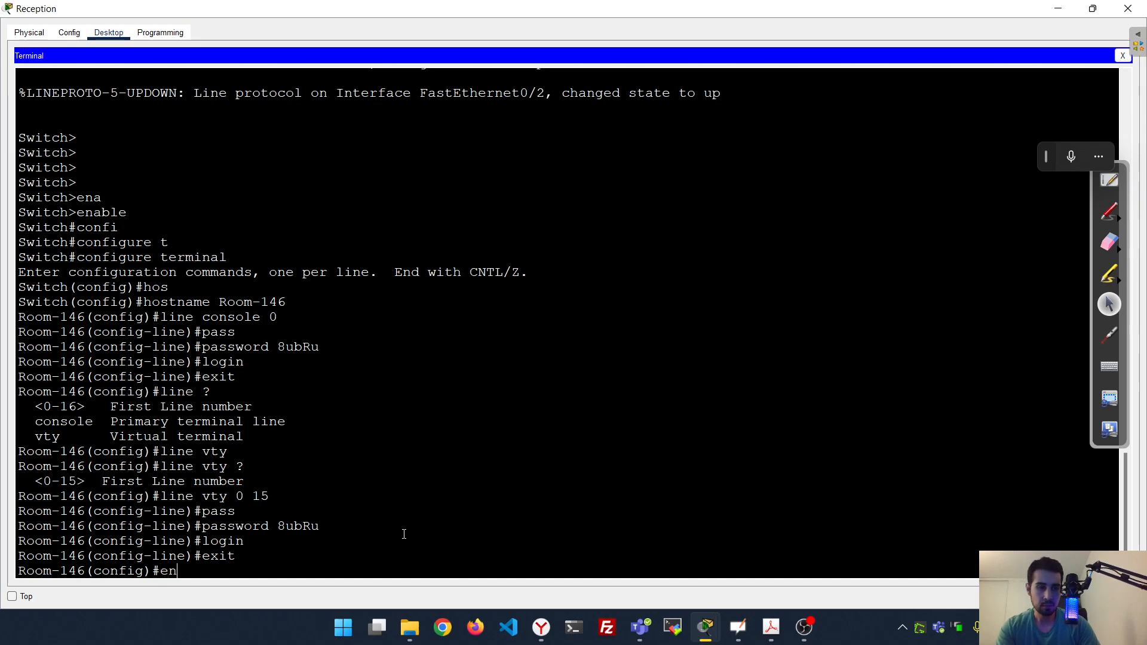
pyautogui.press('Tab')
pyautogui.write('sec')
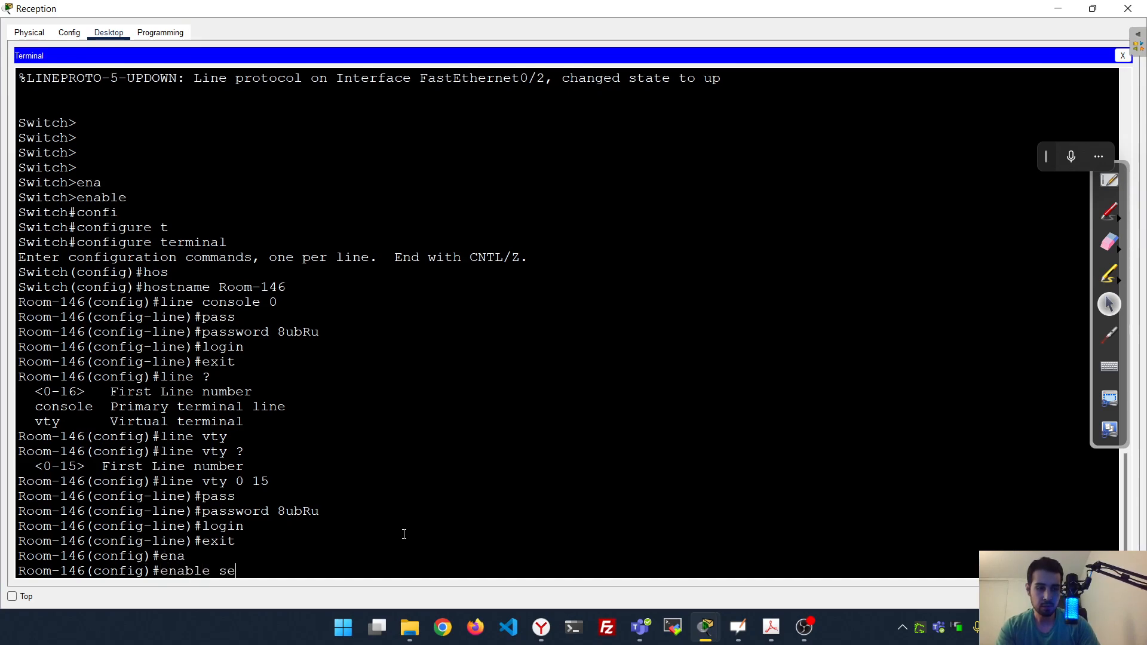
pyautogui.press('Tab')
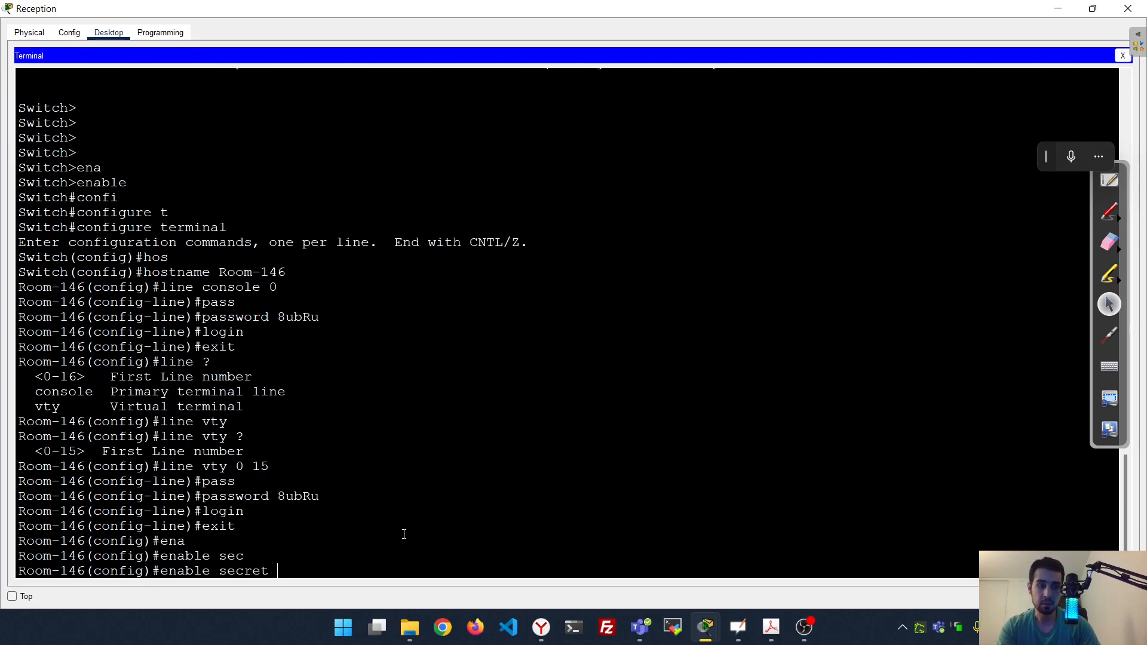
pyautogui.write('C9W')
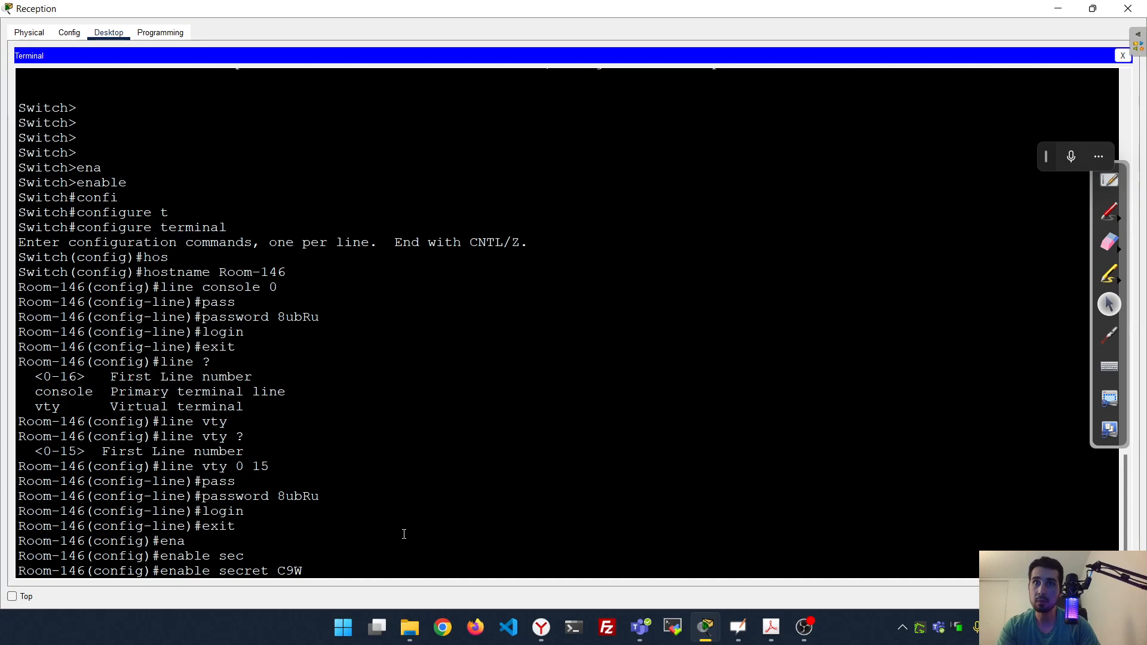
pyautogui.write('rE')
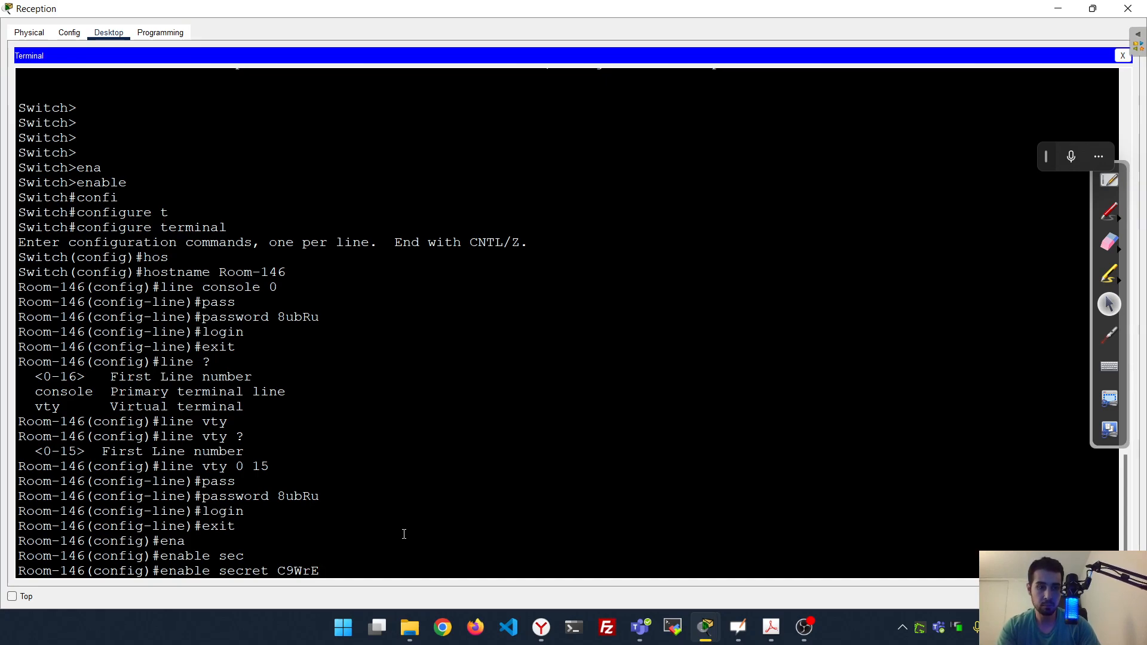
pyautogui.press('Return')
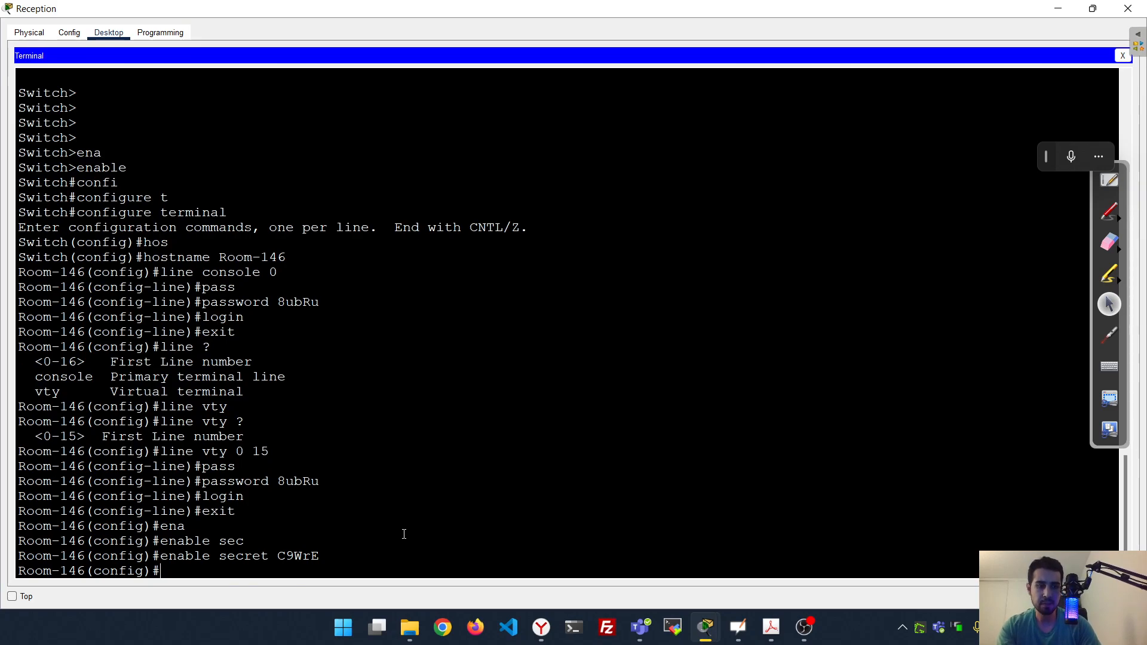
# Exit configuration mode and page through show running-config to the line settings
pyautogui.write('exit')
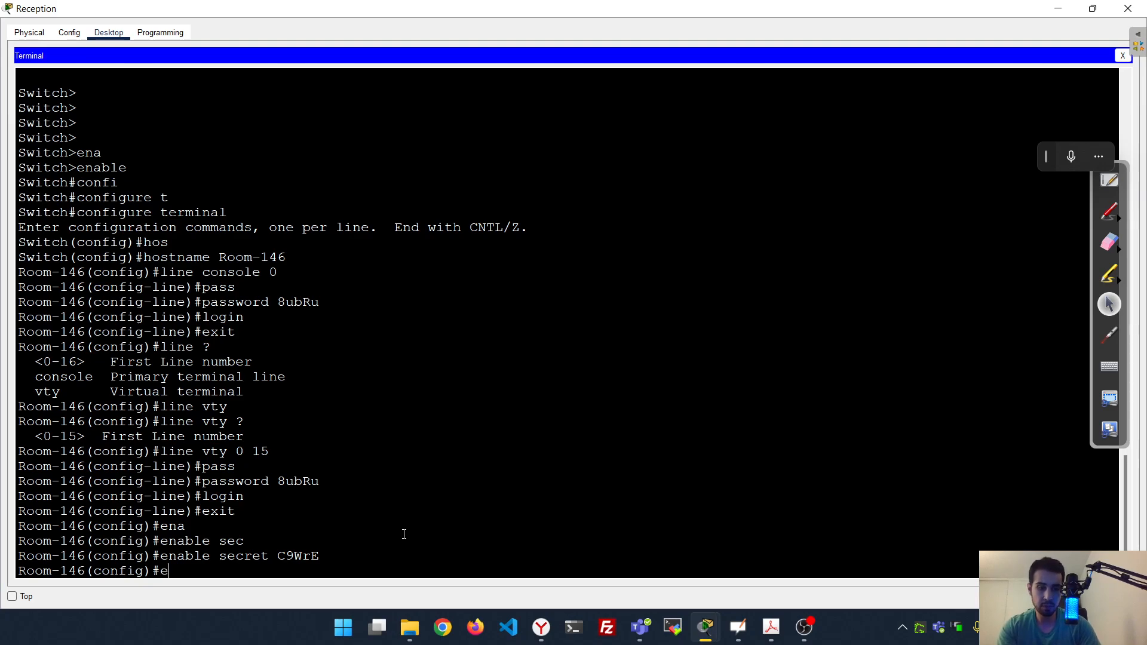
pyautogui.press('Return')
pyautogui.write('sho')
pyautogui.press('Tab')
pyautogui.write('ru')
pyautogui.press('Tab')
pyautogui.press('Return')
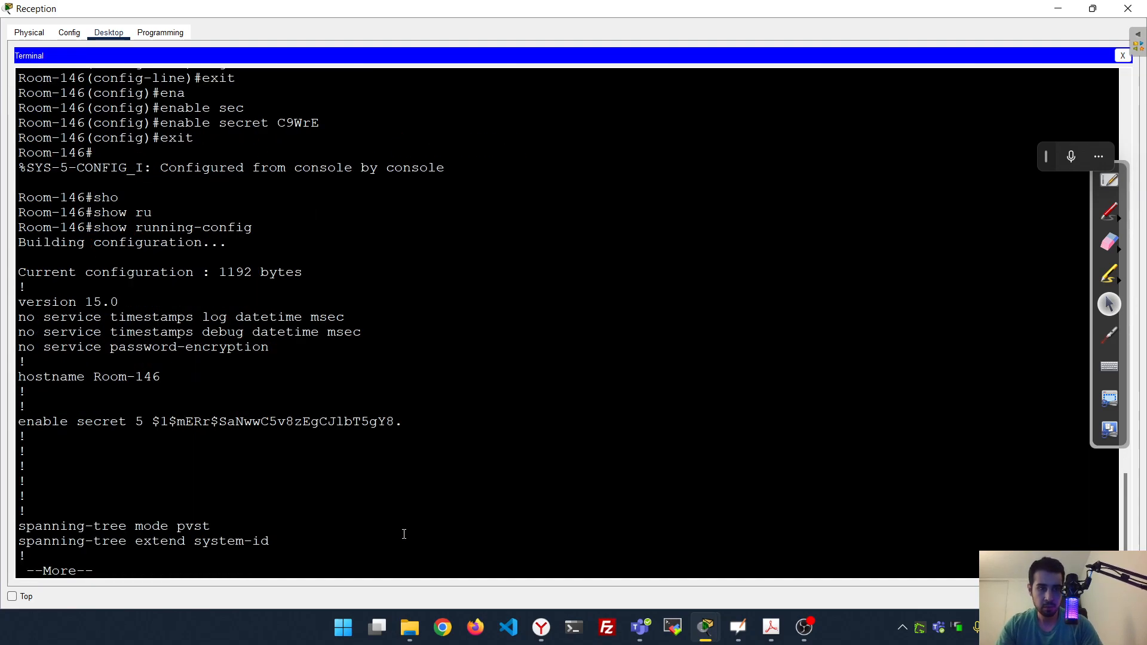
pyautogui.press('space')
pyautogui.press('space')
pyautogui.press('space')
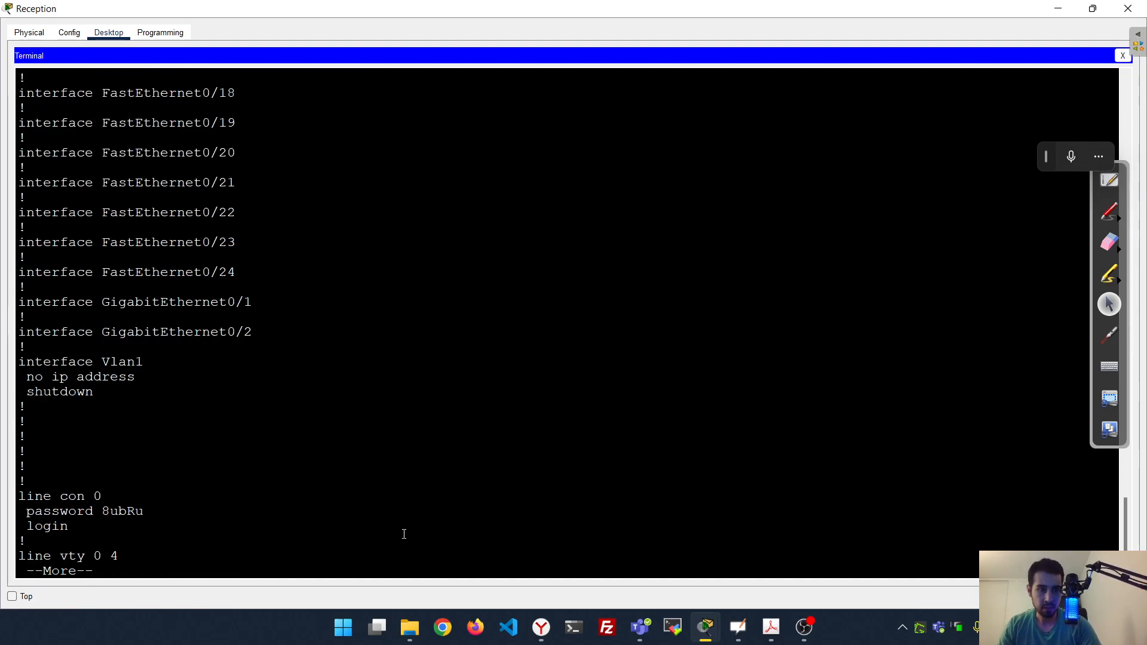
pyautogui.press('space')
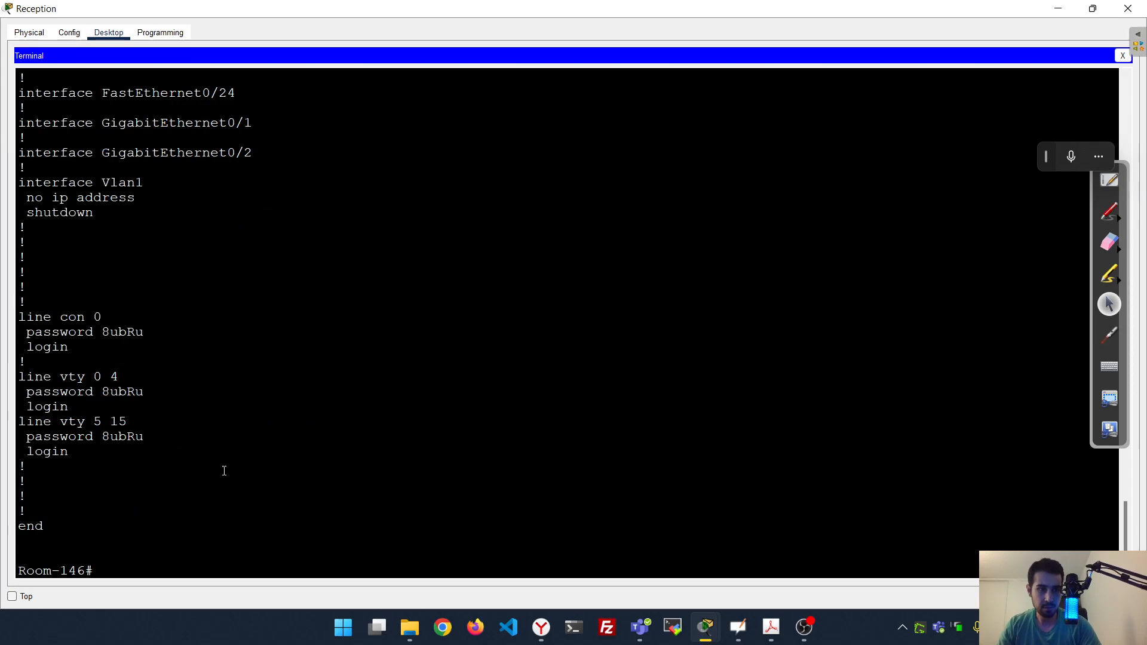
# Highlight the plain-text console, vty 0 4 and vty 5 15 passwords in the output
pyautogui.doubleClick(126, 333)
pyautogui.doubleClick(130, 392)
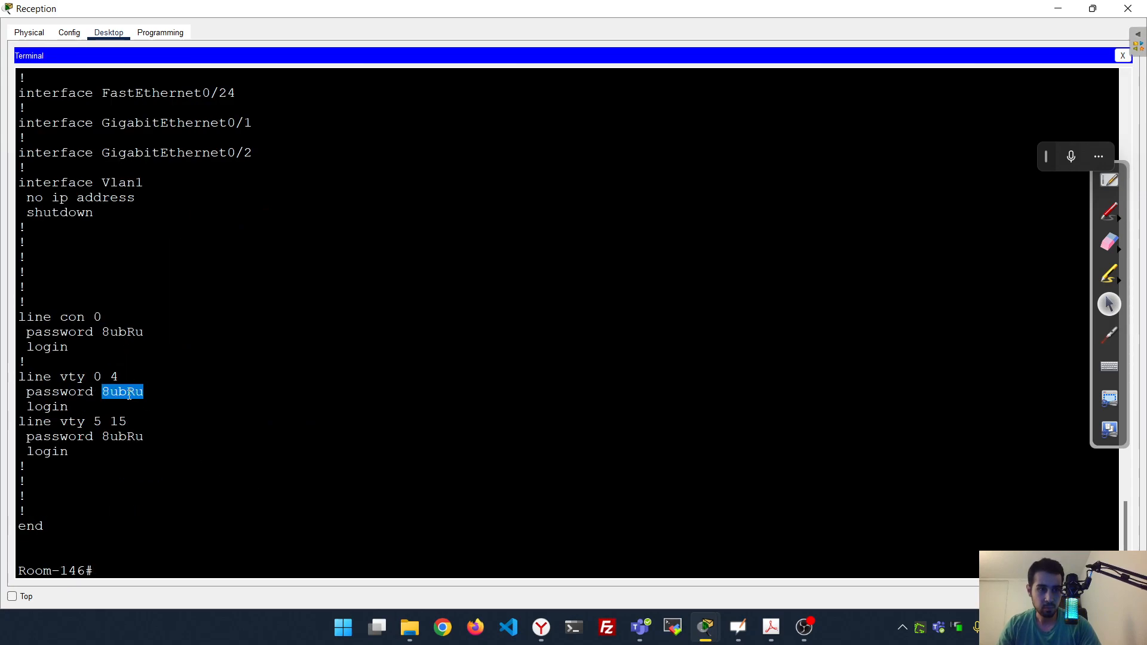
pyautogui.doubleClick(139, 437)
pyautogui.click(354, 448)
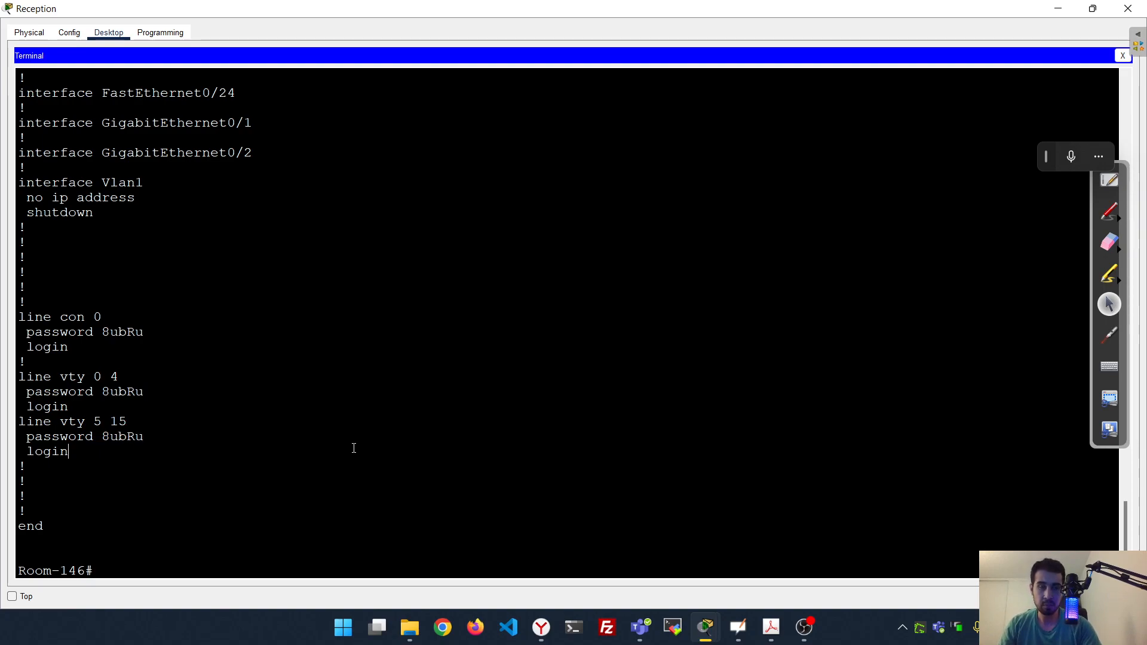
# Return to global configuration mode with conf t
pyautogui.write('e')
pyautogui.press('BackSpace')
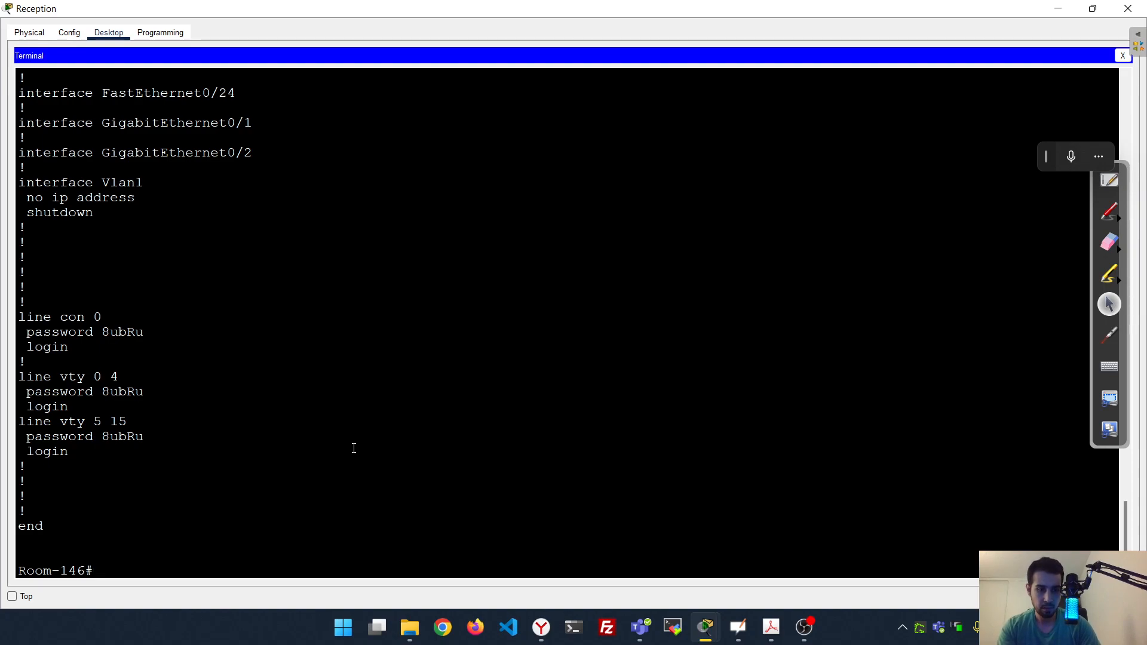
pyautogui.write('conf t')
pyautogui.press('Return')
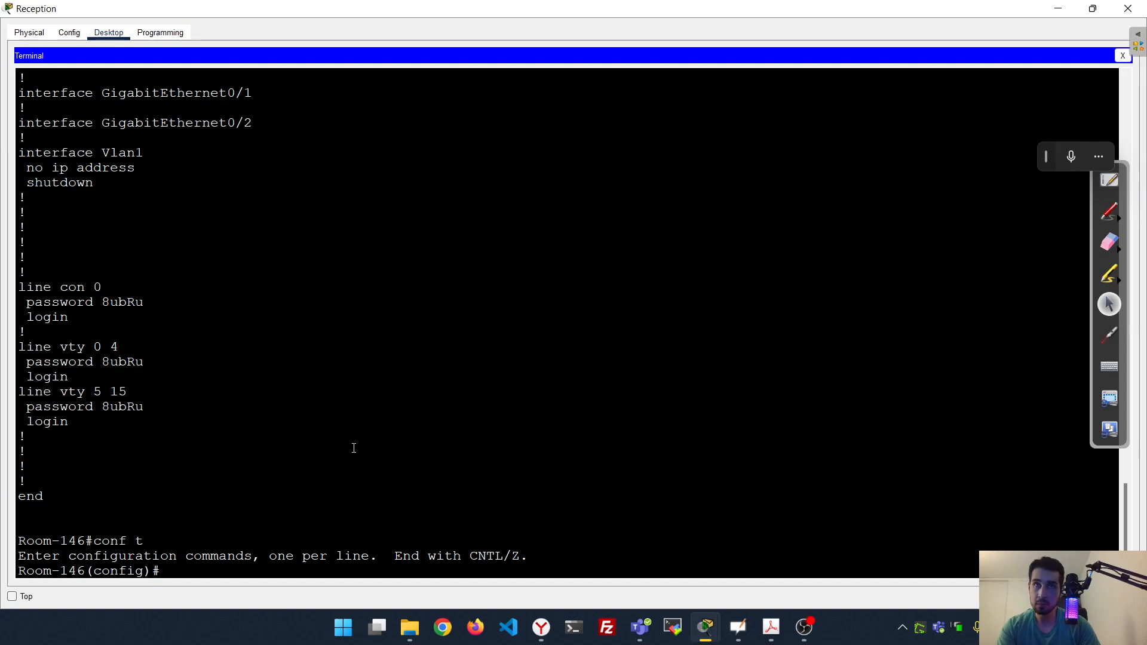
# Turn on service password-encryption and leave global configuration mode
pyautogui.write('ser')
pyautogui.press('Tab')
pyautogui.write('pas')
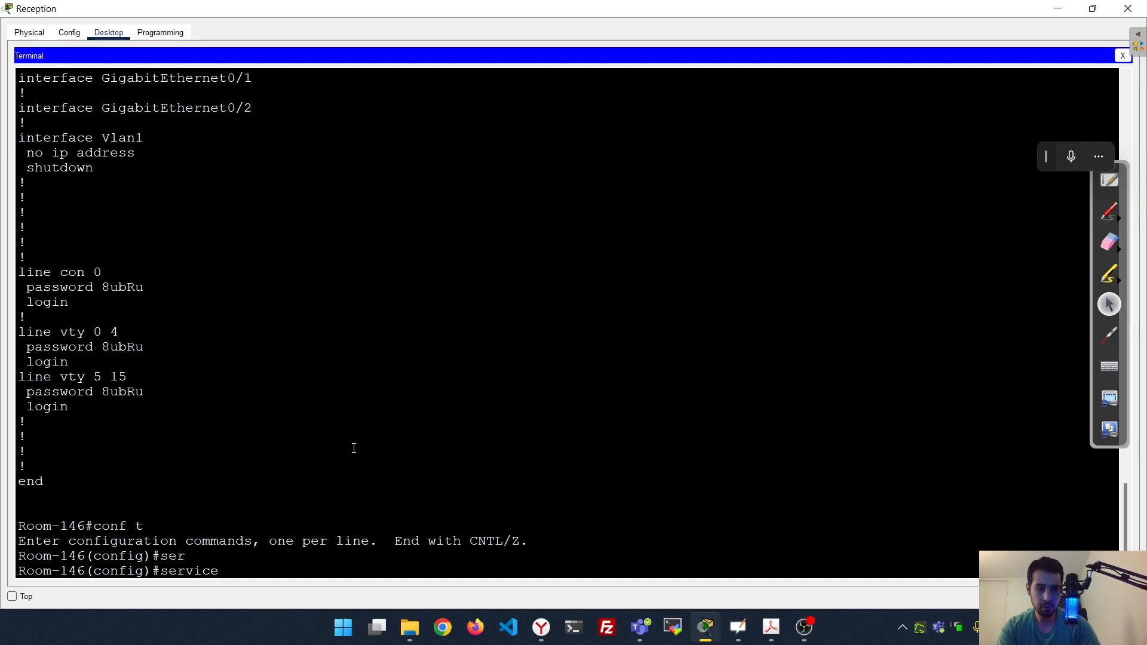
pyautogui.write('s')
pyautogui.press('Tab')
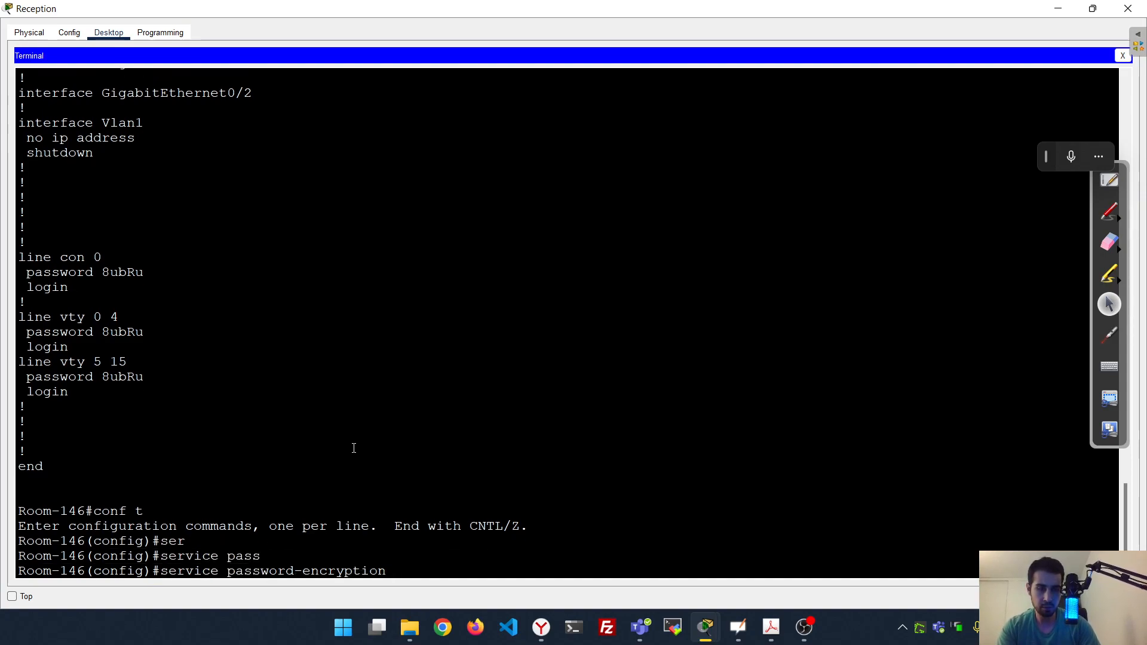
pyautogui.press('Return')
pyautogui.write('exit')
pyautogui.press('Return')
# Show the running-config and check the type 7 encrypted console and vty 0 4 passwords
pyautogui.write('sho')
pyautogui.press('Tab')
pyautogui.write('cu')
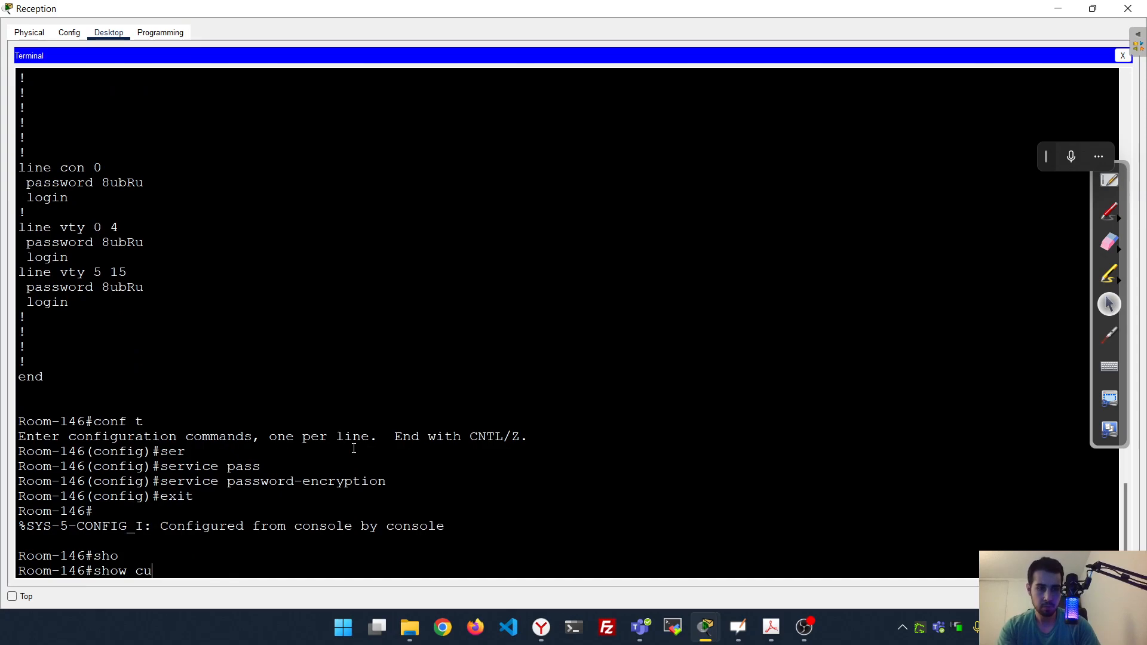
pyautogui.press('BackSpace')
pyautogui.press('BackSpace')
pyautogui.write('running-config')
pyautogui.press('Tab')
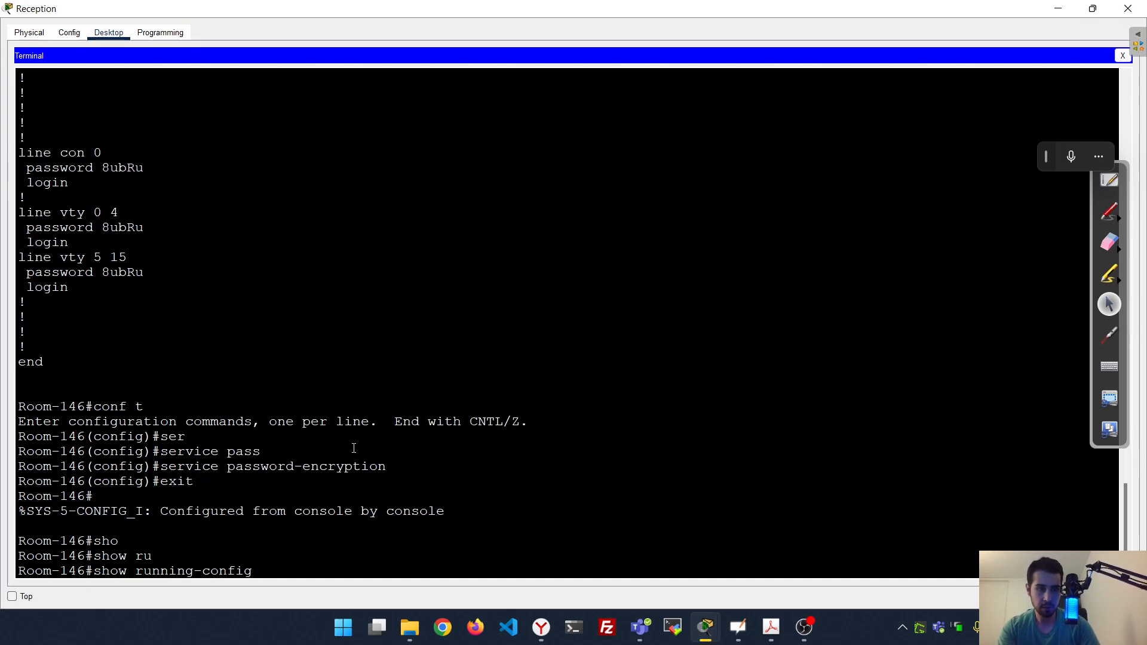
pyautogui.press('Return')
pyautogui.press('space')
pyautogui.press('space')
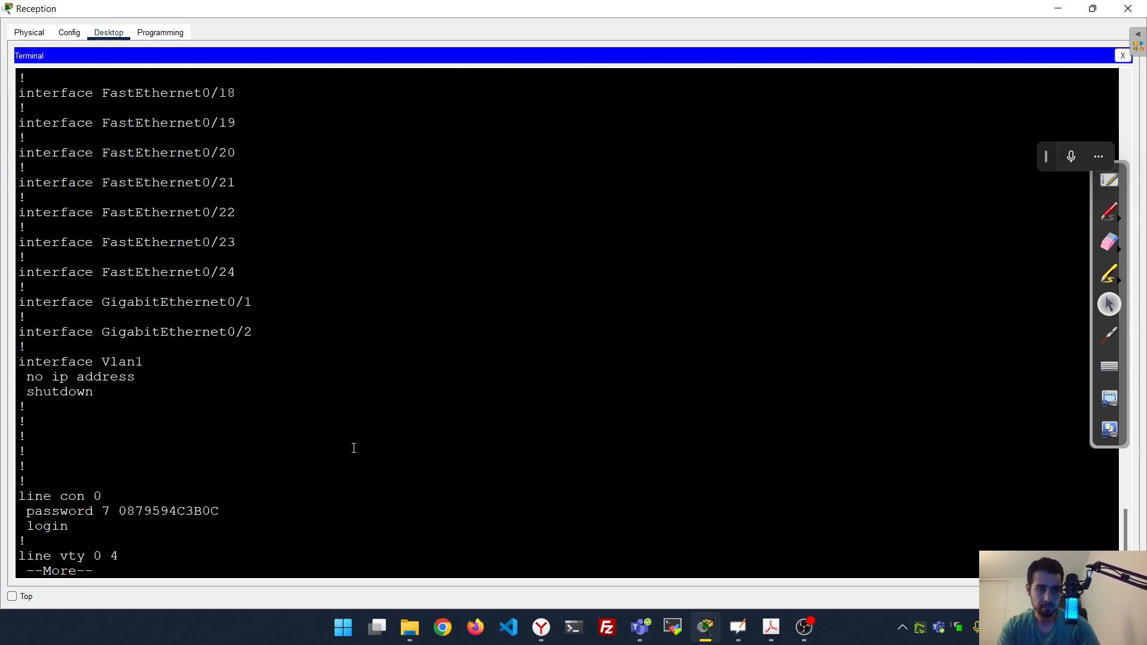
pyautogui.press('space')
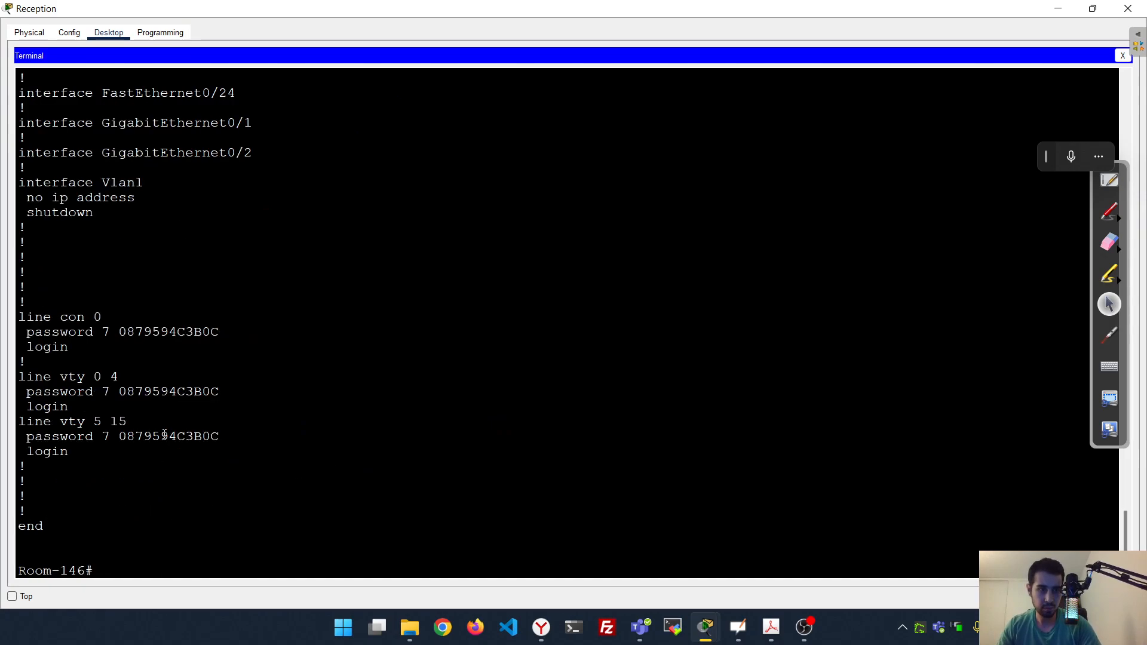
pyautogui.doubleClick(174, 332)
pyautogui.doubleClick(169, 391)
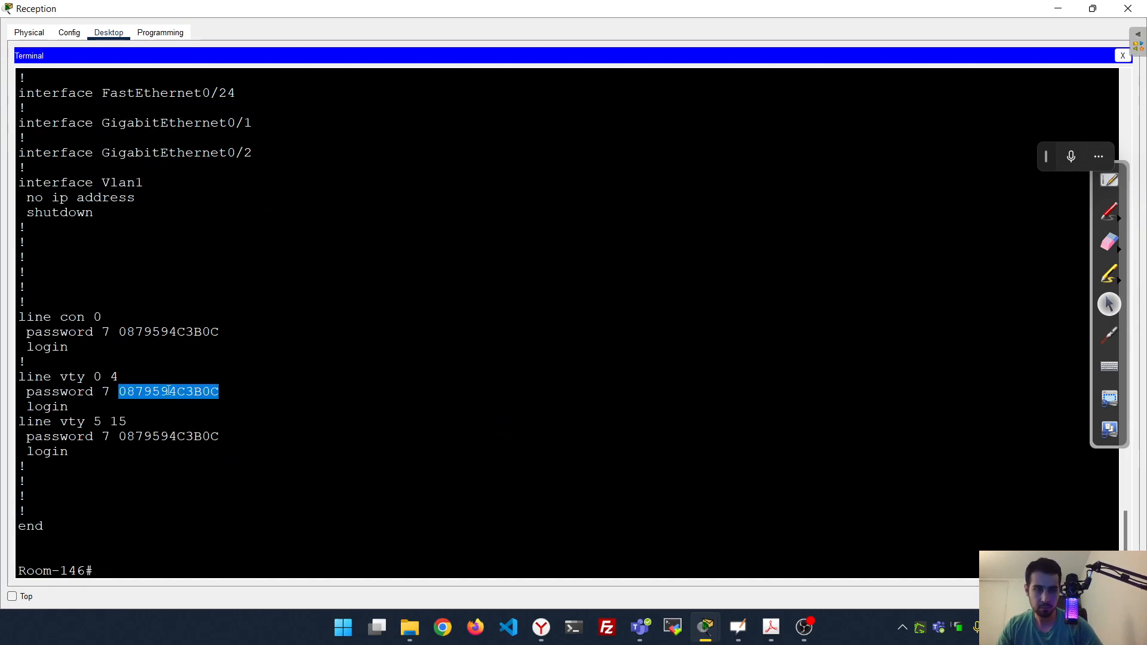
pyautogui.click(182, 439)
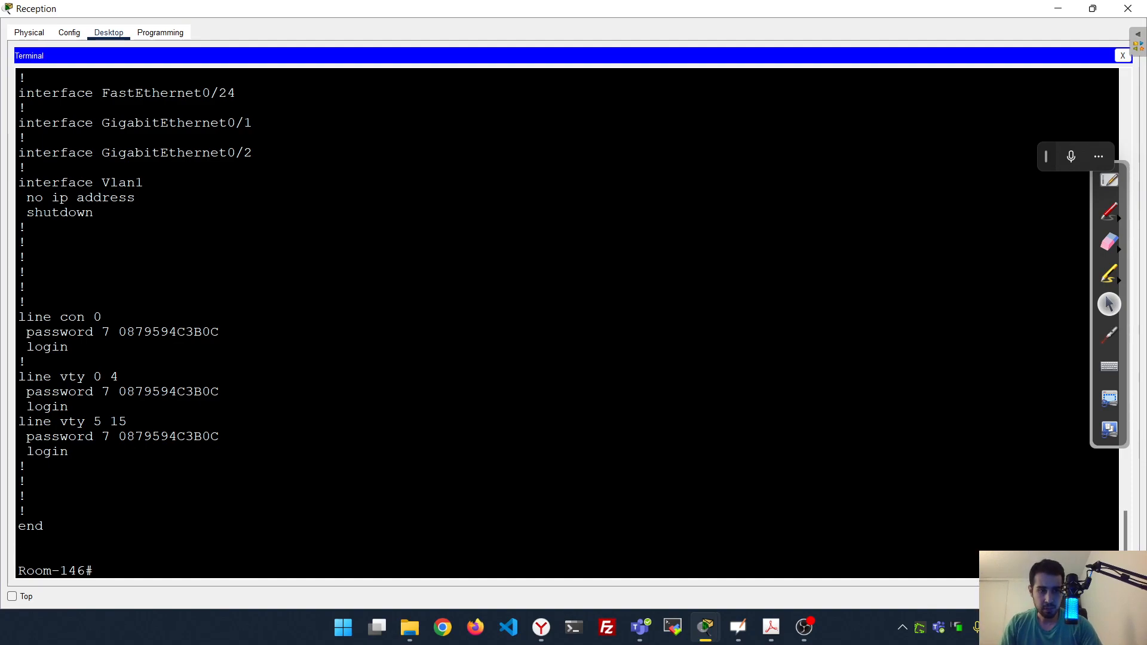
# From conf t, set the banner motd to #Authorized Access Only!#
pyautogui.write('conf t')
pyautogui.press('Return')
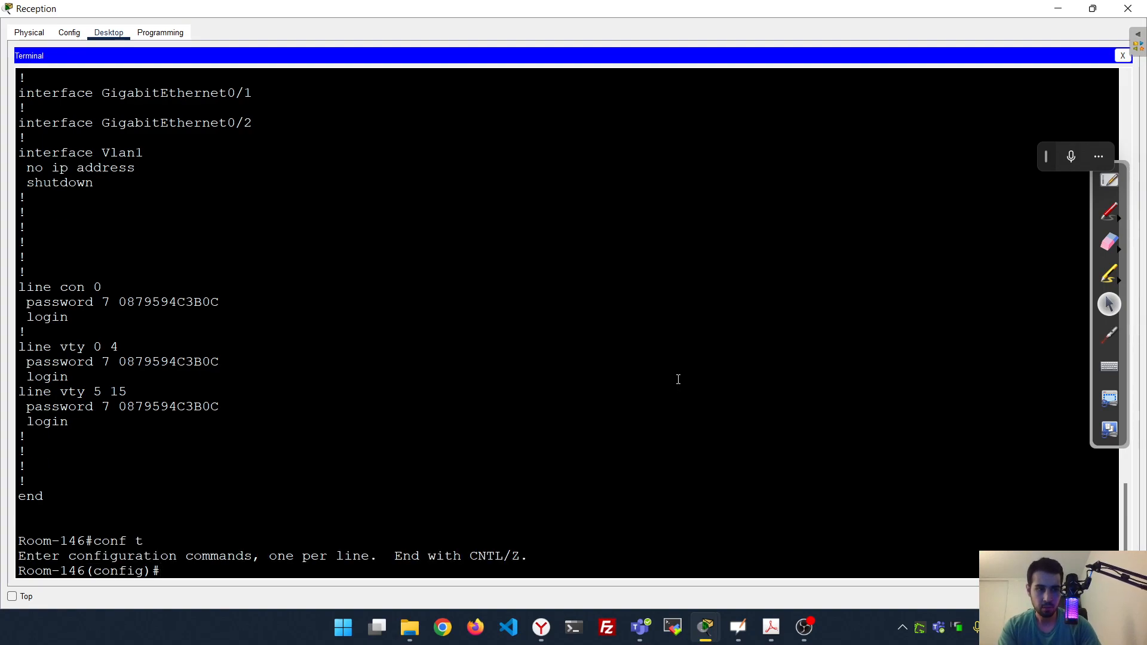
pyautogui.write('bann')
pyautogui.press('Tab')
pyautogui.write('mo')
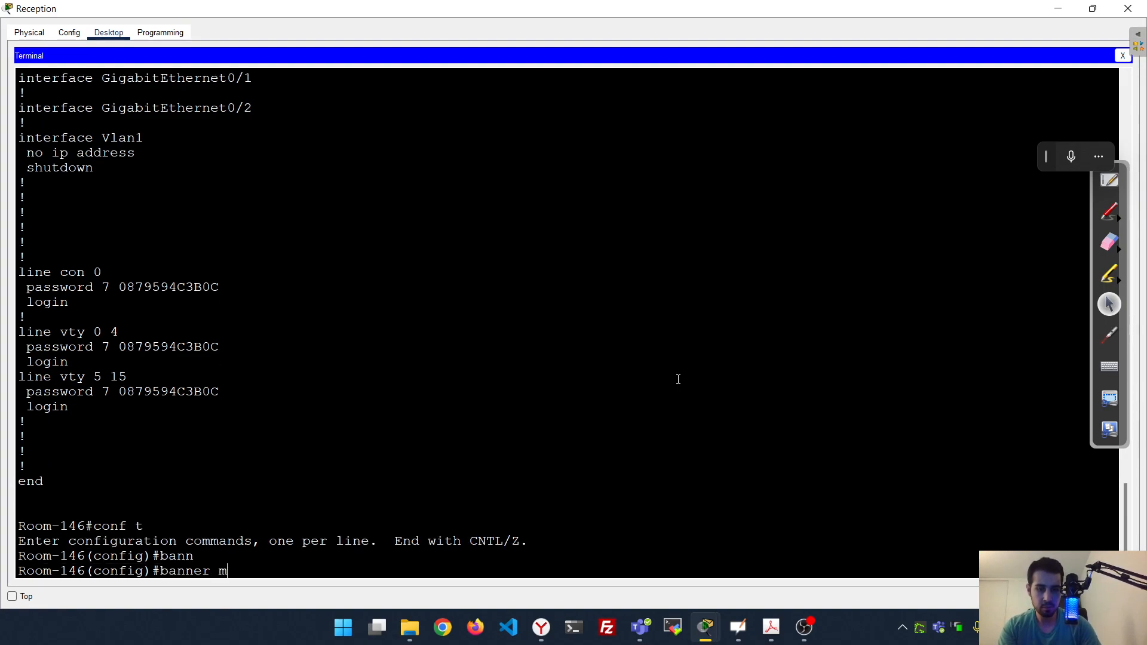
pyautogui.press('Tab')
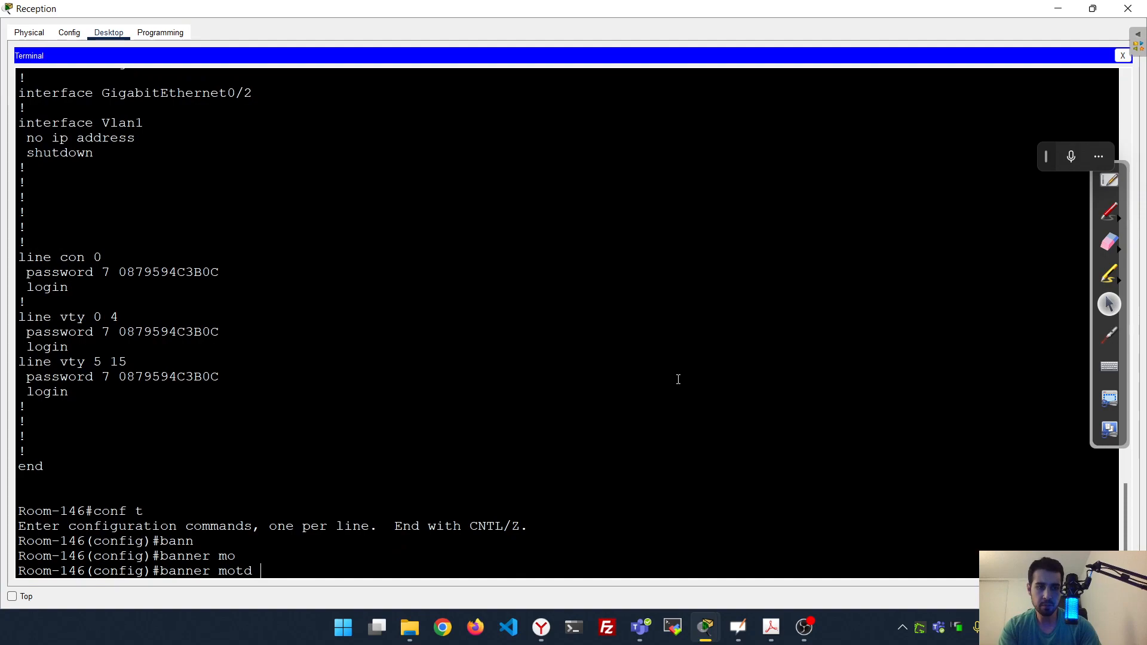
pyautogui.write('#')
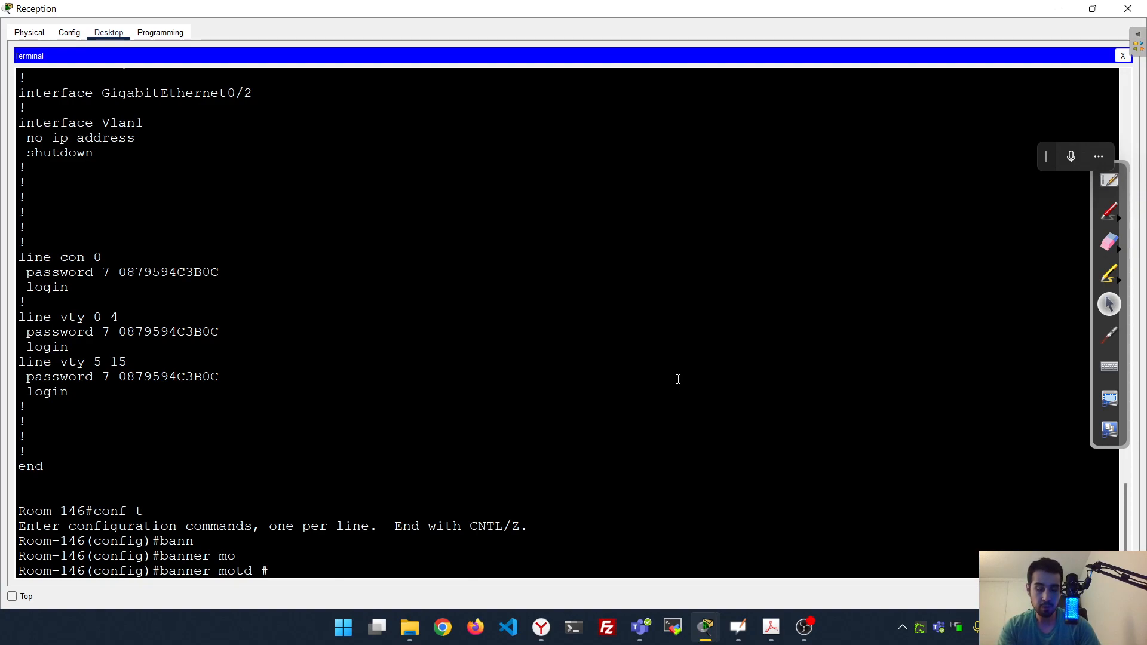
pyautogui.write('Aut')
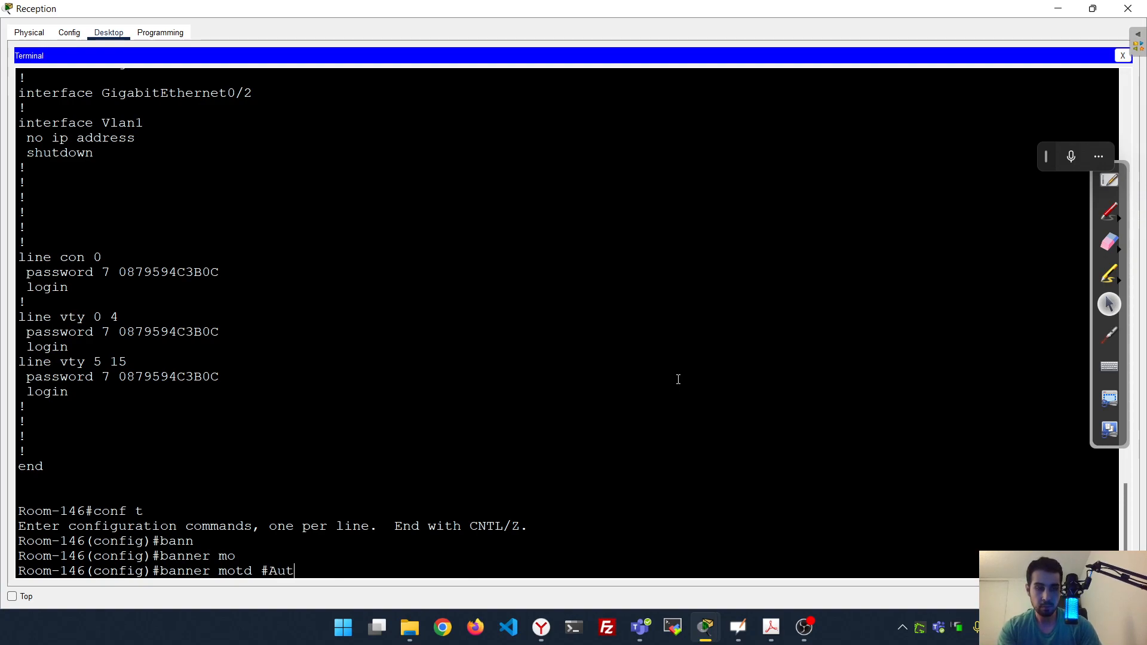
pyautogui.write('horized Ace')
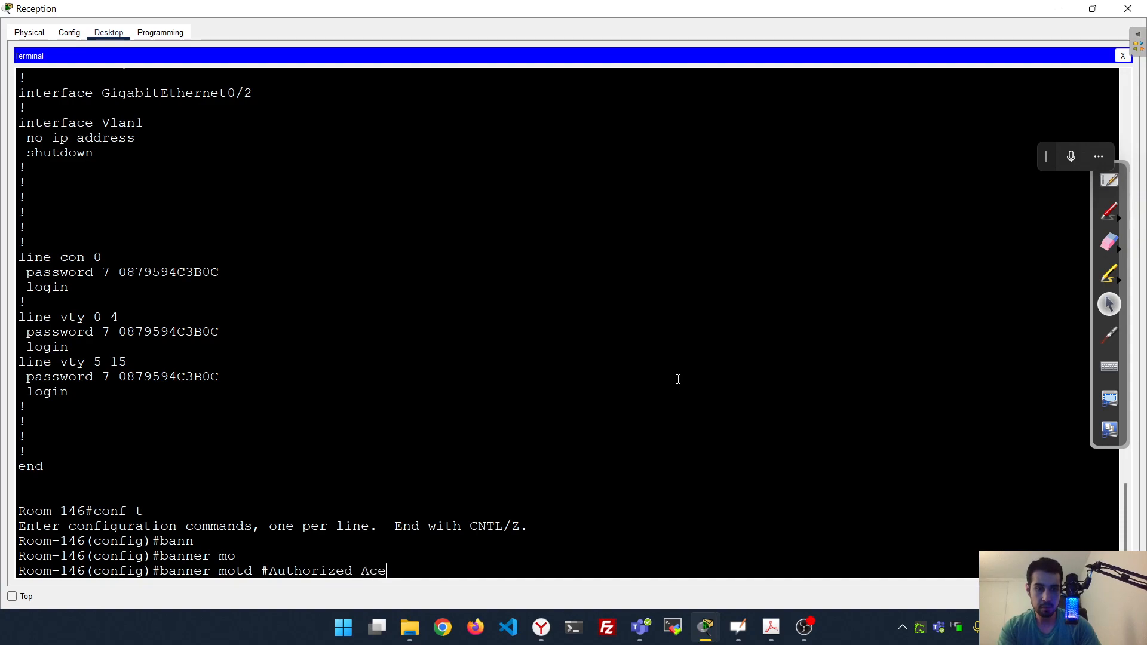
pyautogui.press('BackSpace')
pyautogui.write('cess')
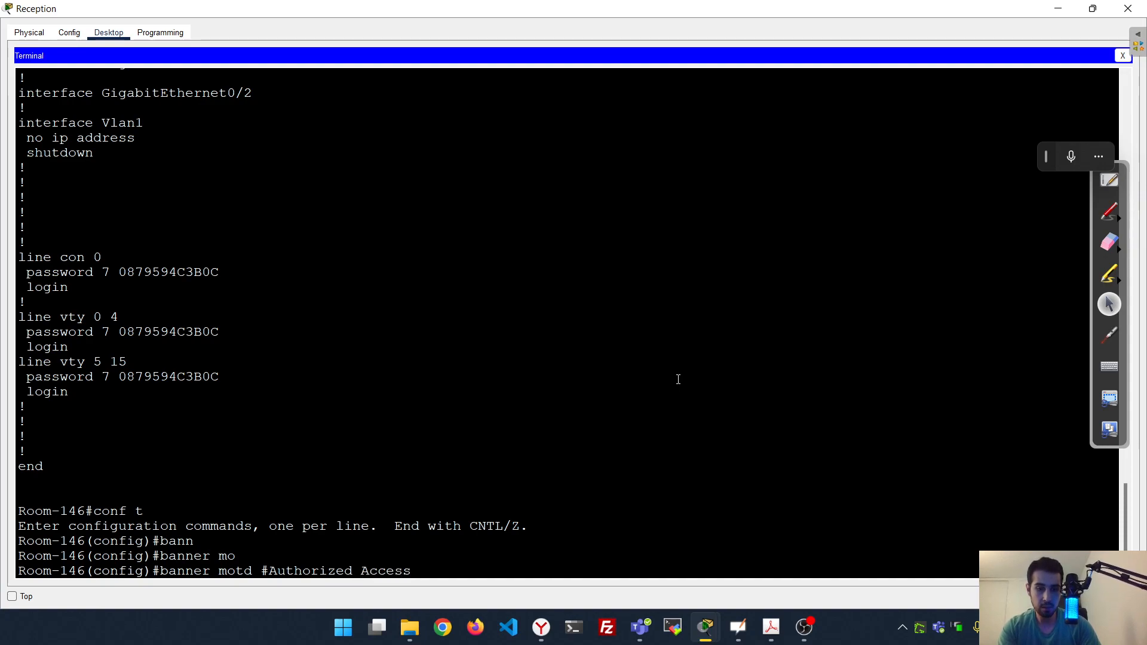
pyautogui.write(' Only!')
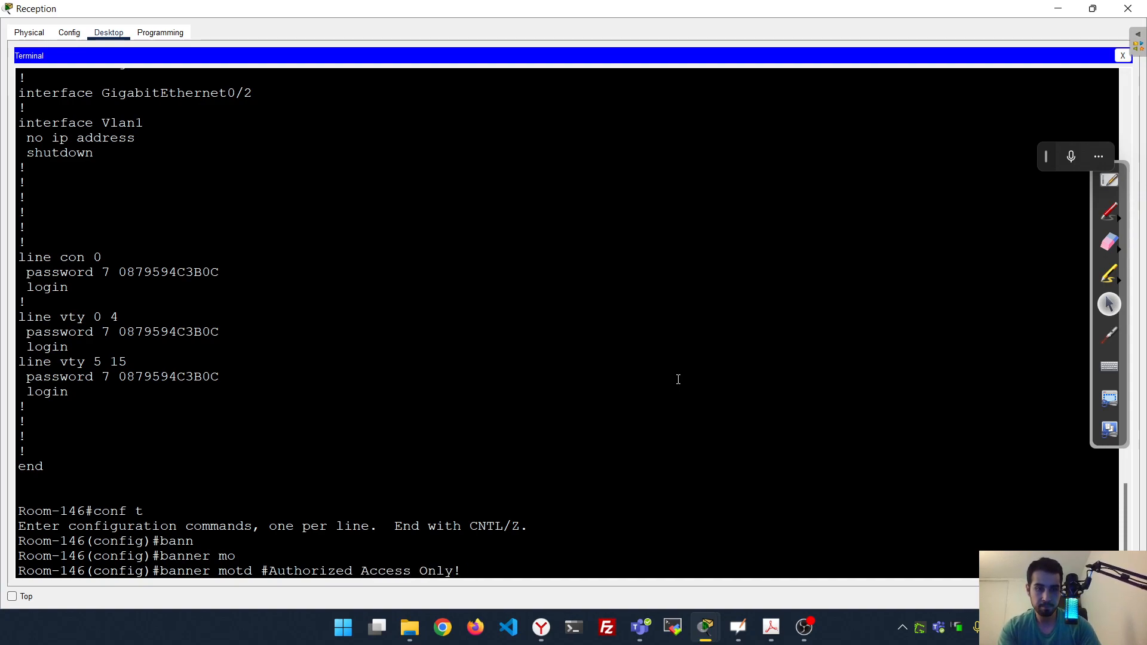
pyautogui.write('#')
pyautogui.press('Return')
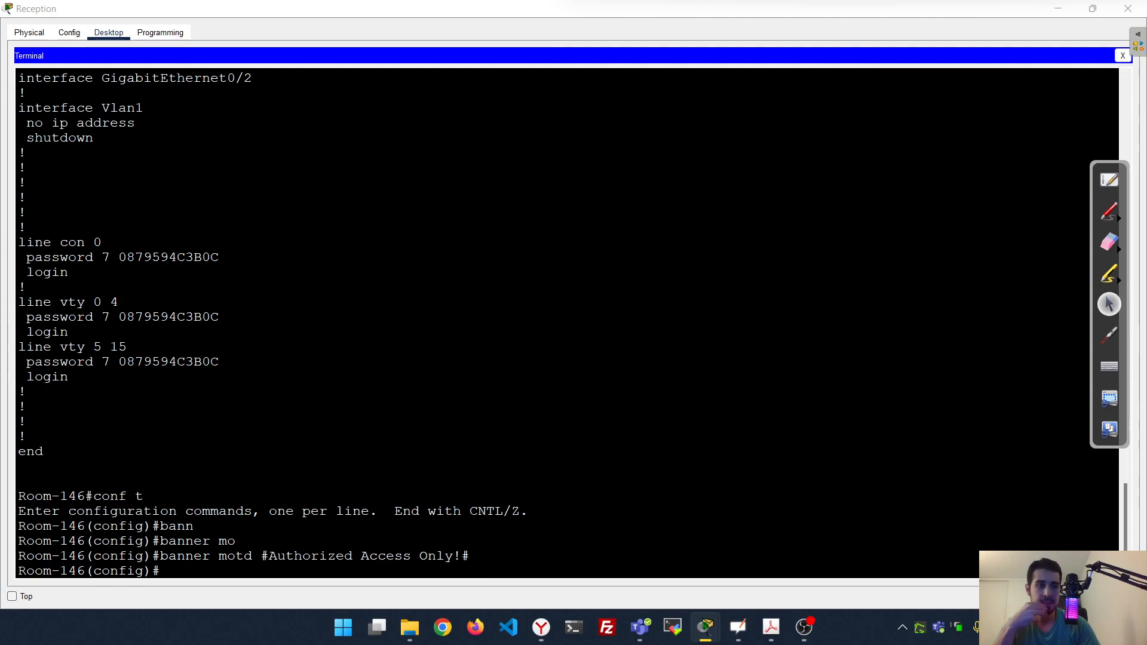
pyautogui.click(630, 406)
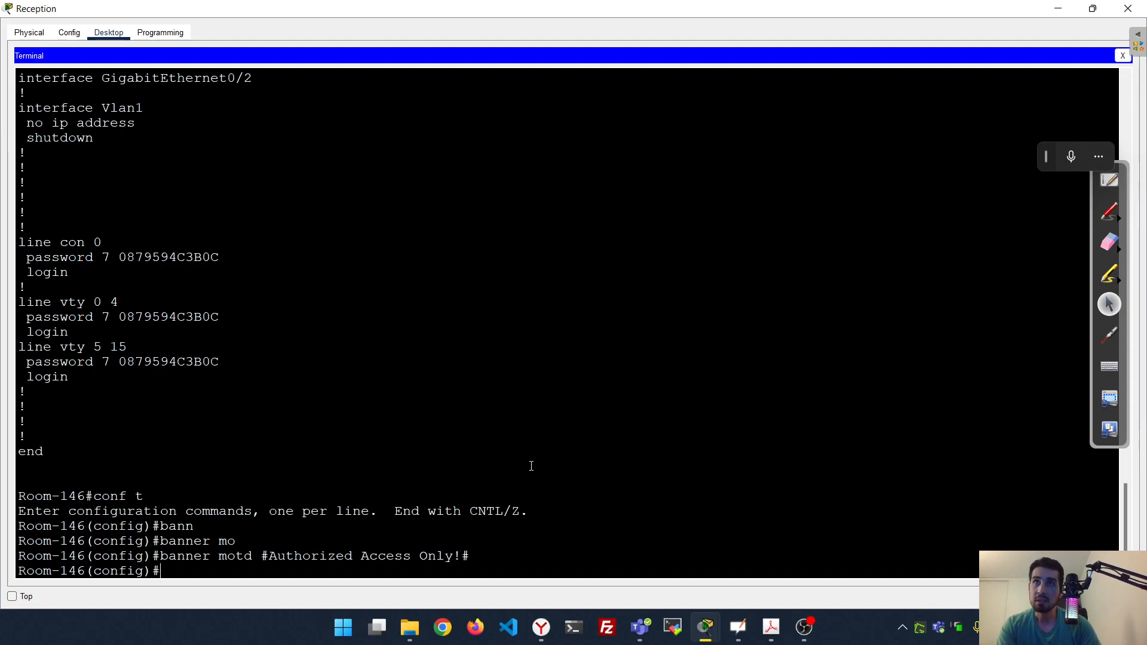
# Drop the started line command and enter interface Vlan 1
pyautogui.write('line')
pyautogui.press('Tab')
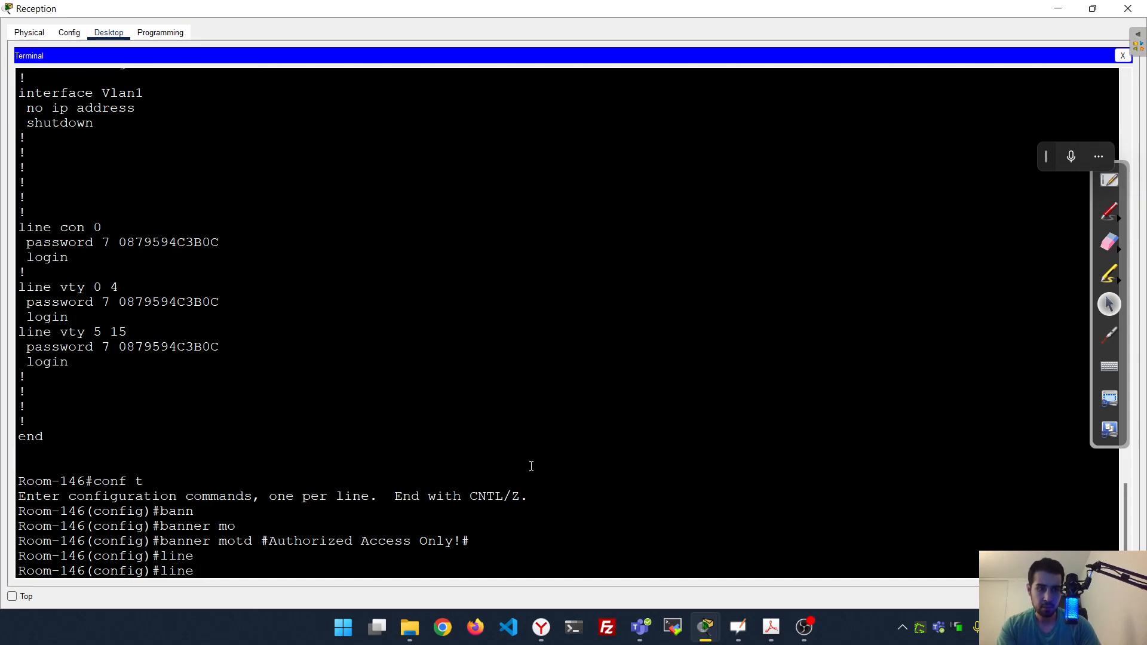
pyautogui.write('?')
pyautogui.press('BackSpace')
pyautogui.press('BackSpace')
pyautogui.press('BackSpace')
pyautogui.press('BackSpace')
pyautogui.press('BackSpace')
pyautogui.write('inter')
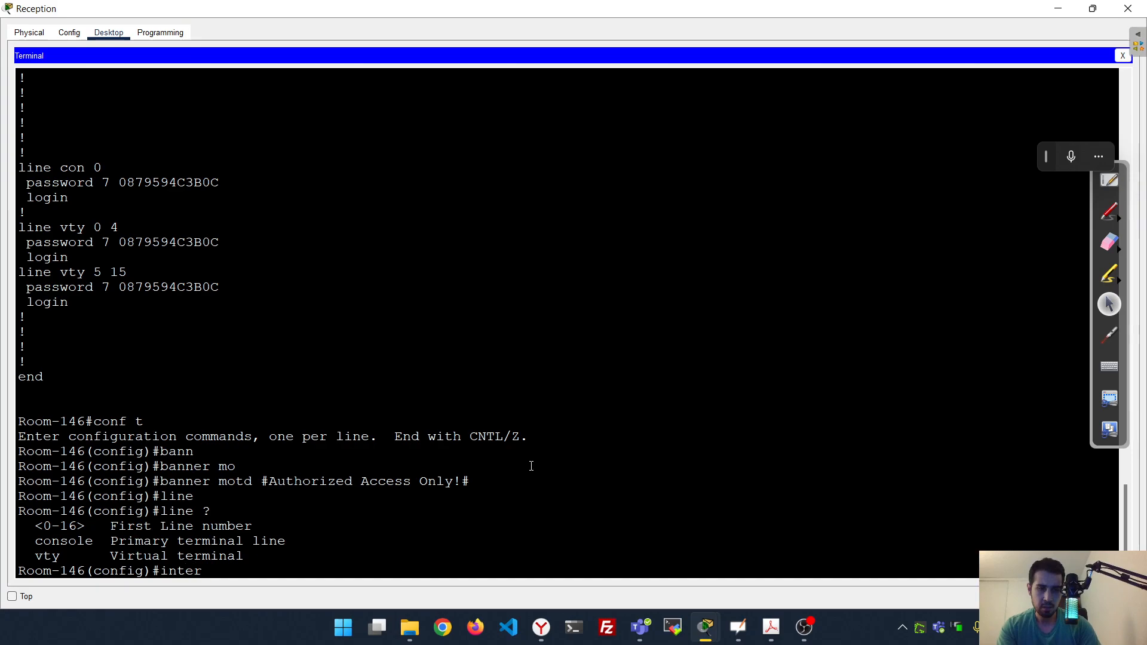
pyautogui.press('Tab')
pyautogui.write('?')
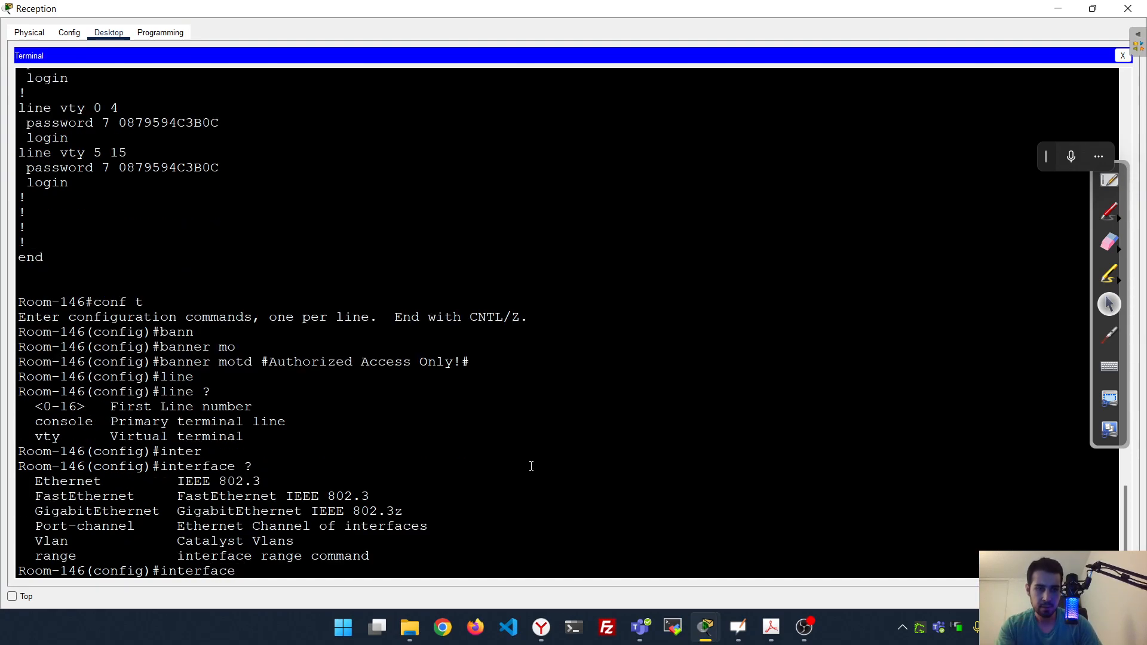
pyautogui.write('V')
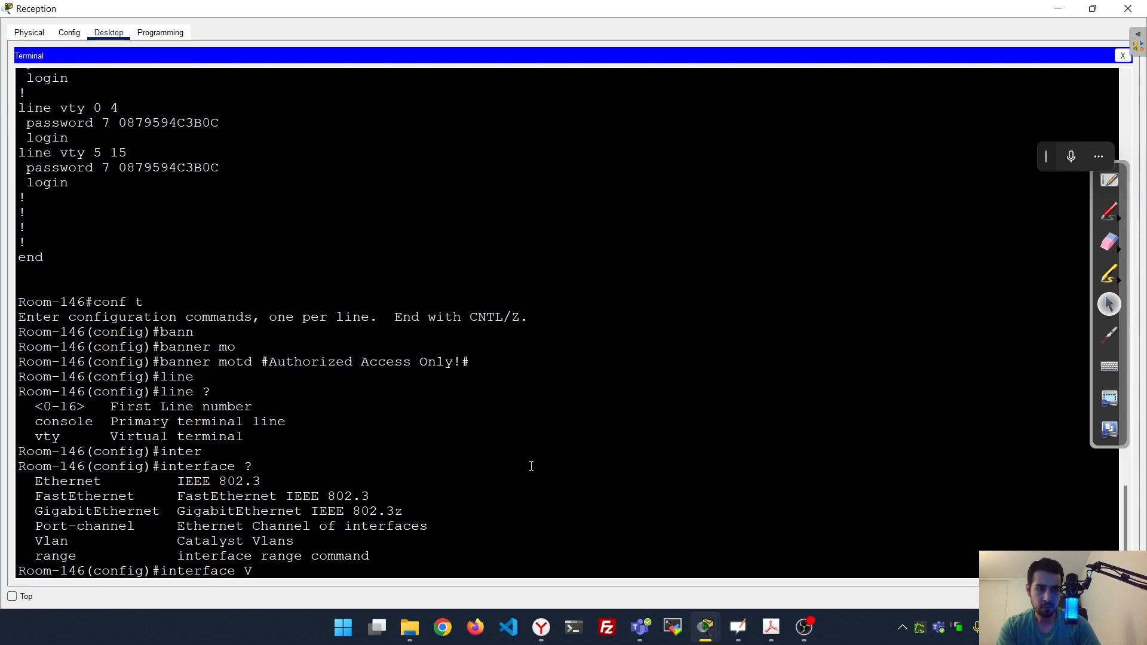
pyautogui.press('Tab')
pyautogui.write('1')
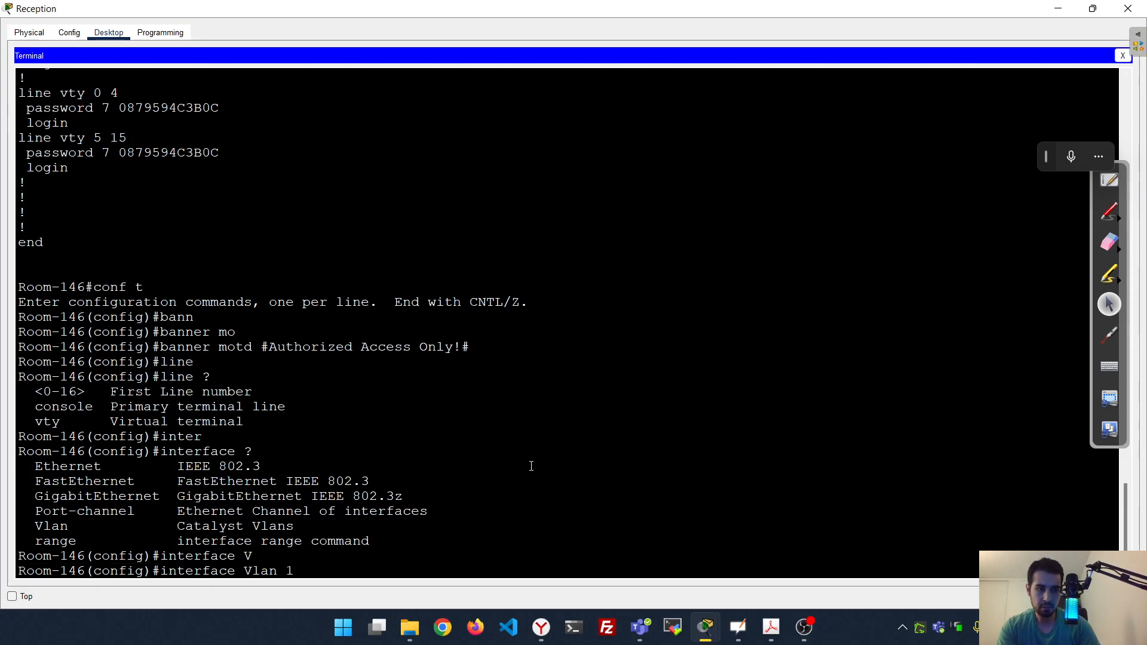
pyautogui.press('Return')
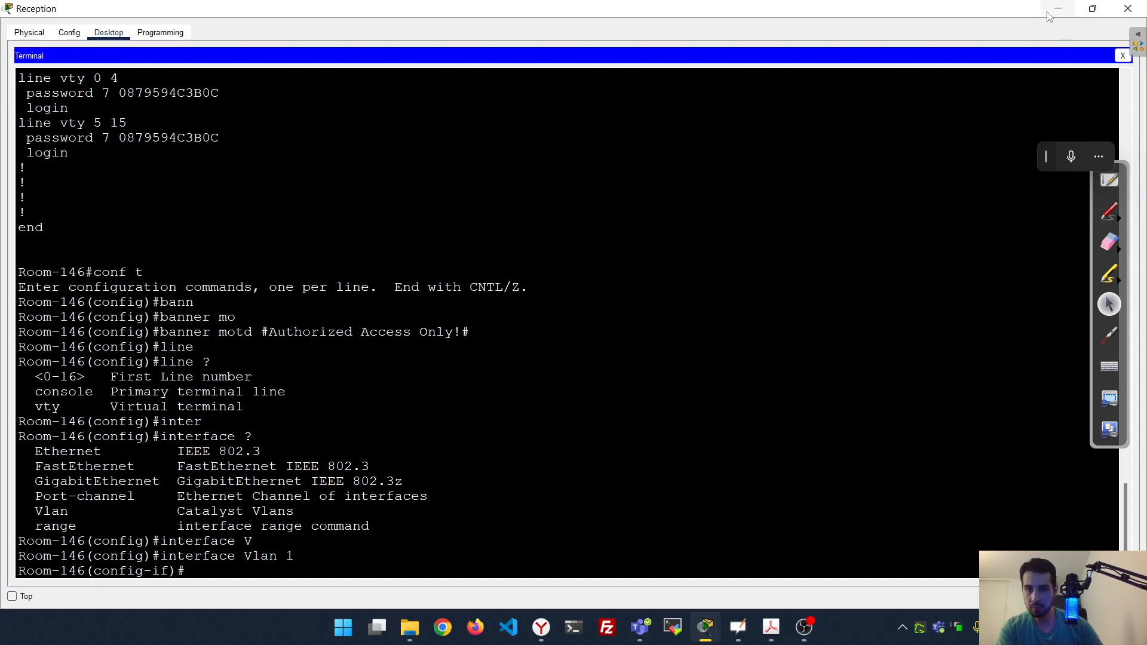
# Confirm the config-if prompt and begin the ip address command
pyautogui.click(1129, 100)
pyautogui.click(1109, 214)
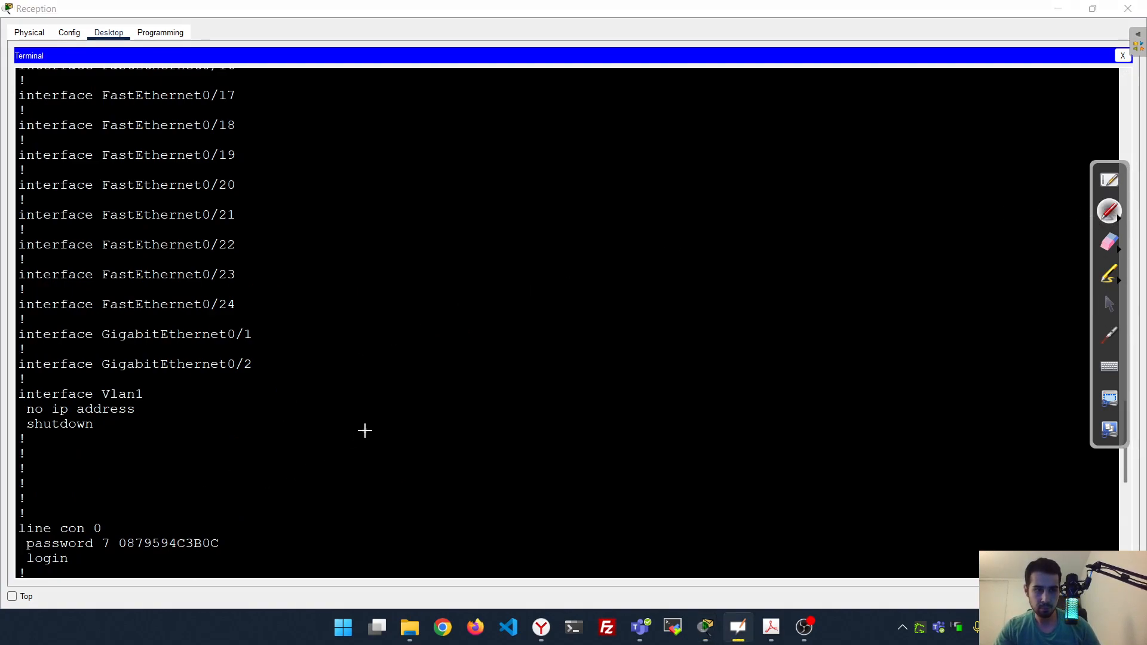
pyautogui.click(1108, 303)
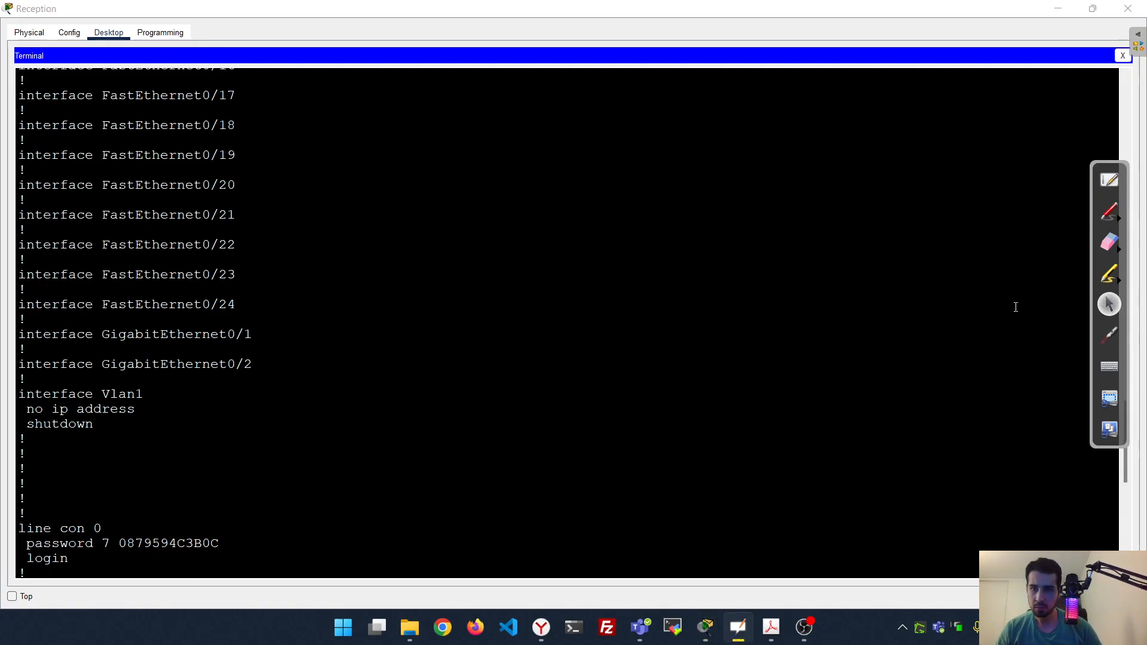
pyautogui.scroll(-10, 546, 330)
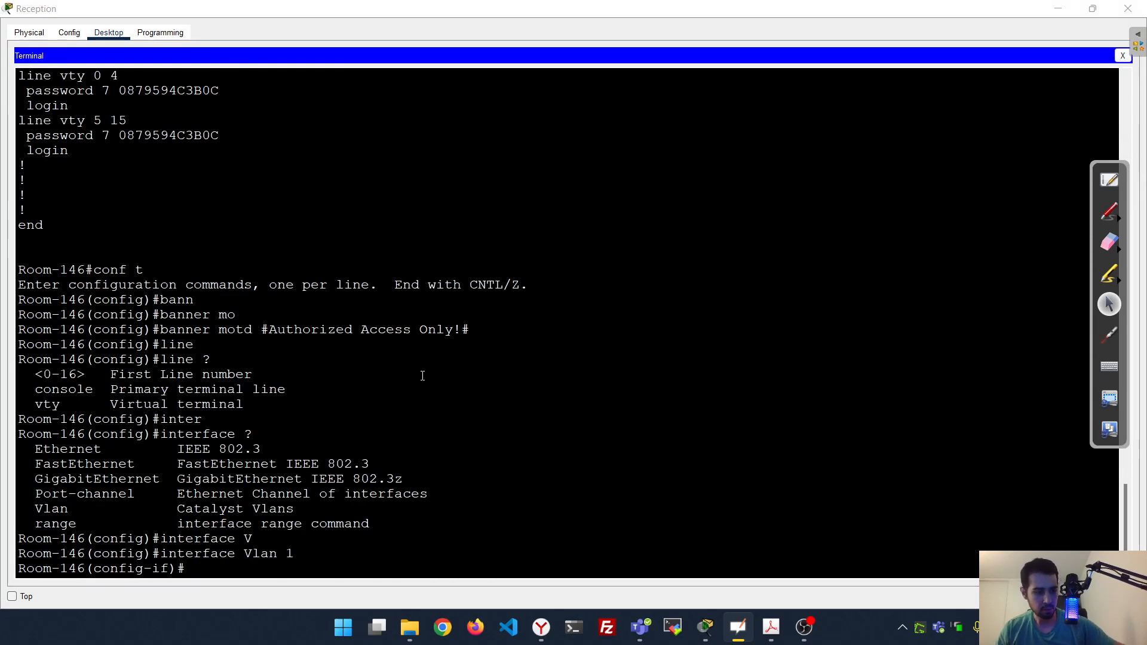
pyautogui.doubleClick(162, 569)
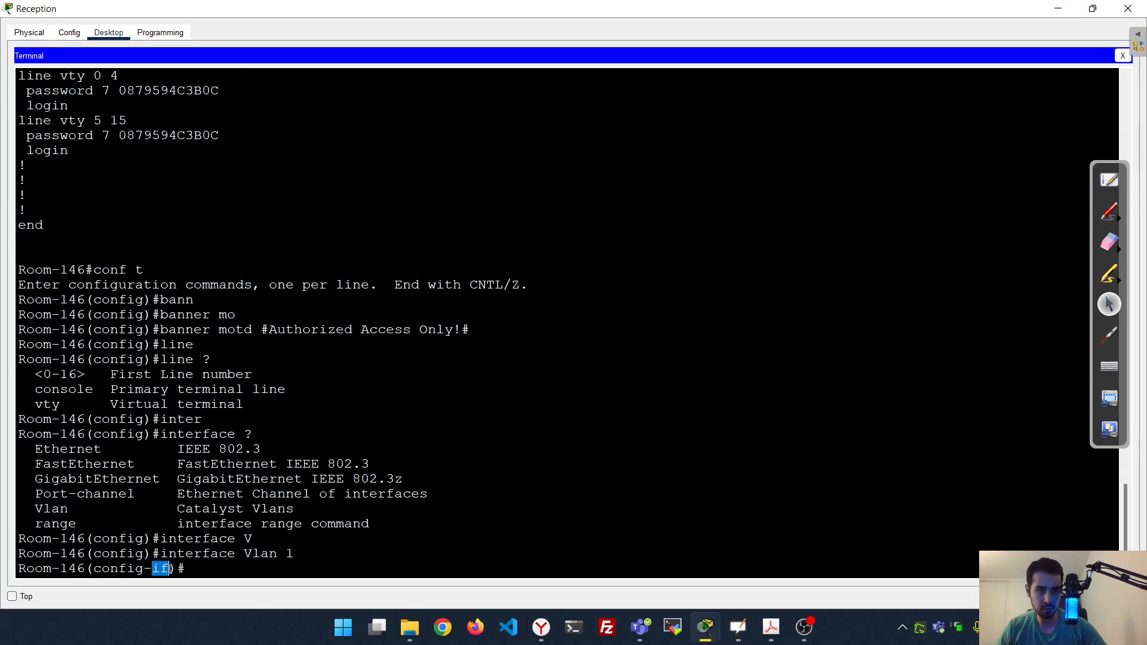
pyautogui.click(299, 554)
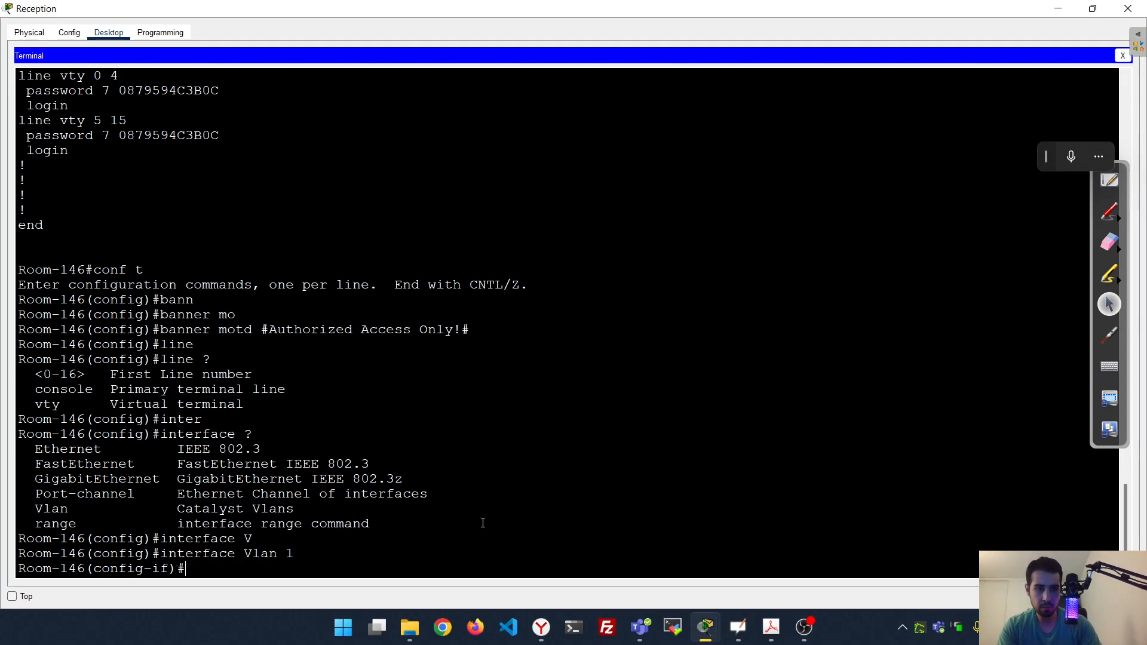
pyautogui.write('ip add')
pyautogui.press('Tab')
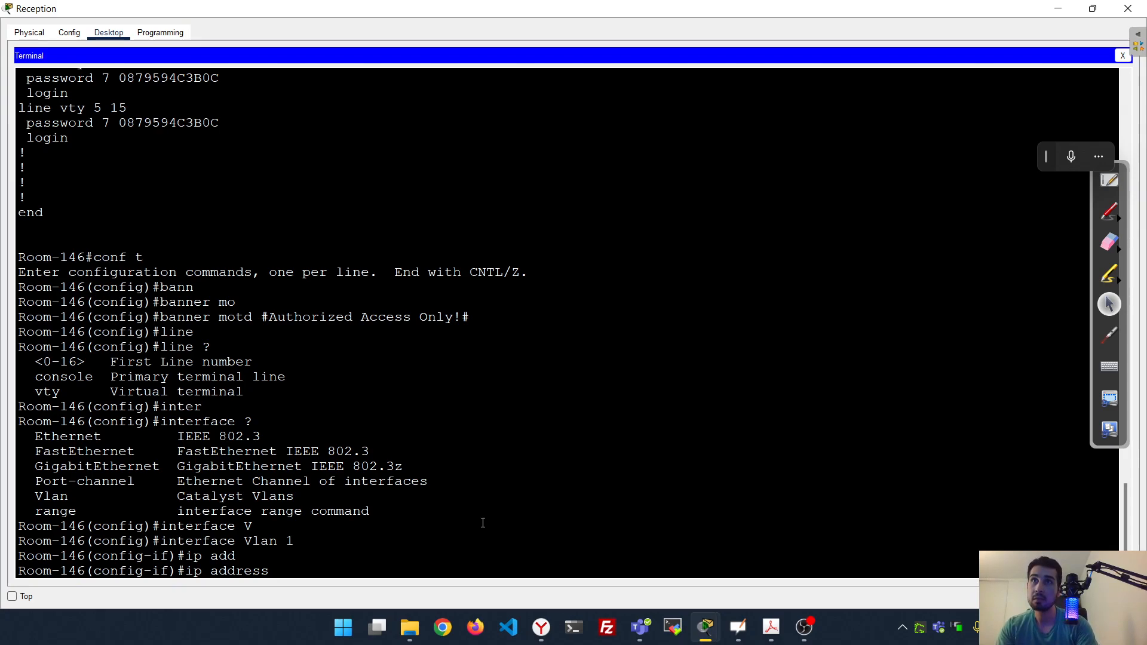
# Give Vlan 1 address 10.10.10.100 255.255.255.0 and bring it up with no shutdown
pyautogui.write('10.10')
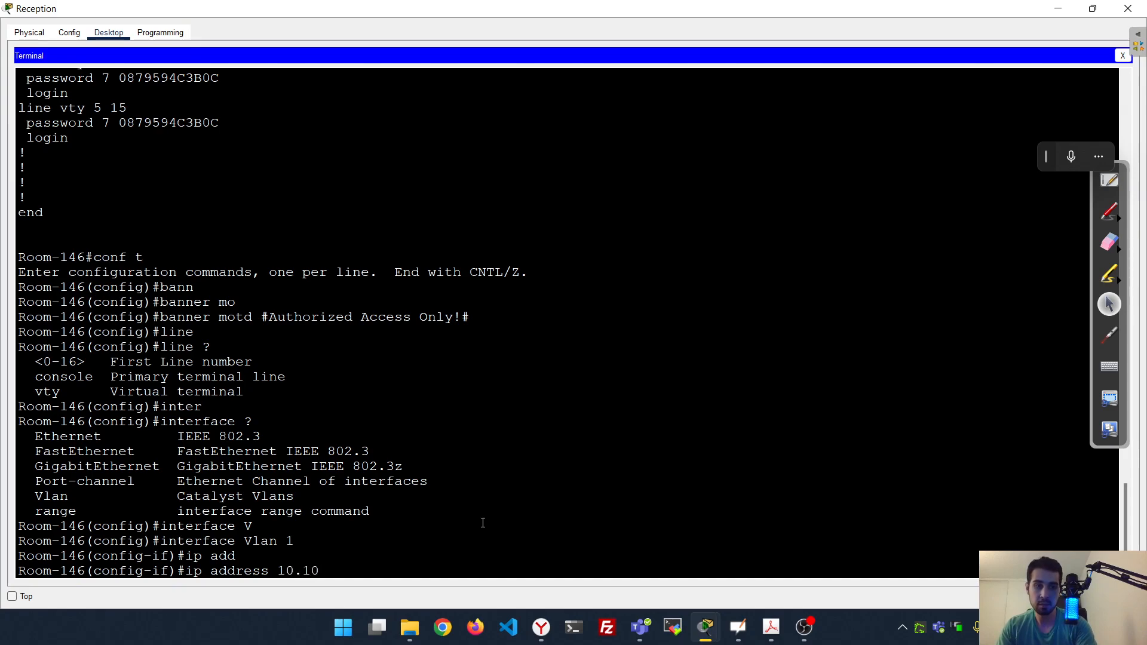
pyautogui.write('.10.100 ')
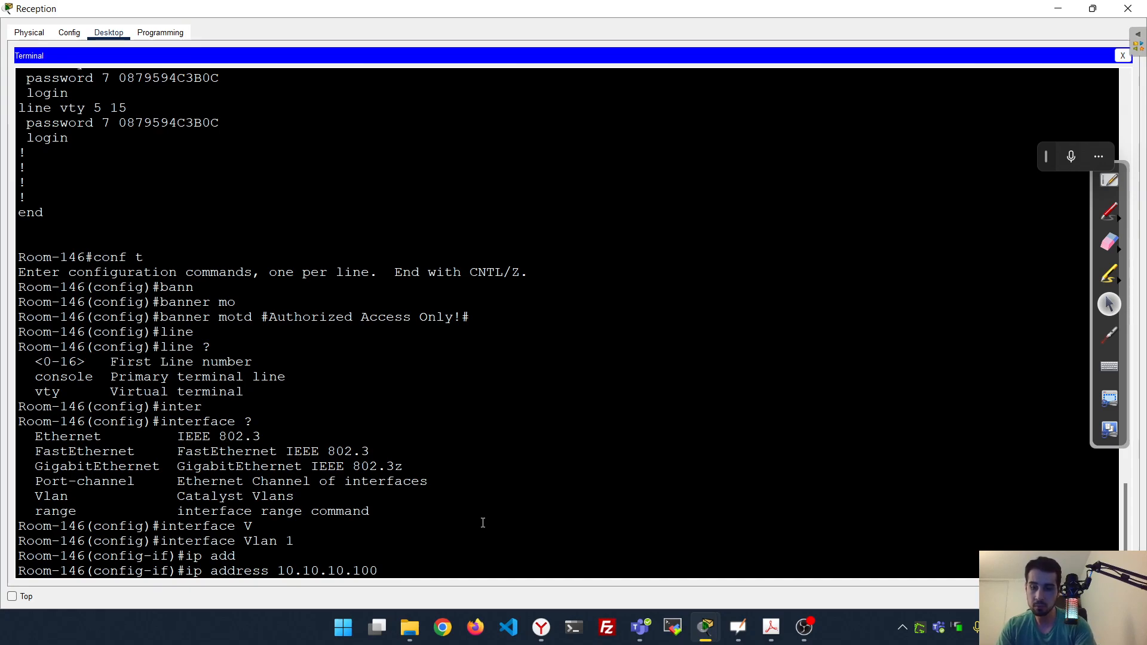
pyautogui.write('2')
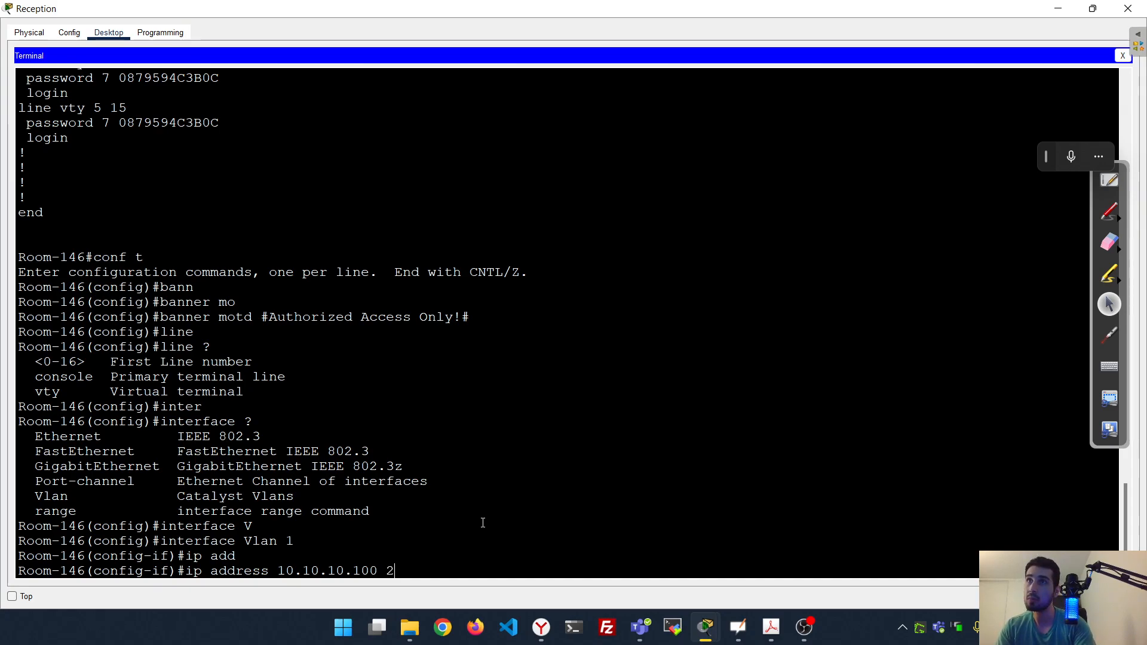
pyautogui.write('55')
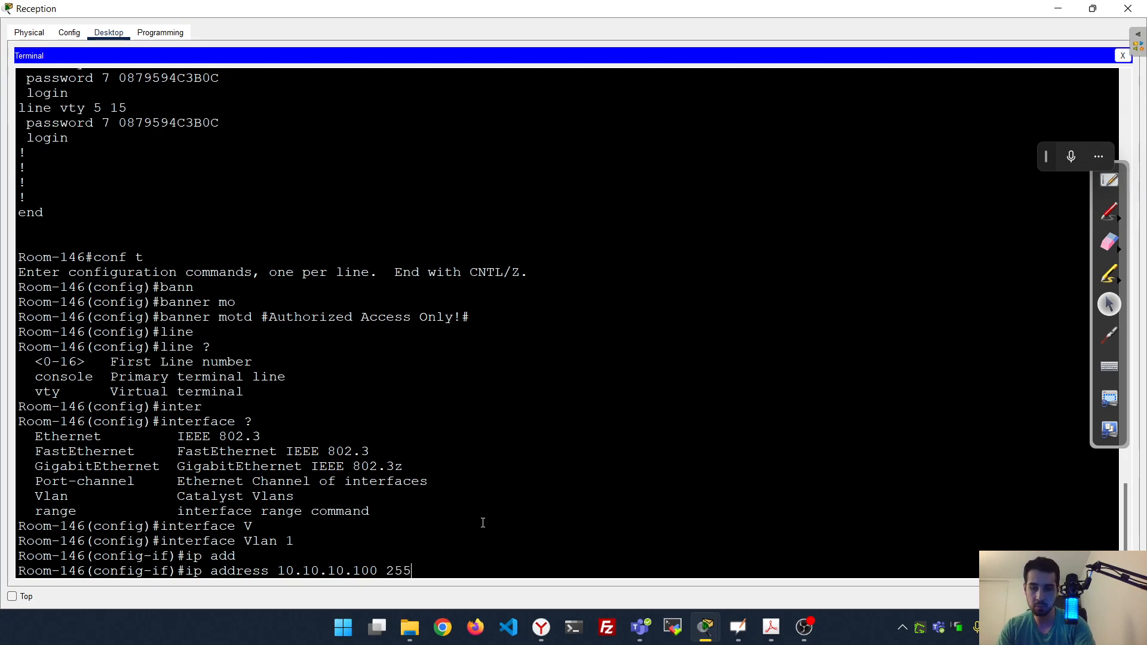
pyautogui.write('.255.255.0')
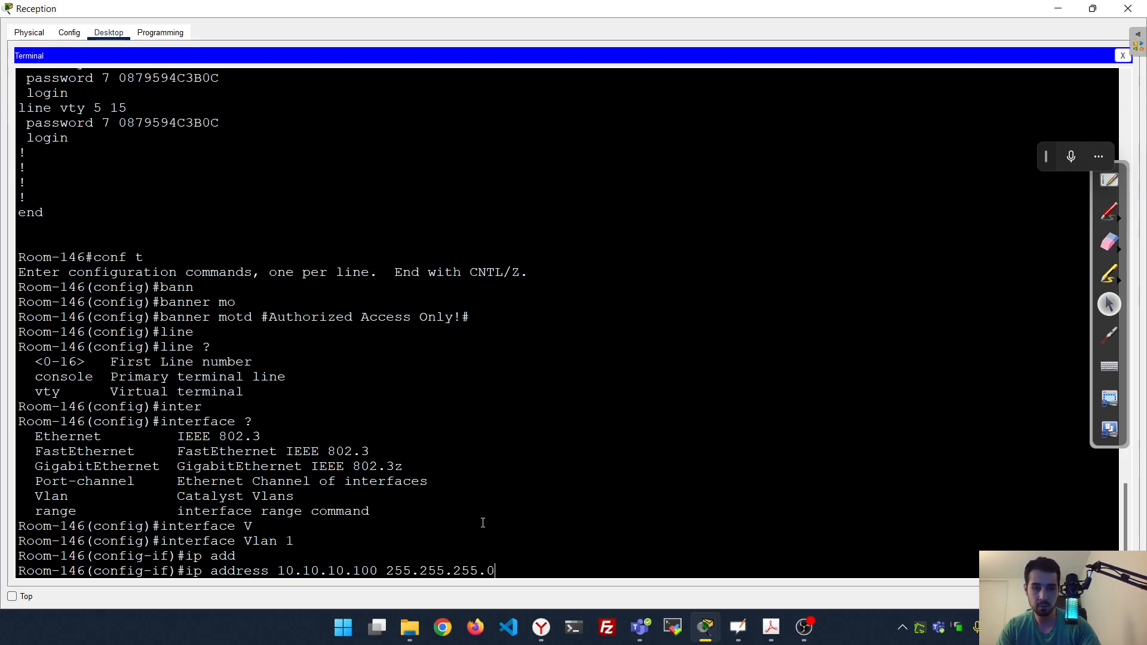
pyautogui.press('Return')
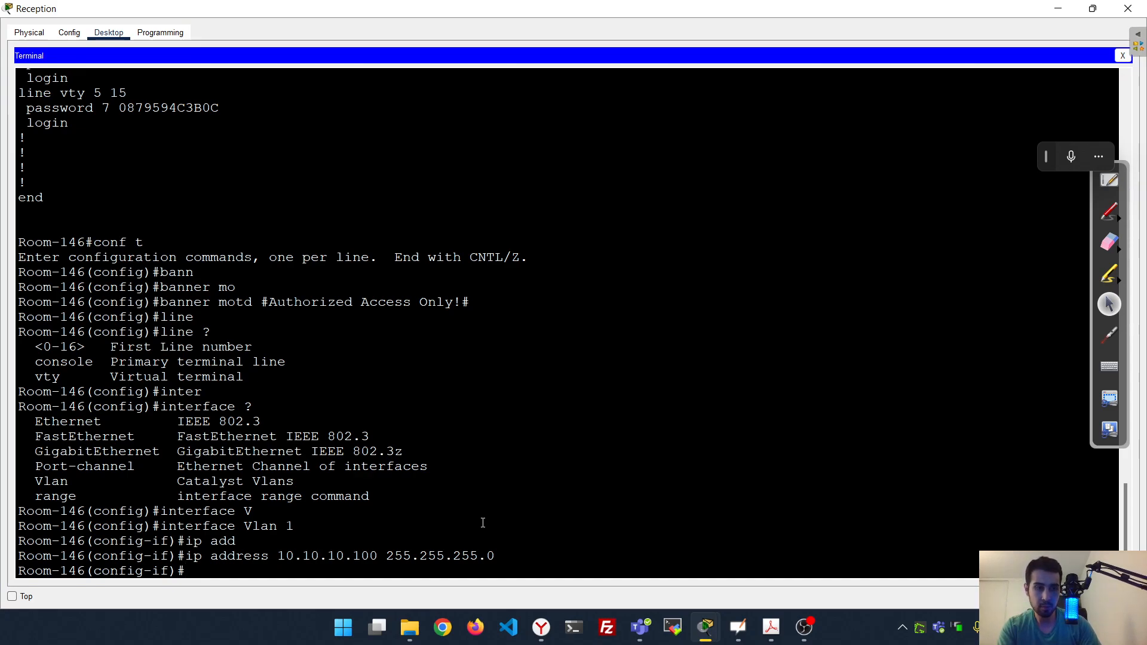
pyautogui.write('no sh')
pyautogui.press('Tab')
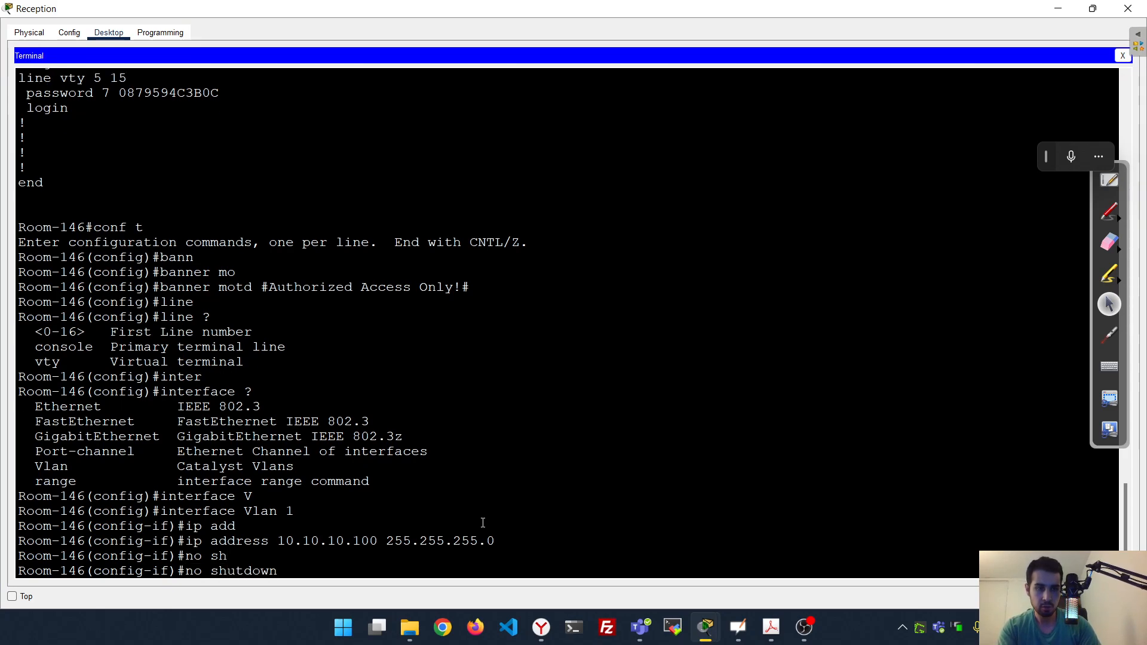
pyautogui.press('Return')
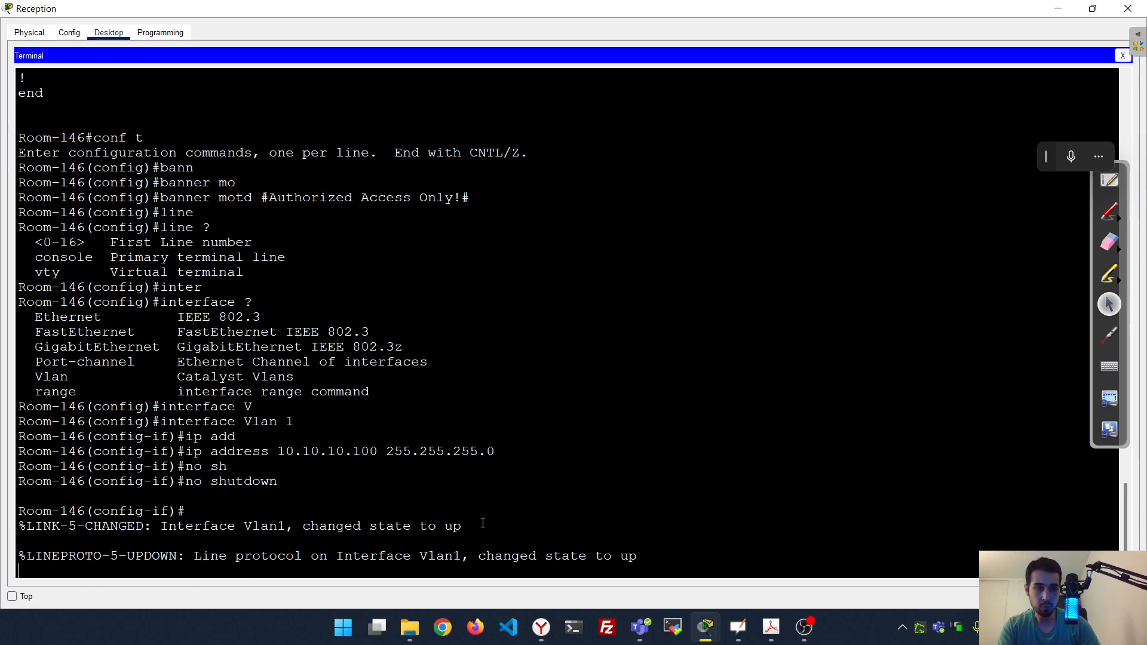
# Exit interface and global configuration modes
pyautogui.press('Return')
pyautogui.press('Return')
pyautogui.press('Return')
pyautogui.write('exit')
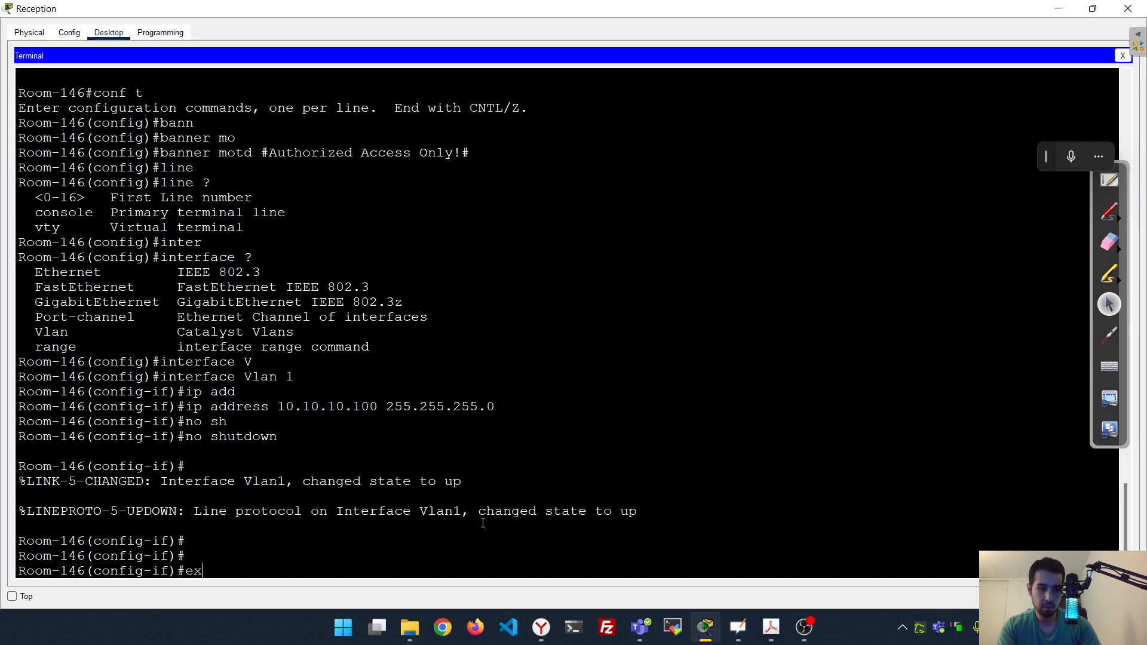
pyautogui.press('Return')
pyautogui.write('exit')
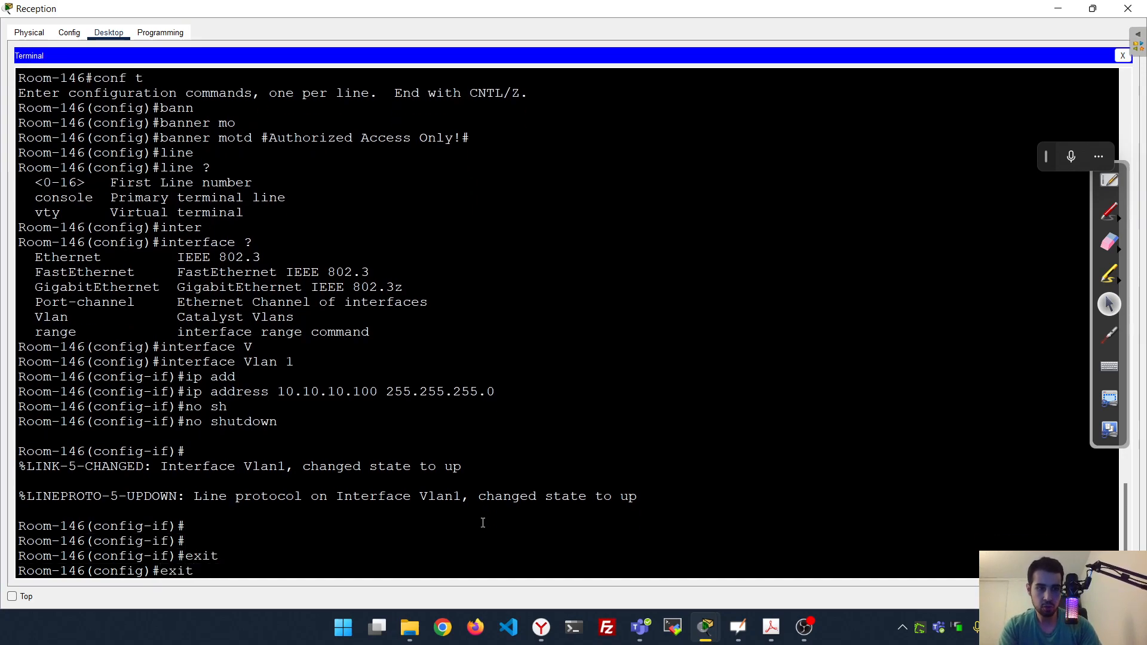
pyautogui.press('Return')
pyautogui.press('Return')
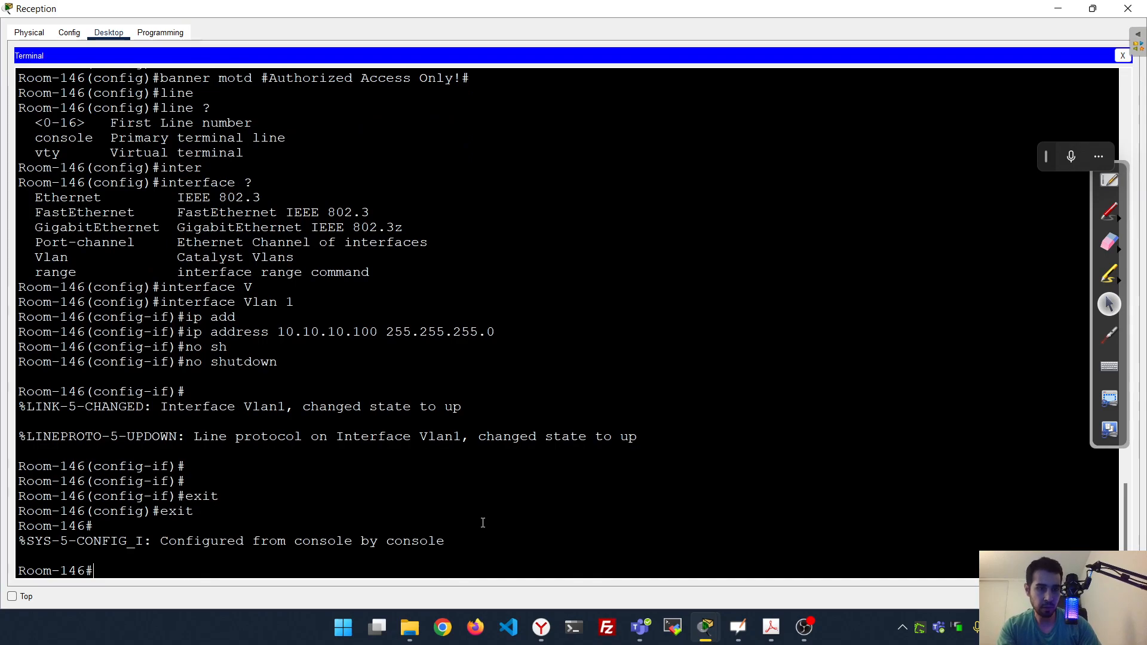
# Run show ip interface brief and verify Vlan1 is up at 10.10.10.100
pyautogui.write('sho')
pyautogui.press('Tab')
pyautogui.write('ip')
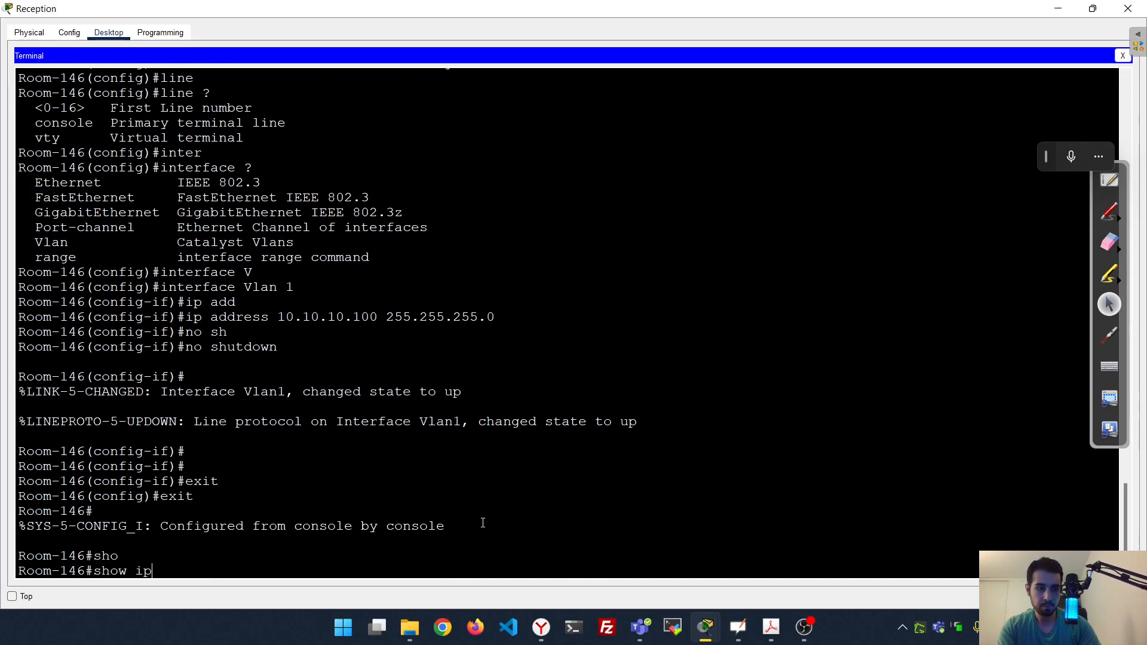
pyautogui.press('Tab')
pyautogui.write('i')
pyautogui.press('Tab')
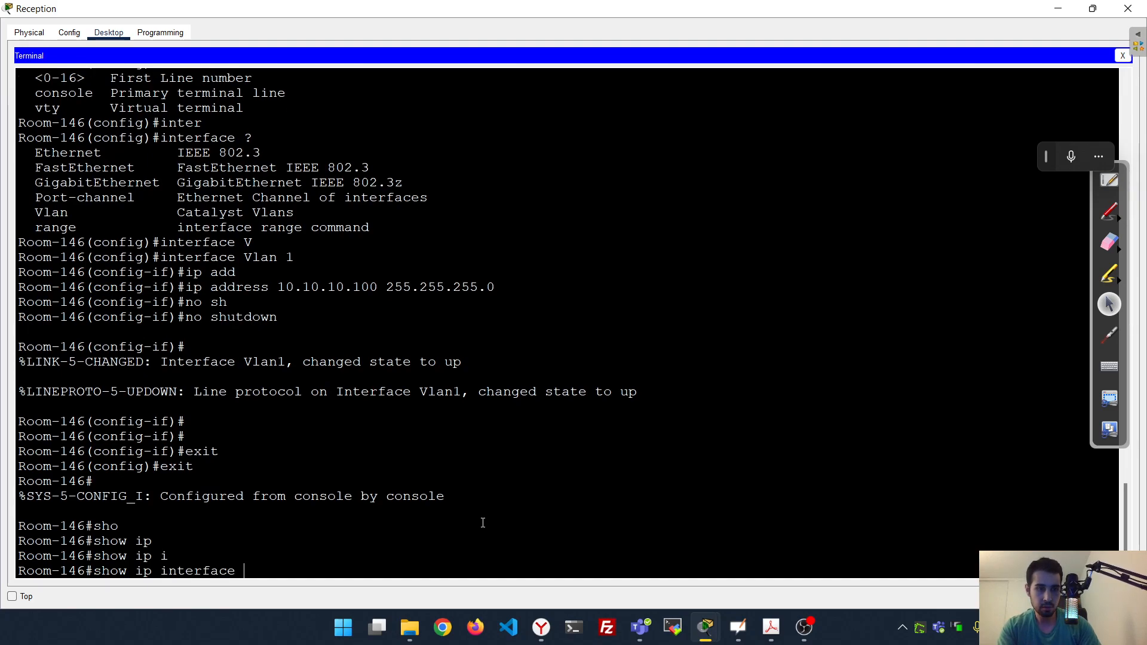
pyautogui.write('br')
pyautogui.press('Tab')
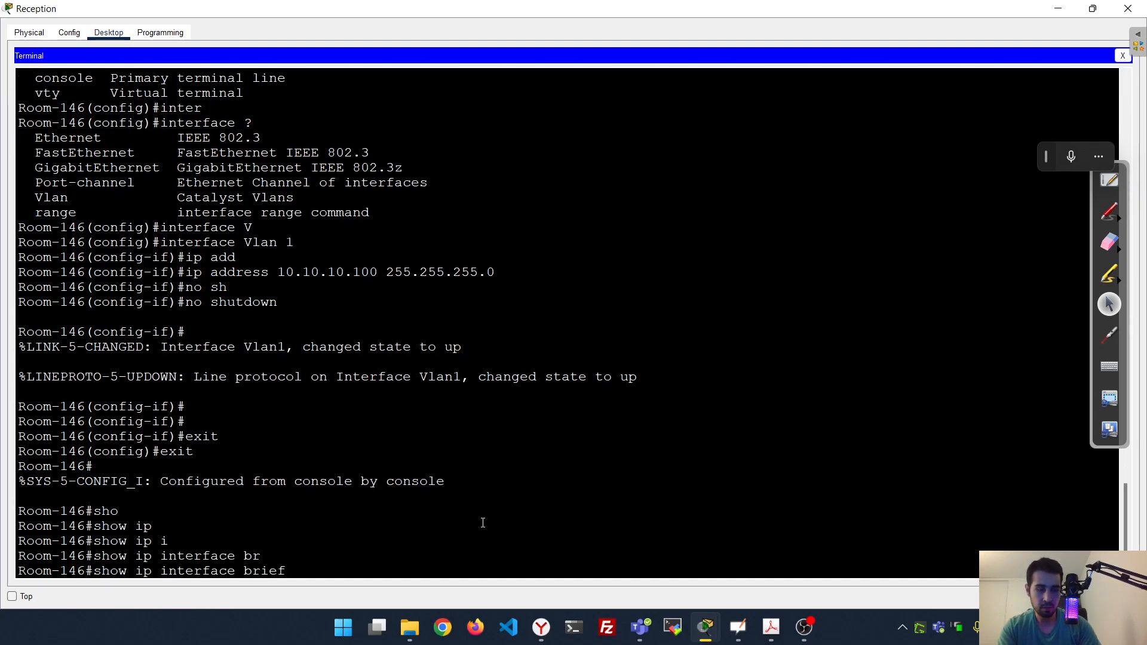
pyautogui.press('Return')
pyautogui.press('space')
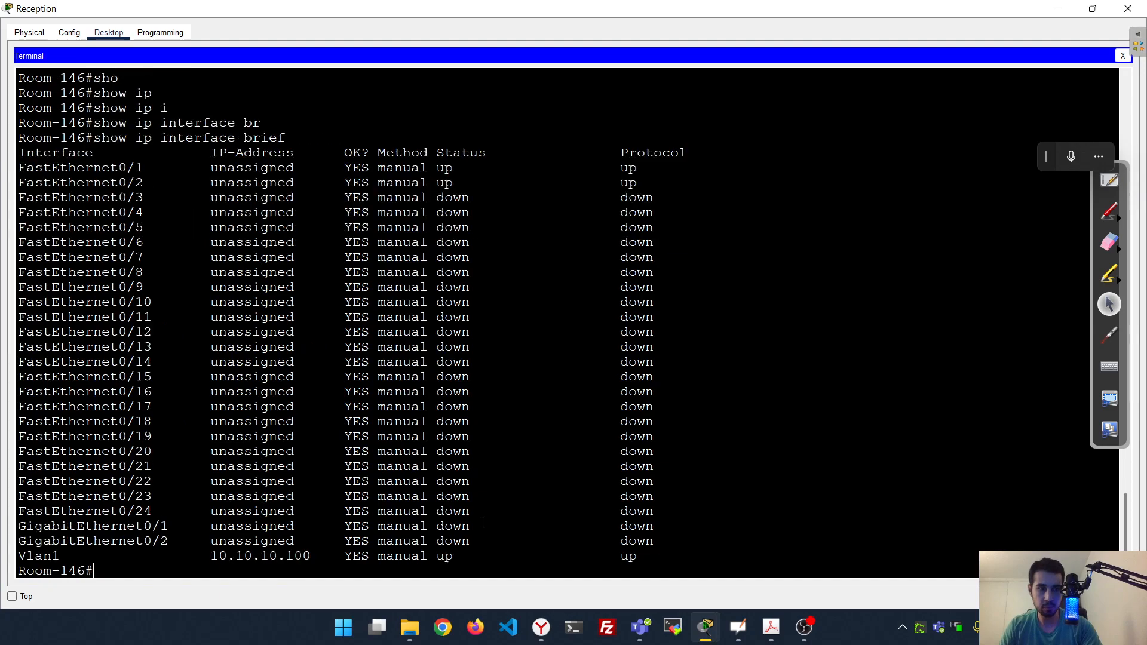
pyautogui.doubleClick(67, 558)
pyautogui.moveTo(211, 556); pyautogui.dragTo(320, 560)
pyautogui.doubleClick(445, 558)
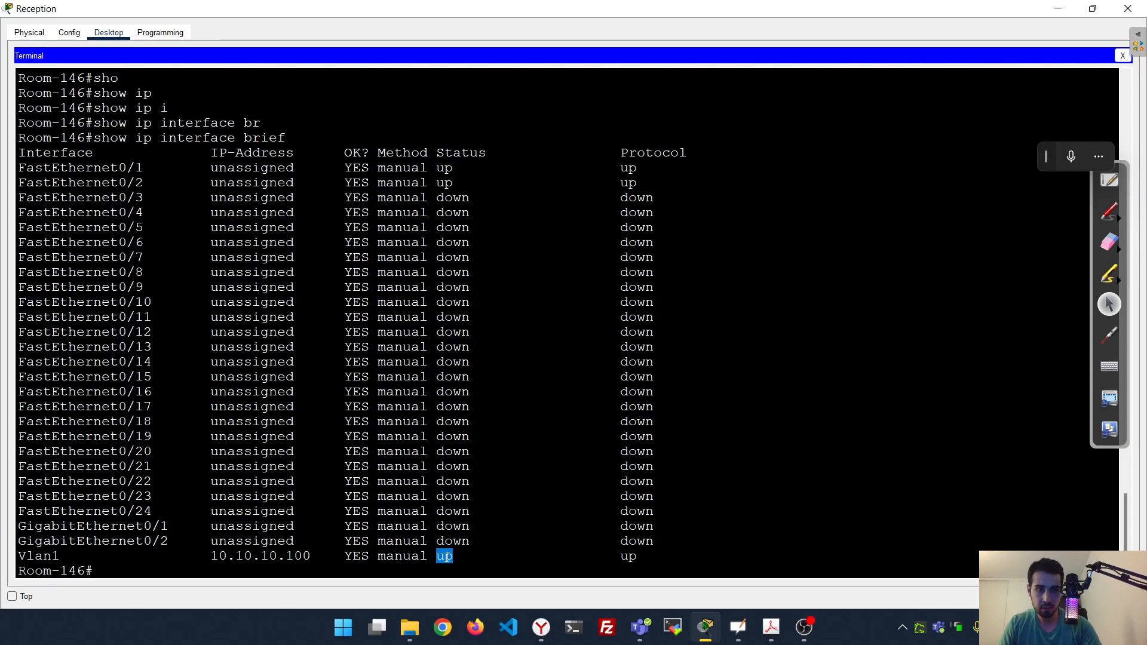
pyautogui.click(568, 533)
pyautogui.scroll(-1, 566, 533)
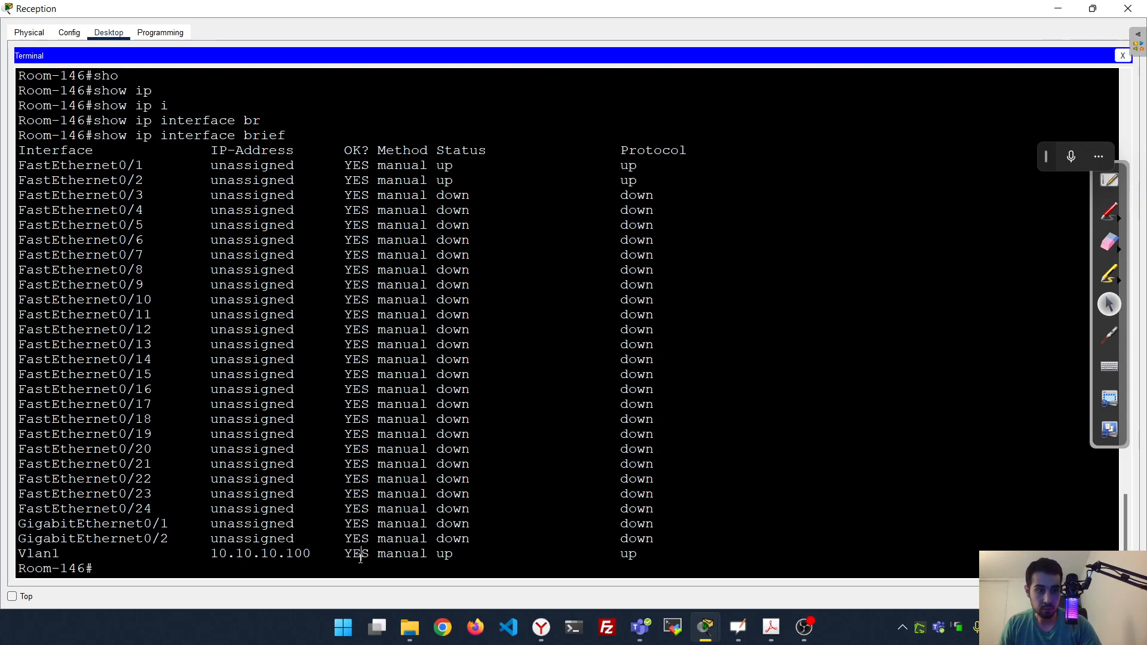
# Copy running-config to startup-config, accepting the default file name
pyautogui.write('cop')
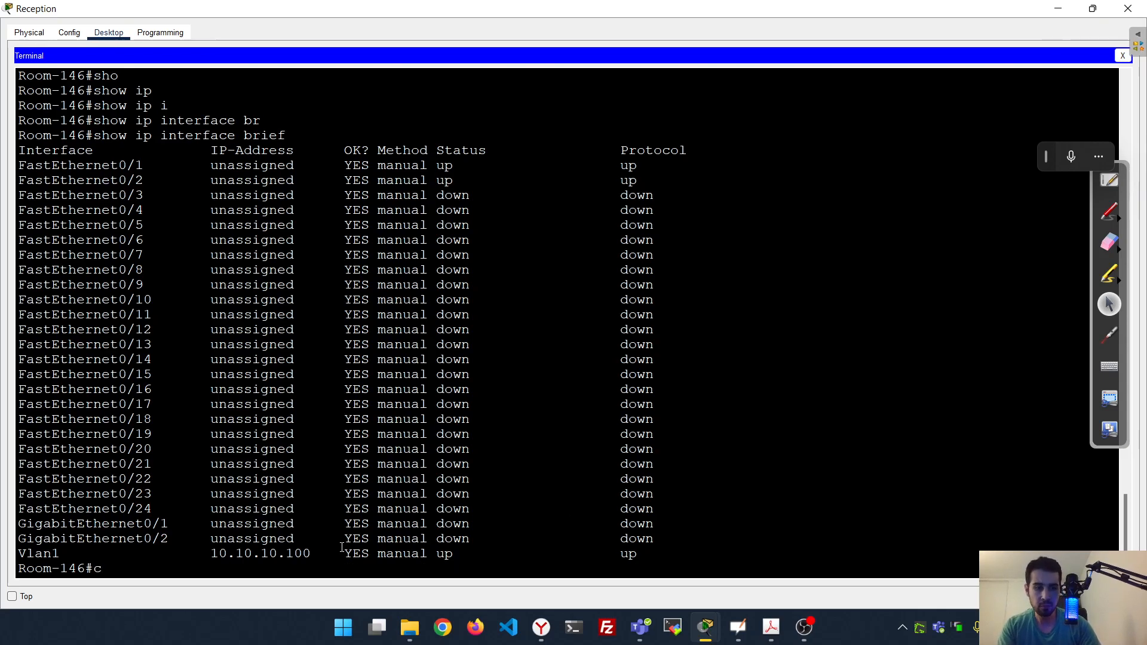
pyautogui.press('Tab')
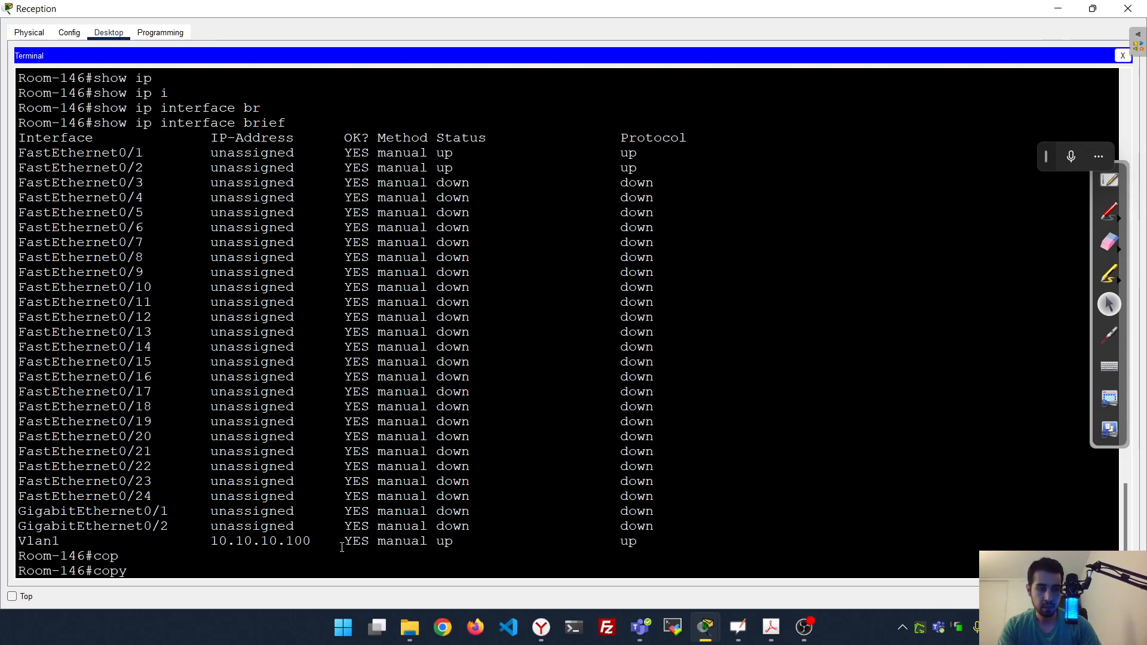
pyautogui.write('ru')
pyautogui.press('Tab')
pyautogui.write('sta')
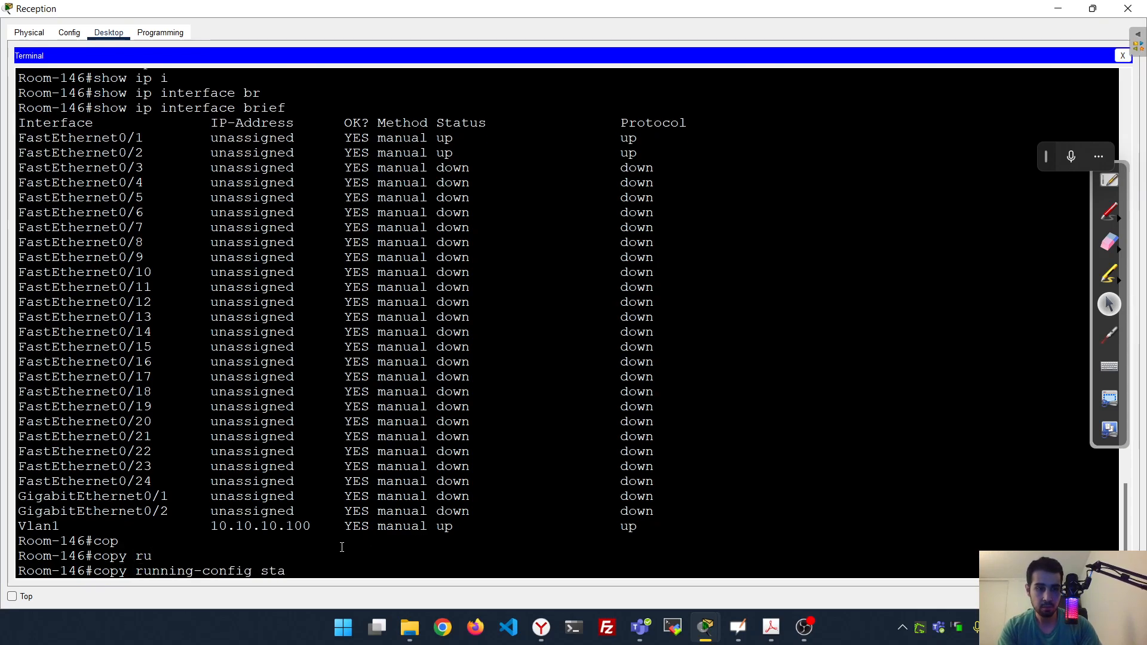
pyautogui.press('Tab')
pyautogui.press('Return')
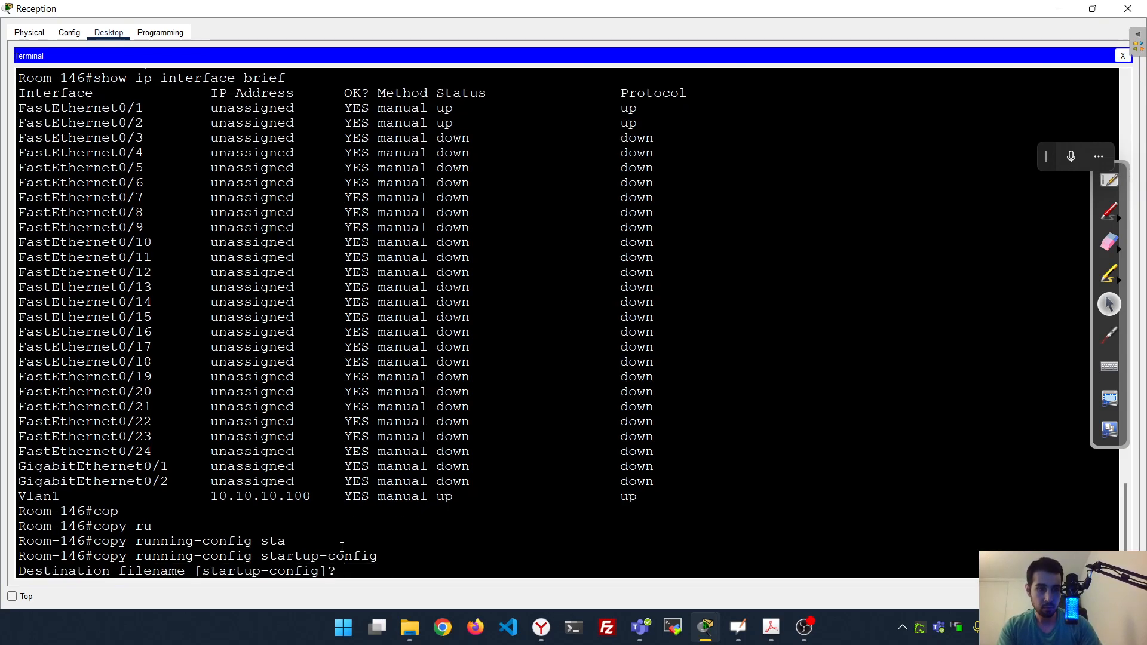
pyautogui.press('Return')
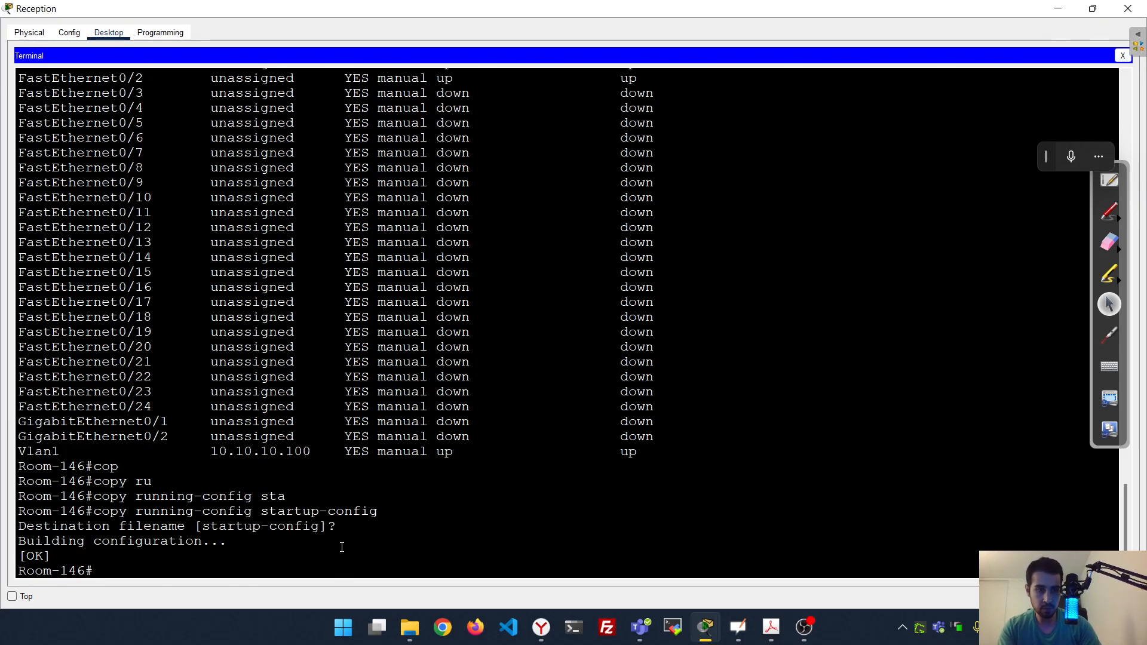
# Restart the console session to verify the Authorized Access Only! banner, then close Reception's window
pyautogui.write('exit')
pyautogui.press('Return')
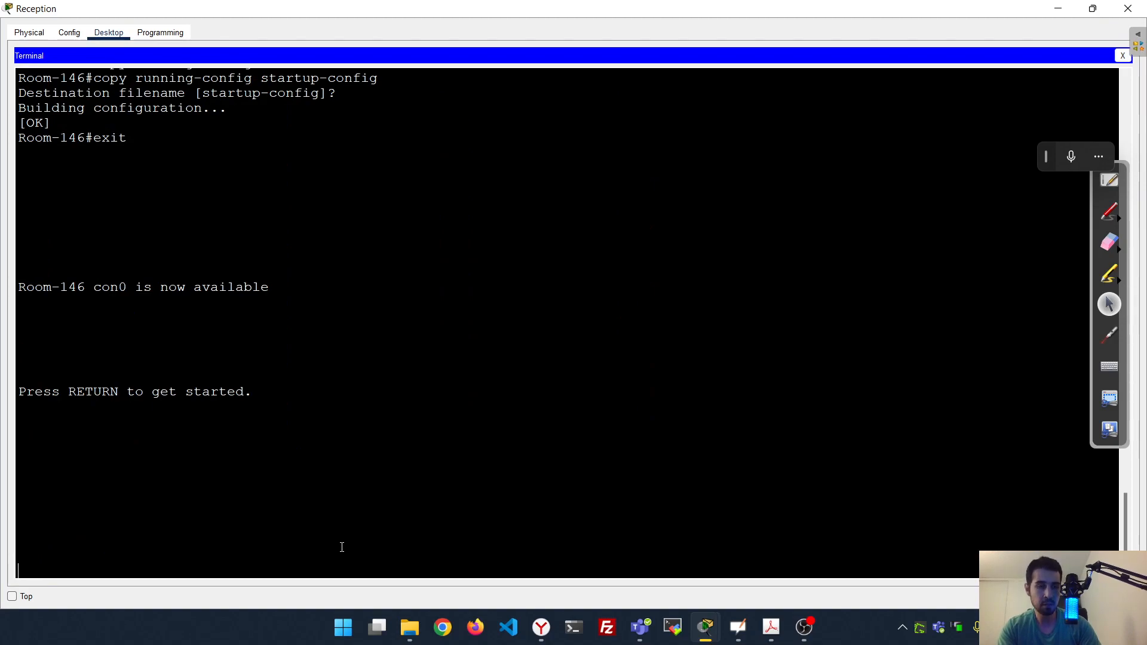
pyautogui.press('Return')
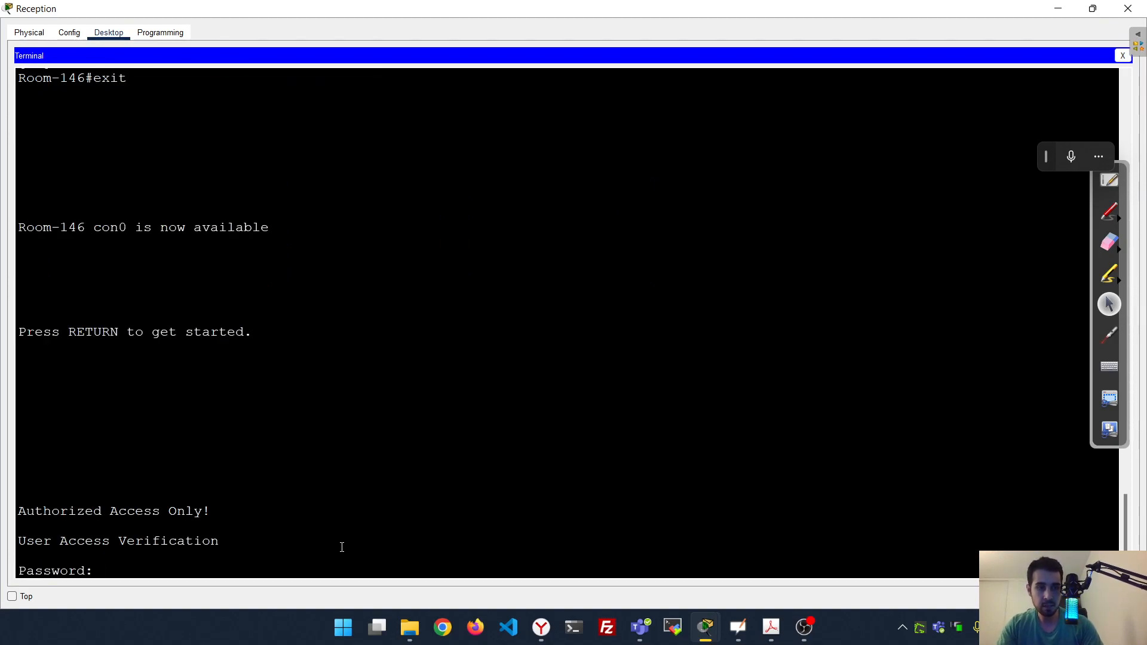
pyautogui.moveTo(214, 512); pyautogui.dragTo(17, 513)
pyautogui.click(150, 565)
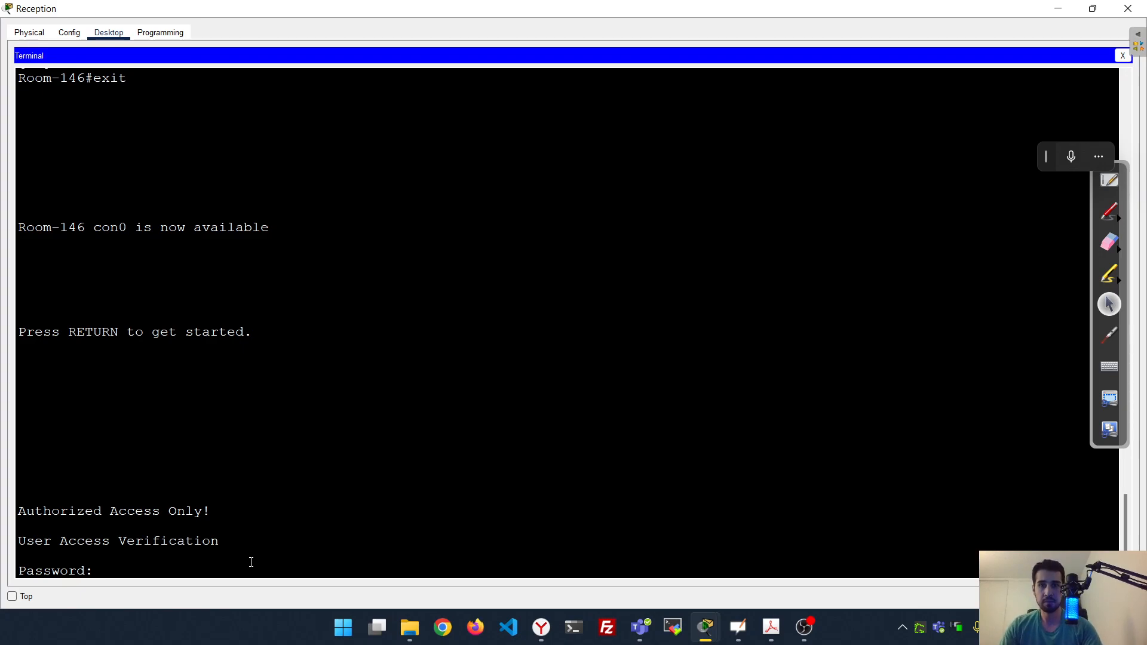
pyautogui.click(1127, 8)
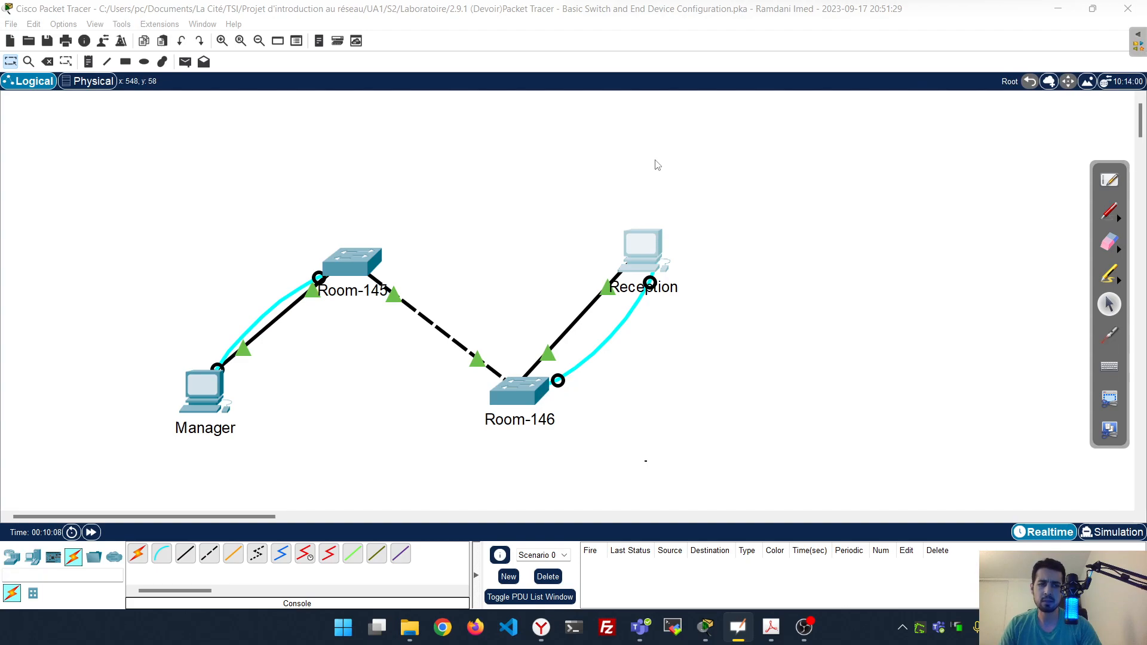
pyautogui.click(643, 247)
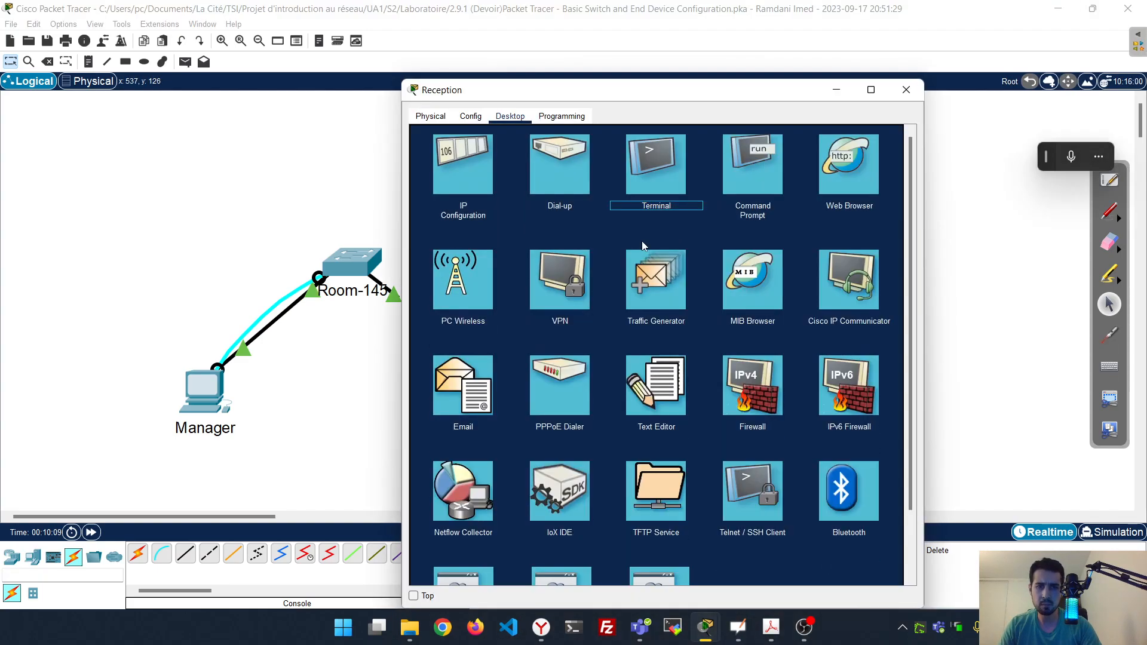
pyautogui.click(653, 167)
pyautogui.click(856, 263)
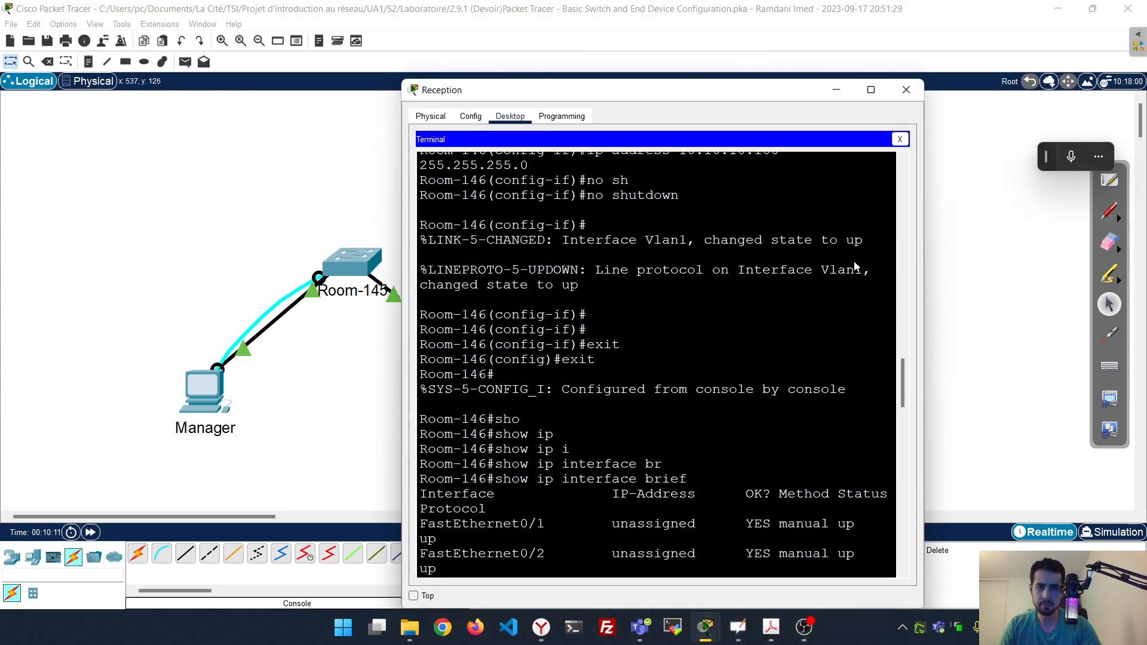
pyautogui.scroll(-5, 752, 338)
pyautogui.scroll(-15, 751, 338)
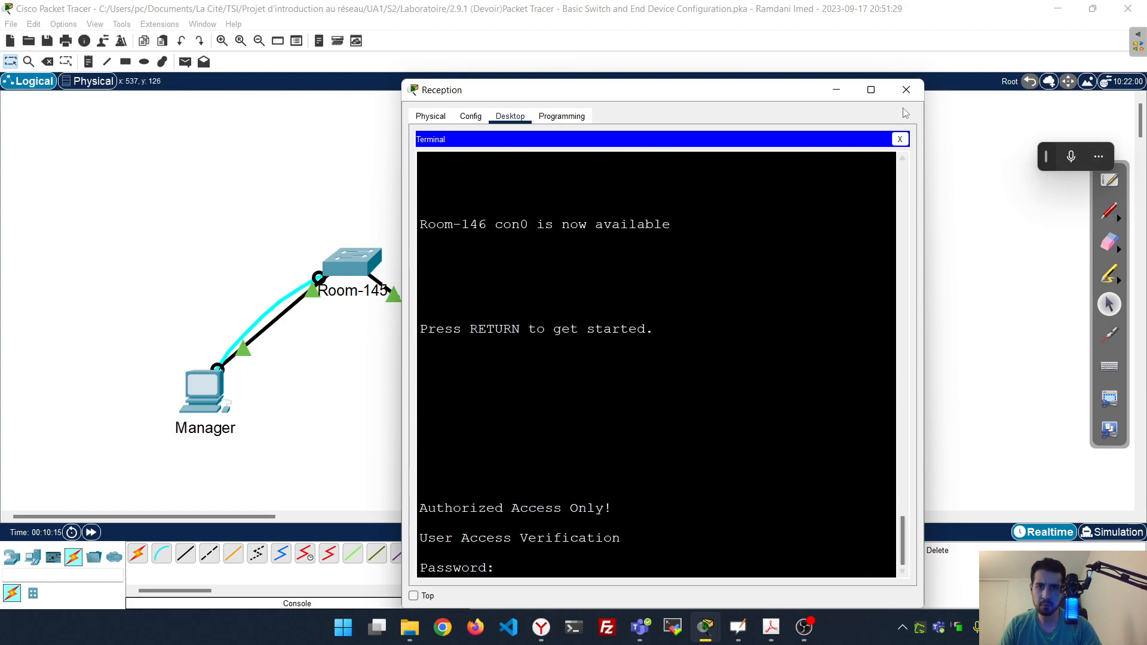
pyautogui.click(906, 89)
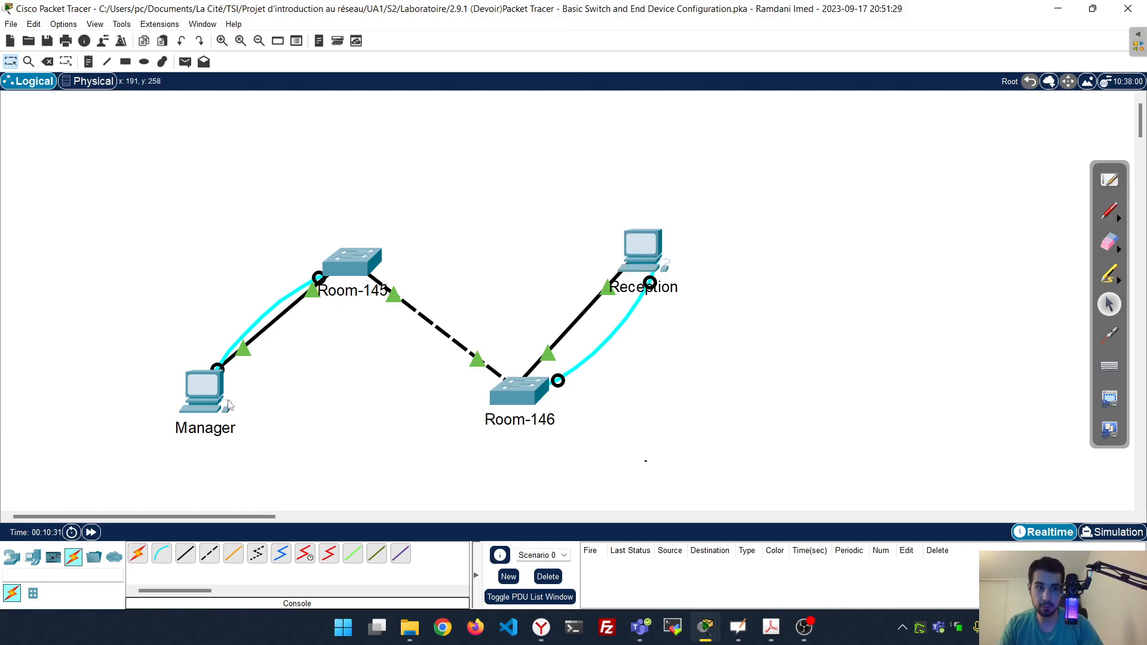
# Connect to the switch from Manager's full-screen console terminal
pyautogui.click(206, 394)
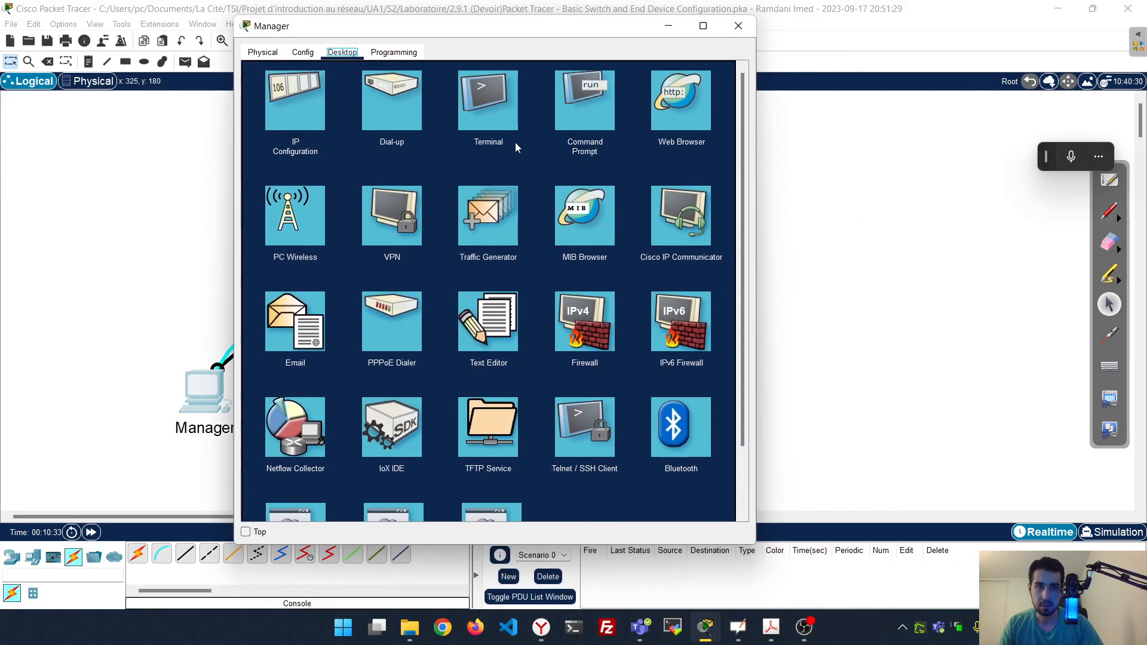
pyautogui.click(508, 129)
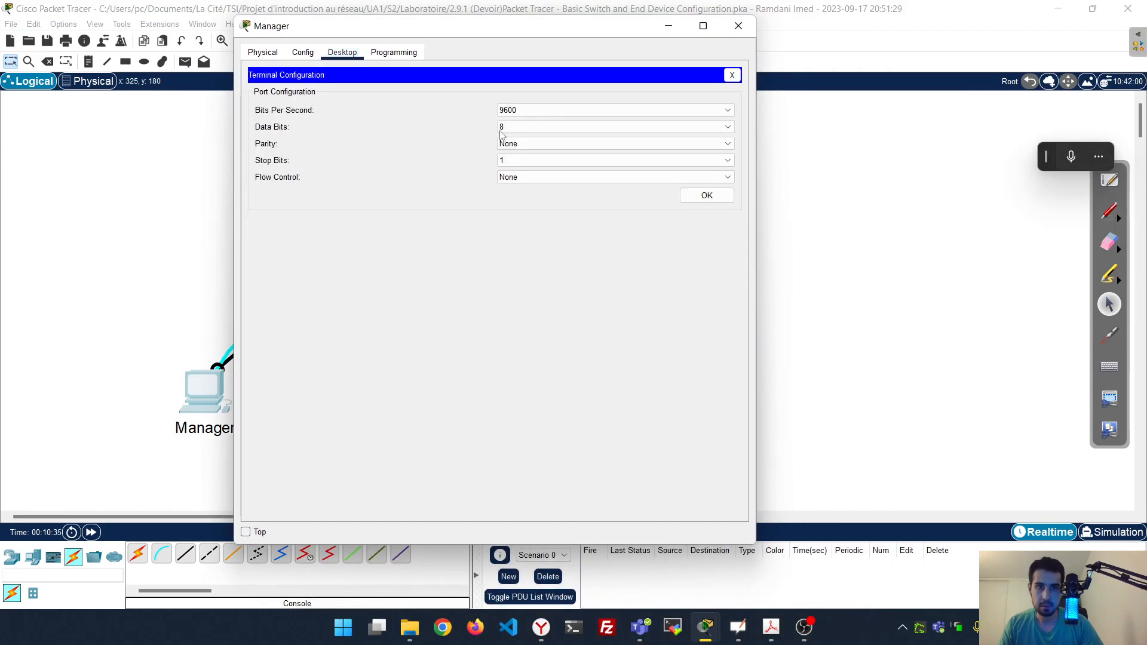
pyautogui.click(706, 201)
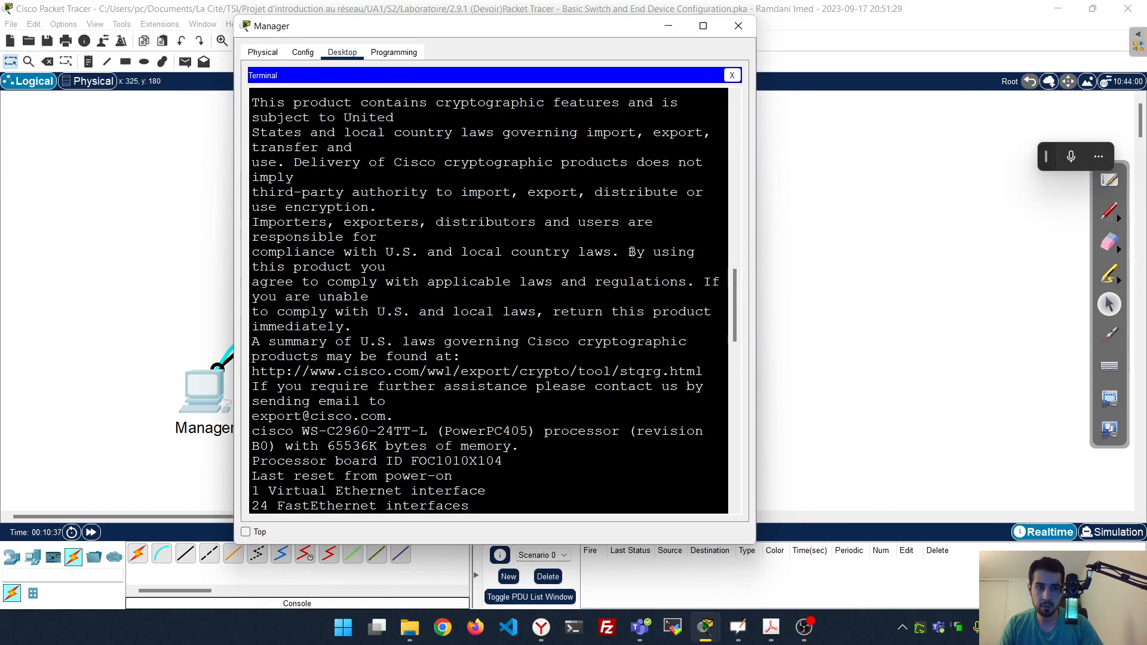
pyautogui.click(701, 28)
pyautogui.press('Return')
pyautogui.press('Return')
pyautogui.press('Return')
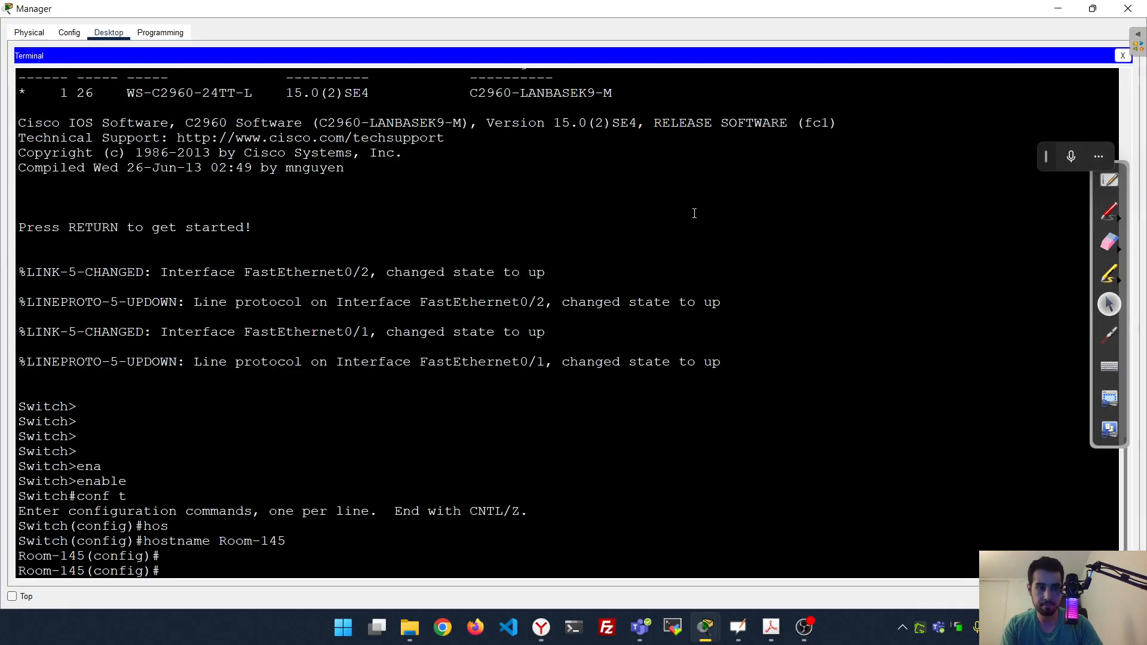
pyautogui.press('Return')
pyautogui.press('Return')
pyautogui.press('Return')
pyautogui.press('Return')
pyautogui.press('Return')
pyautogui.press('Return')
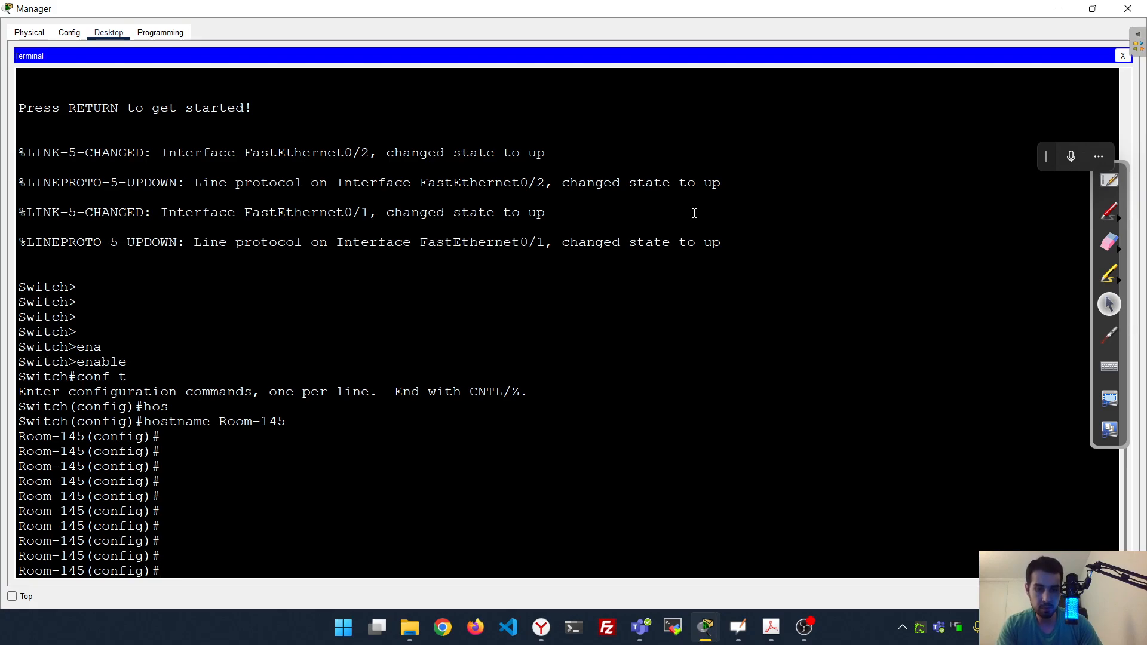
# Set the line password and require login on console line 0
pyautogui.write('line')
pyautogui.press('Tab')
pyautogui.write('con')
pyautogui.press('Tab')
pyautogui.write('0')
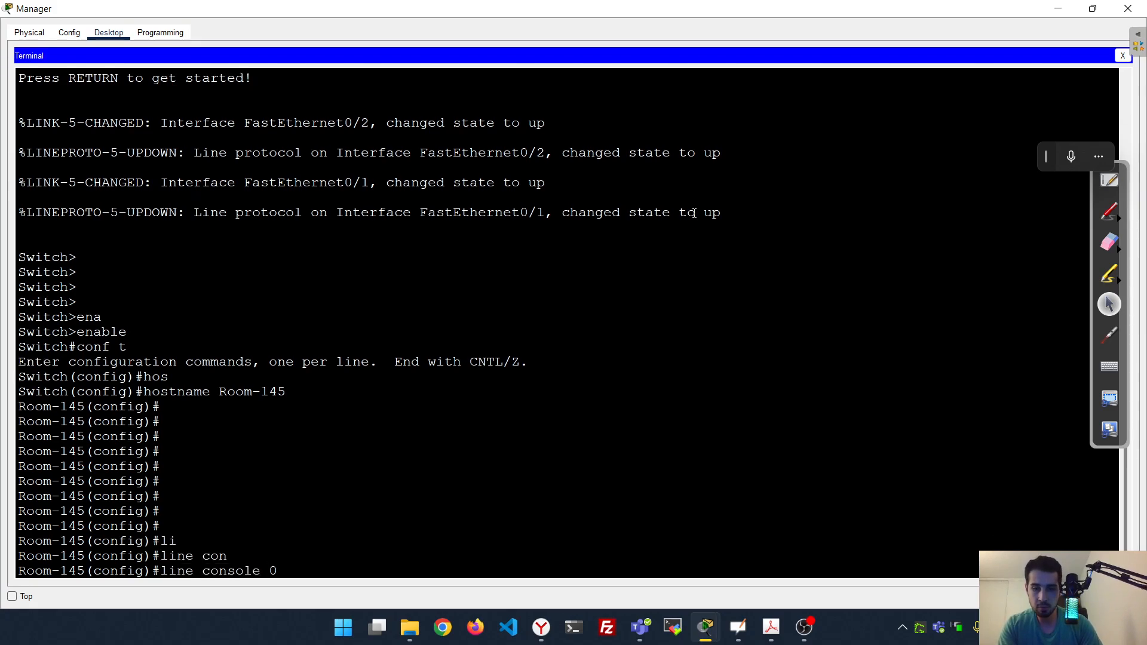
pyautogui.press('Return')
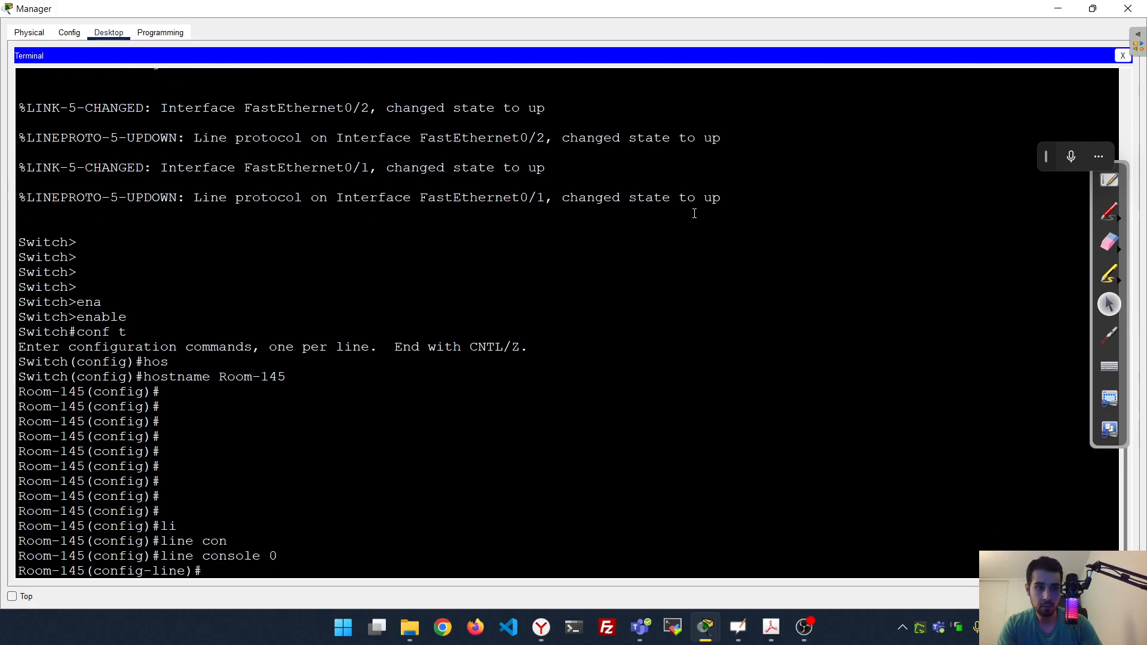
pyautogui.write('pas')
pyautogui.press('Tab')
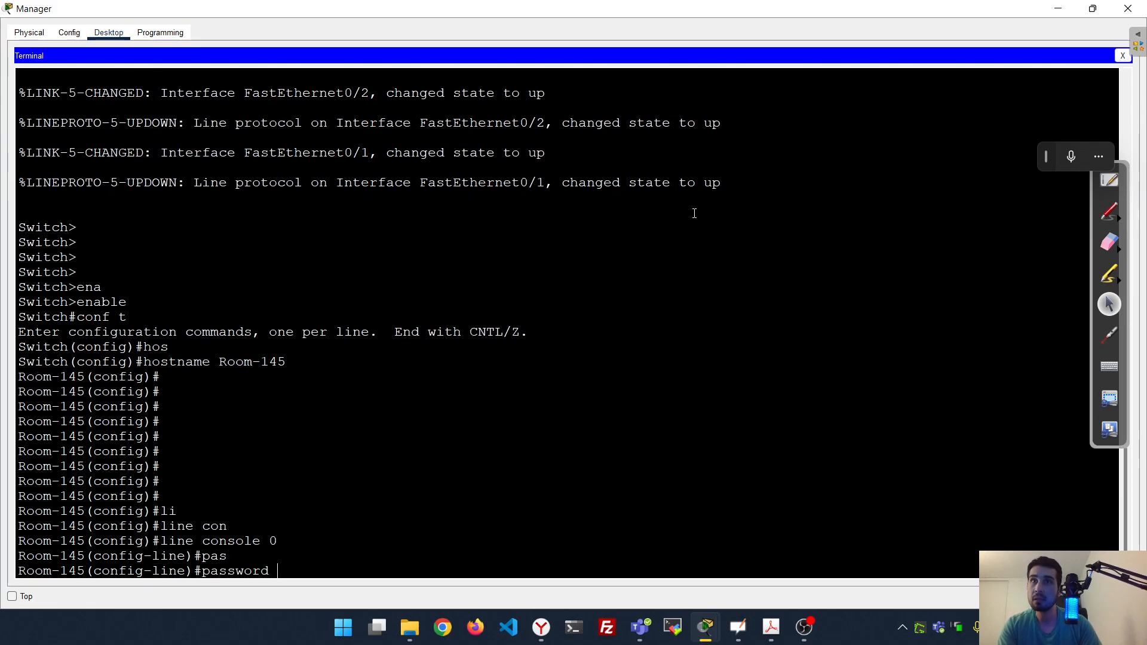
pyautogui.write('8ub')
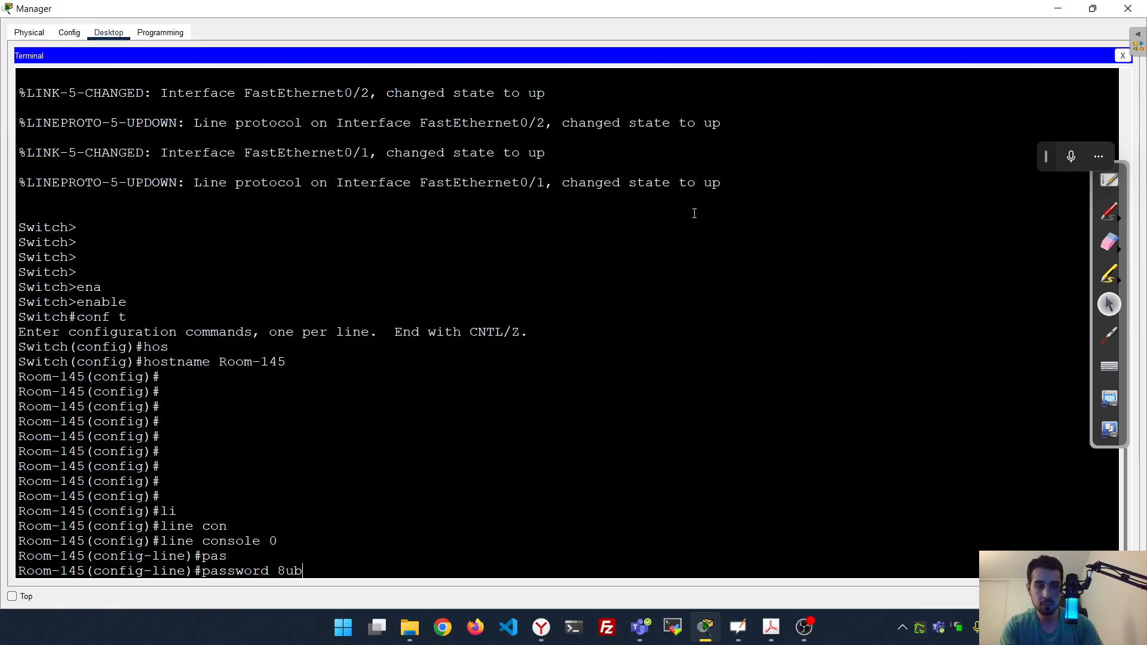
pyautogui.write('Ru')
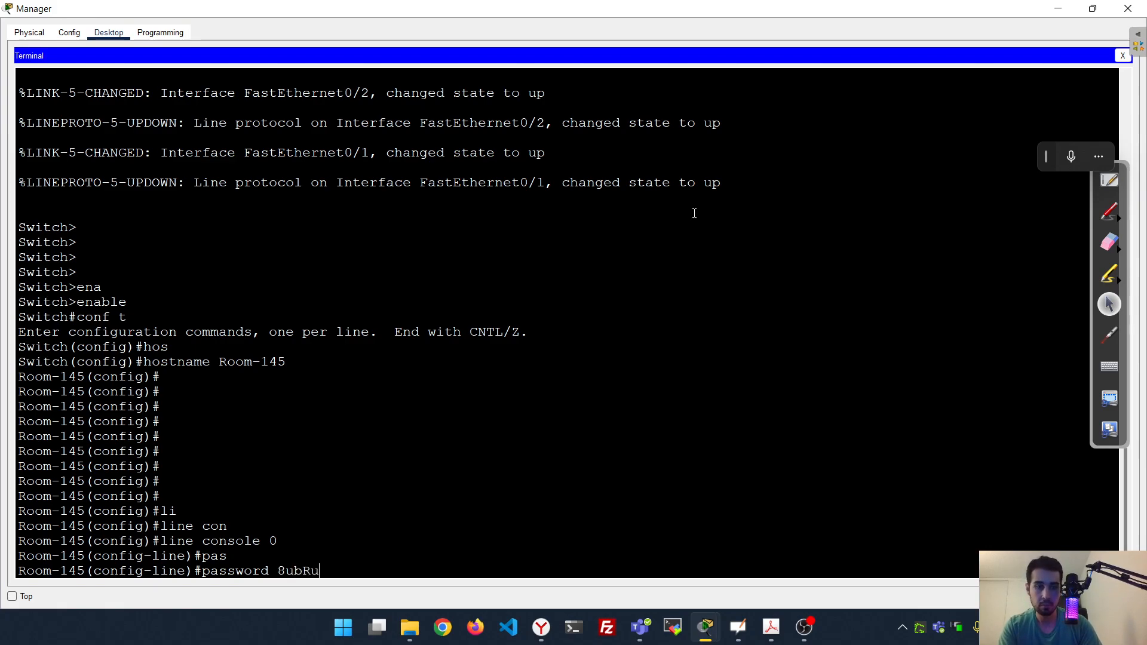
pyautogui.press('Return')
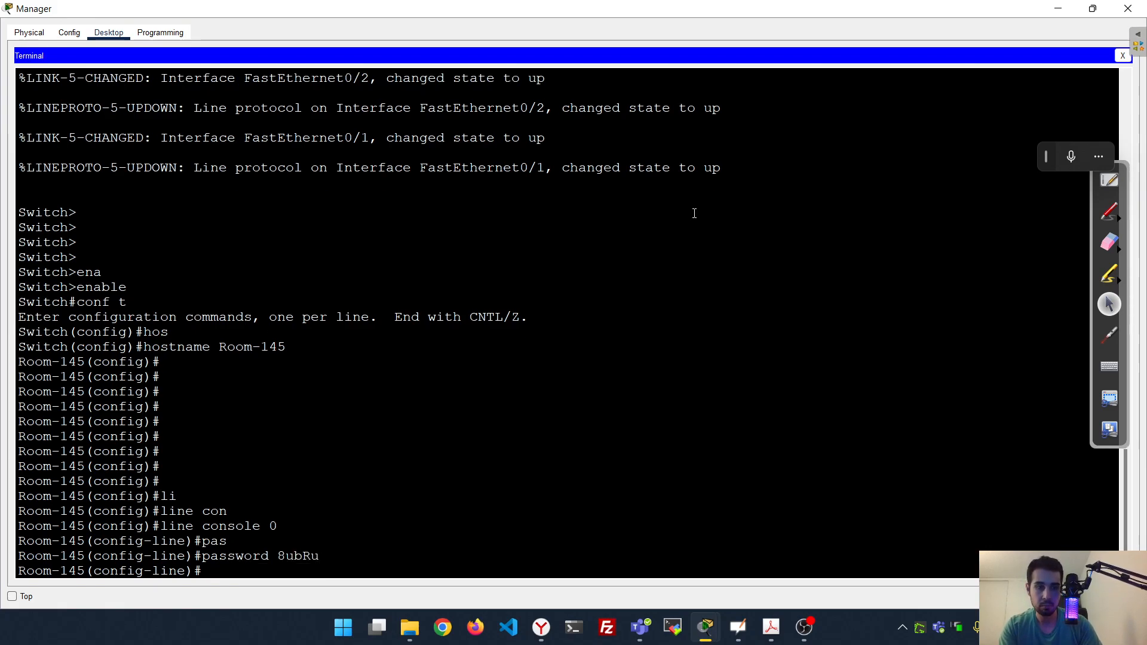
pyautogui.write('login')
pyautogui.press('Return')
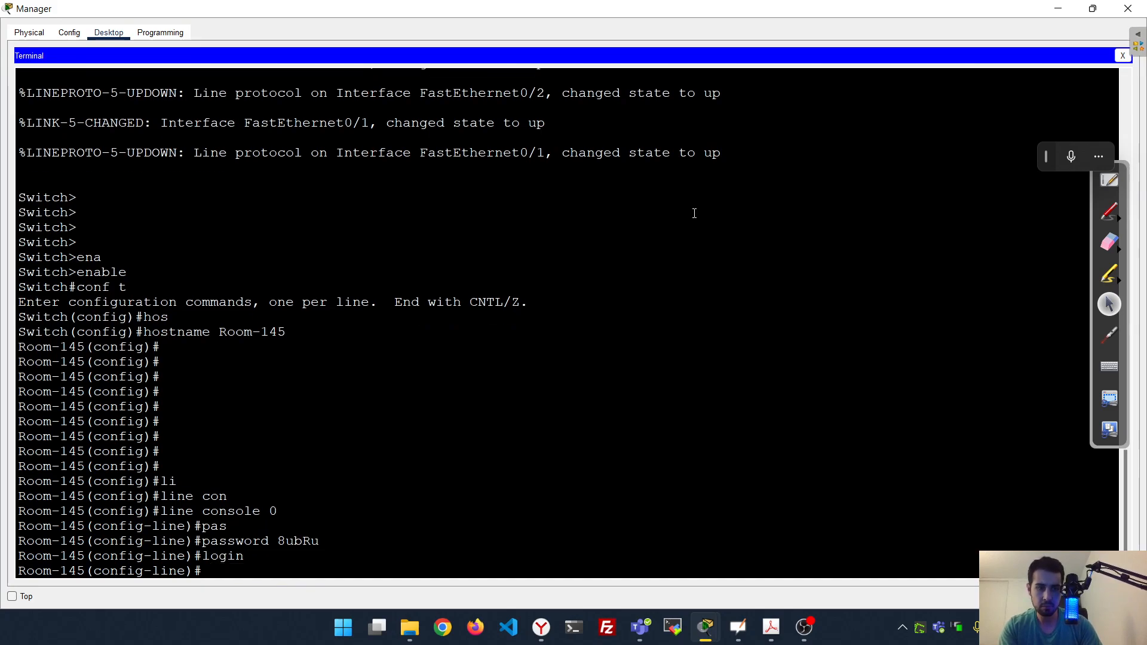
pyautogui.write('line')
pyautogui.press('Return')
pyautogui.press('Up')
pyautogui.press('BackSpace')
pyautogui.press('BackSpace')
pyautogui.press('BackSpace')
pyautogui.press('BackSpace')
pyautogui.write('ex')
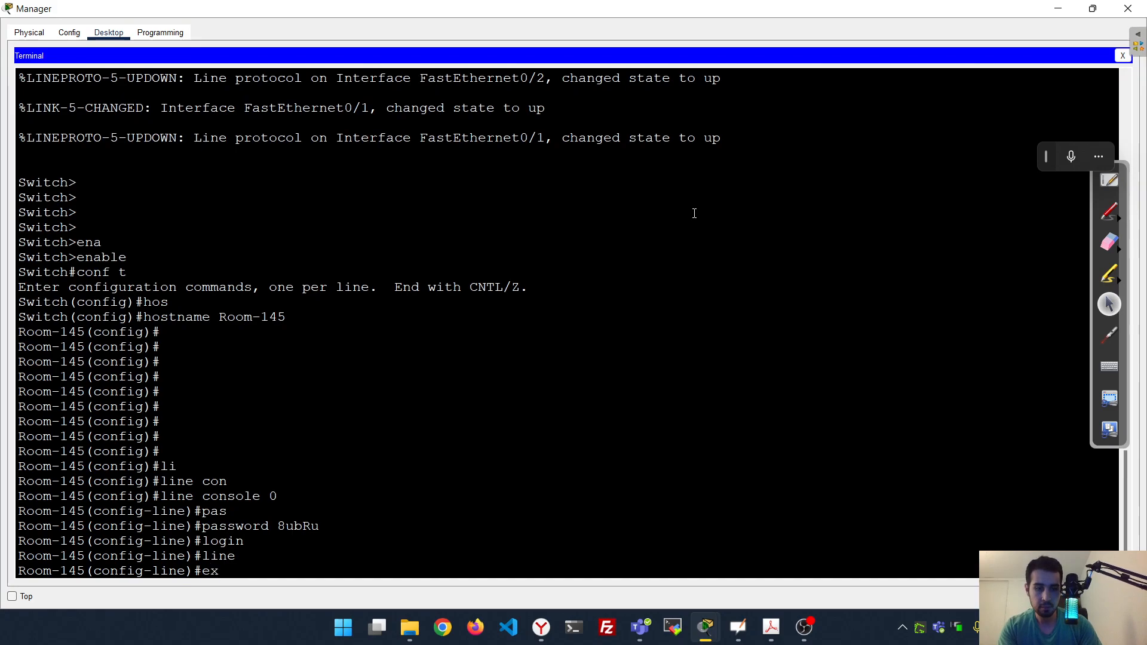
pyautogui.write('it')
pyautogui.press('Return')
# Set the same password with login on vty lines 0 15, then exit line configuration
pyautogui.write('lin')
pyautogui.press('Tab')
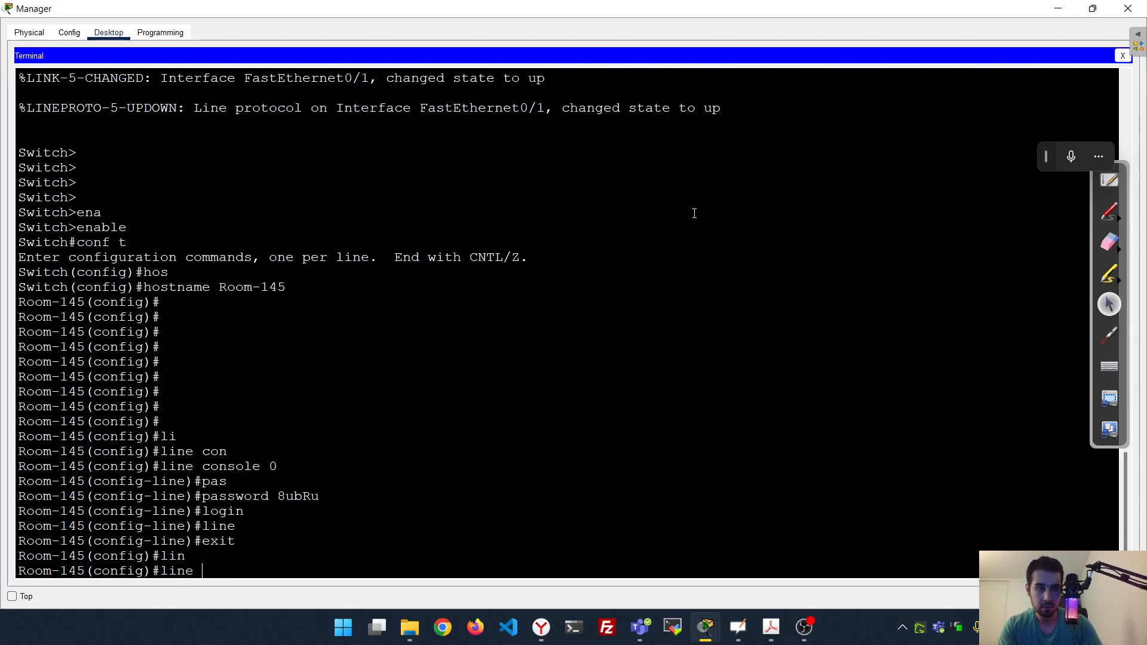
pyautogui.write('?vt')
pyautogui.press('Tab')
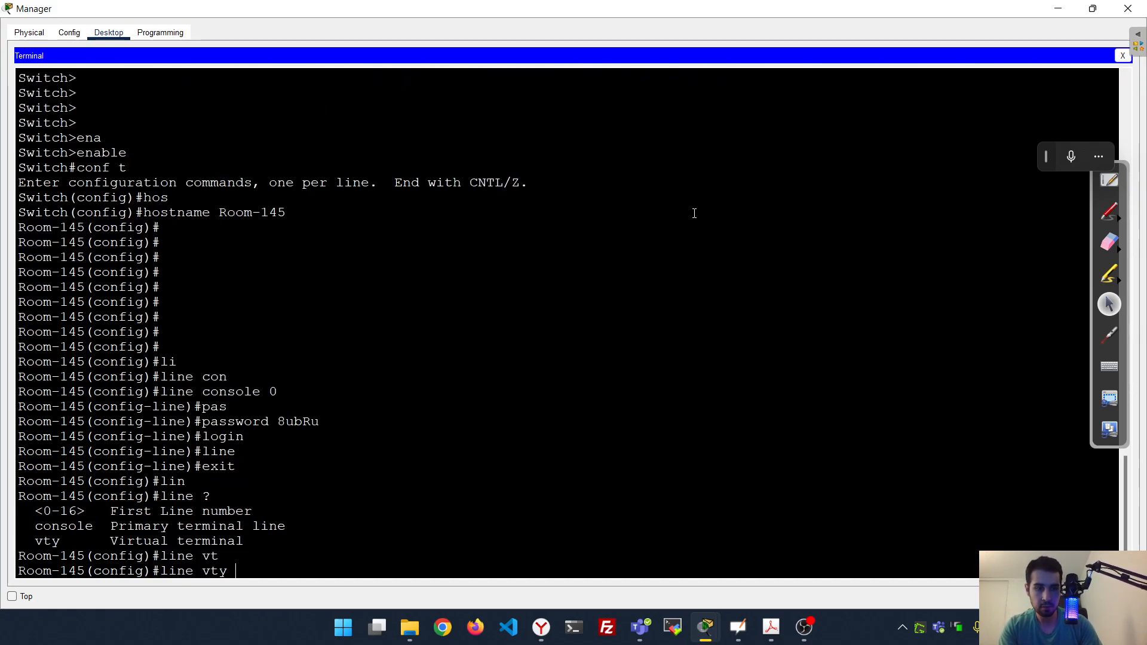
pyautogui.write('0 15')
pyautogui.press('Return')
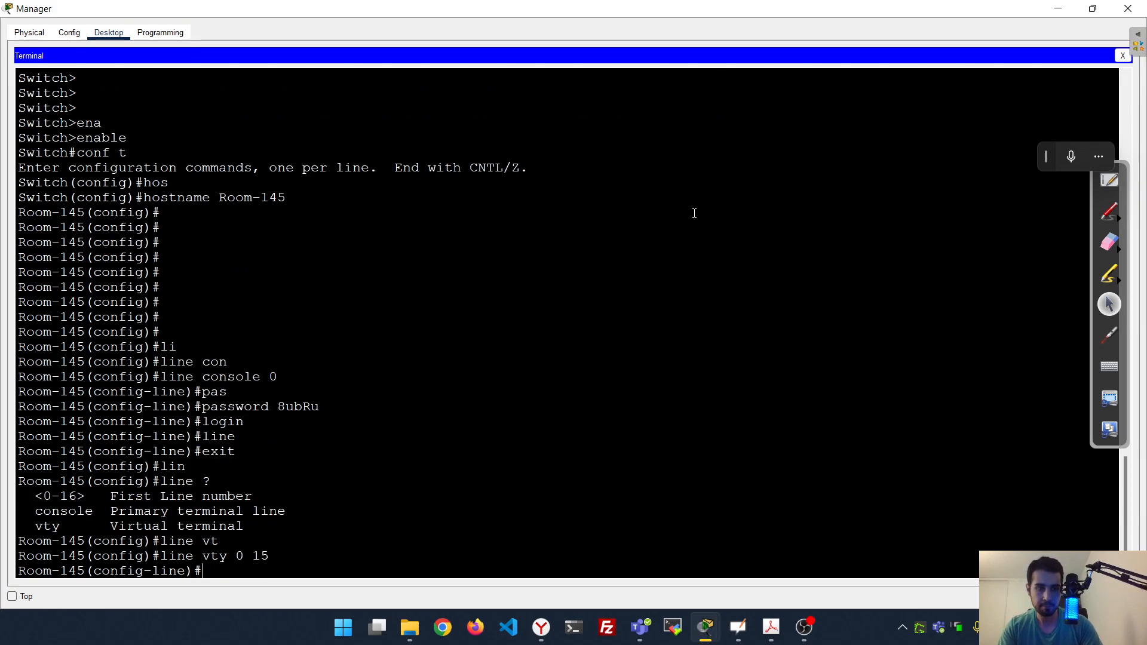
pyautogui.write('pass')
pyautogui.press('Tab')
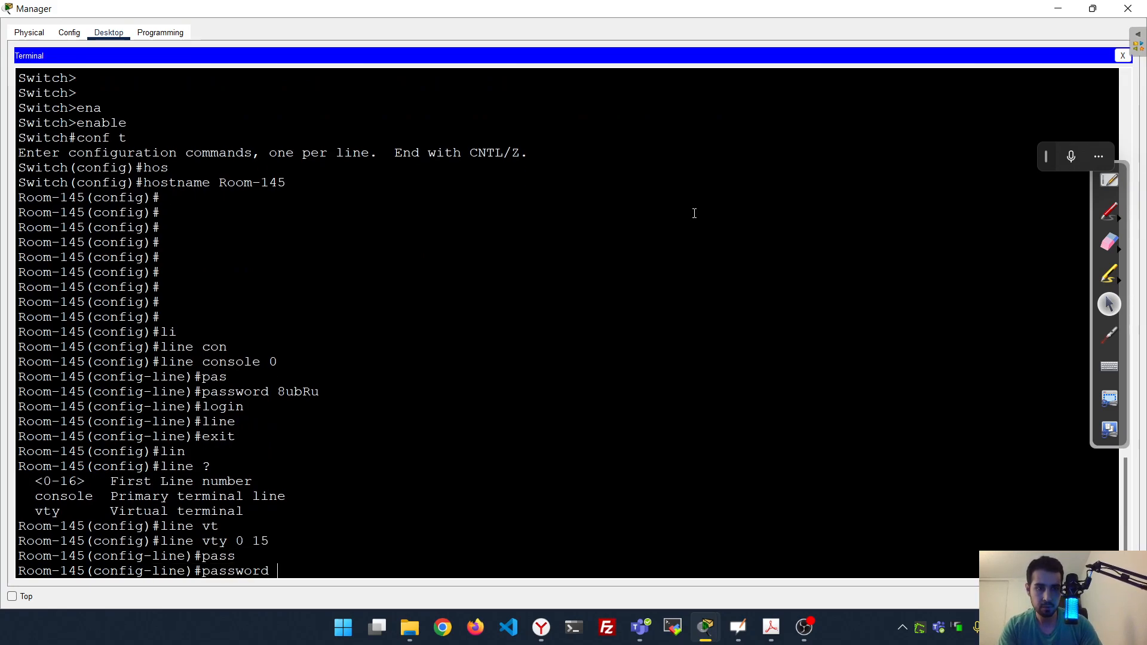
pyautogui.write('8ub')
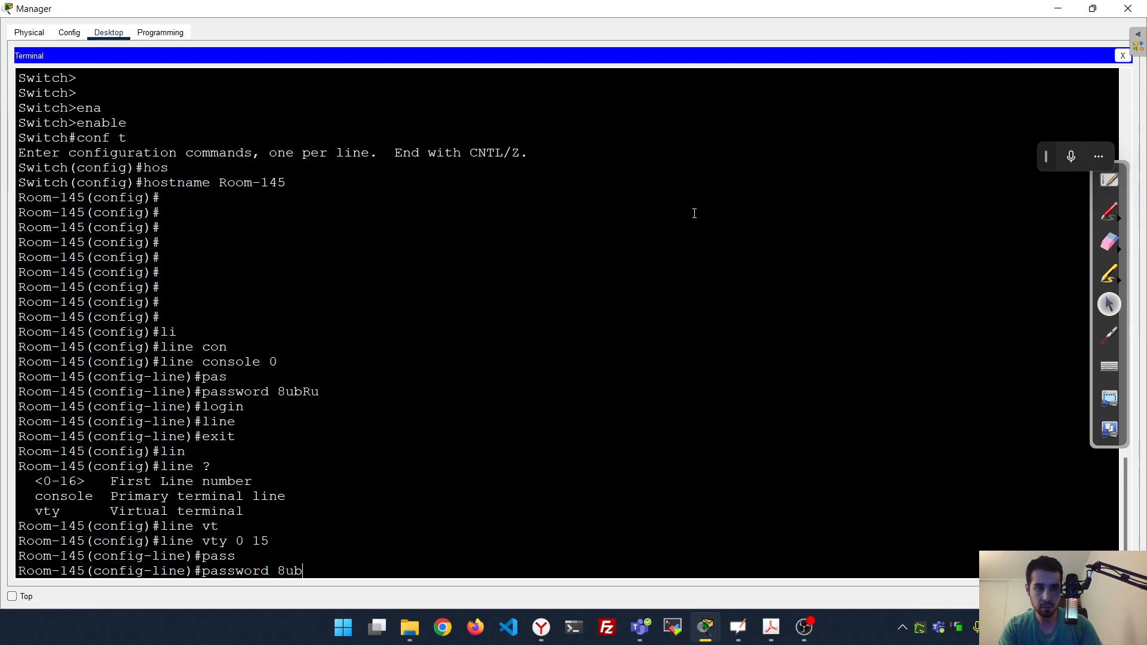
pyautogui.write('Ru')
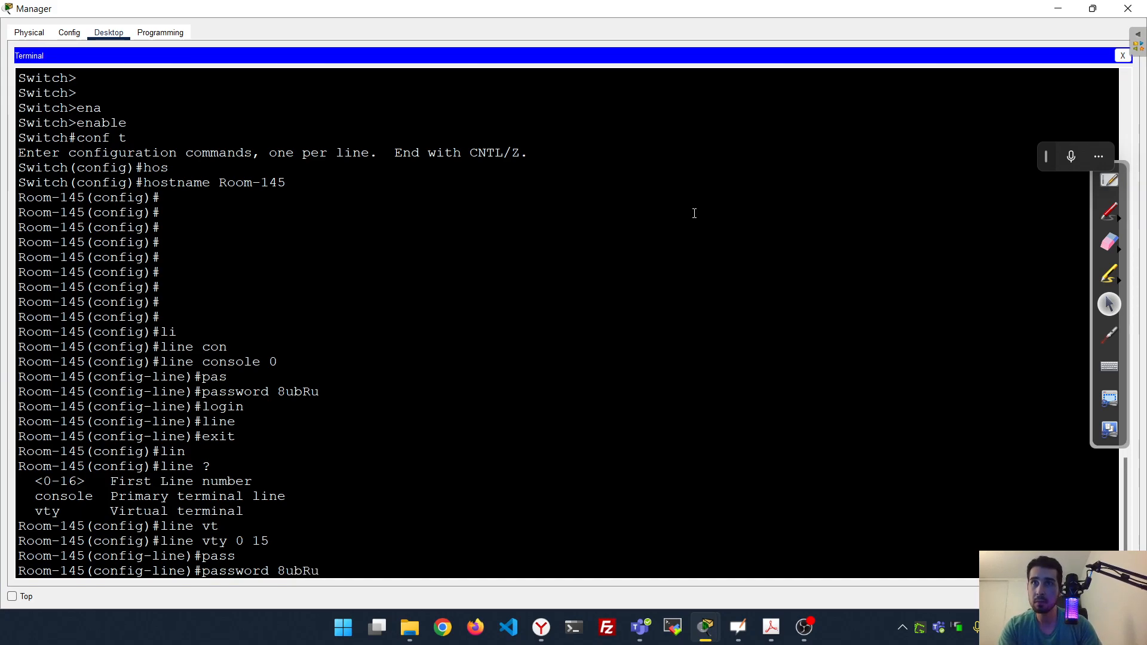
pyautogui.press('Return')
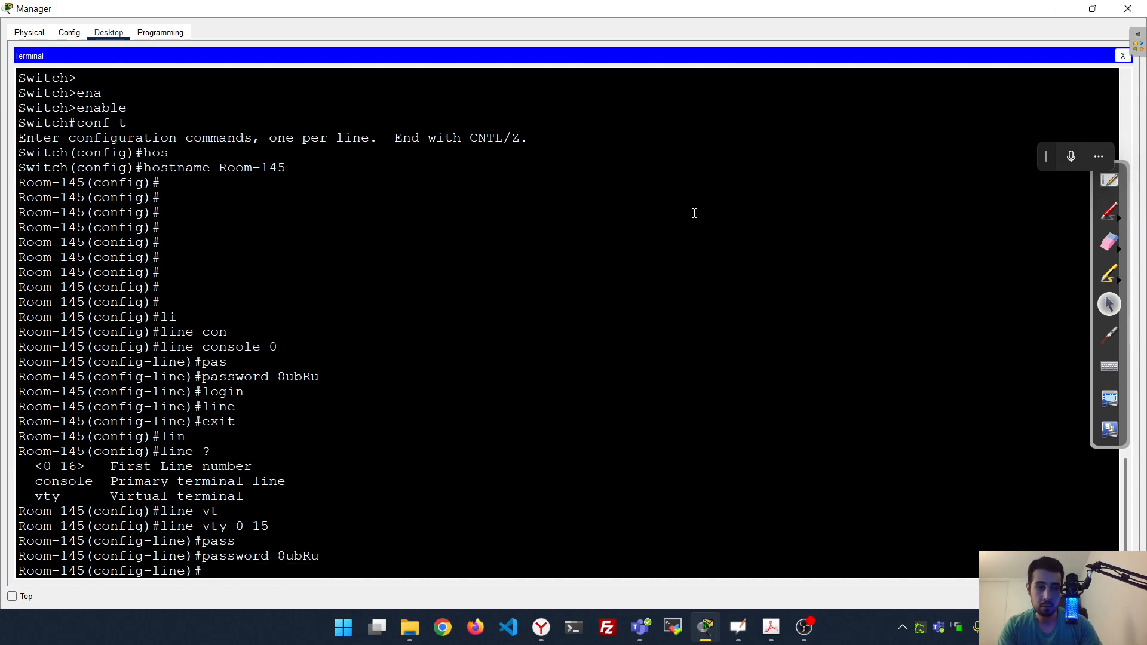
pyautogui.write('login')
pyautogui.press('Return')
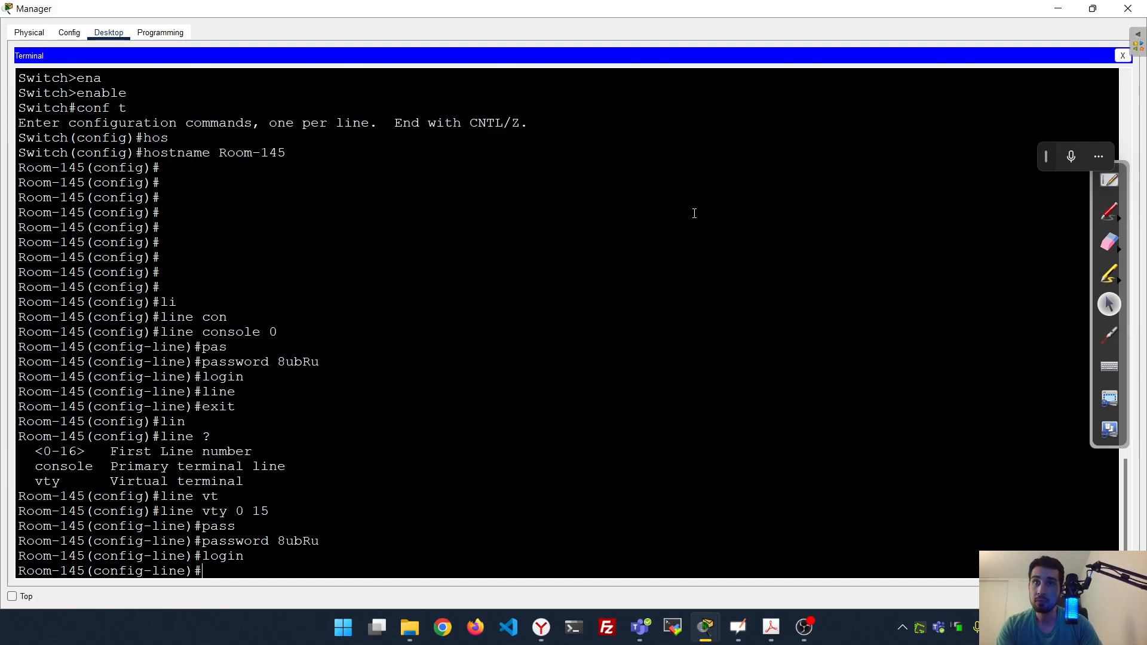
pyautogui.write('exit')
pyautogui.press('Return')
pyautogui.write('exit')
pyautogui.press('BackSpace')
pyautogui.press('BackSpace')
pyautogui.press('BackSpace')
pyautogui.press('BackSpace')
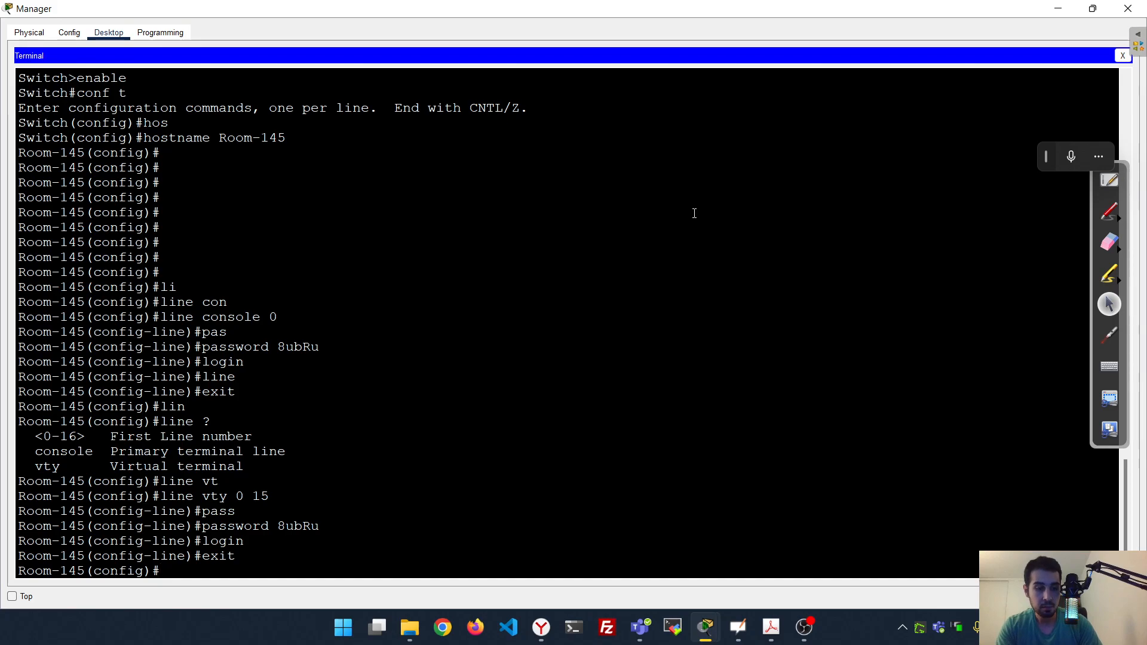
# Set an enable secret password on Room-145
pyautogui.write('ena')
pyautogui.press('Tab')
pyautogui.write('sec')
pyautogui.press('Tab')
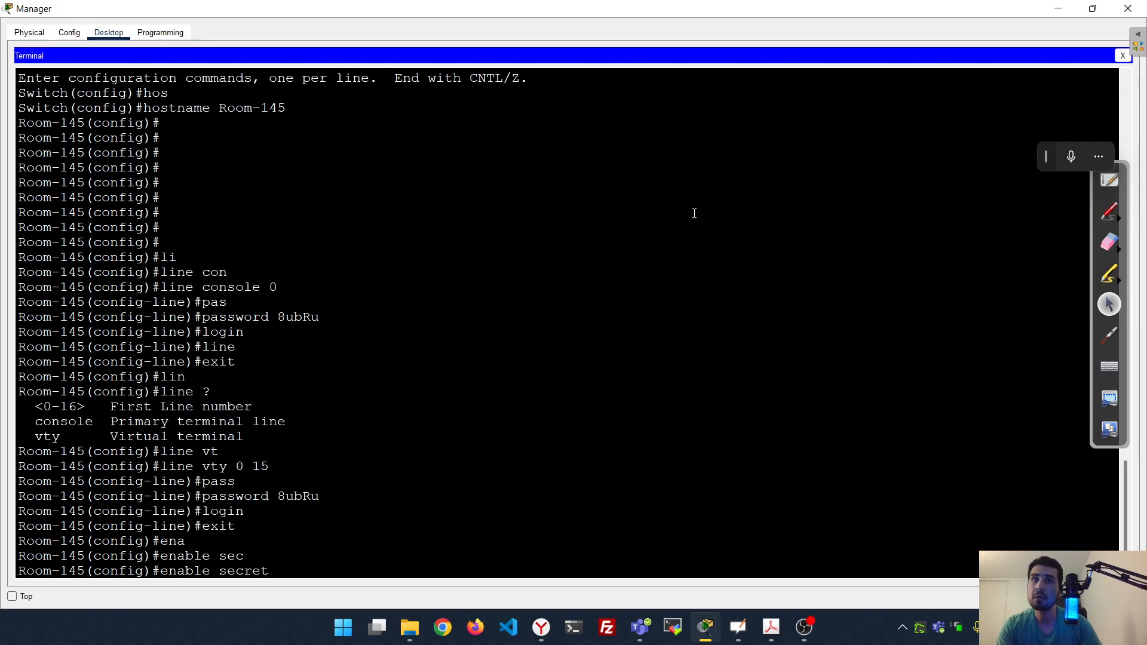
pyautogui.write('C9W')
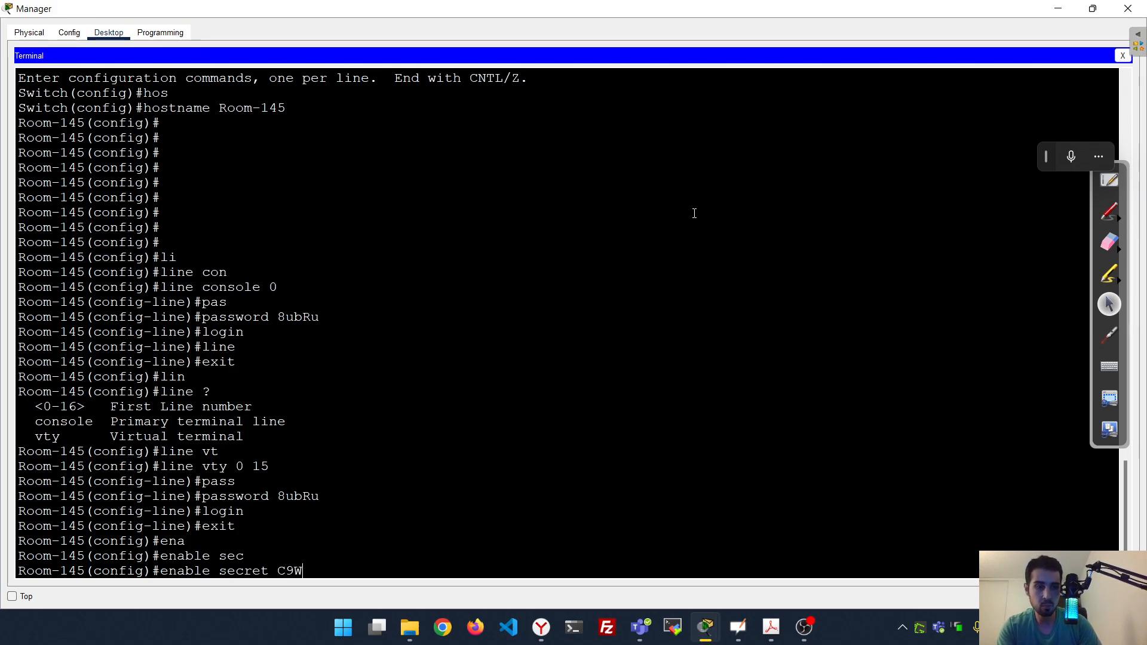
pyautogui.write('rE')
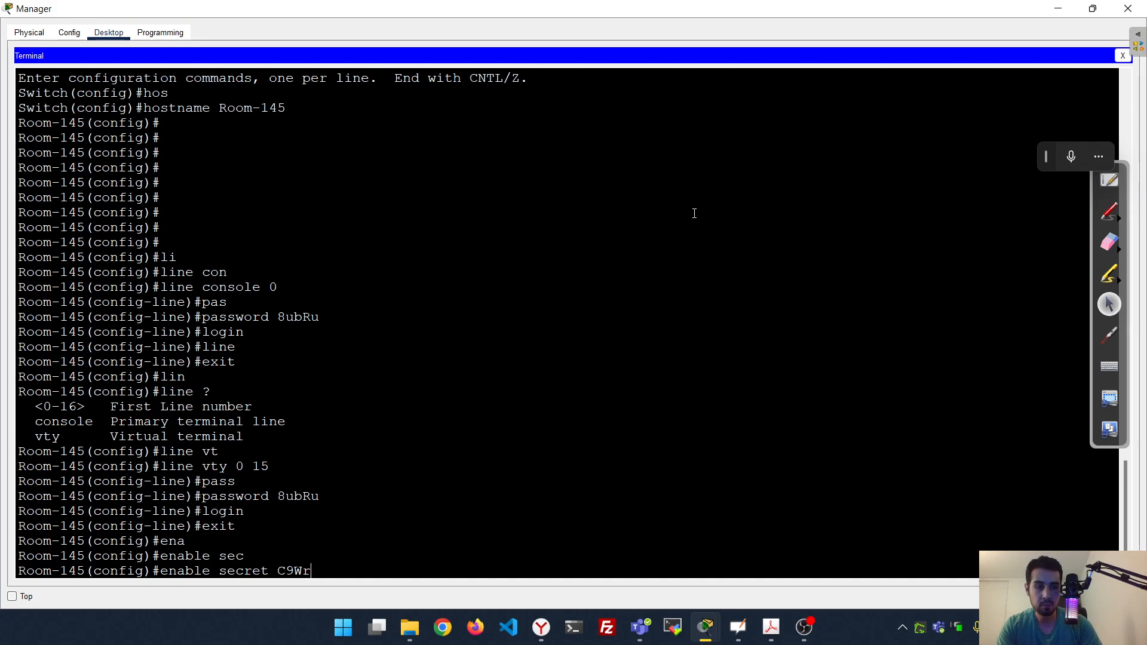
pyautogui.press('Return')
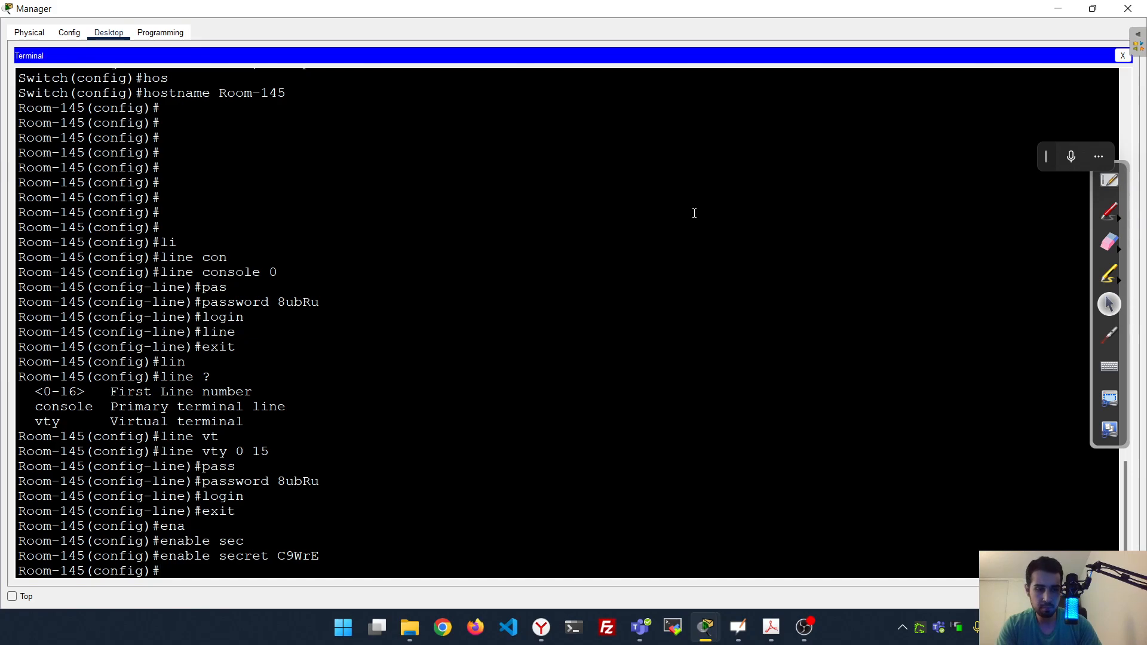
# Turn on service password-encryption so Room-145's stored passwords are encrypted
pyautogui.write('serv')
pyautogui.press('Tab')
pyautogui.write('pass')
pyautogui.press('Tab')
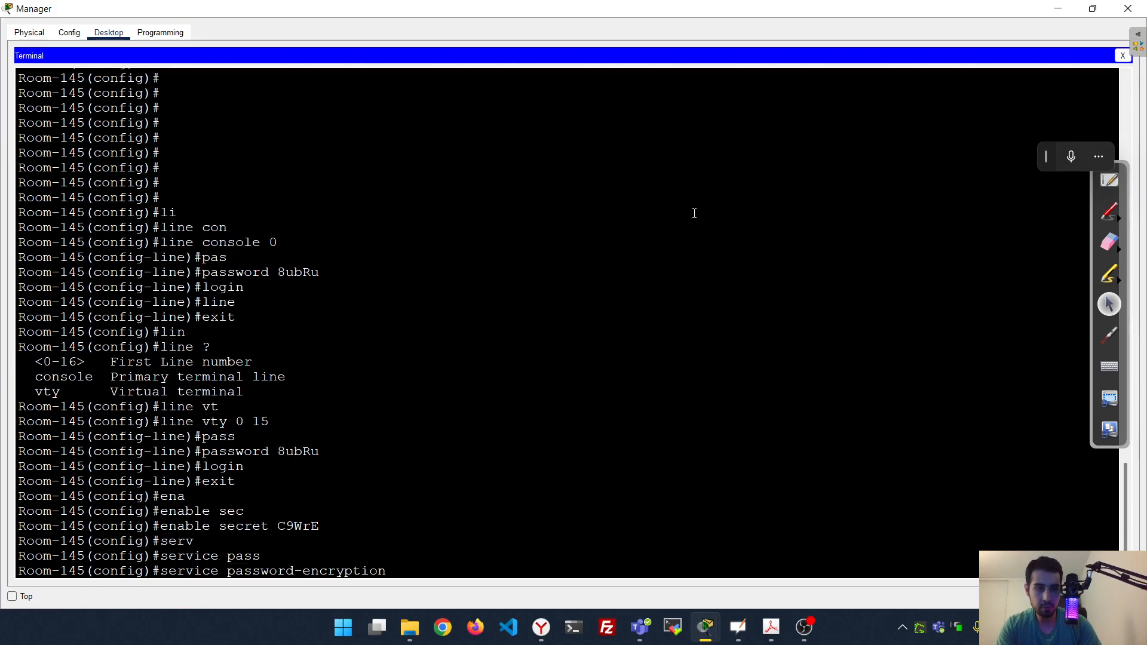
pyautogui.press('Return')
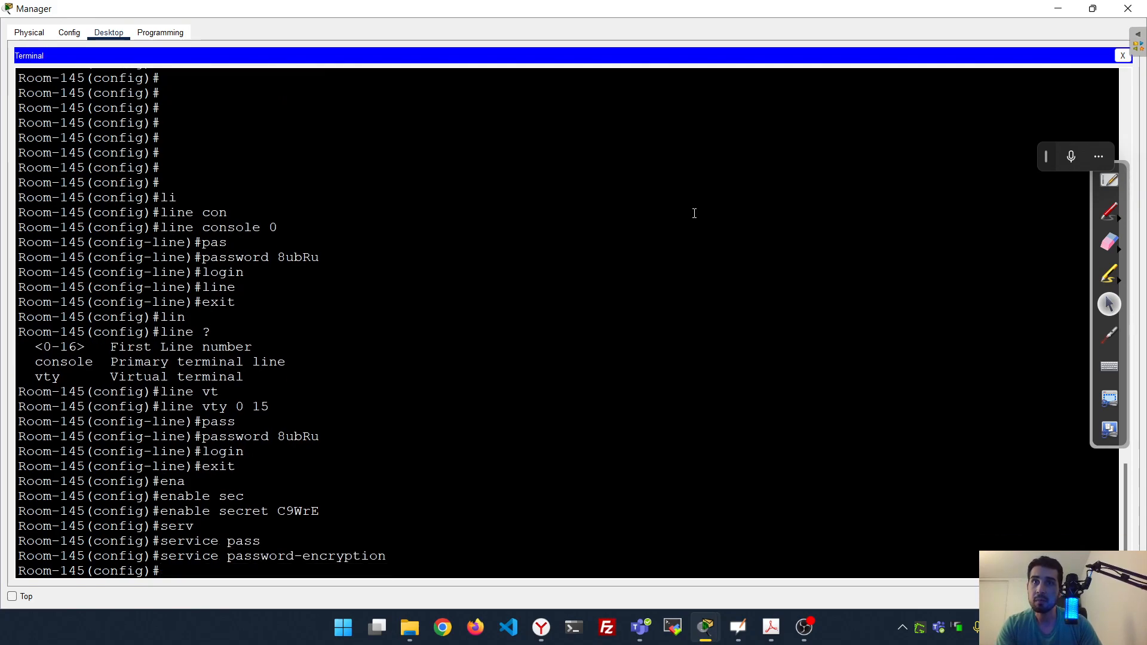
# Add the MOTD banner 'Authorized Access Only!' using # as the delimiter
pyautogui.write('bann')
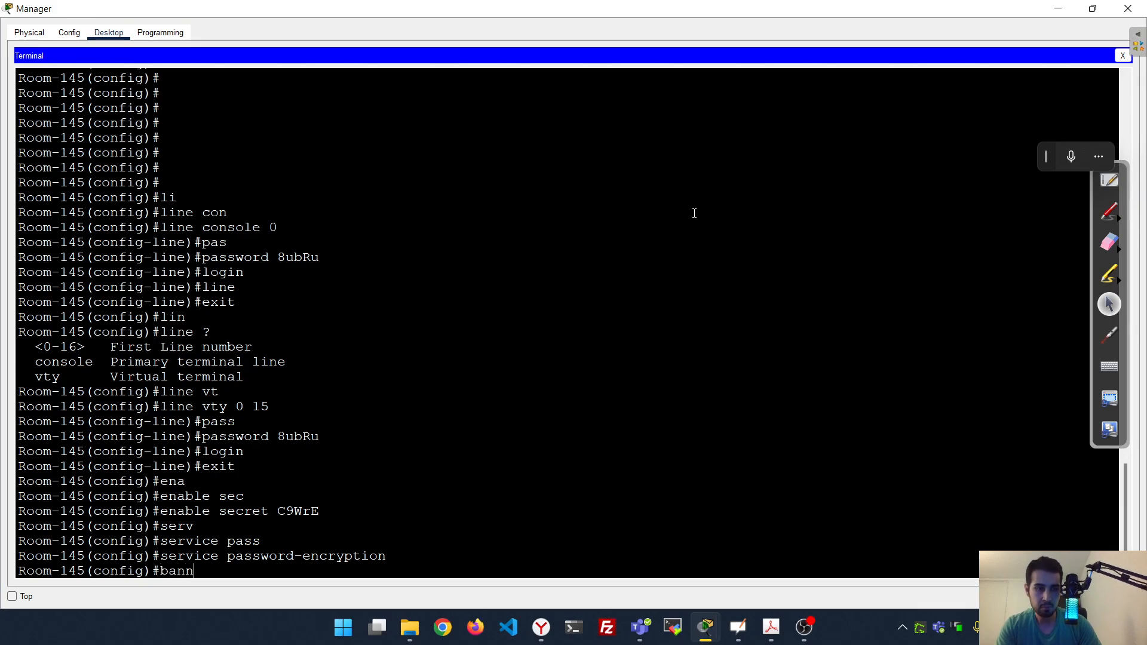
pyautogui.press('Tab')
pyautogui.write('mo')
pyautogui.press('Tab')
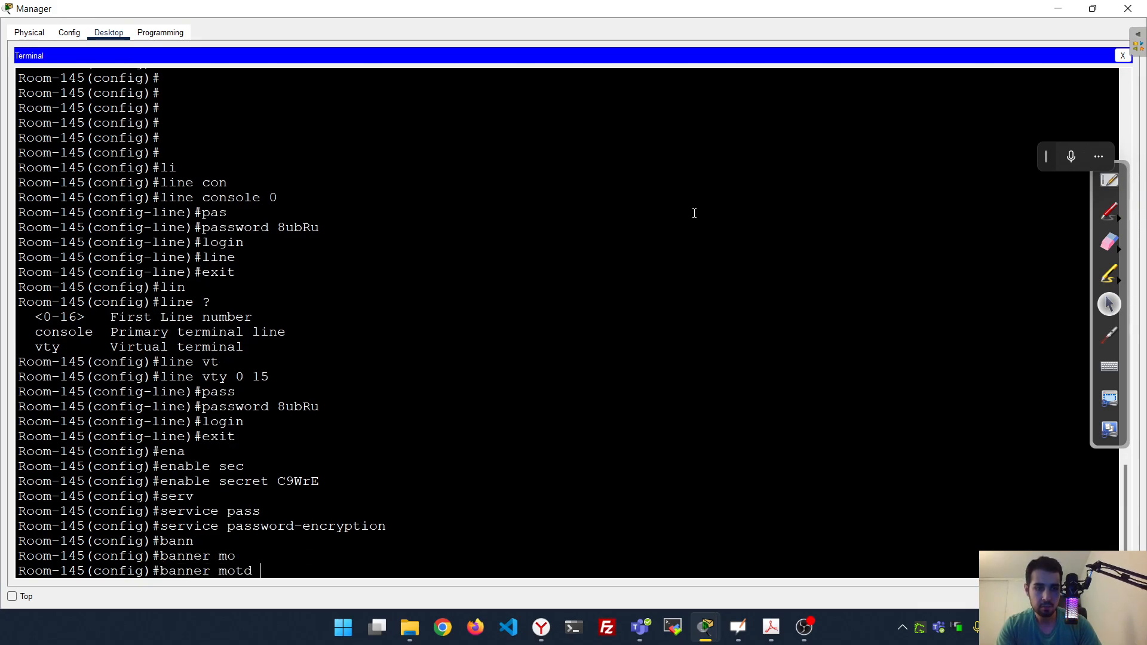
pyautogui.write('"')
pyautogui.press('BackSpace')
pyautogui.write('#Authori')
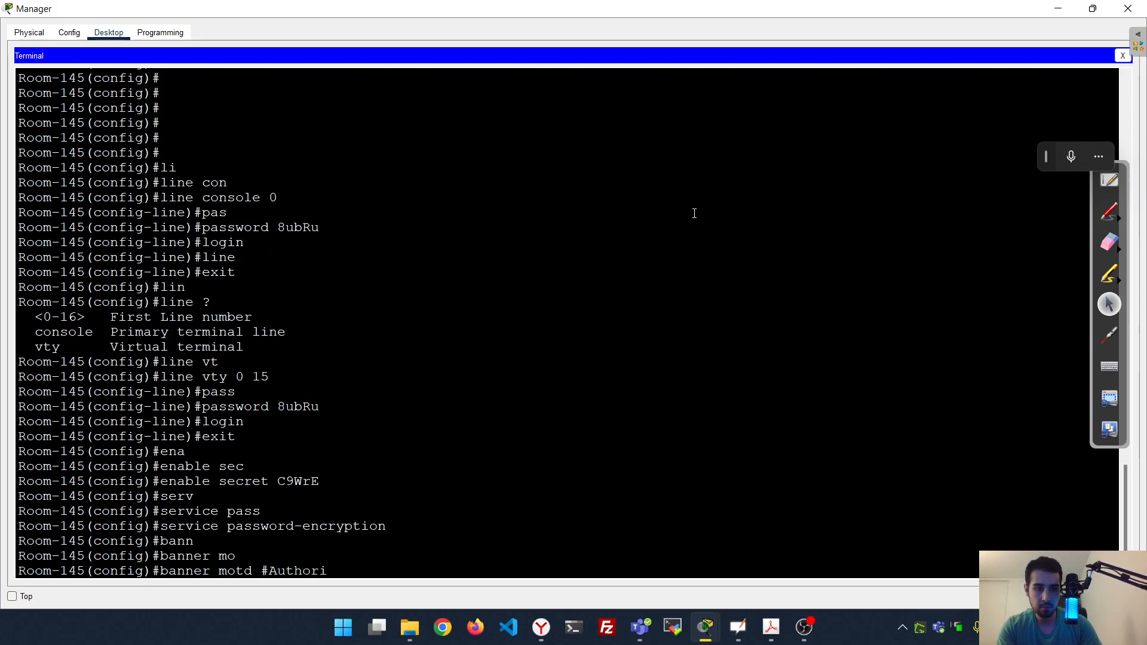
pyautogui.write('zed Access Only!#')
pyautogui.press('Return')
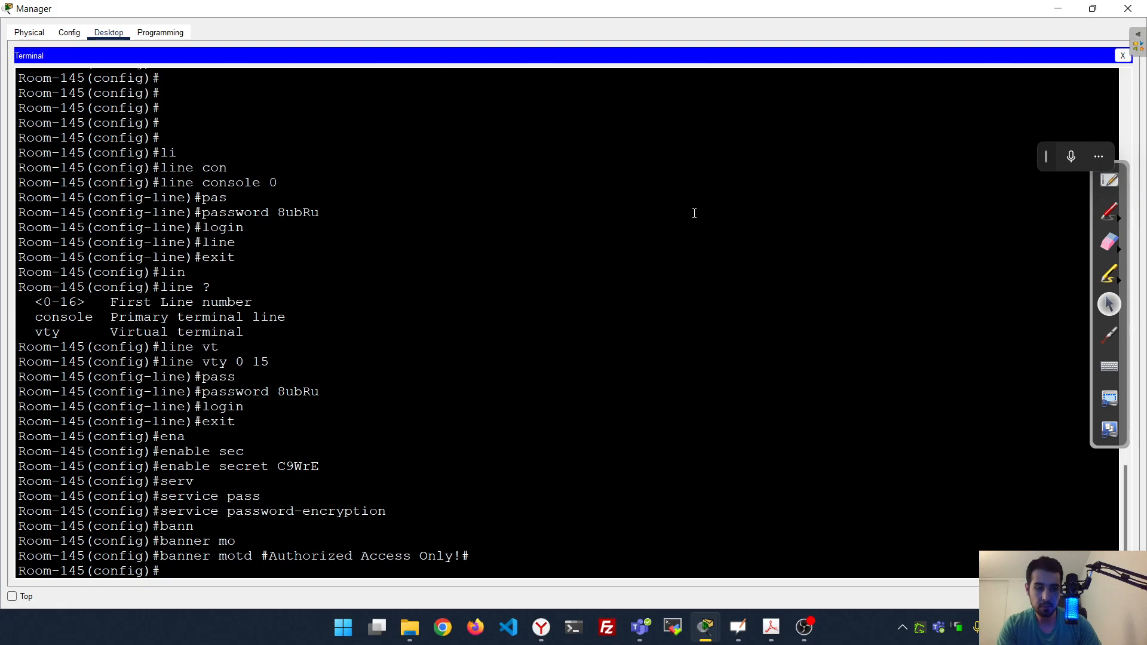
# Assign 10.10.10.100 with mask 255.255.255.0 to Room-145's interface vlan 1
pyautogui.write('in')
pyautogui.press('Tab')
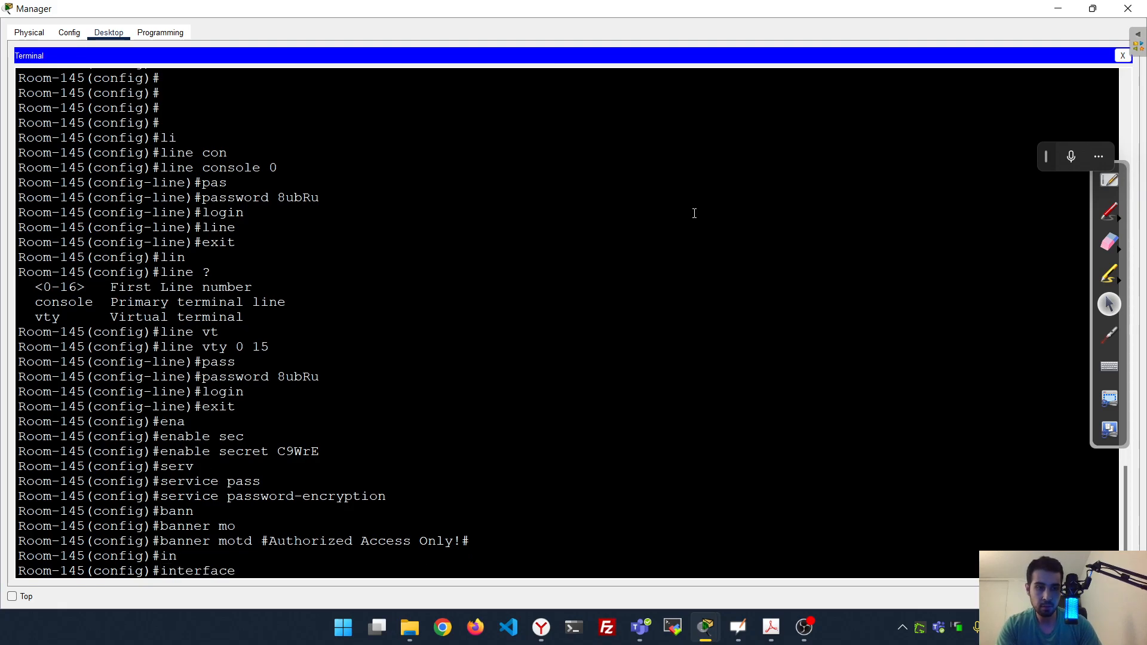
pyautogui.write('v')
pyautogui.press('Tab')
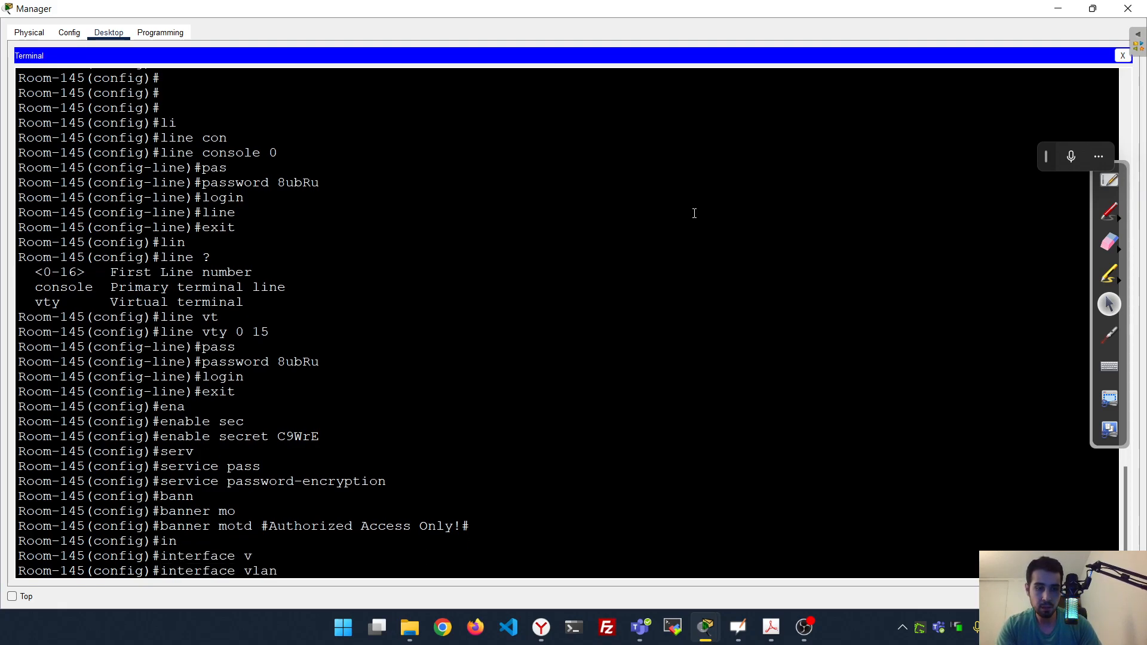
pyautogui.write('1')
pyautogui.press('Return')
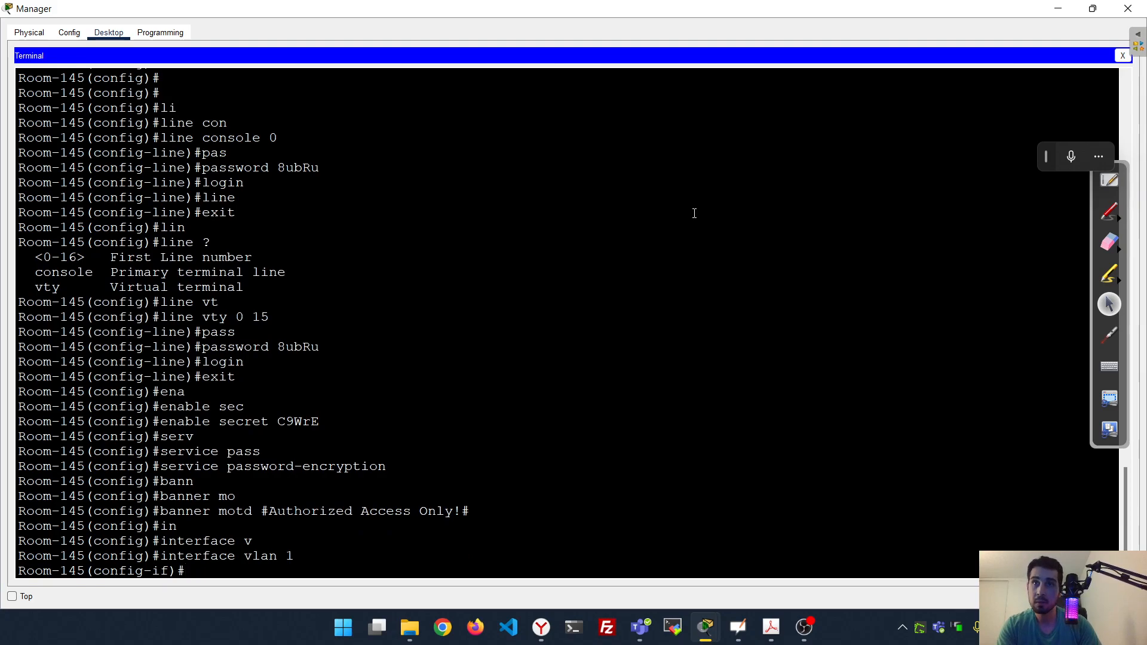
pyautogui.write('ip add')
pyautogui.press('Tab')
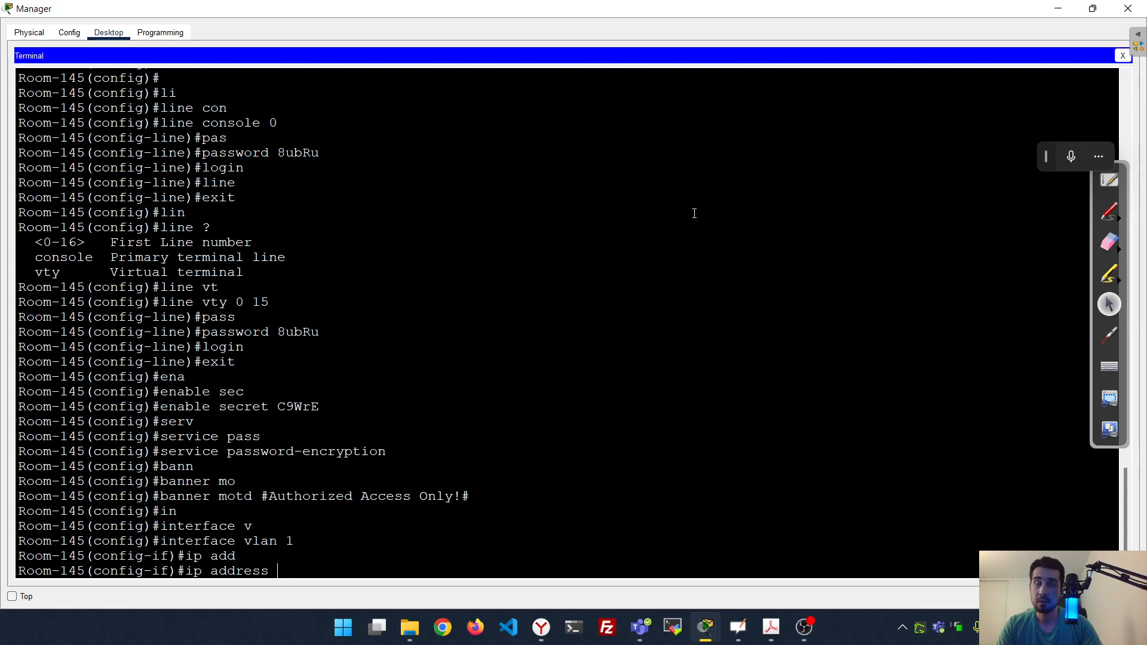
pyautogui.write('10.')
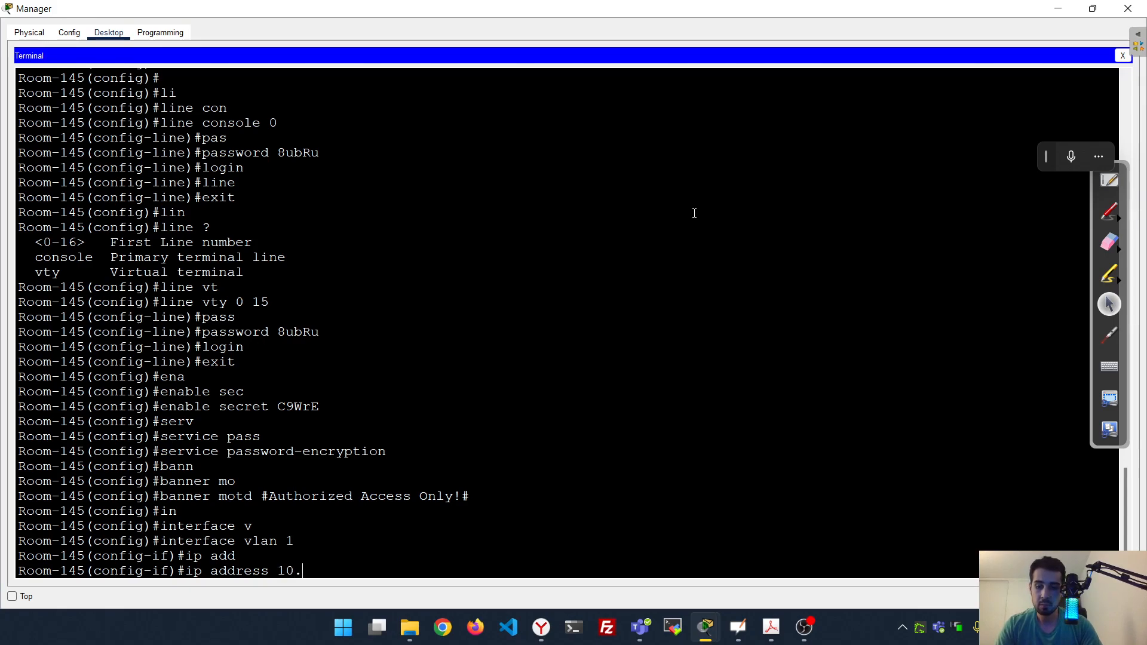
pyautogui.write('10.10.1')
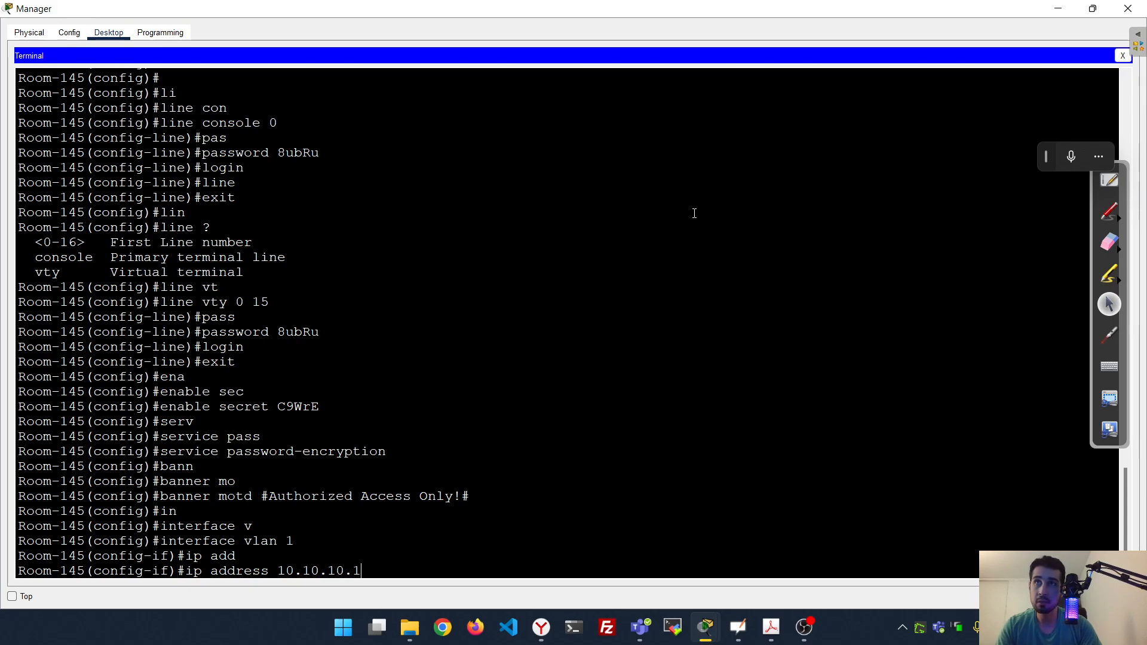
pyautogui.write('00')
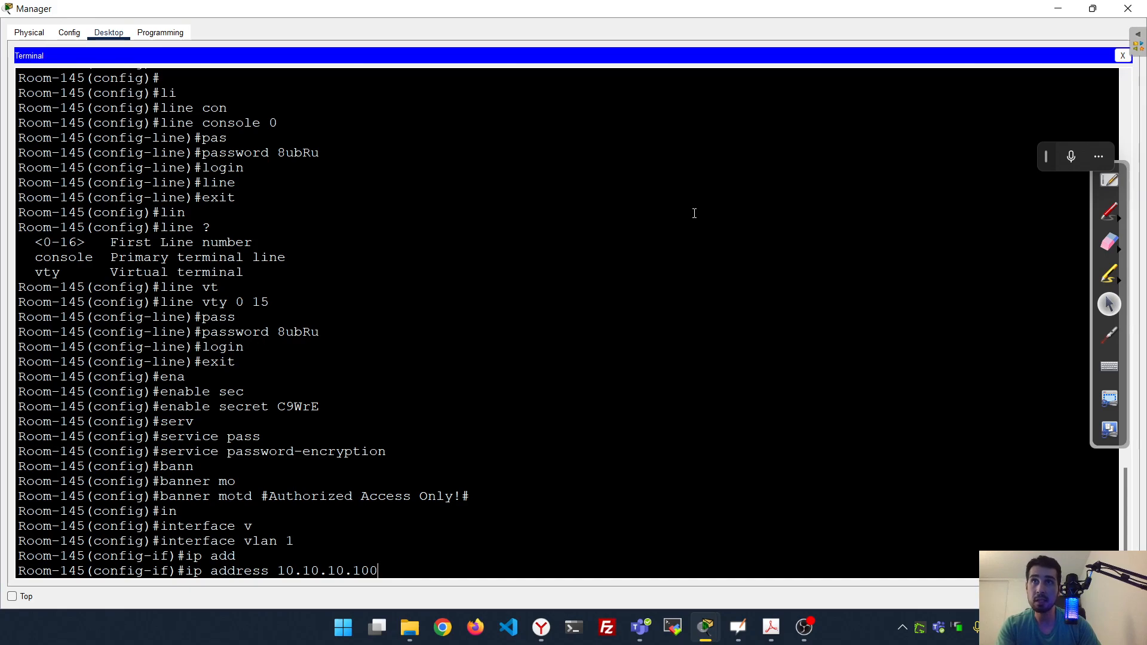
pyautogui.write('255.255.255')
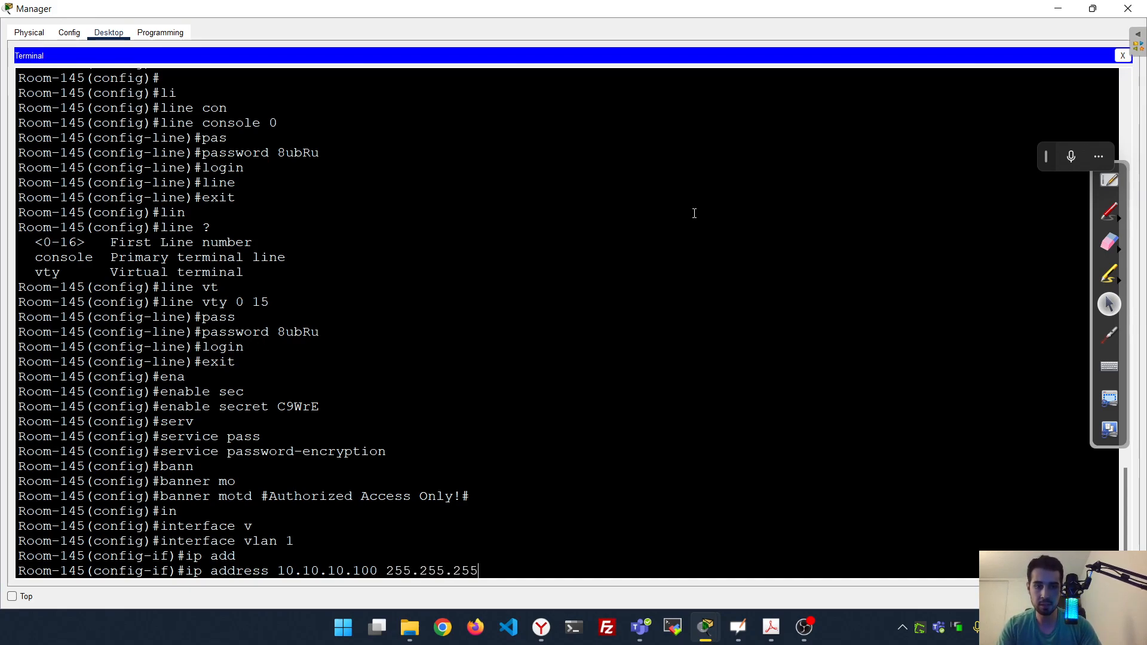
pyautogui.write('.0')
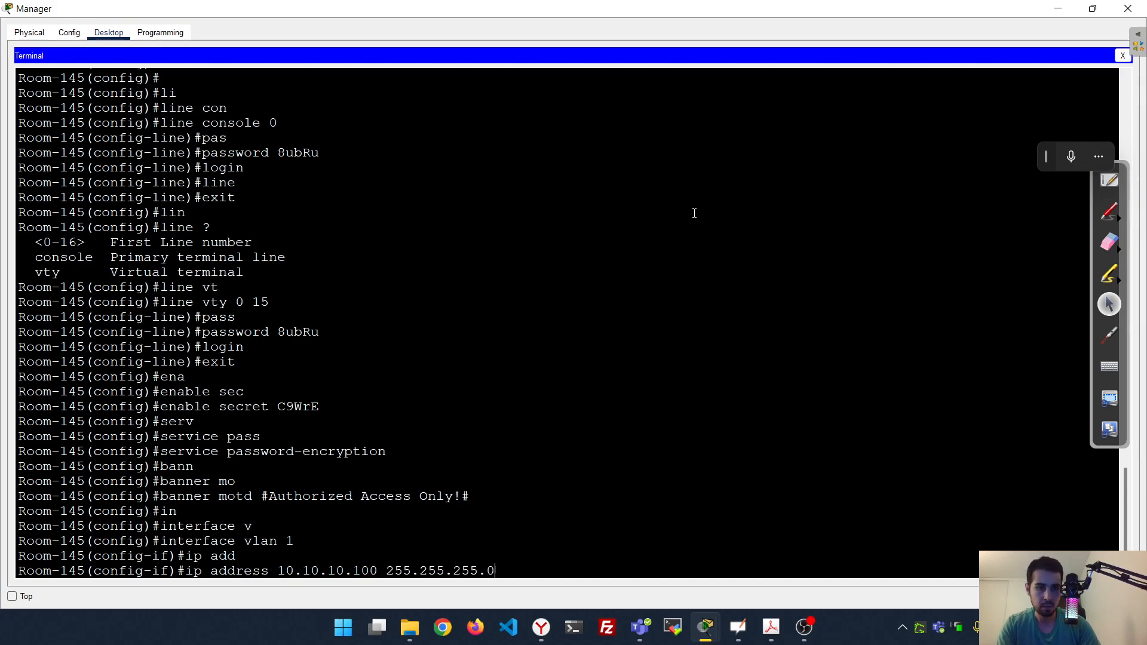
pyautogui.press('Return')
# Bring the VLAN 1 interface up with no shutdown
pyautogui.write('no sh')
pyautogui.press('Tab')
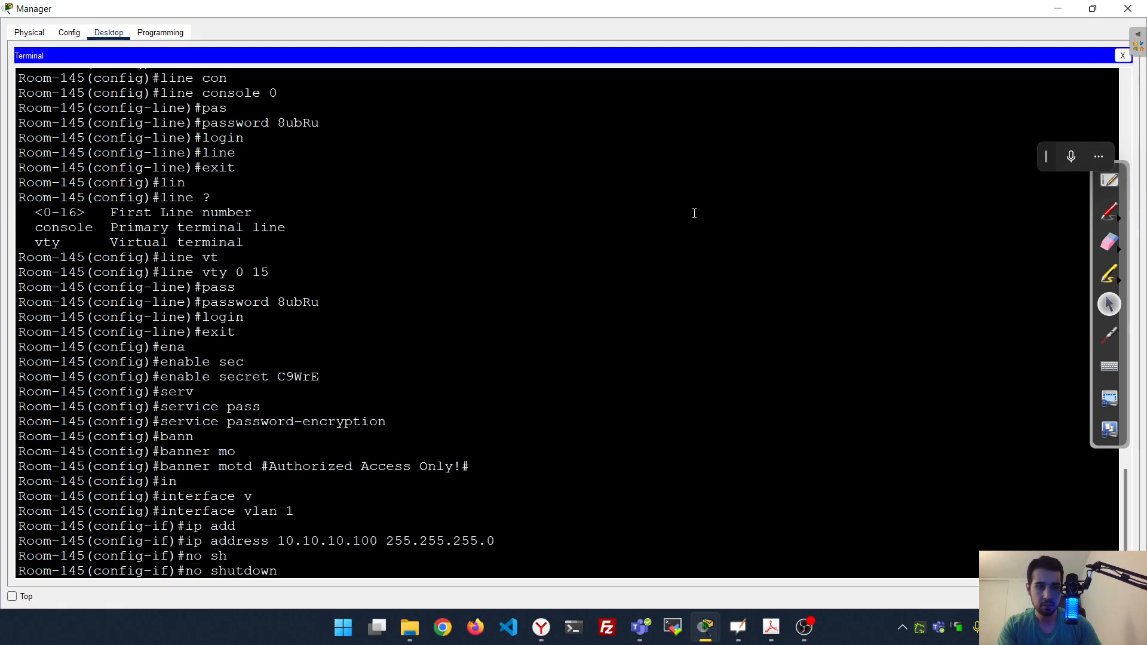
pyautogui.press('Return')
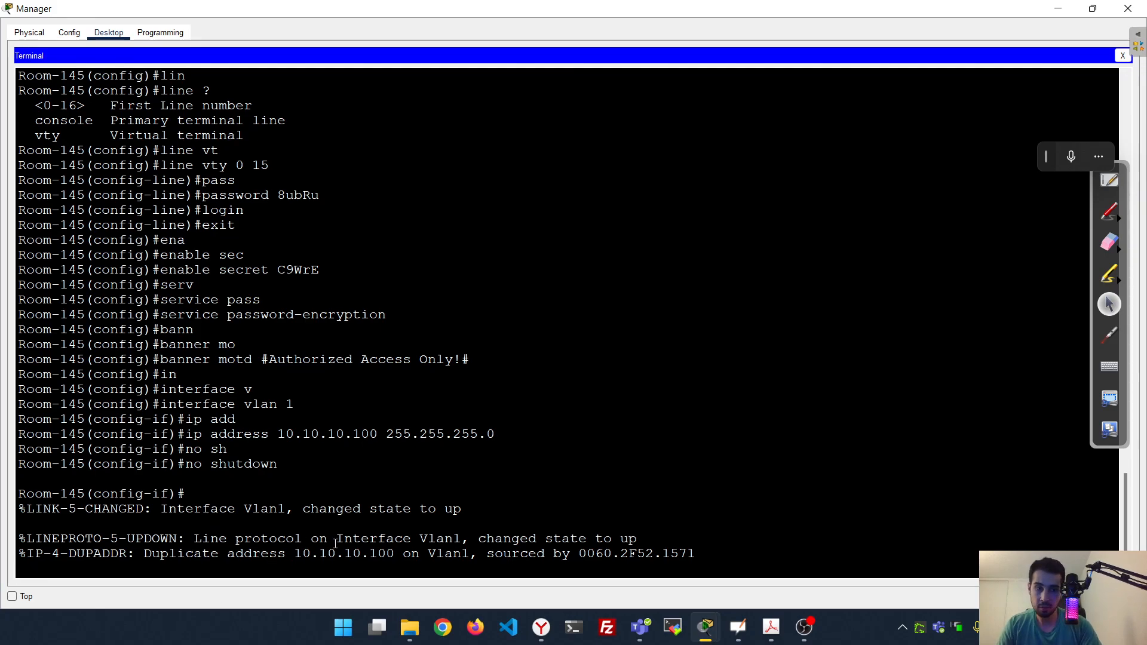
# Dock the Manager terminal on the left and the Packet Tracer workspace on the right
pyautogui.moveTo(581, 7); pyautogui.dragTo(0, 180)
pyautogui.click(678, 202)
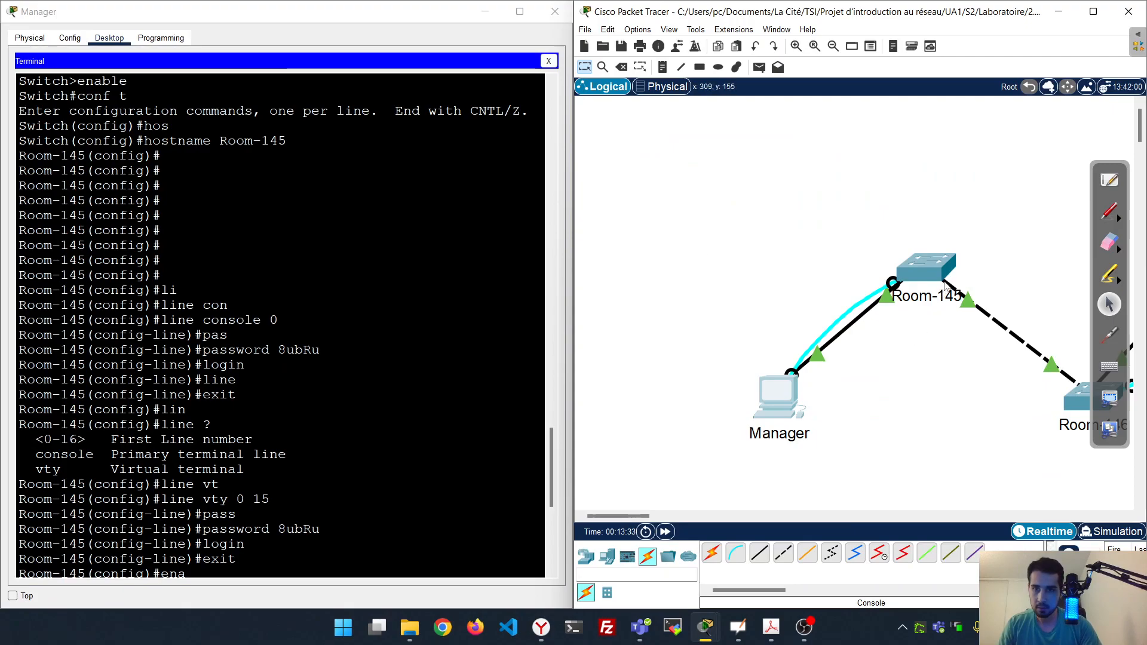
pyautogui.click(954, 268)
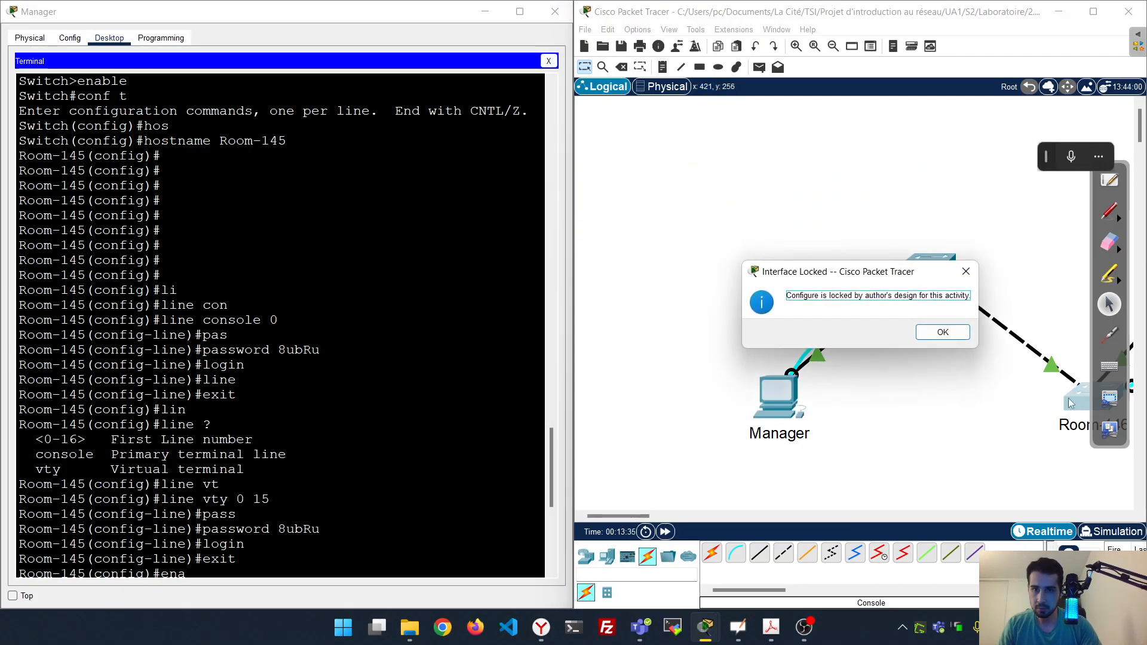
pyautogui.click(944, 331)
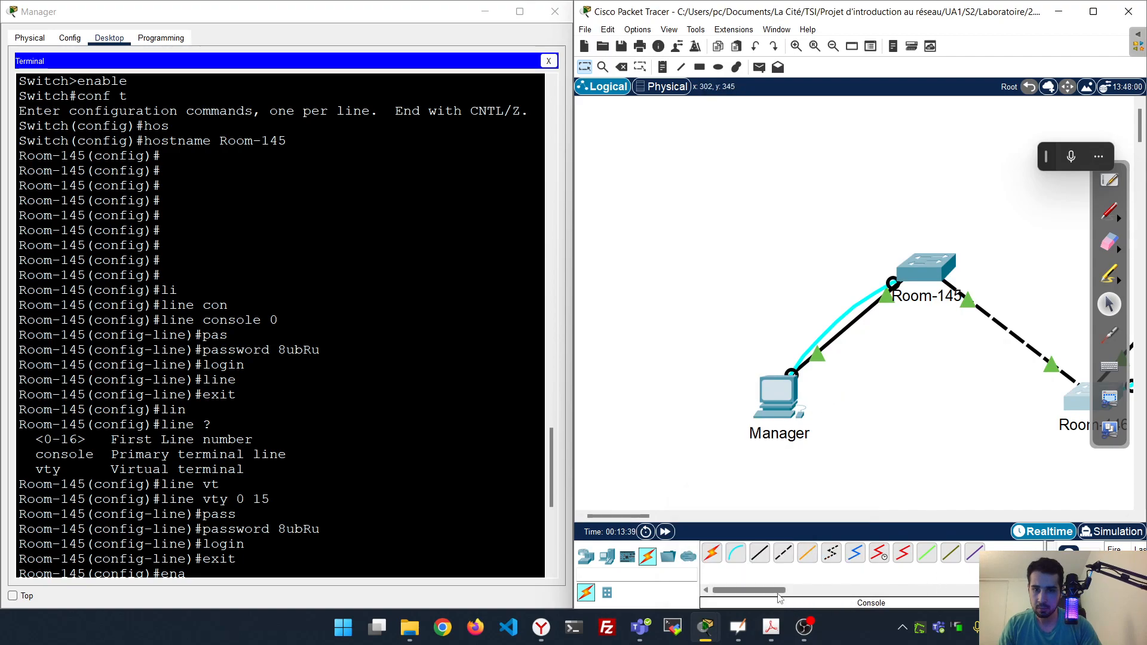
pyautogui.moveTo(638, 516); pyautogui.dragTo(674, 522)
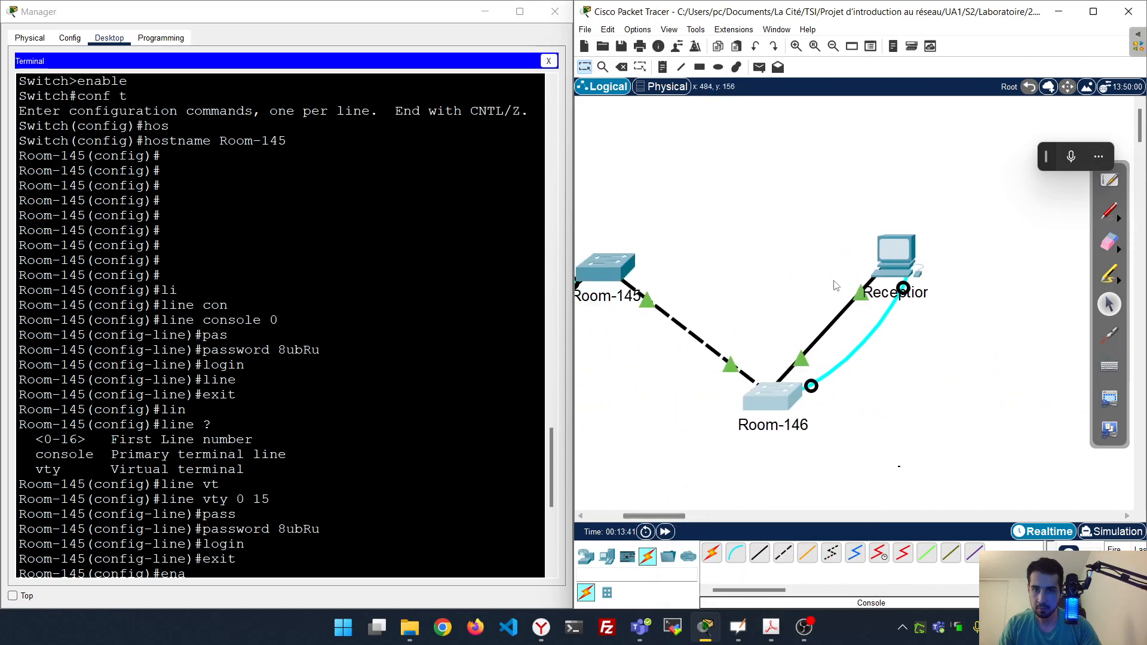
# Open the Reception PC's Terminal and connect it to the switch console
pyautogui.click(894, 251)
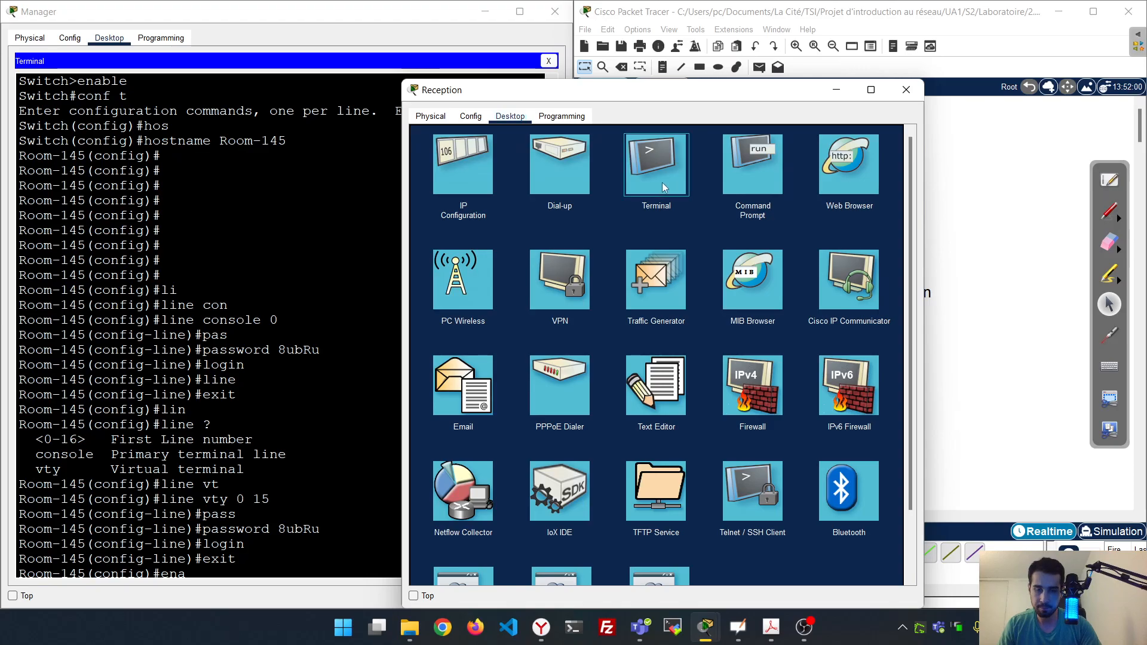
pyautogui.click(651, 164)
pyautogui.click(875, 260)
pyautogui.moveTo(666, 93); pyautogui.dragTo(1145, 119)
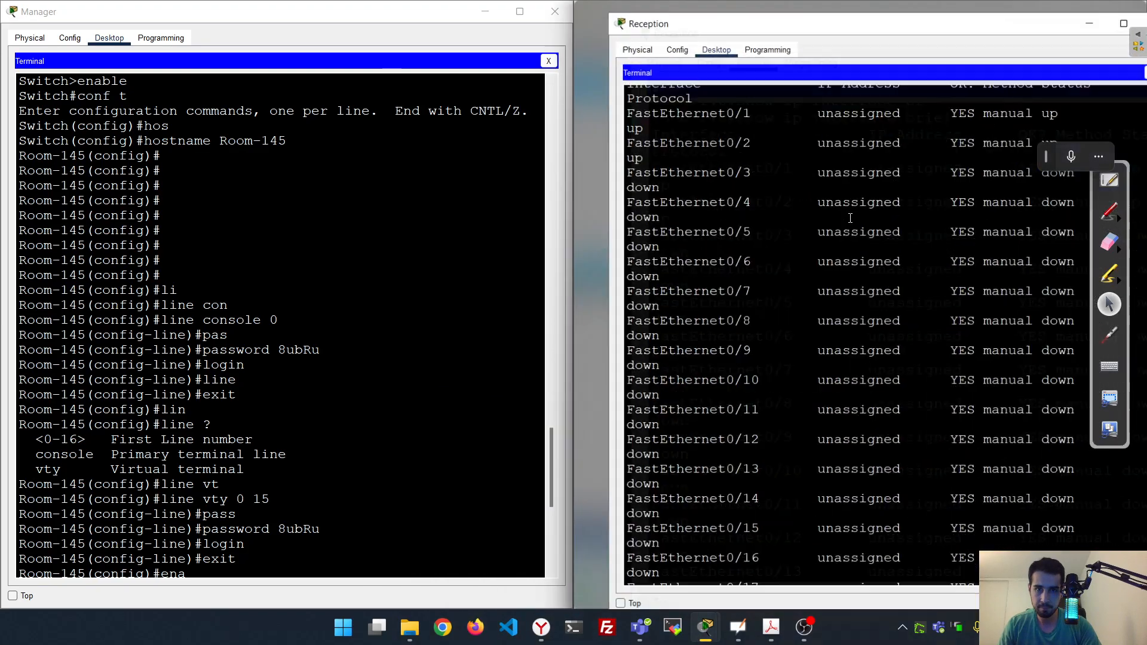
pyautogui.scroll(-15, 806, 292)
pyautogui.scroll(-10, 802, 297)
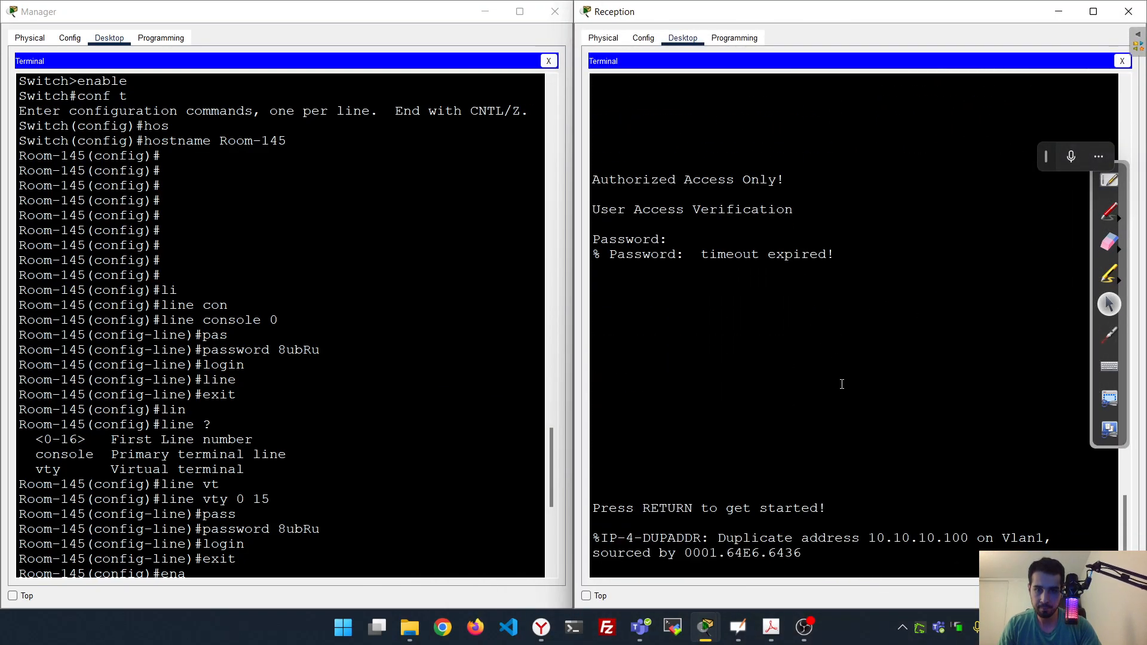
# Log into Room-146 with the console password and enter privileged mode with enable
pyautogui.press('Return')
pyautogui.press('Return')
pyautogui.press('Return')
pyautogui.press('Return')
pyautogui.press('Return')
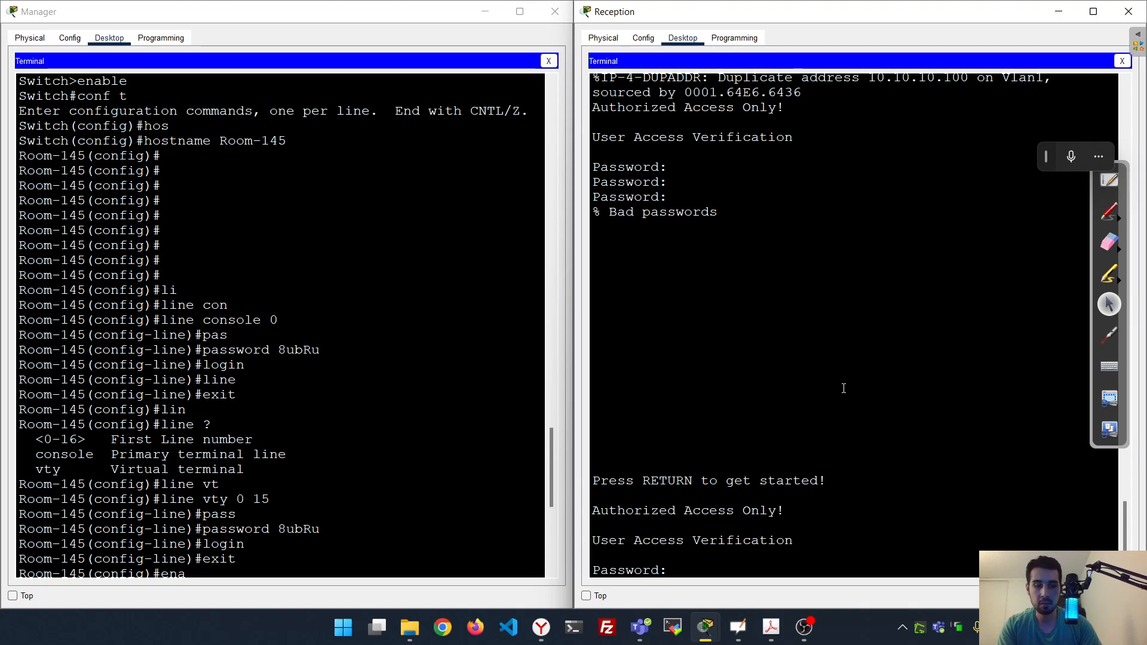
pyautogui.press('Return')
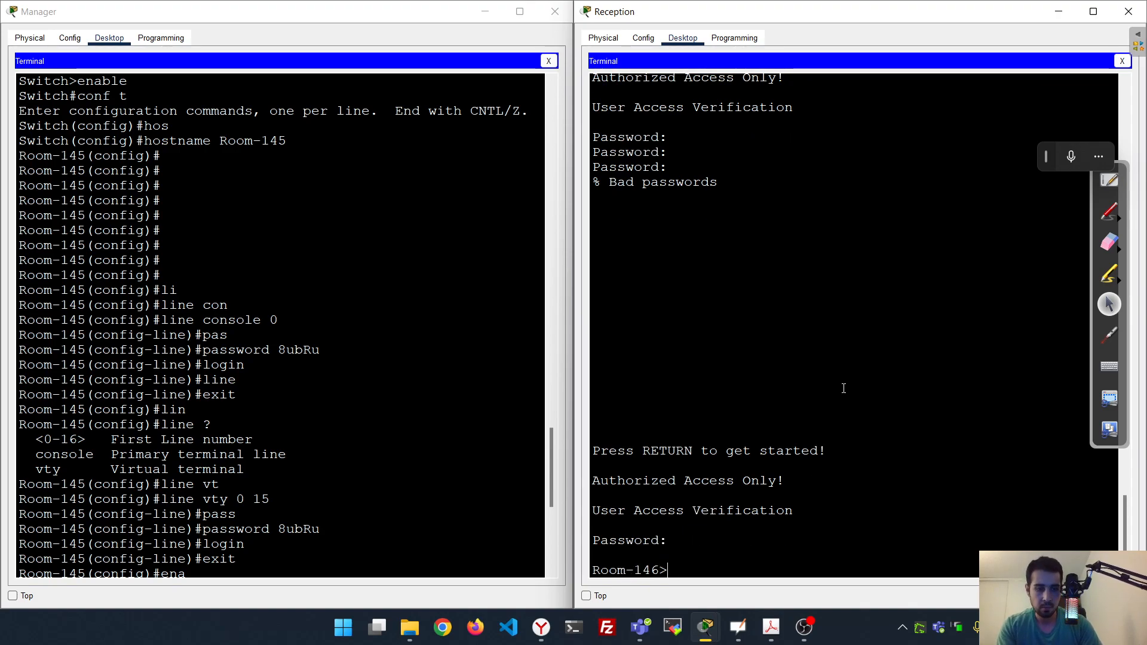
pyautogui.write('ena')
pyautogui.press('Tab')
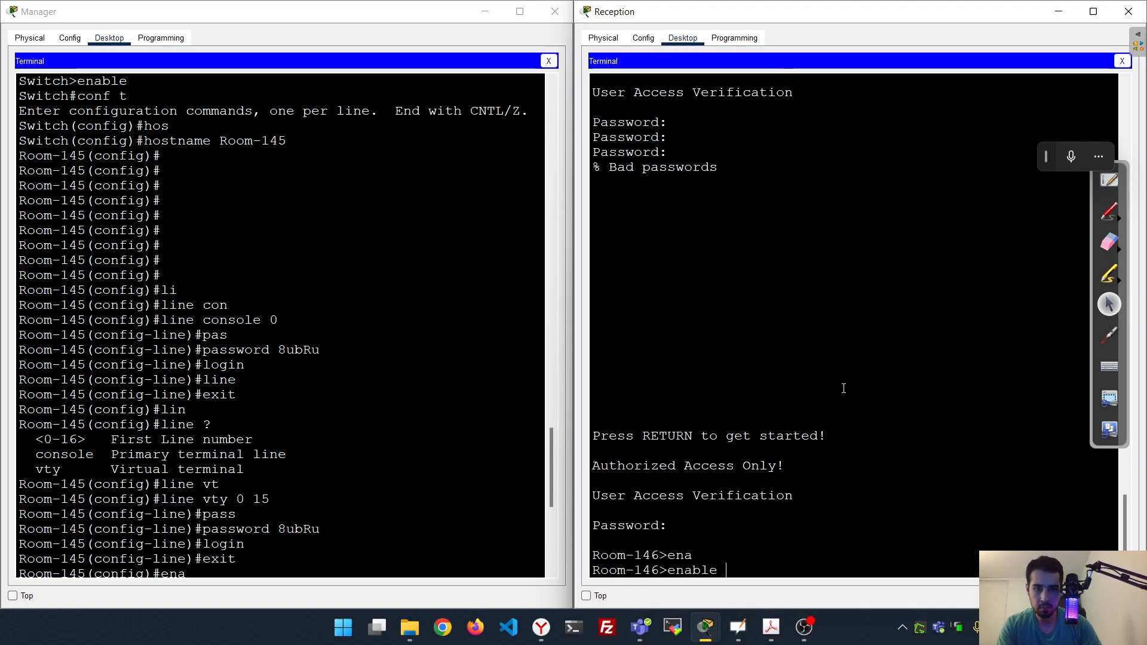
pyautogui.press('Return')
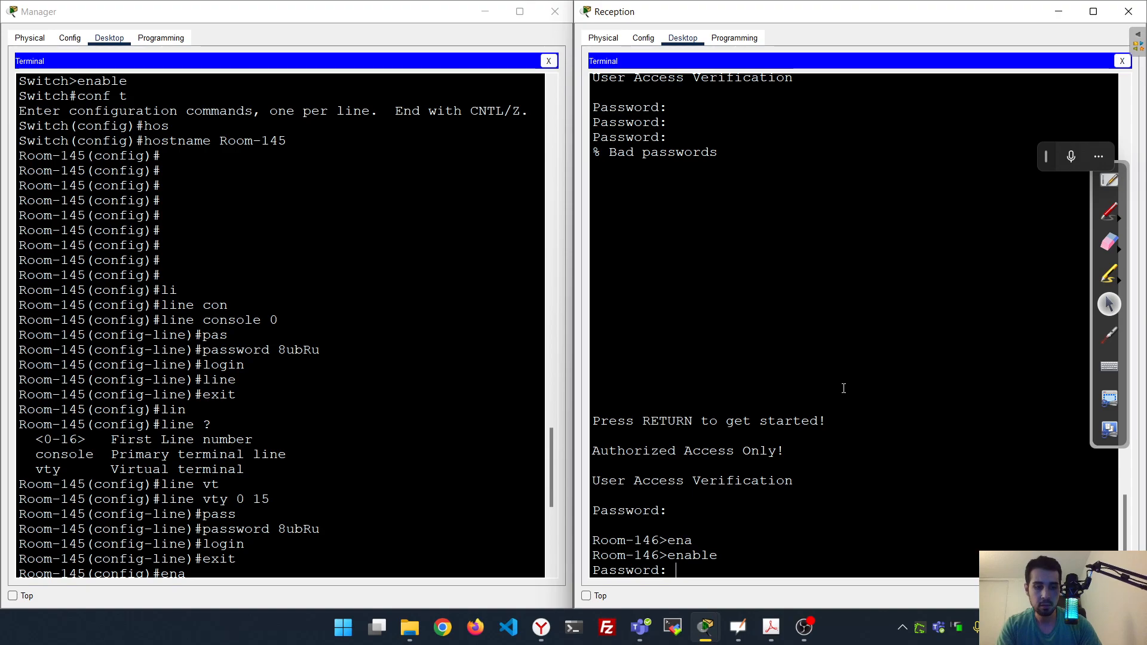
pyautogui.press('Return')
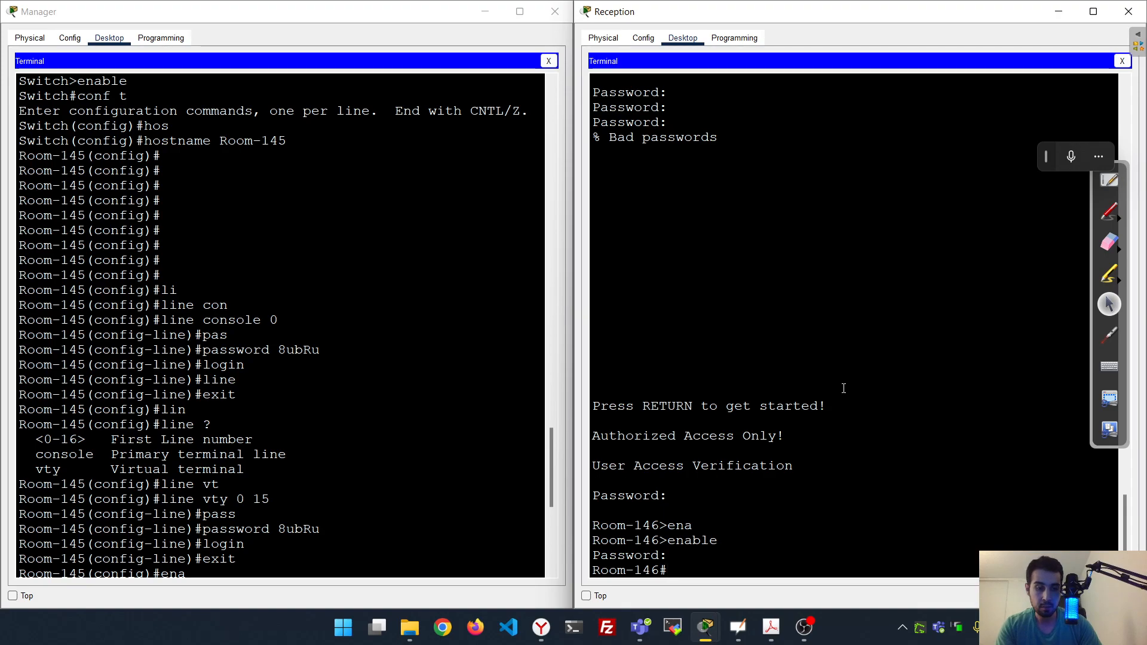
# On Room-146, enter global configuration and then interface vlan 1
pyautogui.write('conf t')
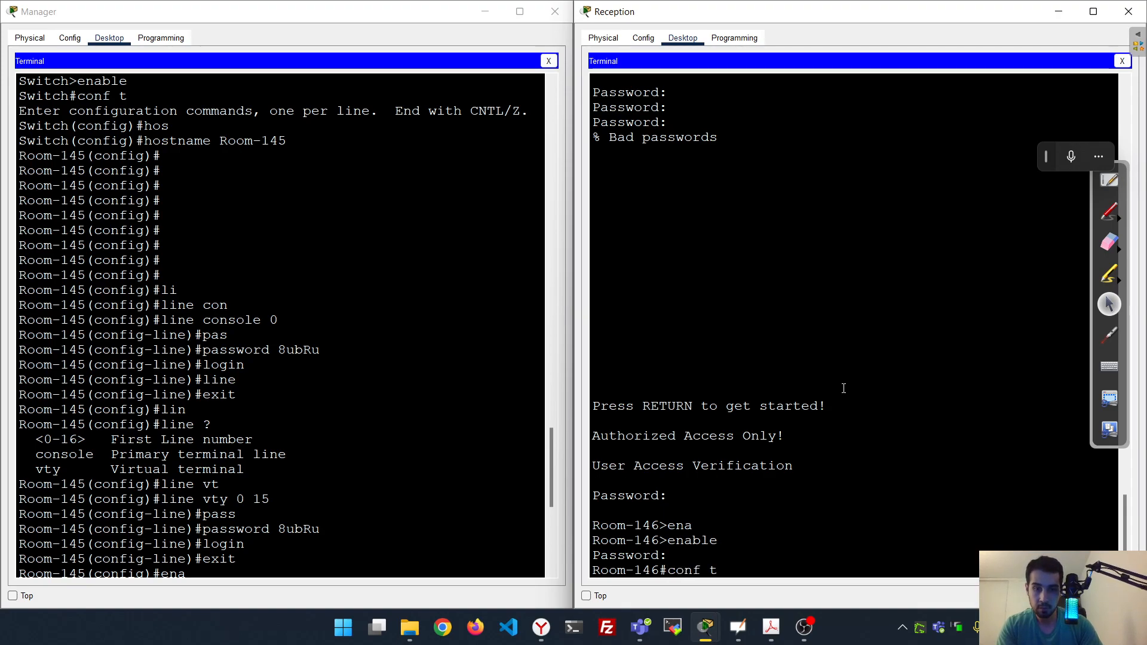
pyautogui.press('Return')
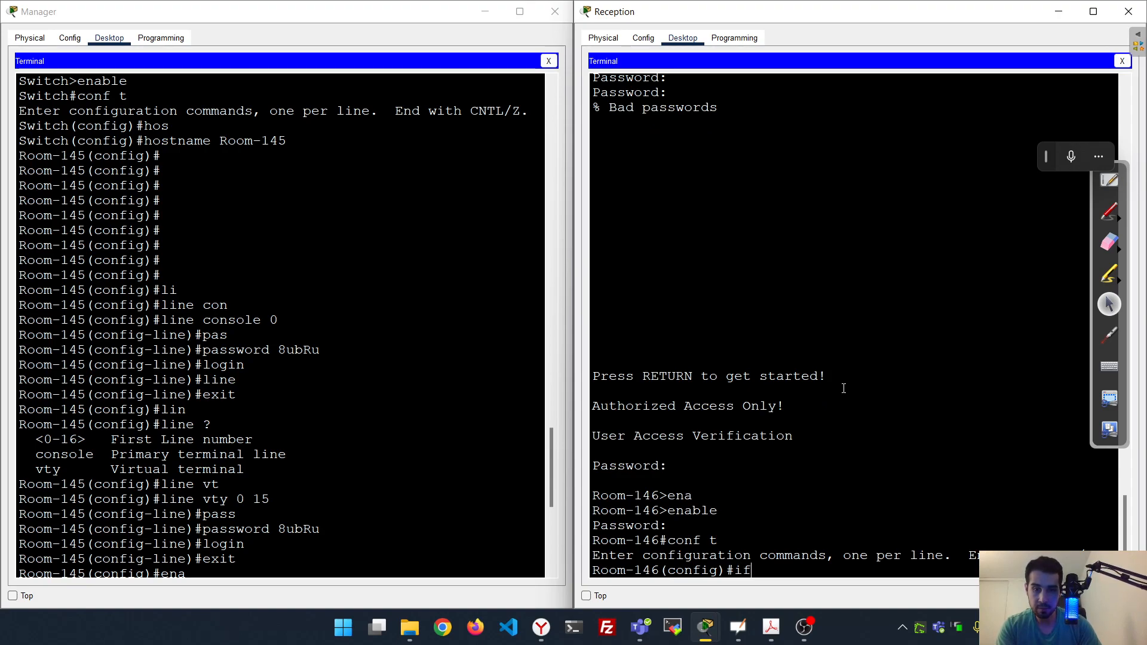
pyautogui.write('int')
pyautogui.press('Tab')
pyautogui.write('v')
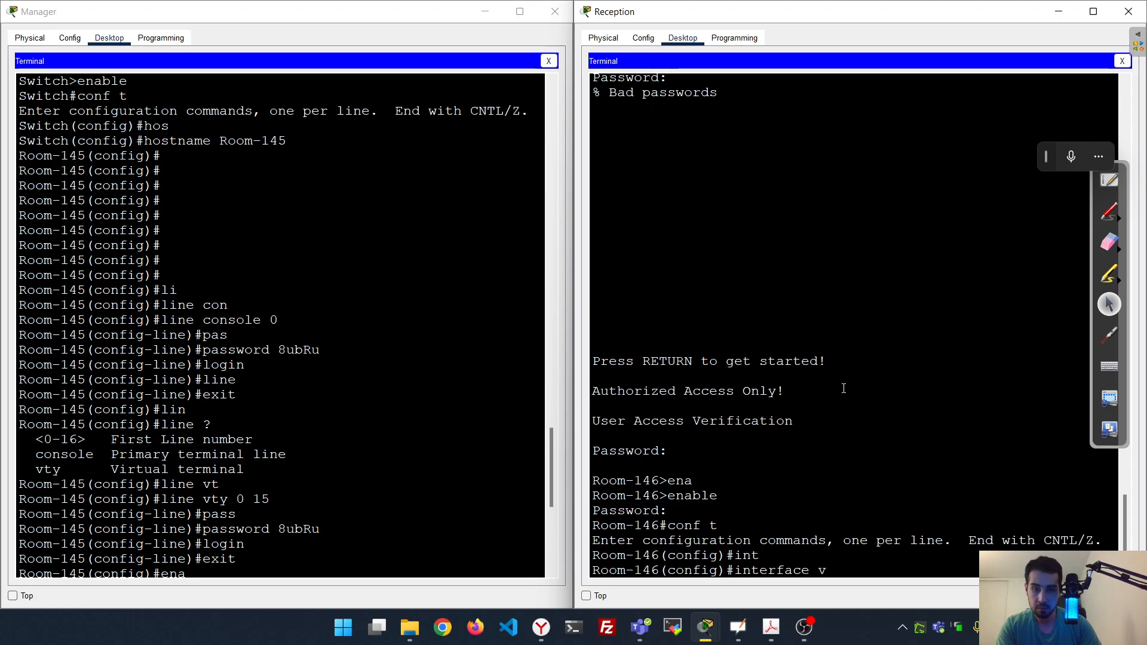
pyautogui.press('Tab')
pyautogui.write('1')
pyautogui.press('Return')
# Give VLAN 1 the address 10.10.10.150 255.255.255.0 and enable it with no shutdown
pyautogui.write('ip add')
pyautogui.press('Tab')
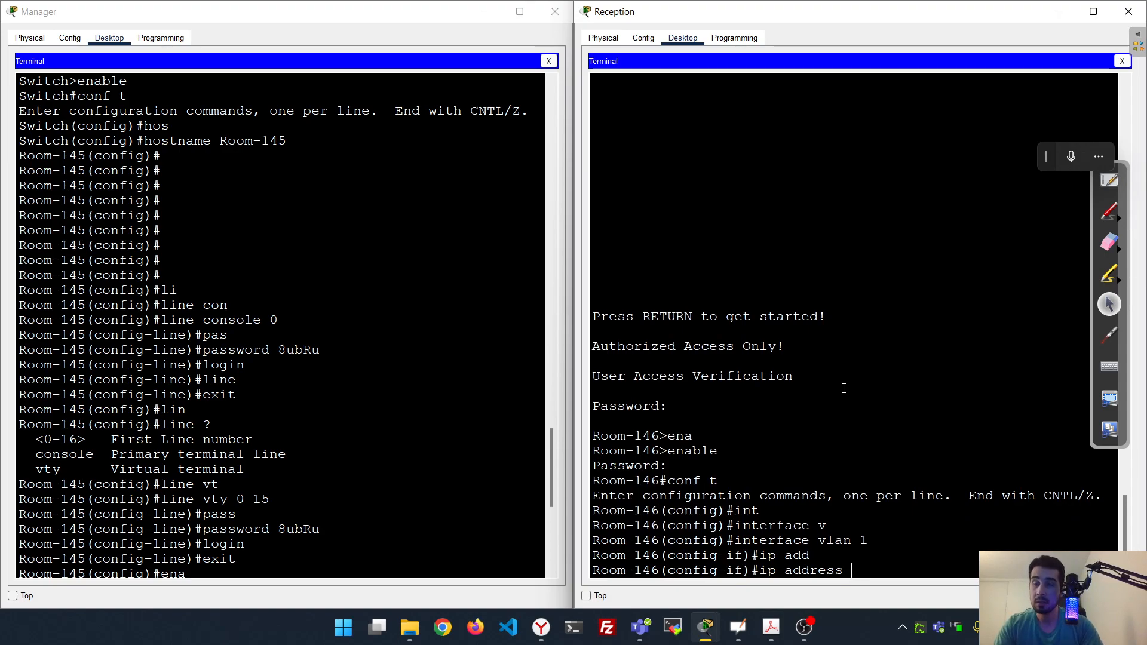
pyautogui.write('10.10.1')
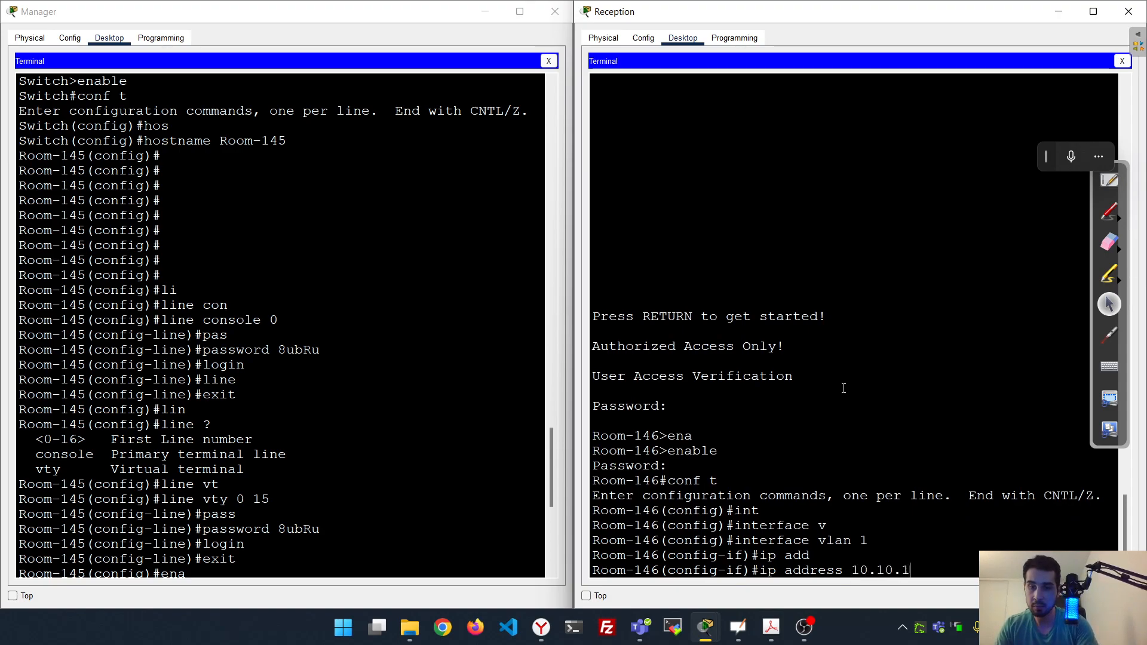
pyautogui.write('0.10.150 25')
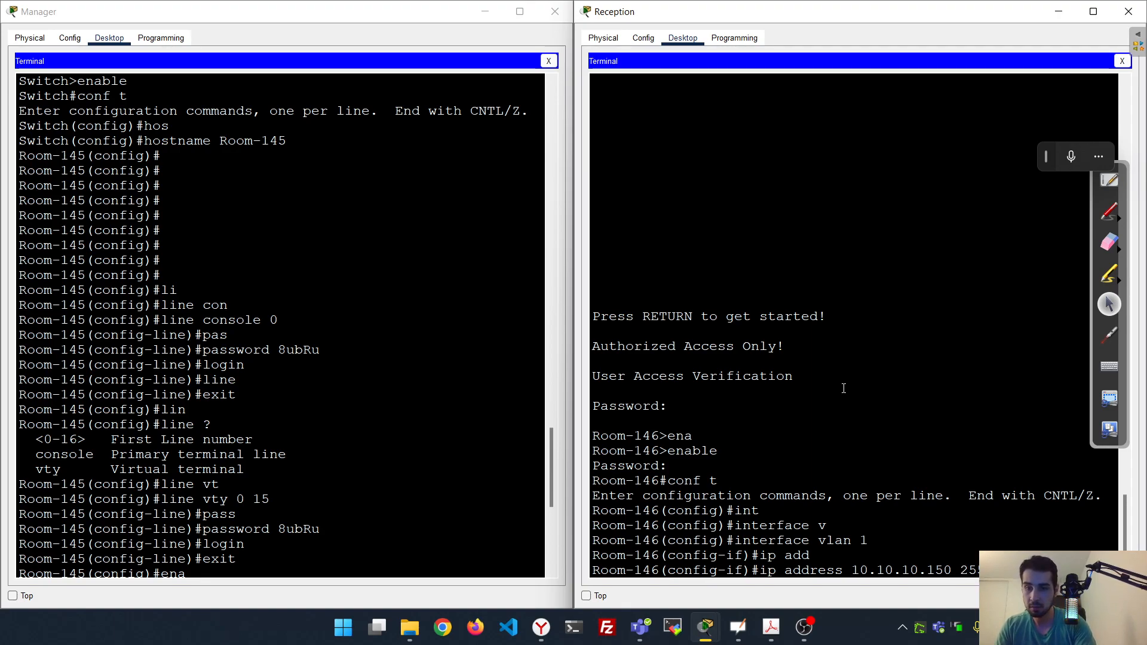
pyautogui.press('Return')
pyautogui.write('no sh')
pyautogui.press('Tab')
pyautogui.press('Return')
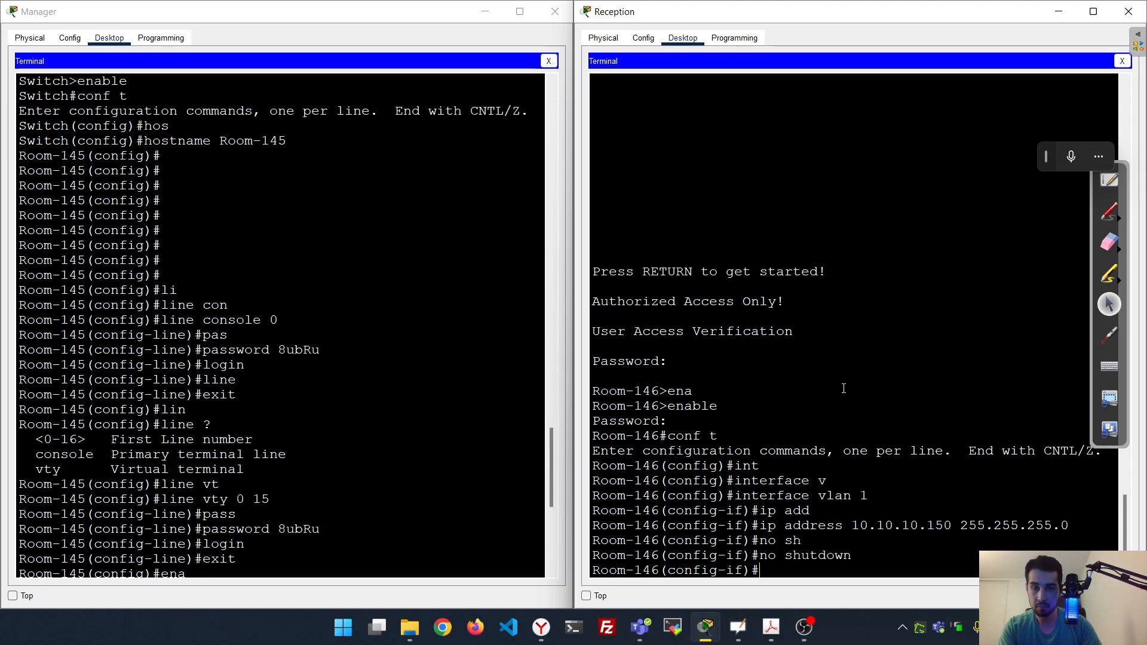
# Reapply 10.10.10.100 255.255.255.0 and no shutdown on Room-145's VLAN 1 from command history
pyautogui.scroll(-10, 407, 367)
pyautogui.click(444, 368)
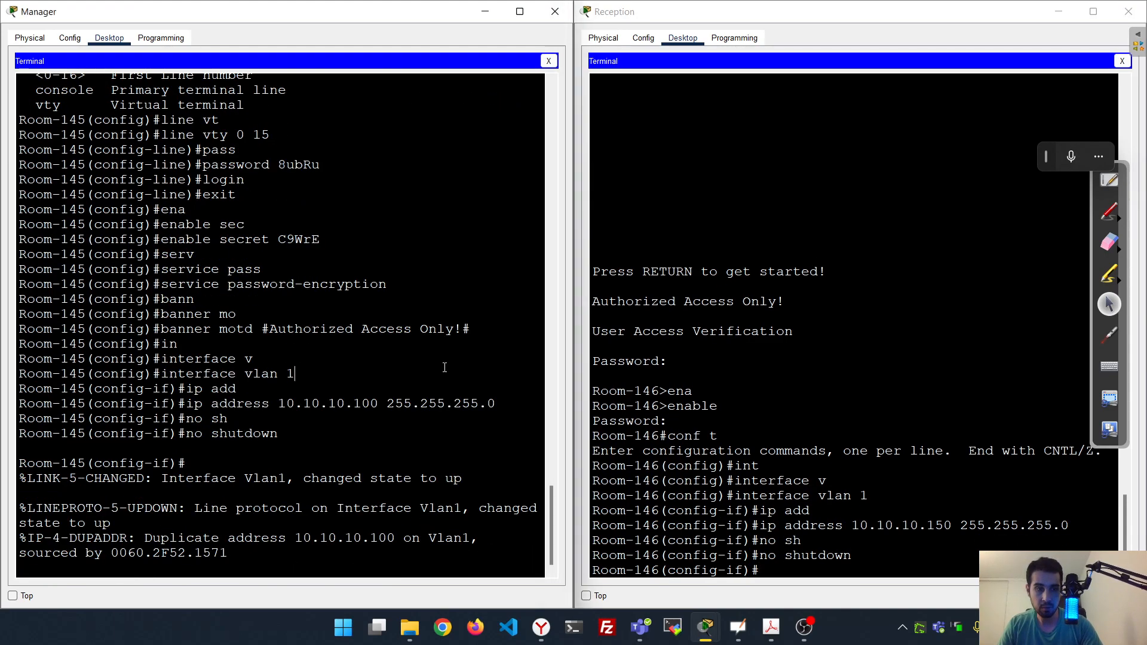
pyautogui.press('Return')
pyautogui.press('Up')
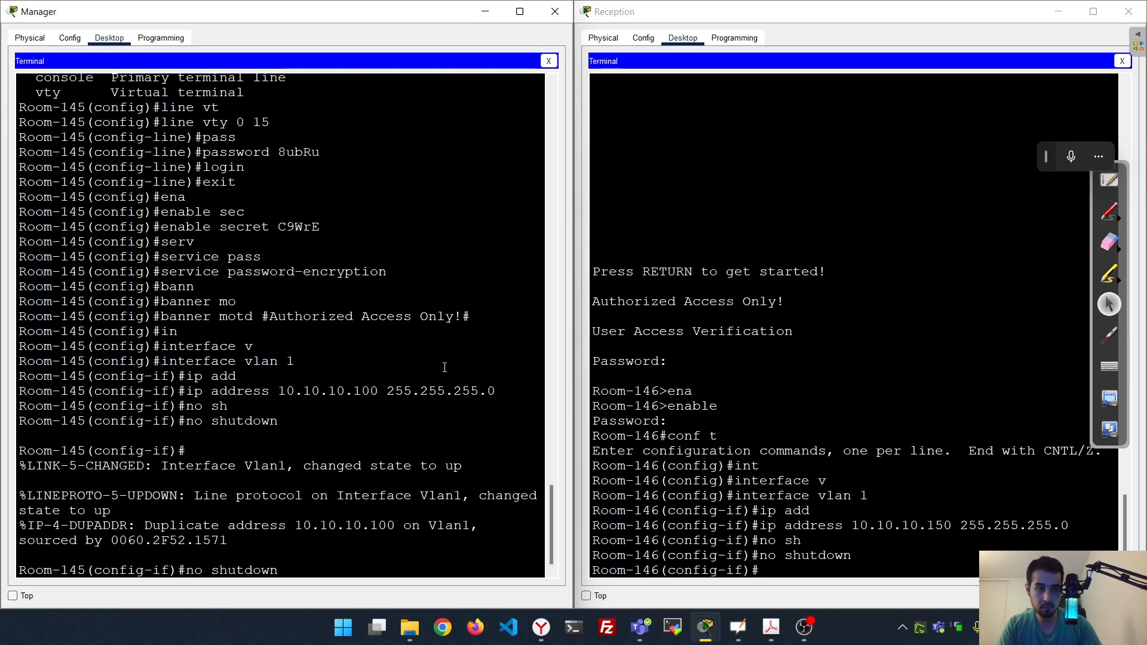
pyautogui.press('Return')
pyautogui.press('Up')
pyautogui.press('Up')
pyautogui.press('Return')
pyautogui.press('Up')
pyautogui.press('Up')
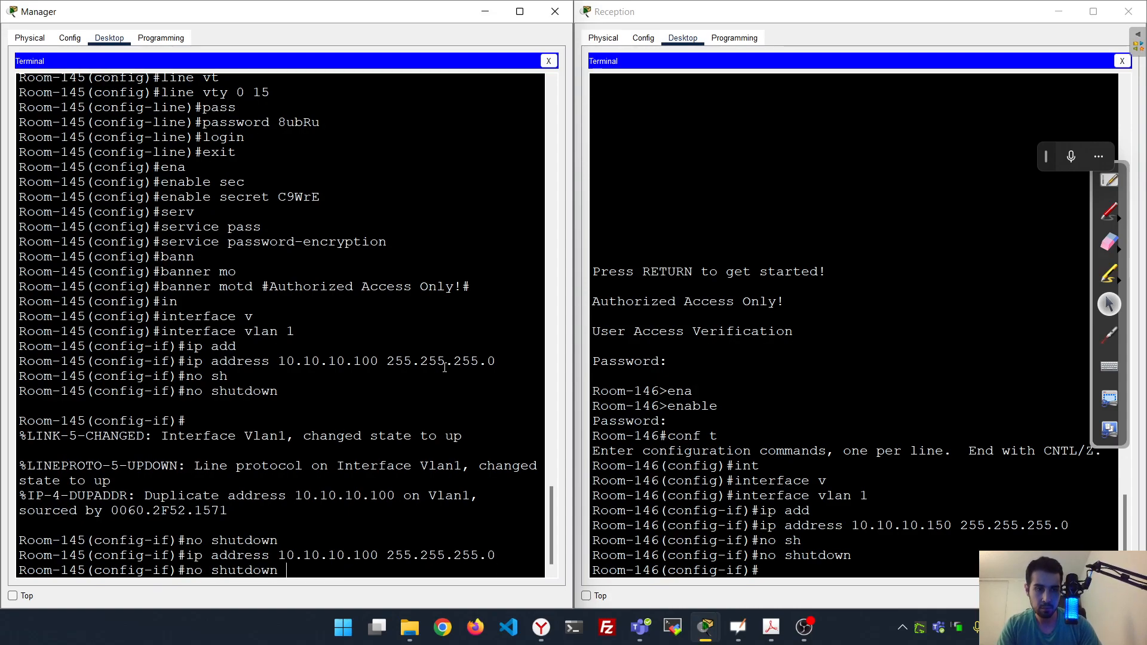
pyautogui.press('Return')
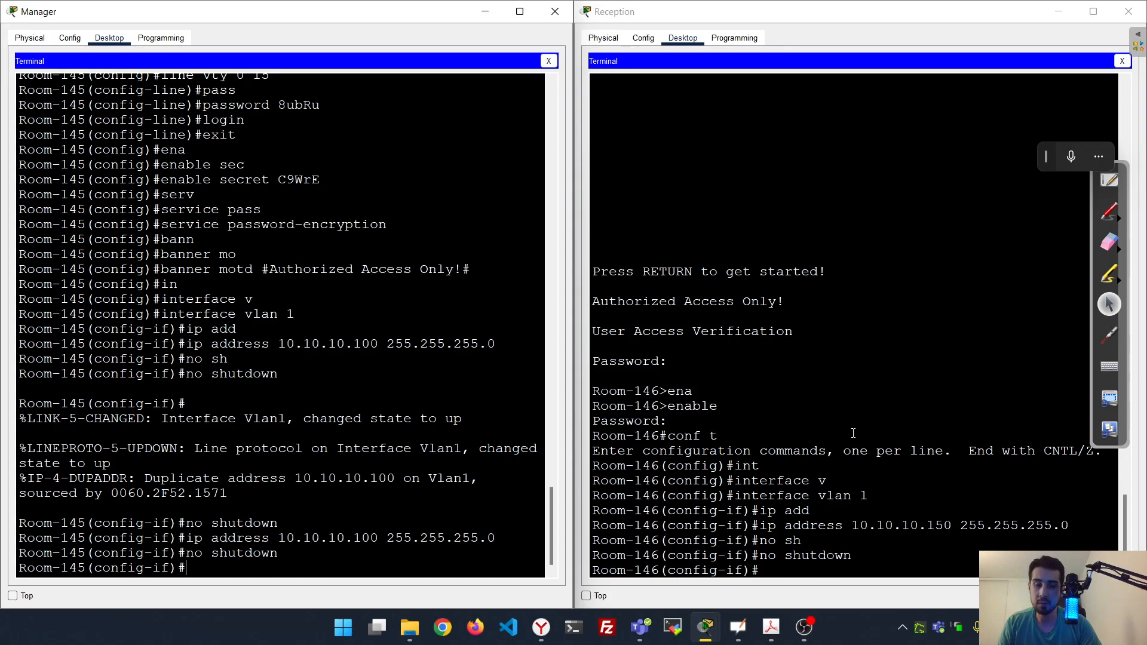
# Leave configuration mode with end on both Room-145 and Room-146
pyautogui.click(503, 426)
pyautogui.write('exit')
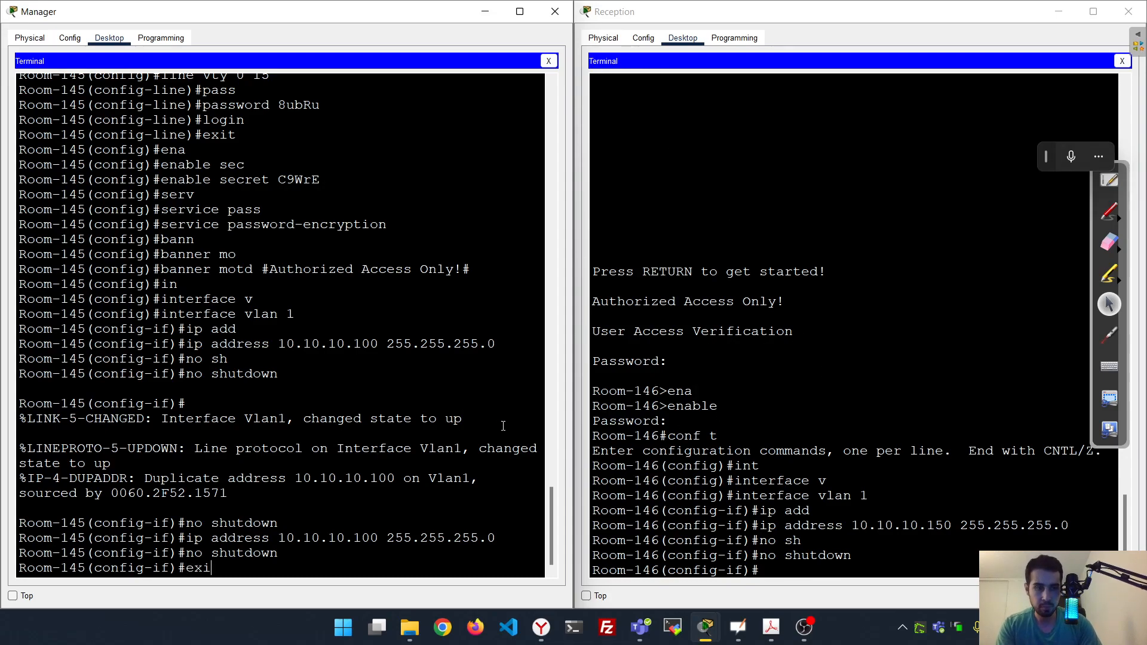
pyautogui.press('BackSpace')
pyautogui.press('BackSpace')
pyautogui.press('BackSpace')
pyautogui.press('BackSpace')
pyautogui.write('end')
pyautogui.press('Return')
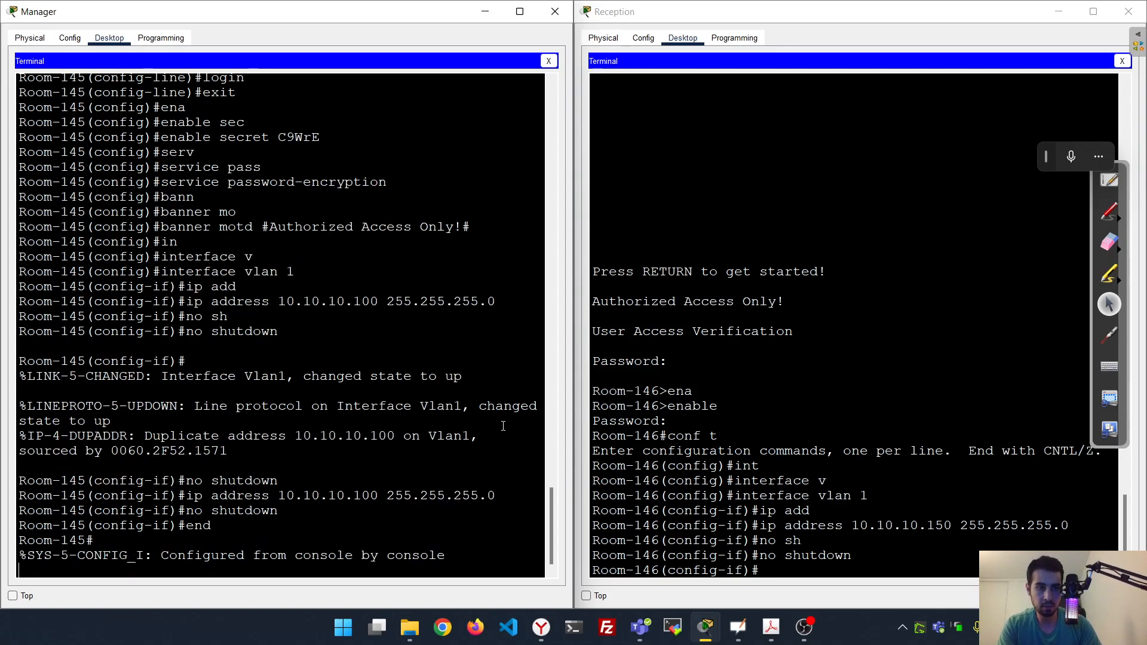
pyautogui.press('Return')
pyautogui.click(860, 384)
pyautogui.write('end')
pyautogui.press('Return')
pyautogui.press('Return')
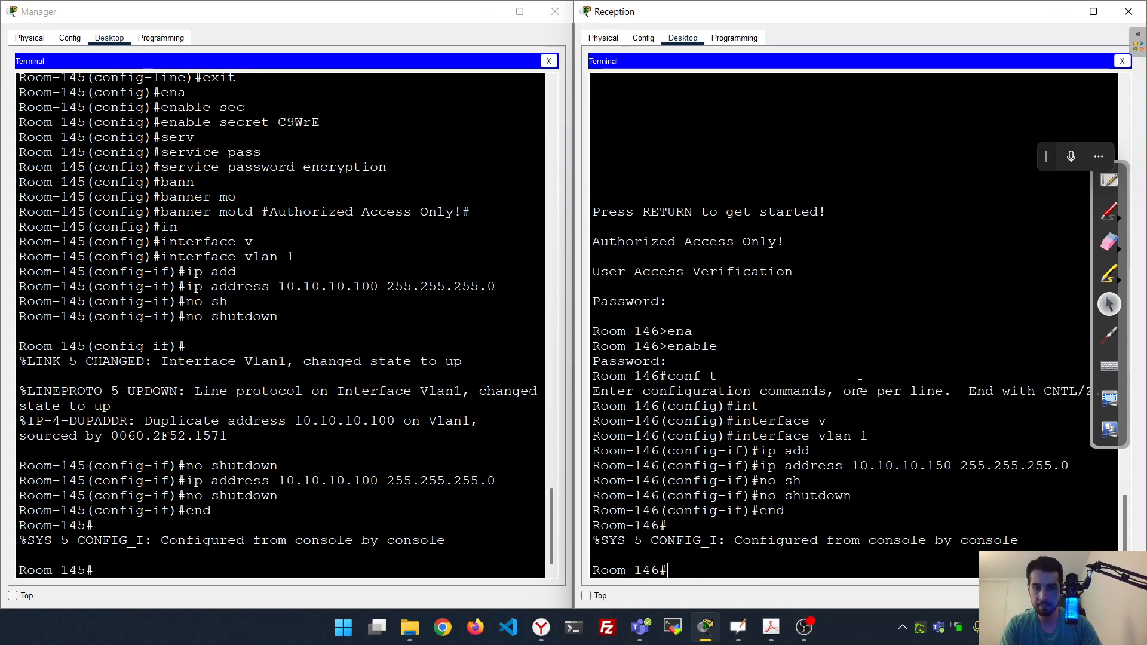
pyautogui.click(373, 465)
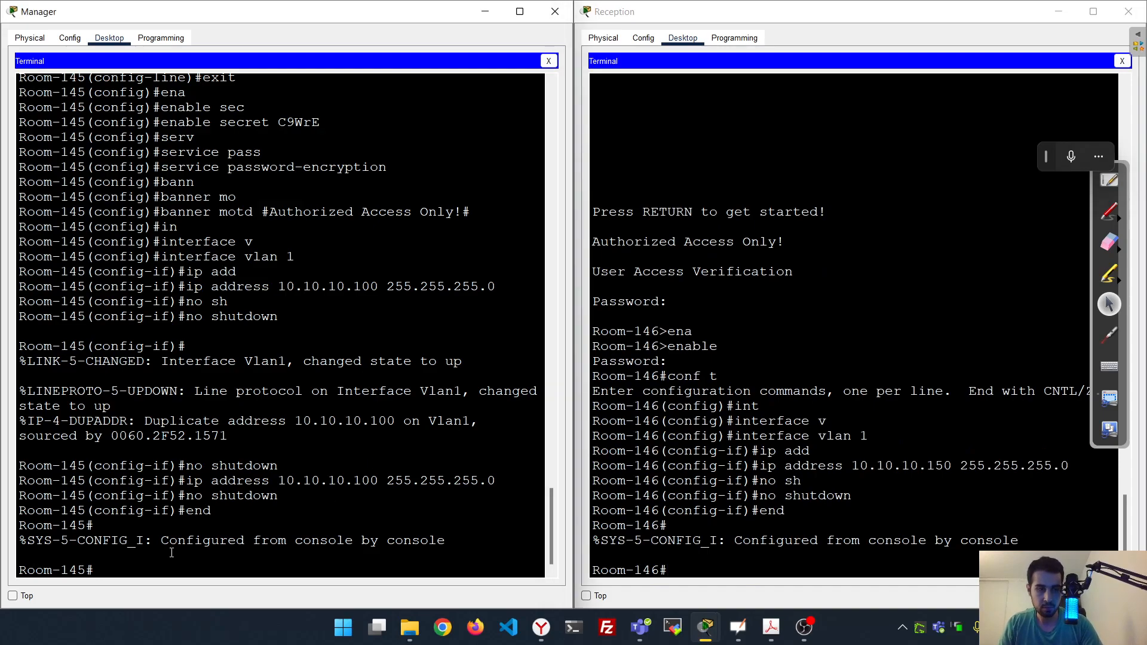
# Run show ip interface brief on Room-145 to confirm Vlan1 is up at 10.10.10.100
pyautogui.write('sho')
pyautogui.press('Tab')
pyautogui.write('ip')
pyautogui.press('Tab')
pyautogui.write('in')
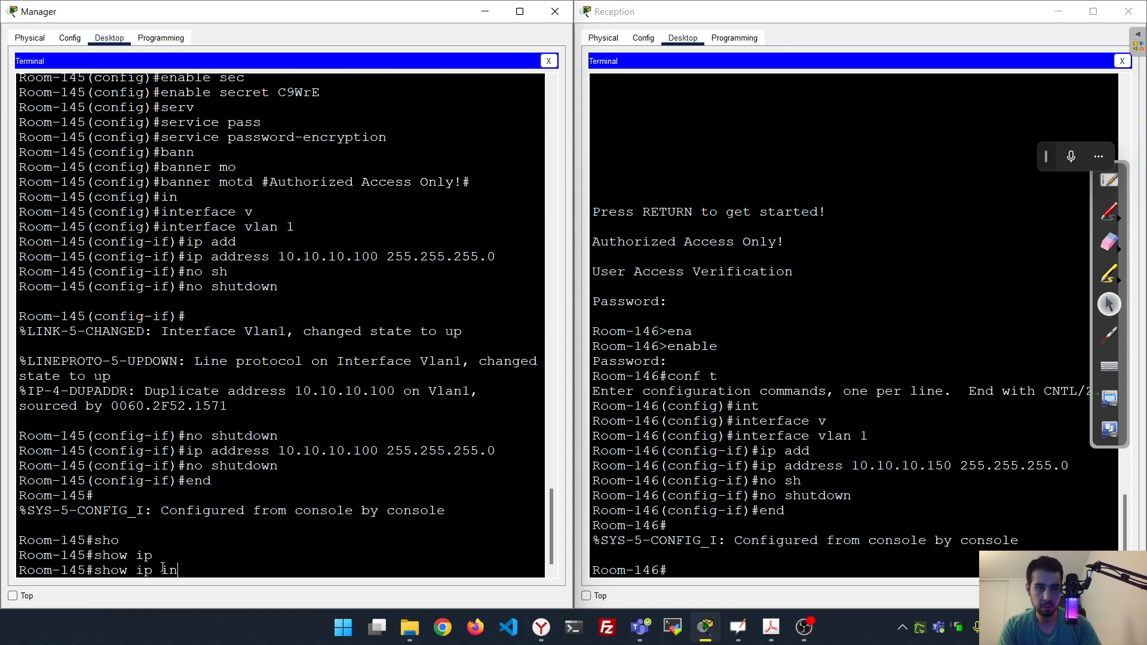
pyautogui.press('Tab')
pyautogui.write('br')
pyautogui.press('Tab')
pyautogui.press('Return')
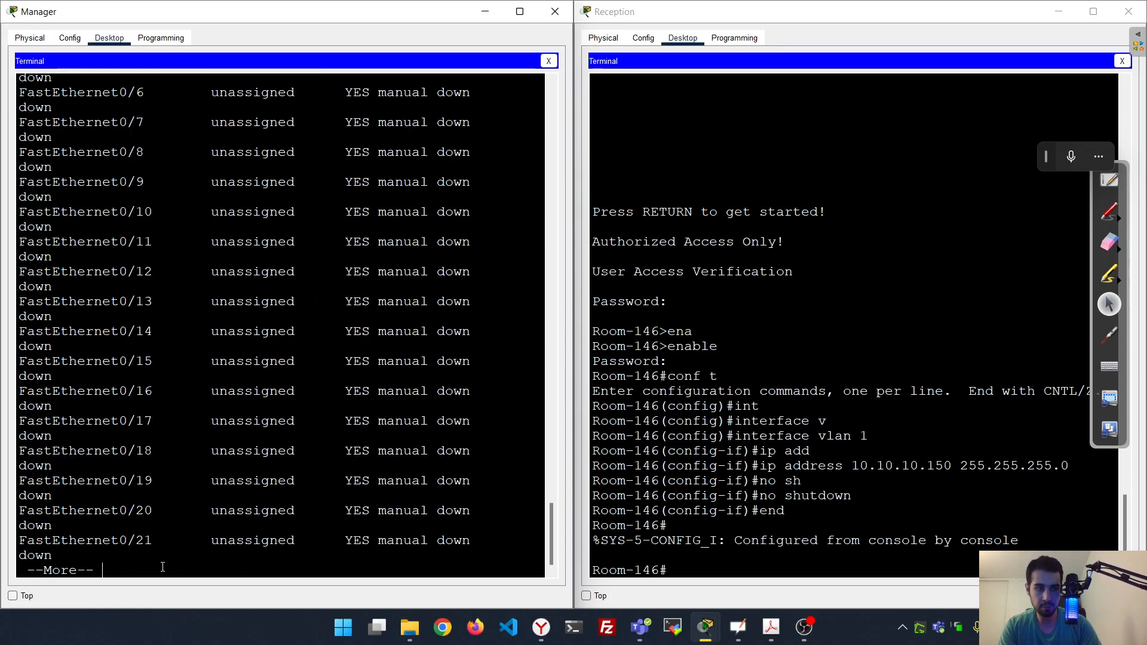
pyautogui.press('space')
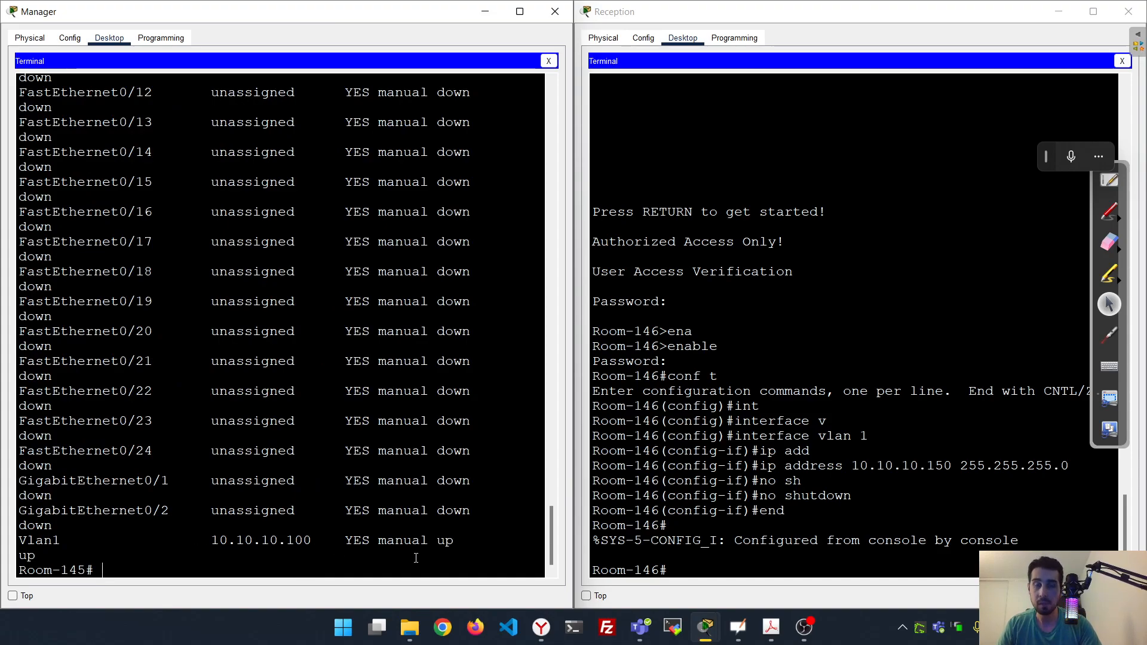
# Run show ip interface brief on Room-146 to confirm Vlan1 is up at 10.10.10.150
pyautogui.click(900, 534)
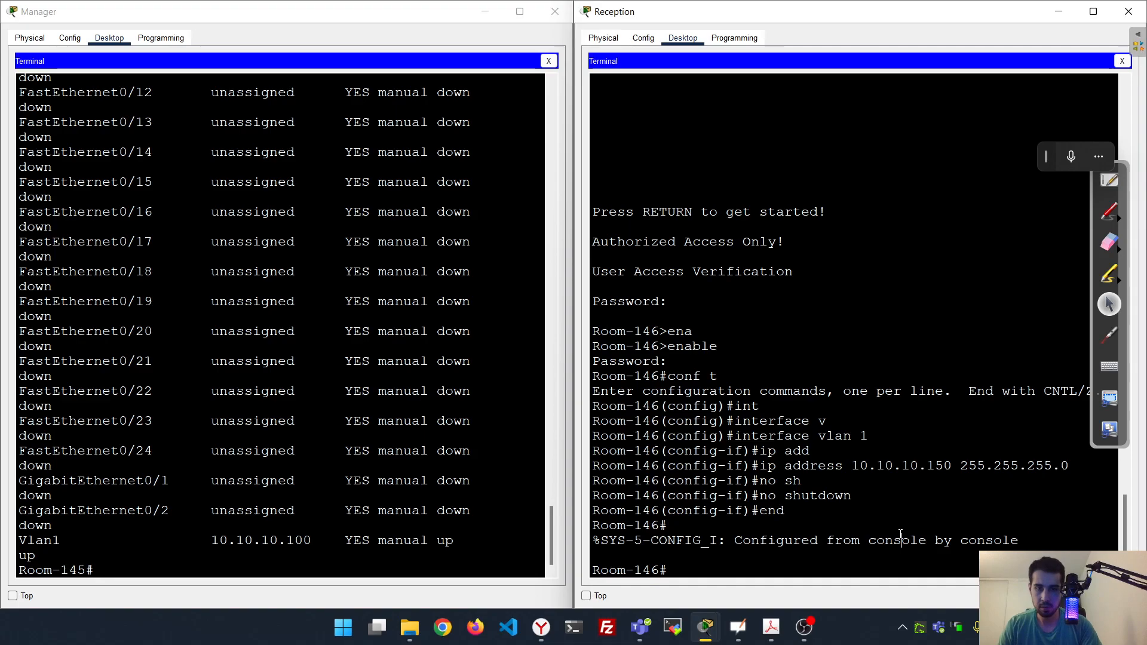
pyautogui.write('sh')
pyautogui.press('Tab')
pyautogui.write('ip')
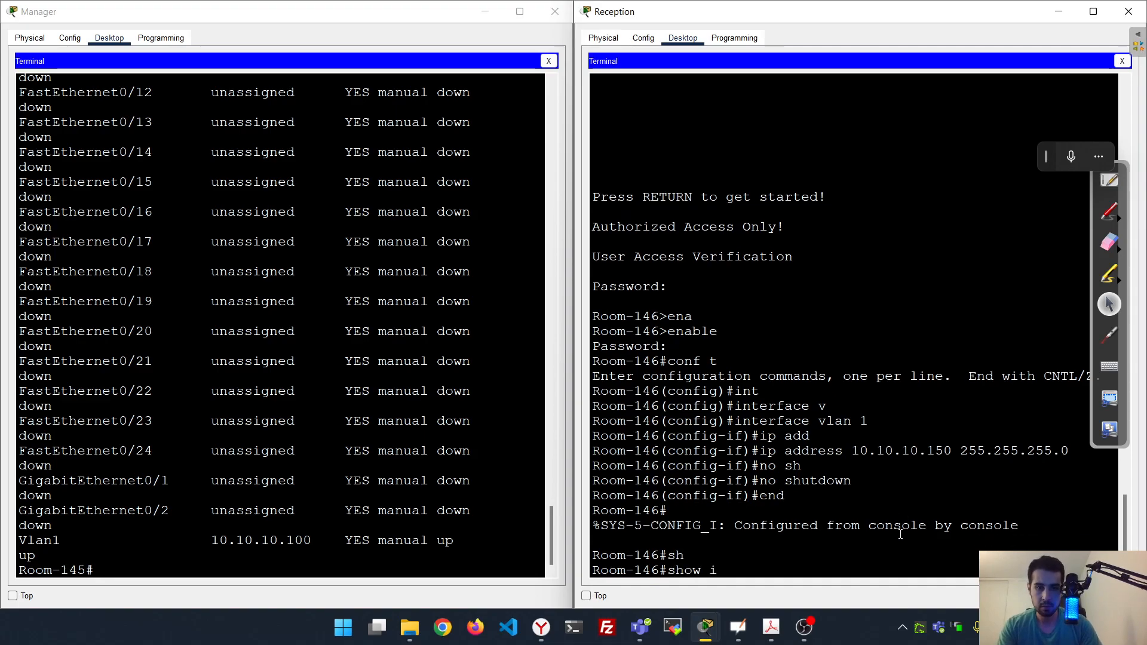
pyautogui.press('Tab')
pyautogui.write('in')
pyautogui.press('Tab')
pyautogui.write('b')
pyautogui.press('Tab')
pyautogui.press('Return')
pyautogui.press('space')
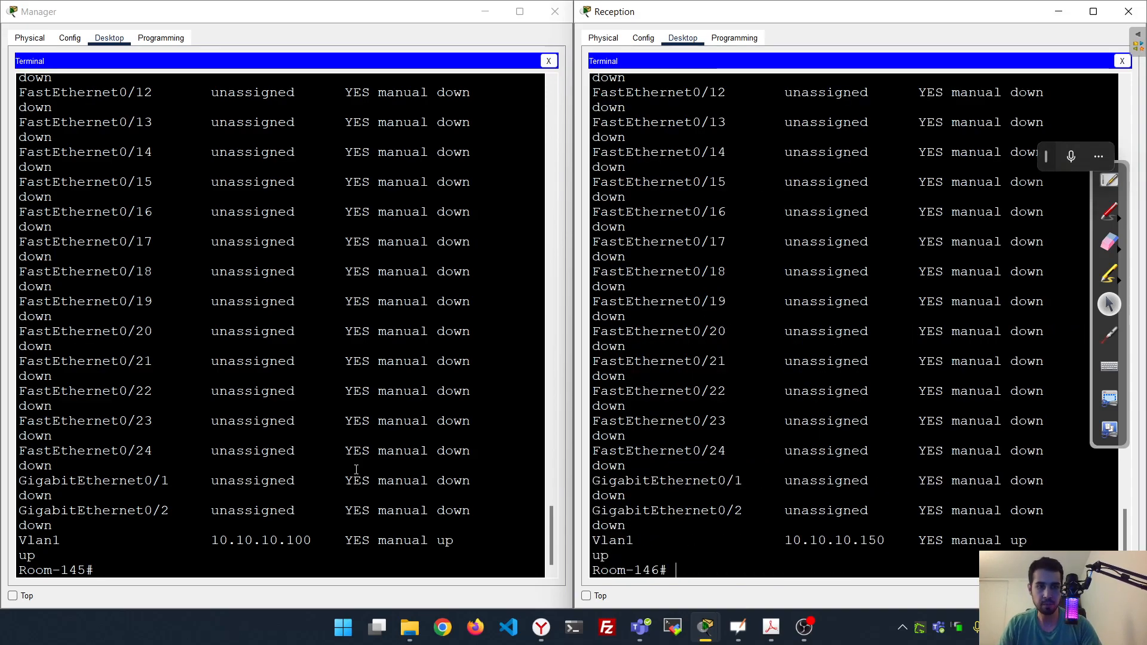
# Save the running configuration to startup-config with copy run start on Room-146, then Room-145
pyautogui.write('copu')
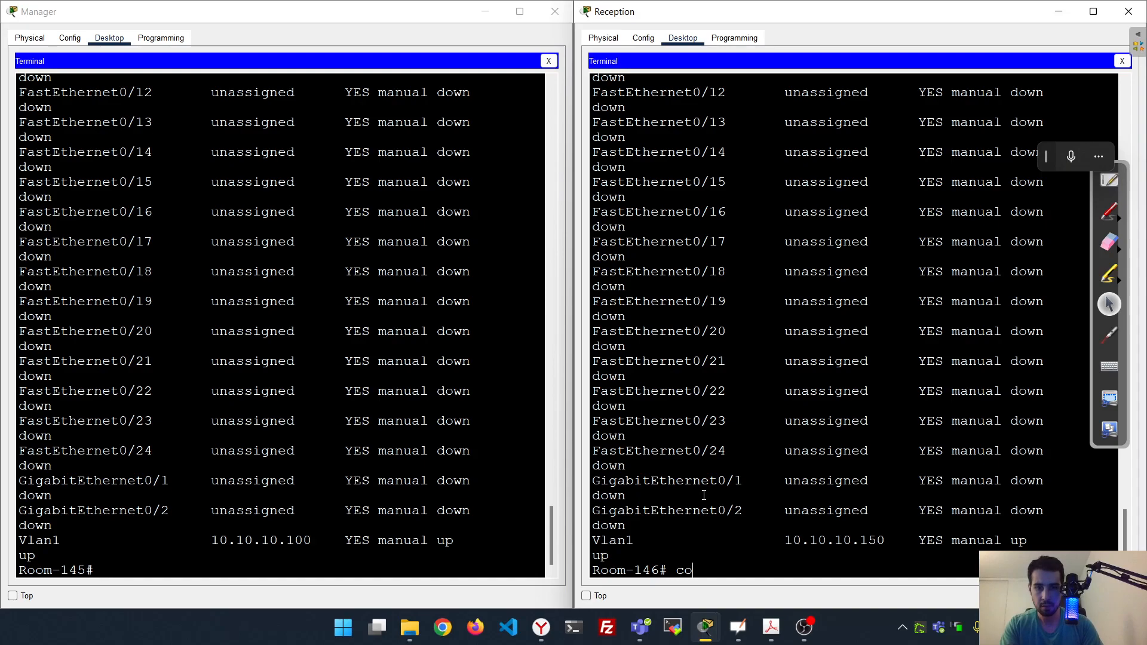
pyautogui.press('BackSpace')
pyautogui.press('BackSpace')
pyautogui.press('BackSpace')
pyautogui.press('BackSpace')
pyautogui.write('cop')
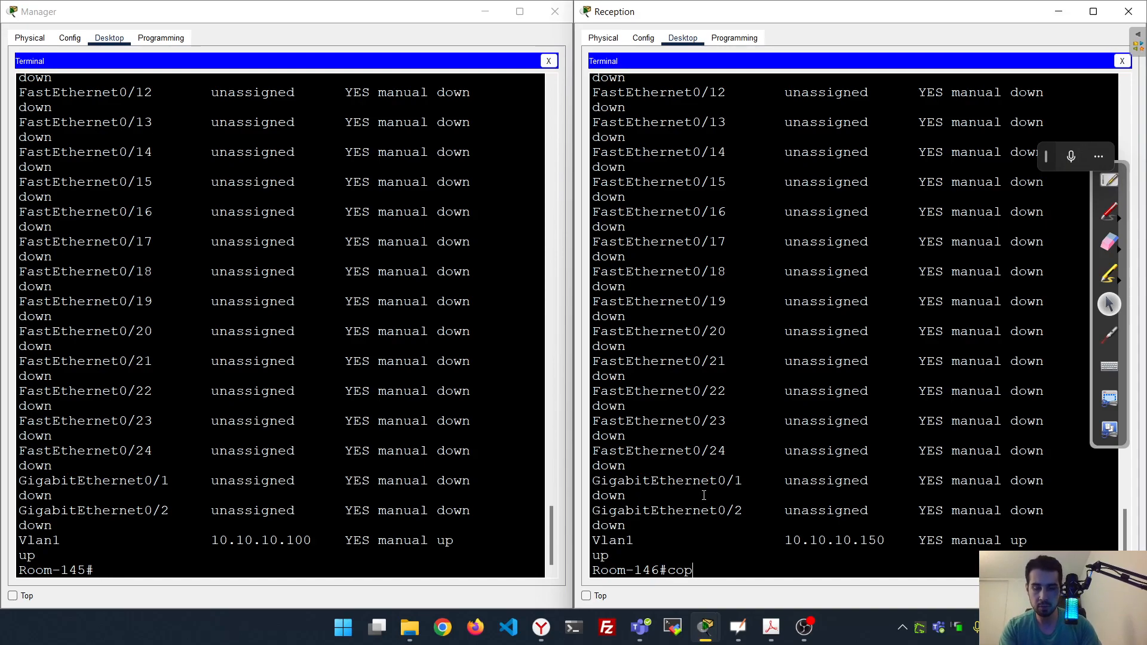
pyautogui.write('y')
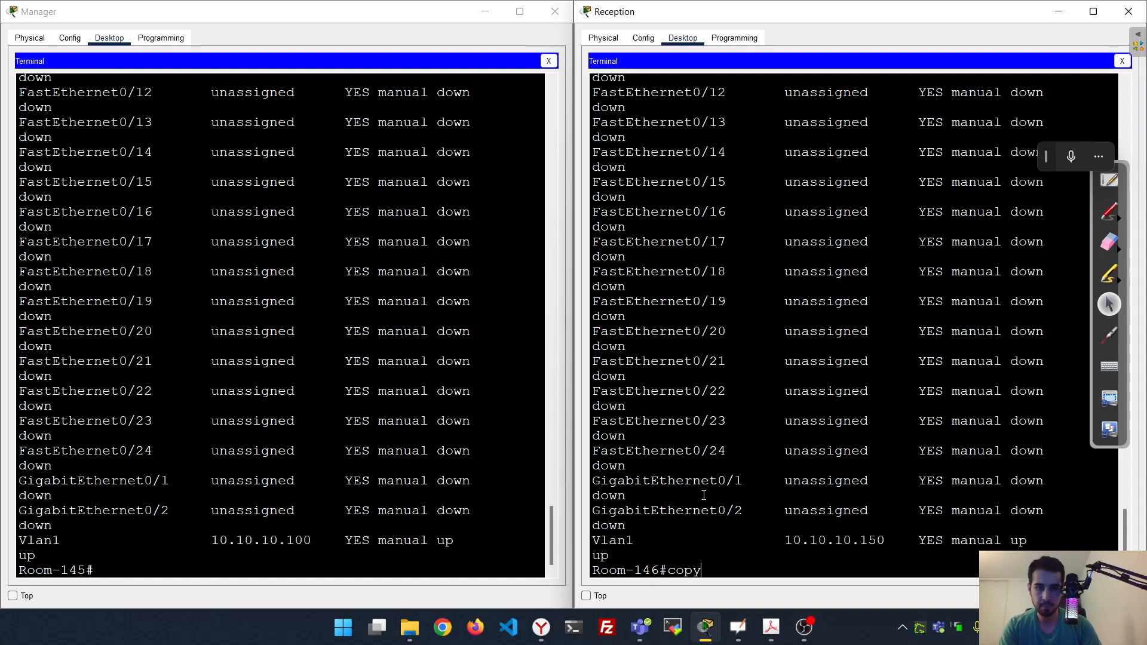
pyautogui.write(' run start')
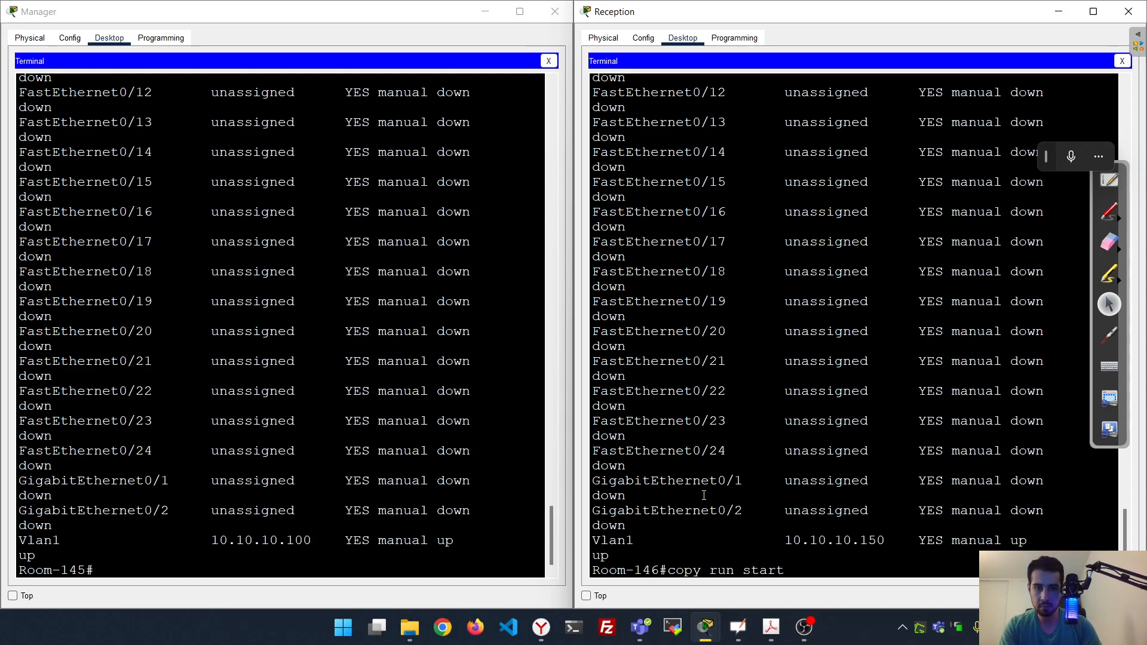
pyautogui.press('Return')
pyautogui.press('Return')
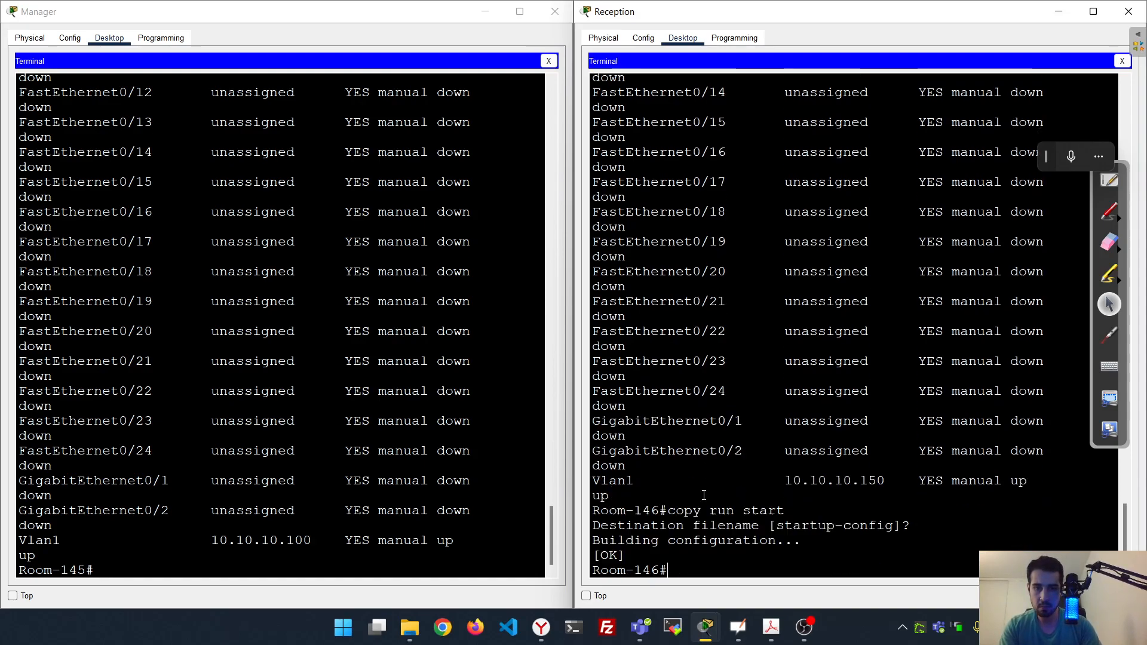
pyautogui.click(383, 495)
pyautogui.write('ci')
pyautogui.press('BackSpace')
pyautogui.write('opy')
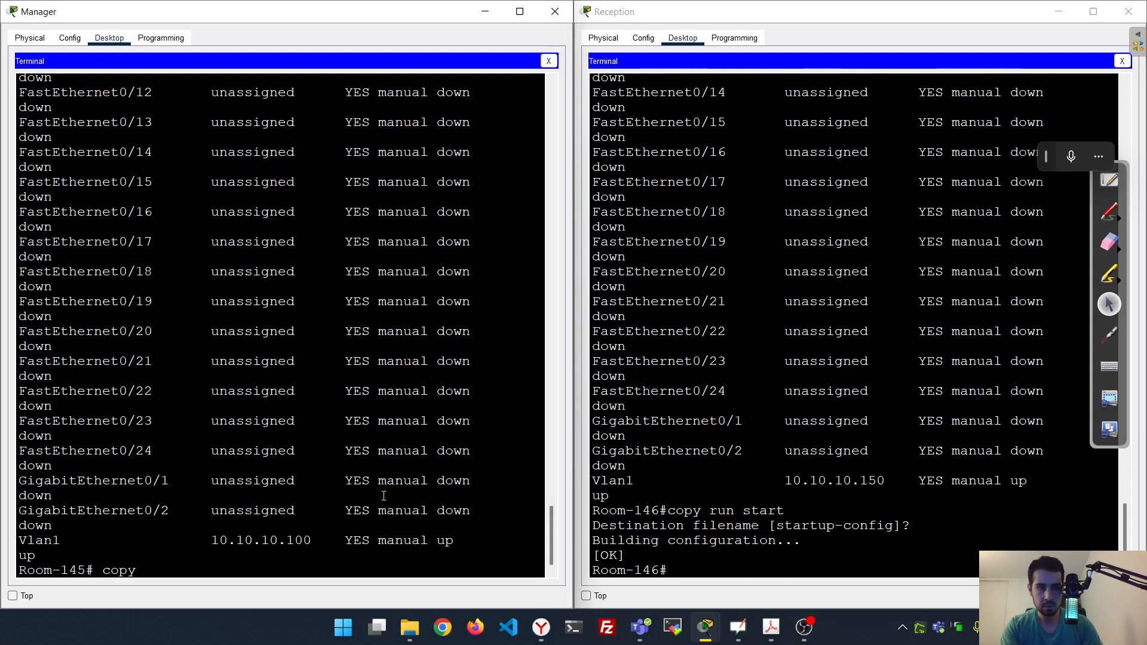
pyautogui.write(' run start')
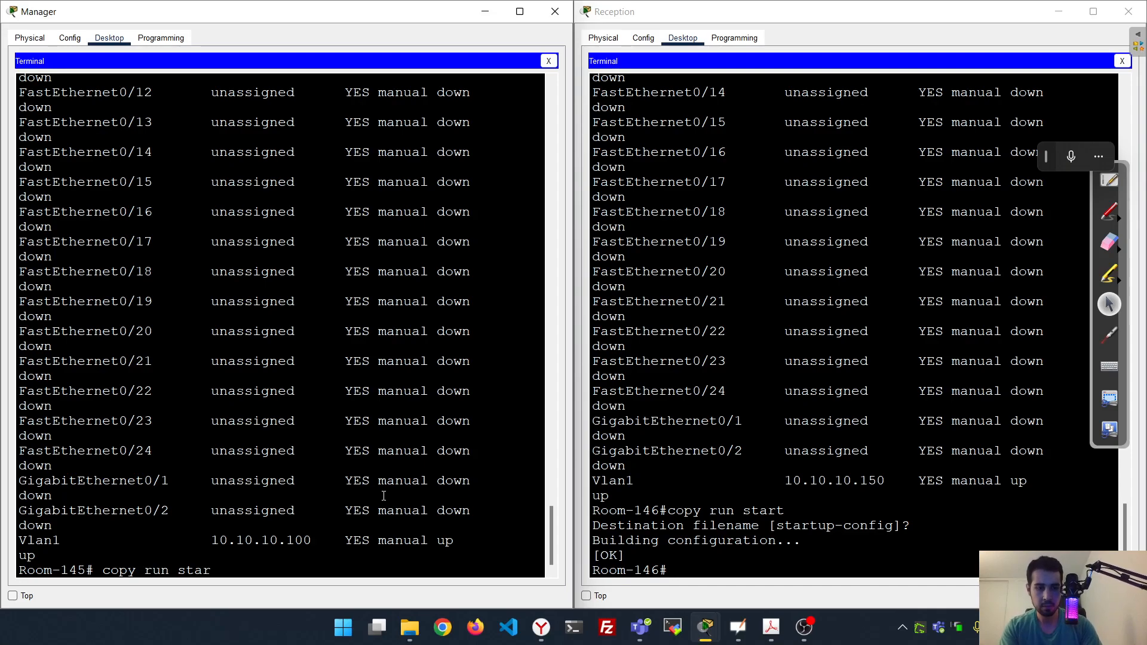
pyautogui.press('Return')
pyautogui.press('Return')
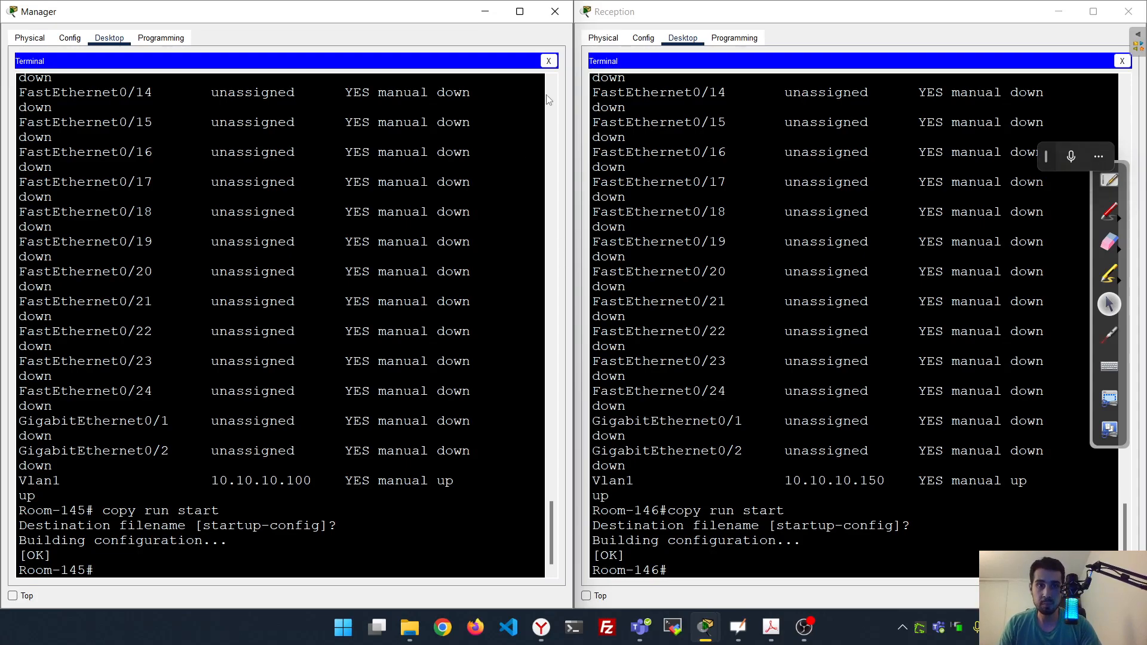
# Close both PC terminal windows and maximize the network workspace again
pyautogui.click(555, 11)
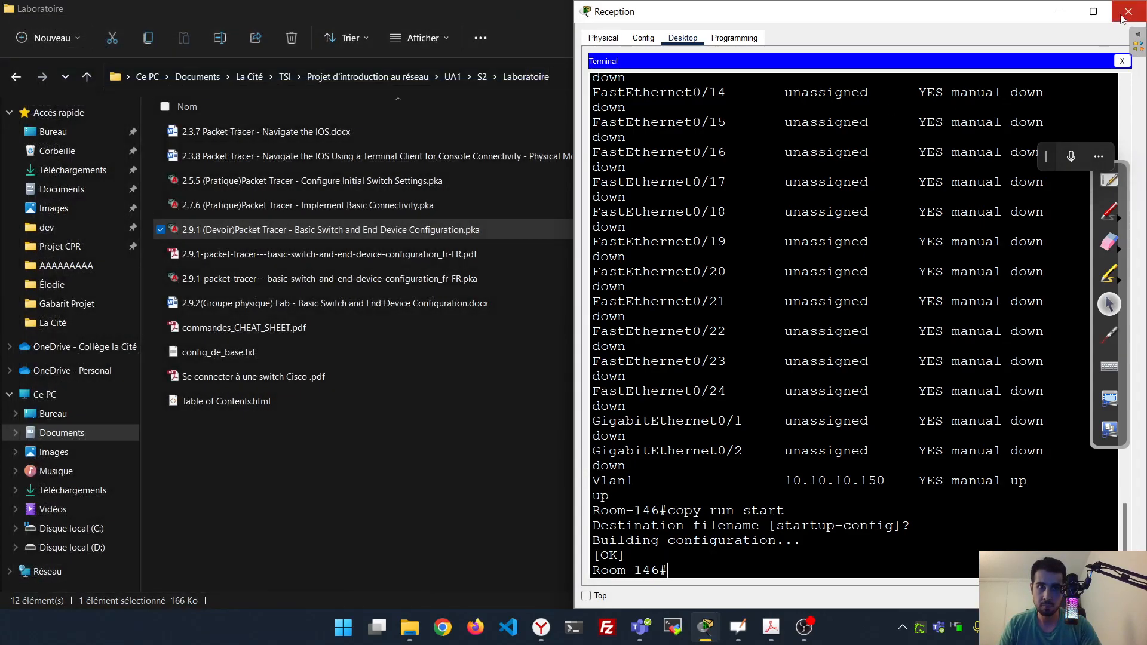
pyautogui.click(1124, 19)
pyautogui.moveTo(913, 10); pyautogui.dragTo(554, 223)
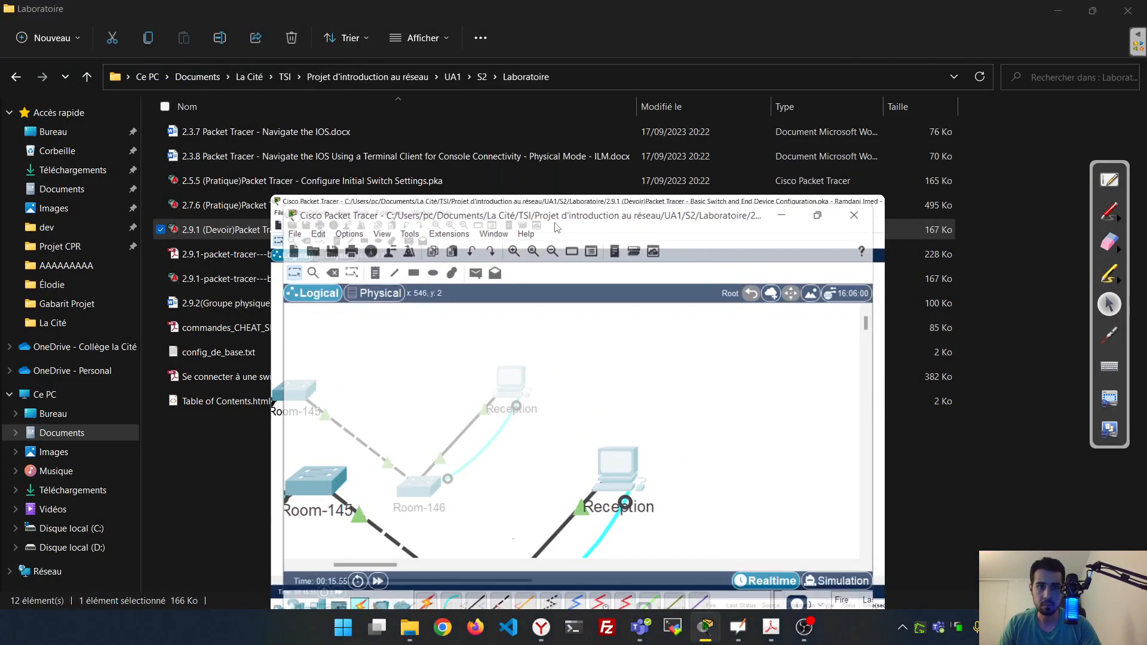
pyautogui.doubleClick(554, 224)
pyautogui.moveTo(267, 517); pyautogui.dragTo(192, 516)
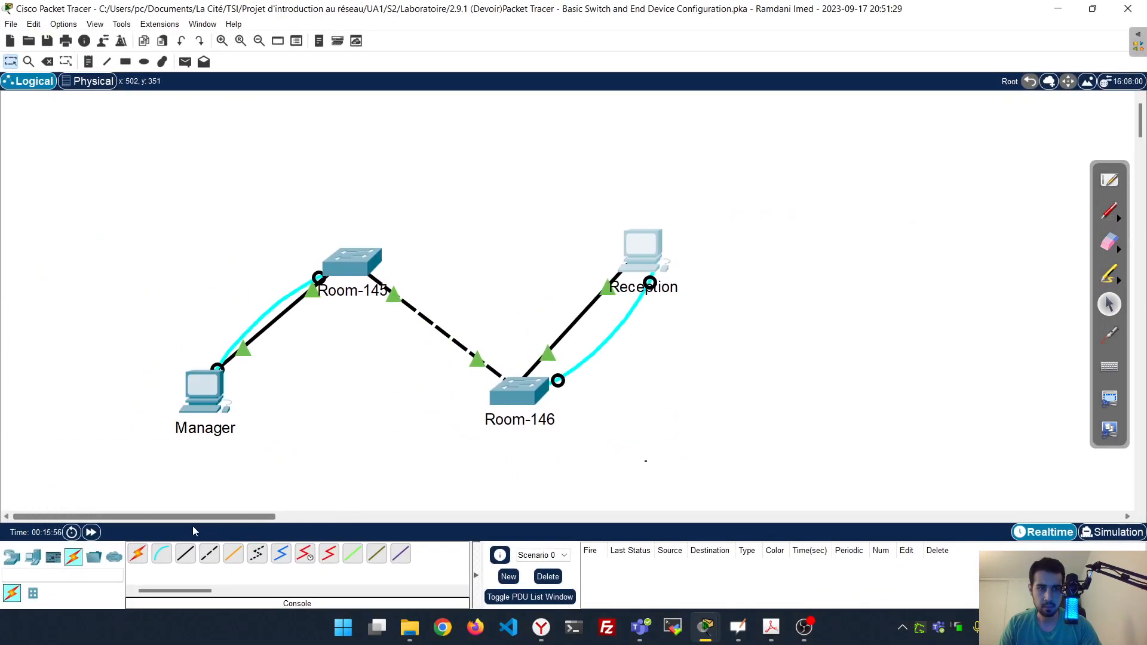
# Set the Manager PC's IPv4 address to 10.10.10.4 with subnet mask 255.255.255.0
pyautogui.click(202, 400)
pyautogui.moveTo(529, 119); pyautogui.dragTo(494, 79)
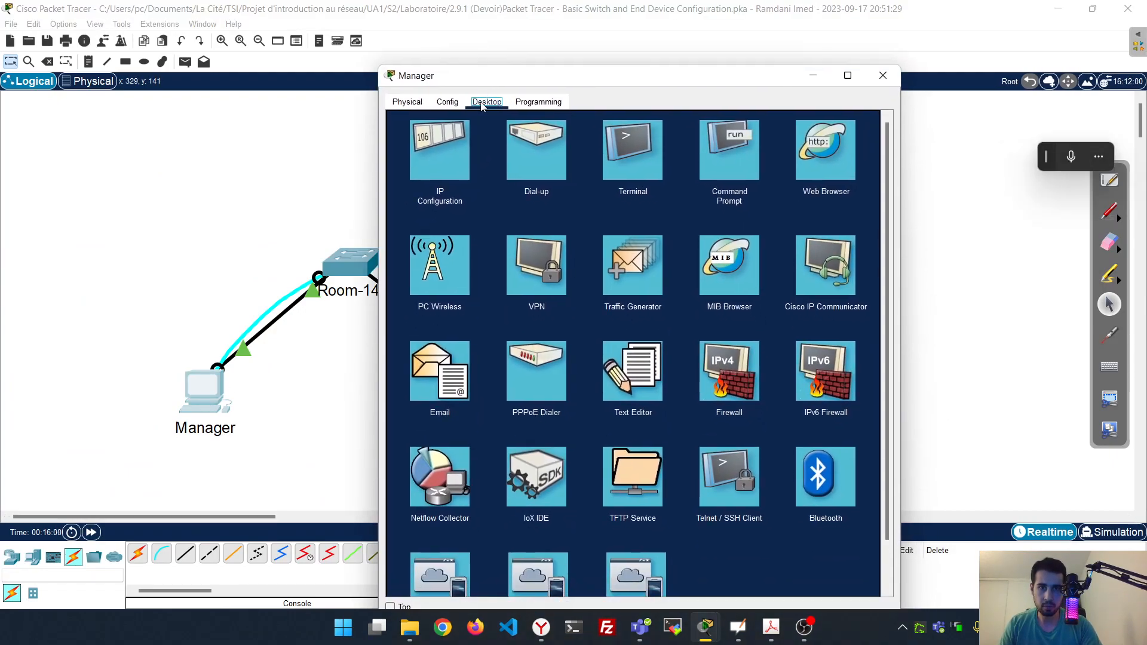
pyautogui.click(439, 160)
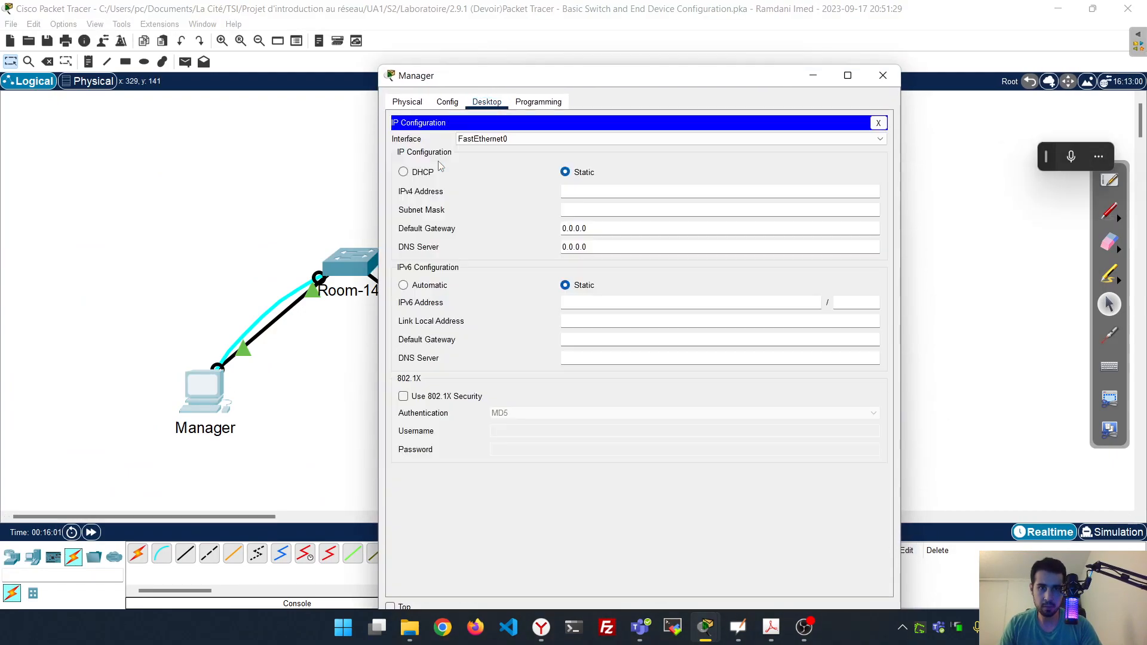
pyautogui.click(596, 193)
pyautogui.write('10.1.')
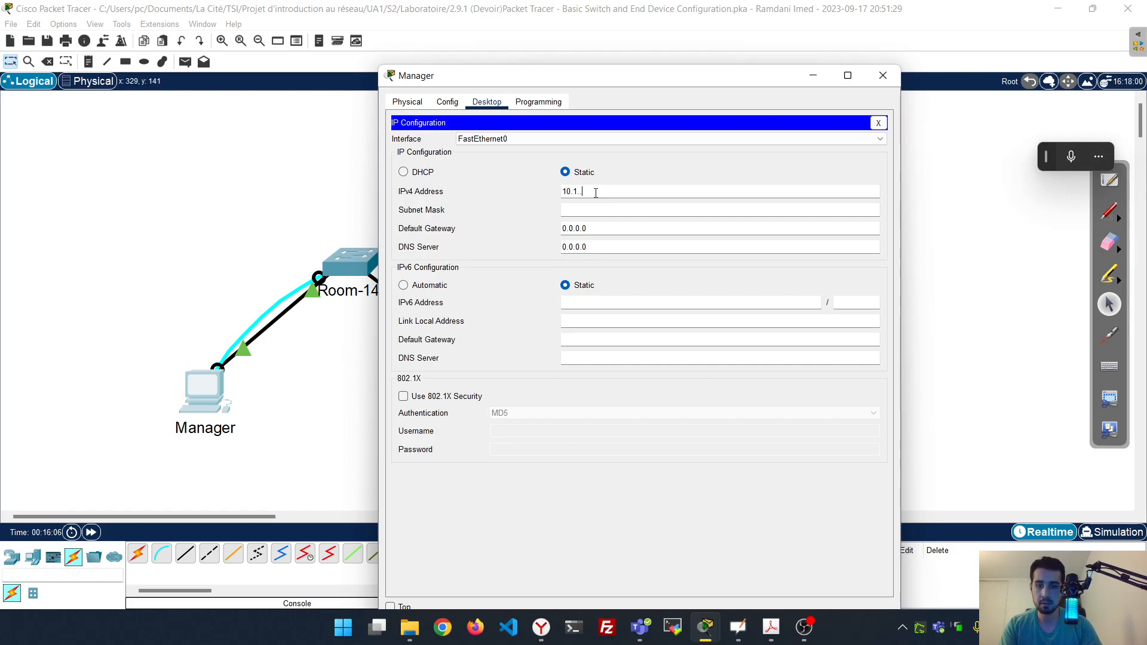
pyautogui.write('0.10')
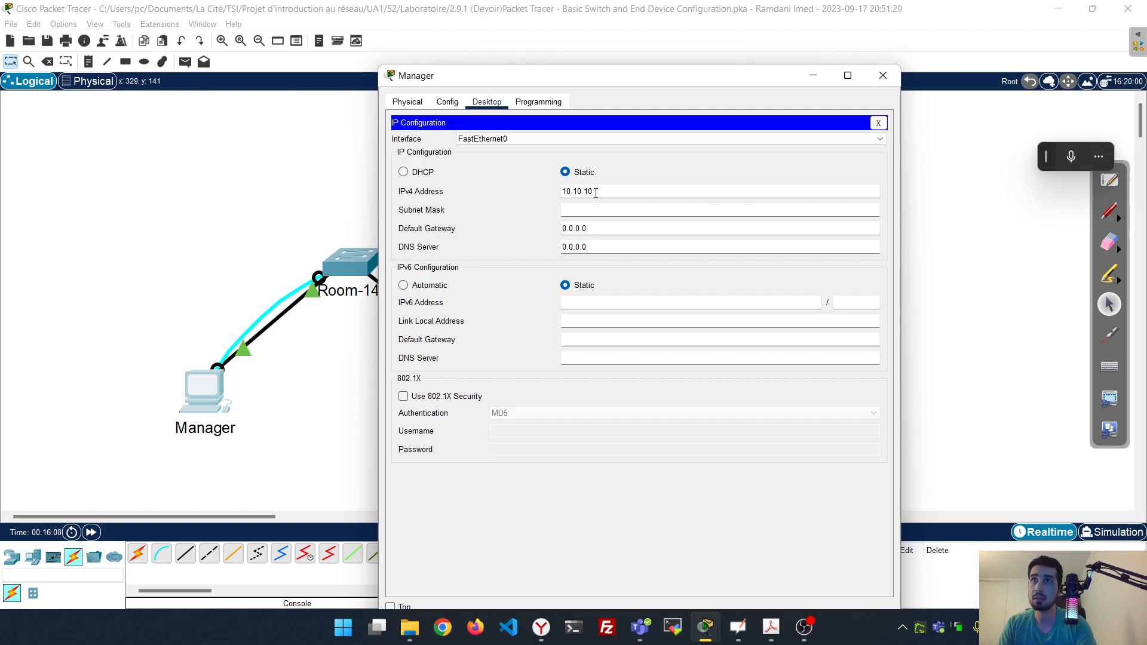
pyautogui.write('.4')
pyautogui.press('Tab')
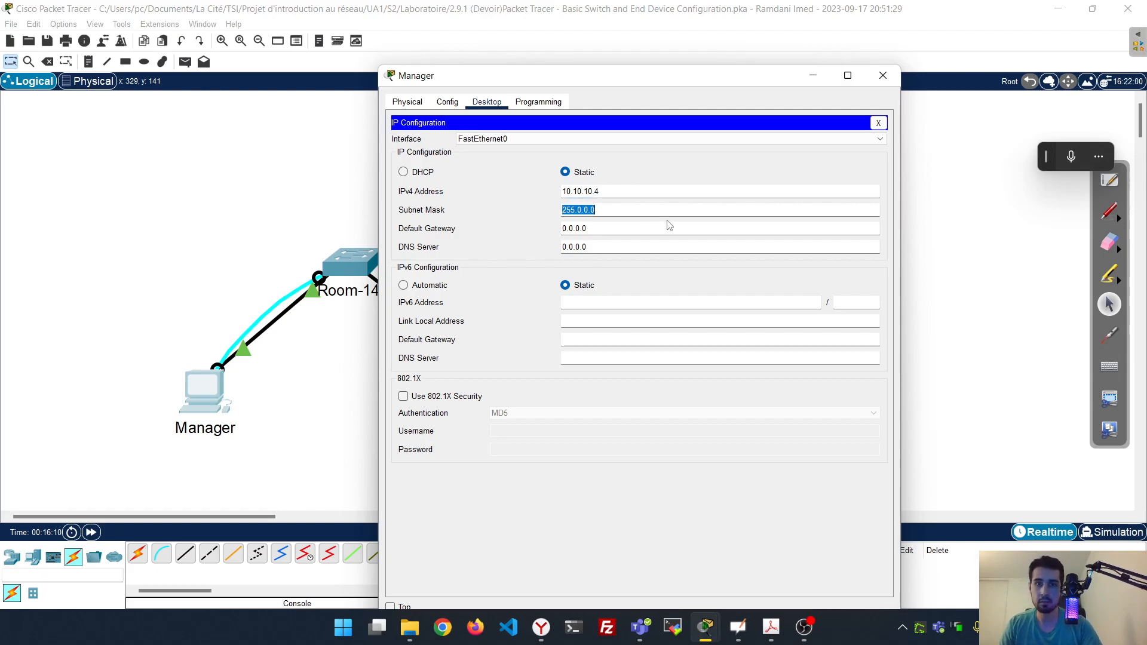
pyautogui.click(639, 213)
pyautogui.moveTo(640, 213); pyautogui.dragTo(528, 216)
pyautogui.write('255.255.255.0')
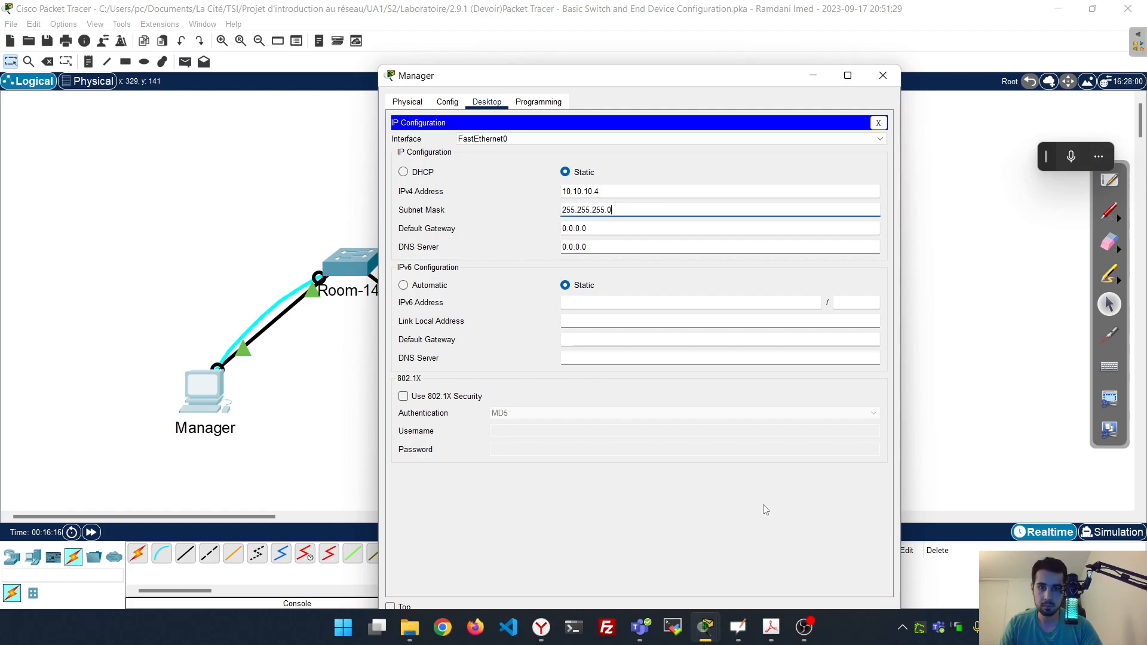
pyautogui.moveTo(685, 81); pyautogui.dragTo(615, 61)
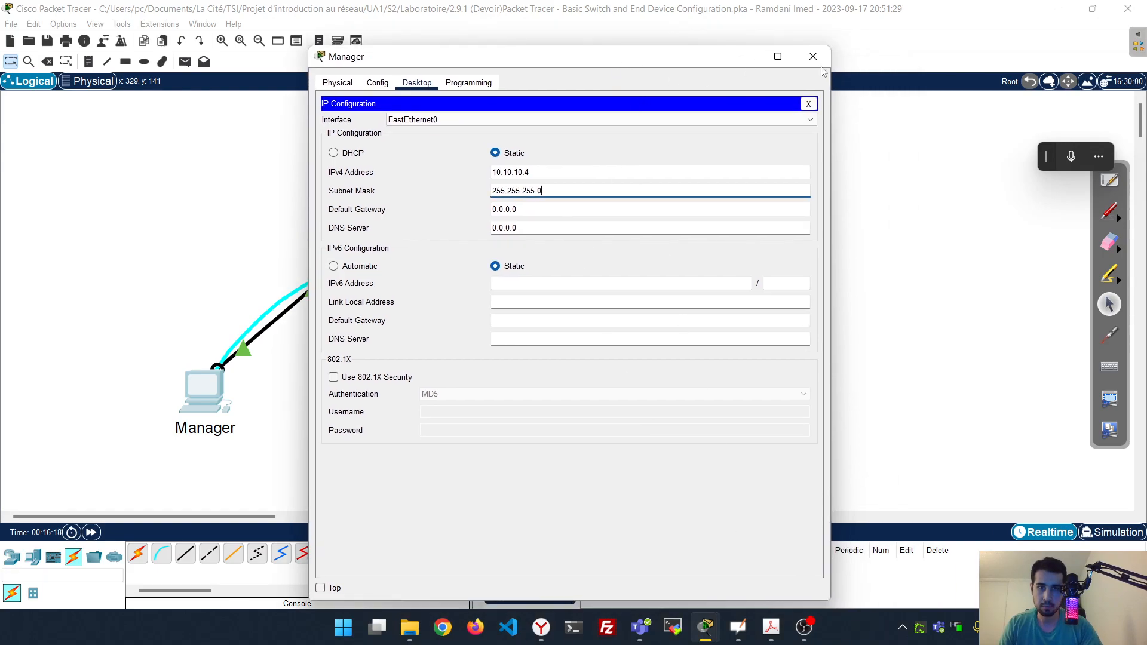
pyautogui.click(813, 56)
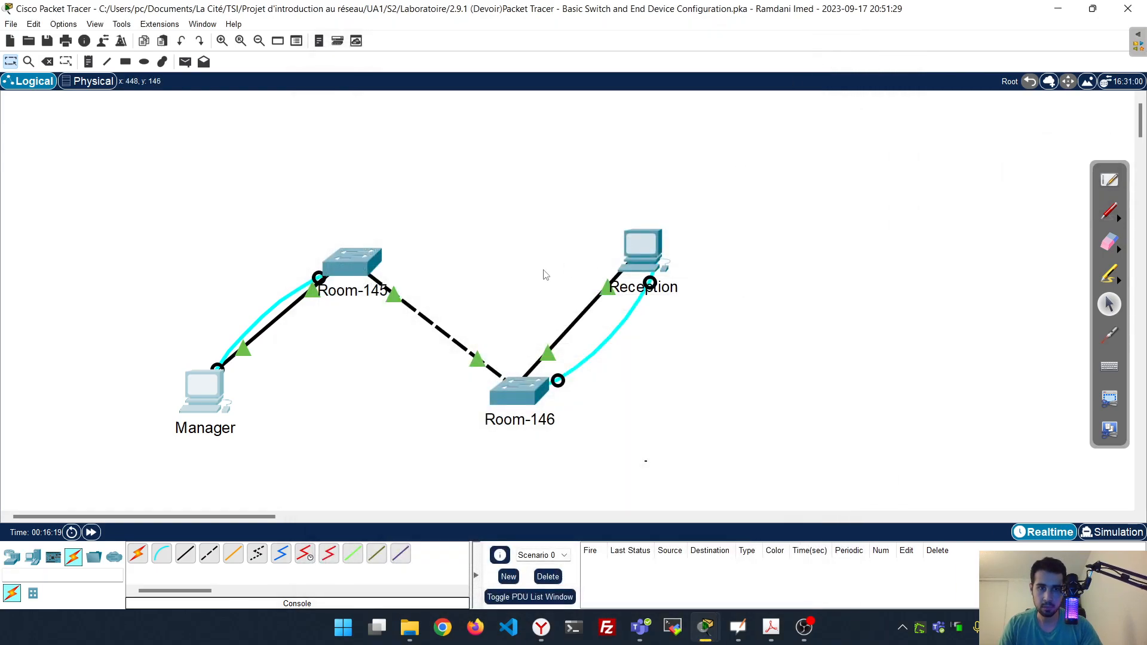
# Give the Reception PC IPv4 address 10.10.10.5 with subnet mask 255.255.255.0
pyautogui.click(653, 259)
pyautogui.click(481, 210)
pyautogui.click(632, 206)
pyautogui.write('10.10.10')
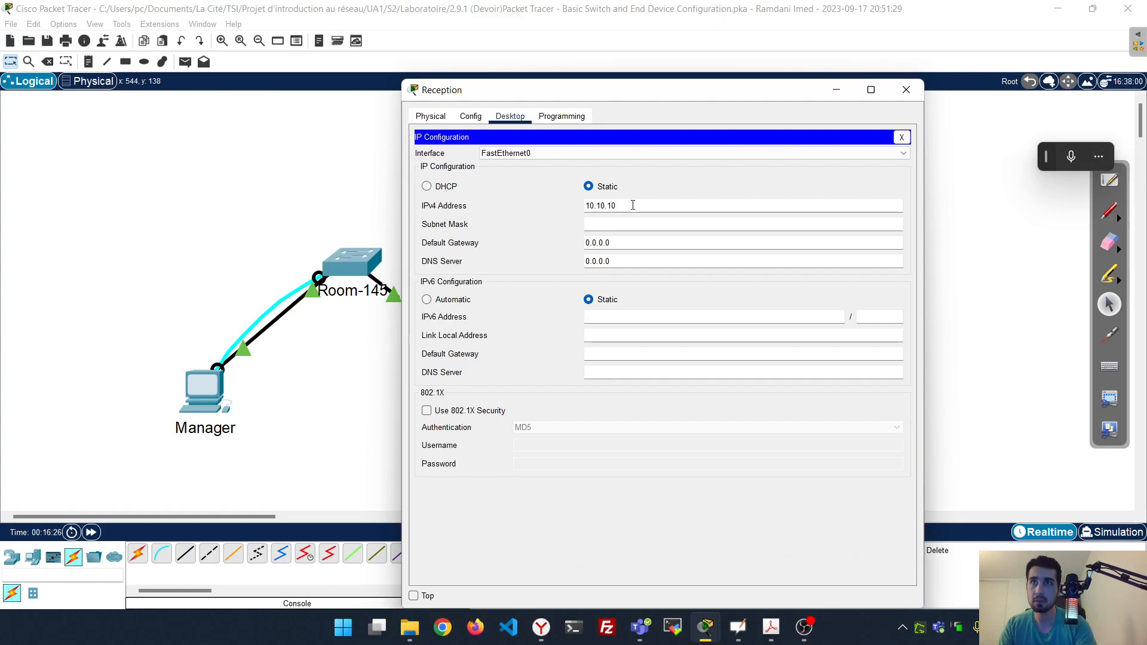
pyautogui.write('.5')
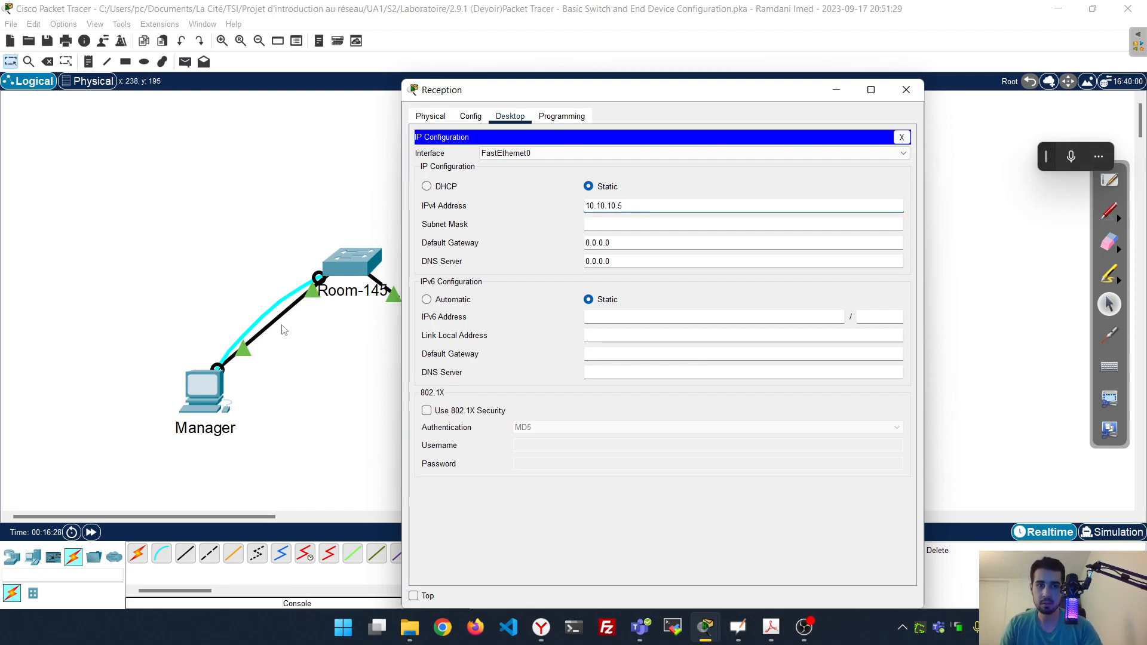
pyautogui.click(602, 227)
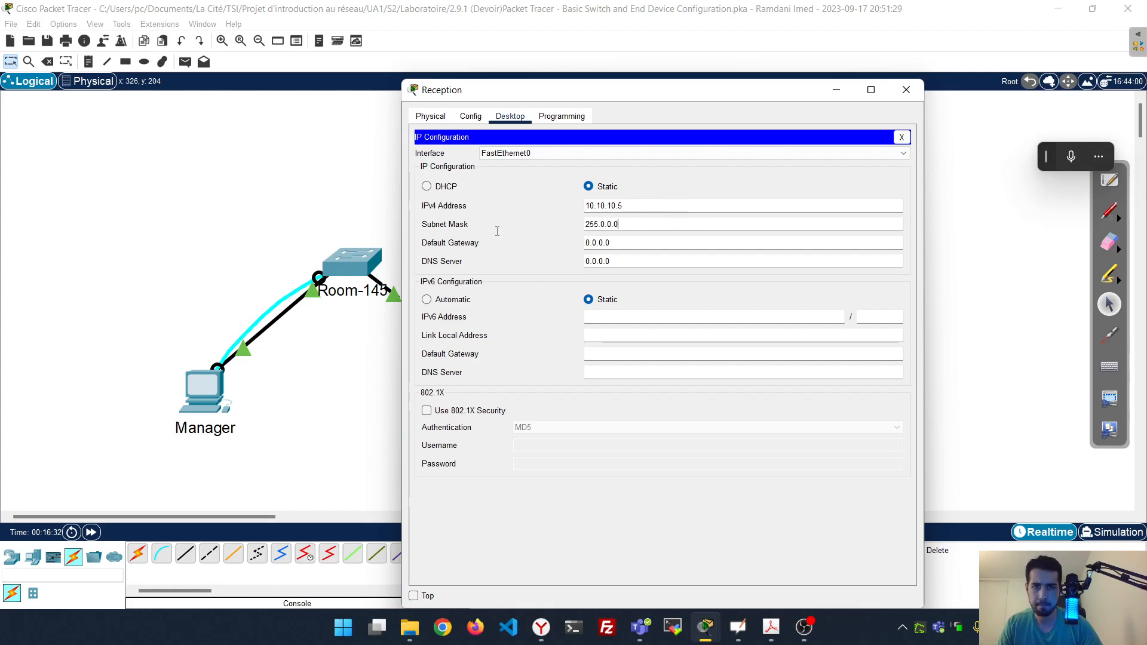
pyautogui.doubleClick(642, 224)
pyautogui.write('255.255.255.0')
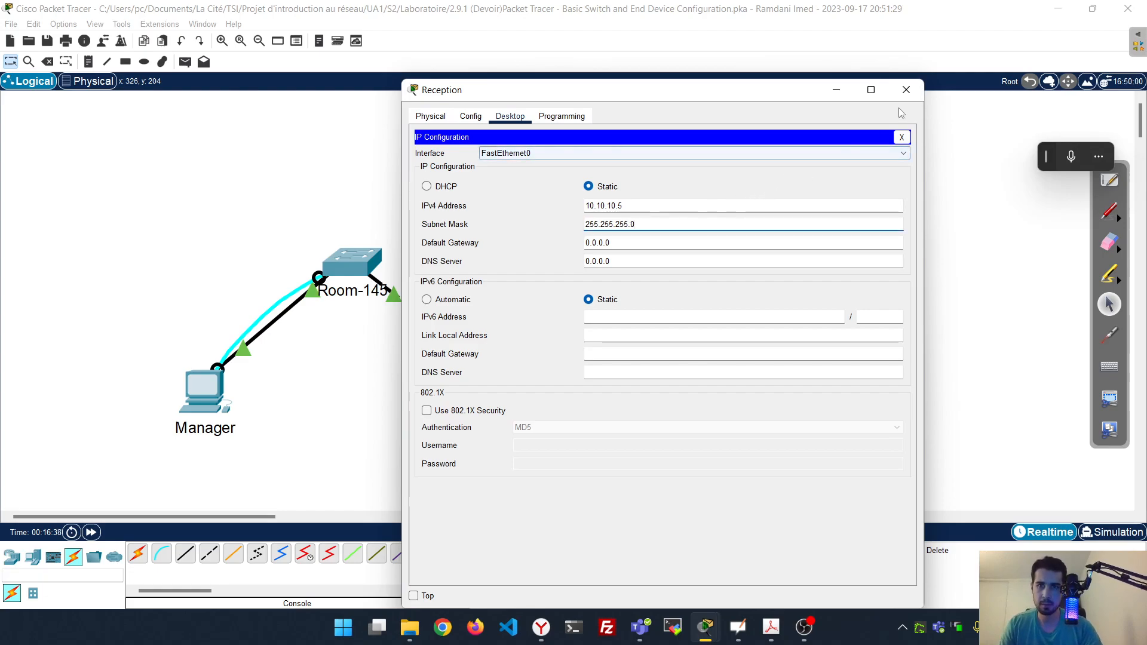
pyautogui.click(907, 90)
# Check the Manager PC's IP configuration, then close its window
pyautogui.click(221, 383)
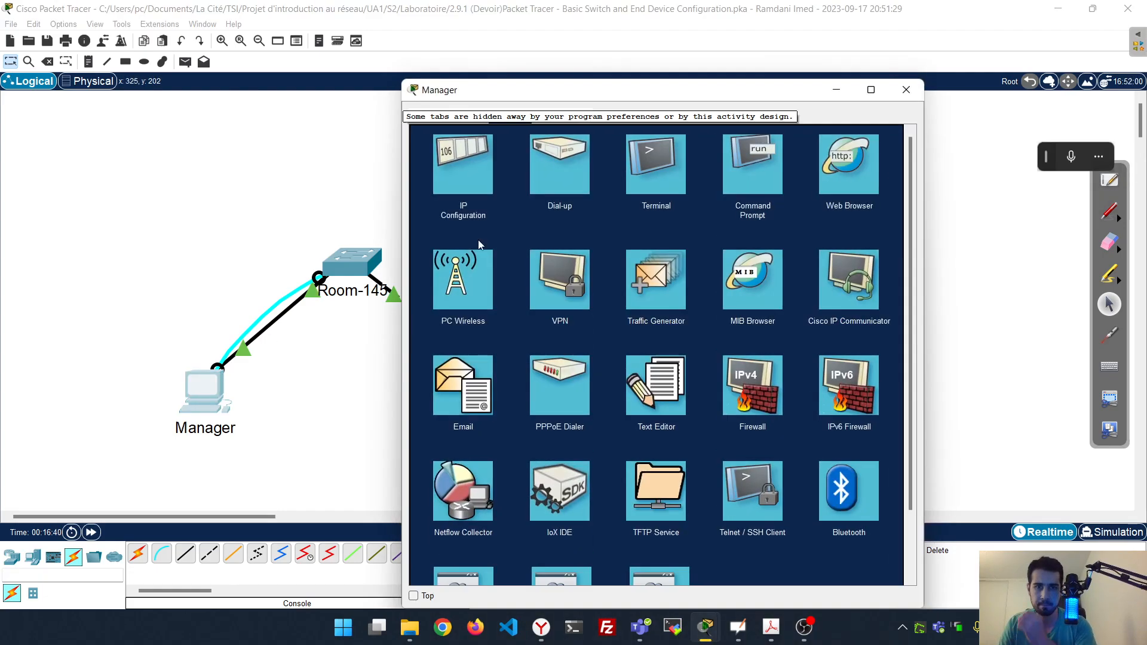
pyautogui.click(461, 160)
pyautogui.click(907, 90)
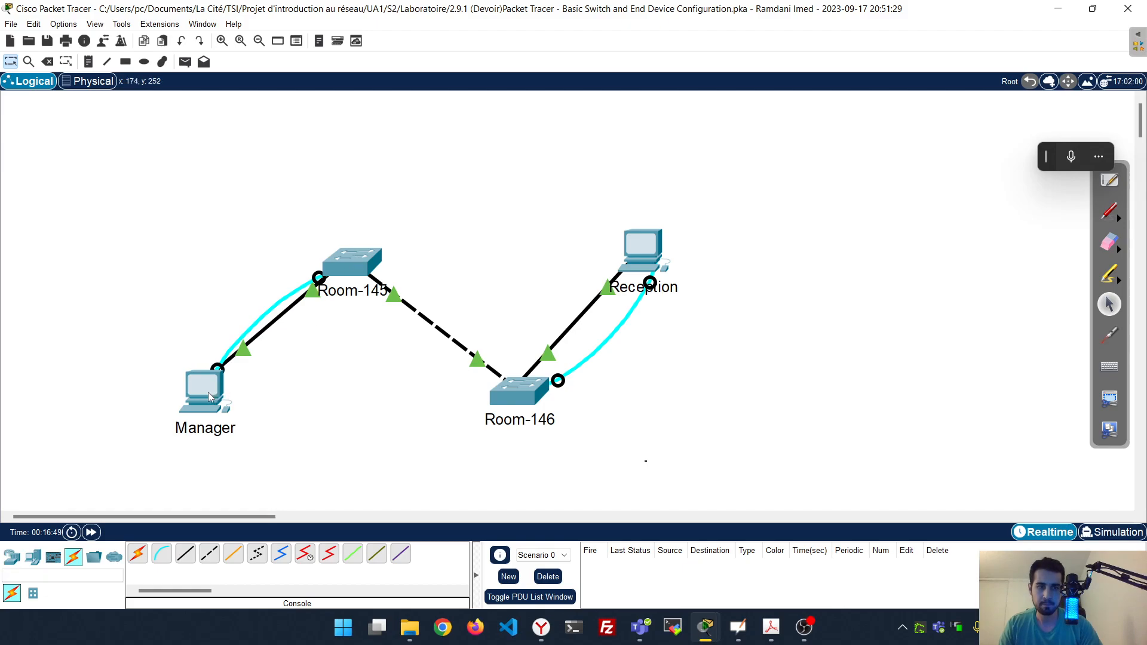
pyautogui.scroll(-6, 486, 365)
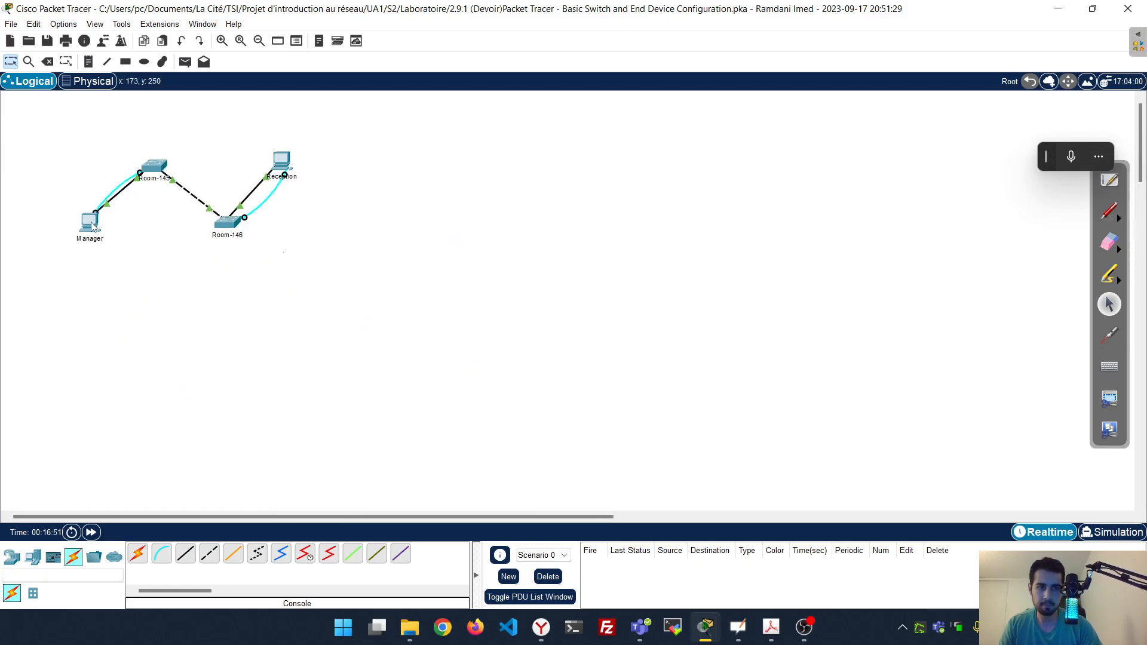
pyautogui.click(94, 226)
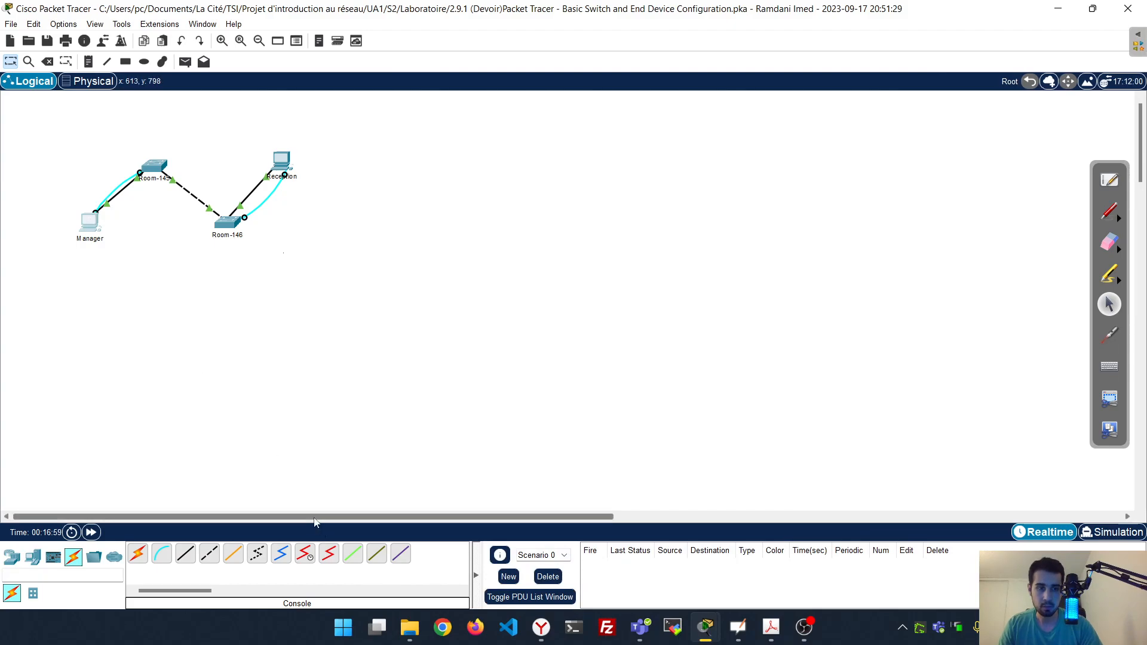
pyautogui.scroll(3, 95, 185)
pyautogui.scroll(2, 233, 225)
pyautogui.scroll(-1, 444, 451)
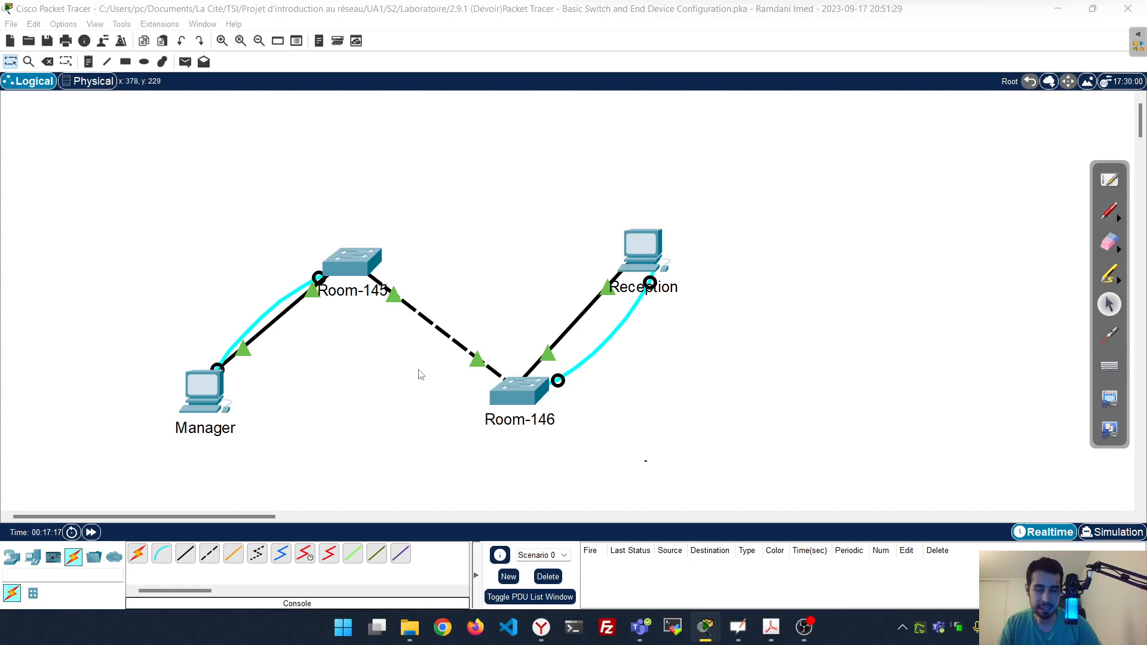
# From the Manager PC's command prompt, ping 10.10.10.100
pyautogui.click(215, 391)
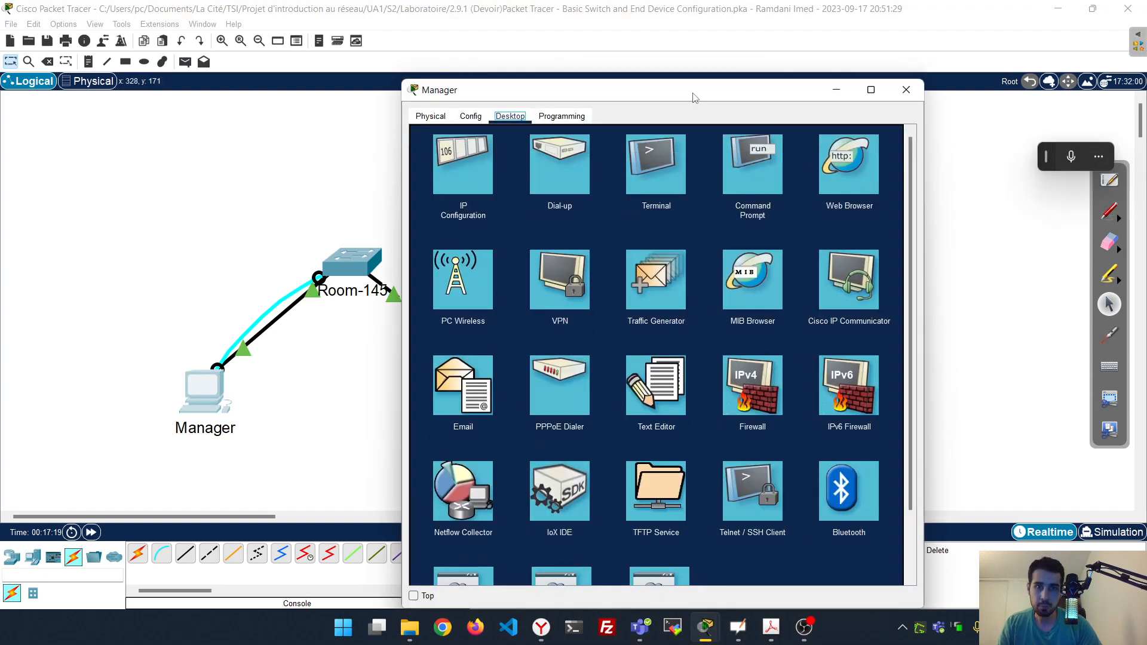
pyautogui.moveTo(695, 95); pyautogui.dragTo(769, 64)
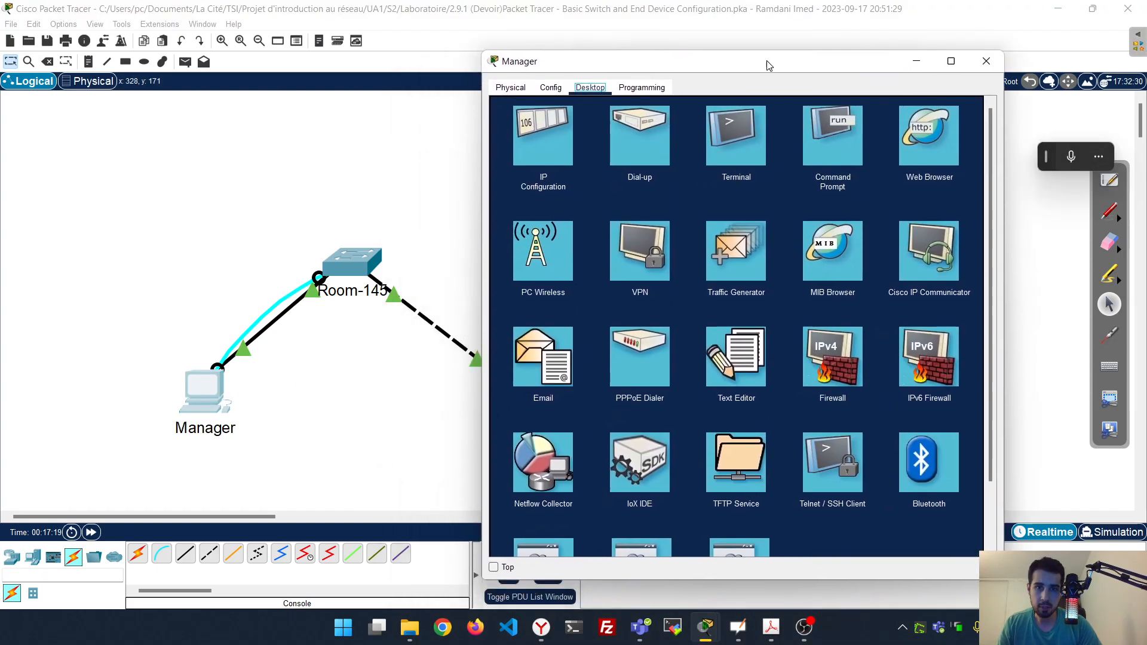
pyautogui.click(833, 148)
pyautogui.write('ping')
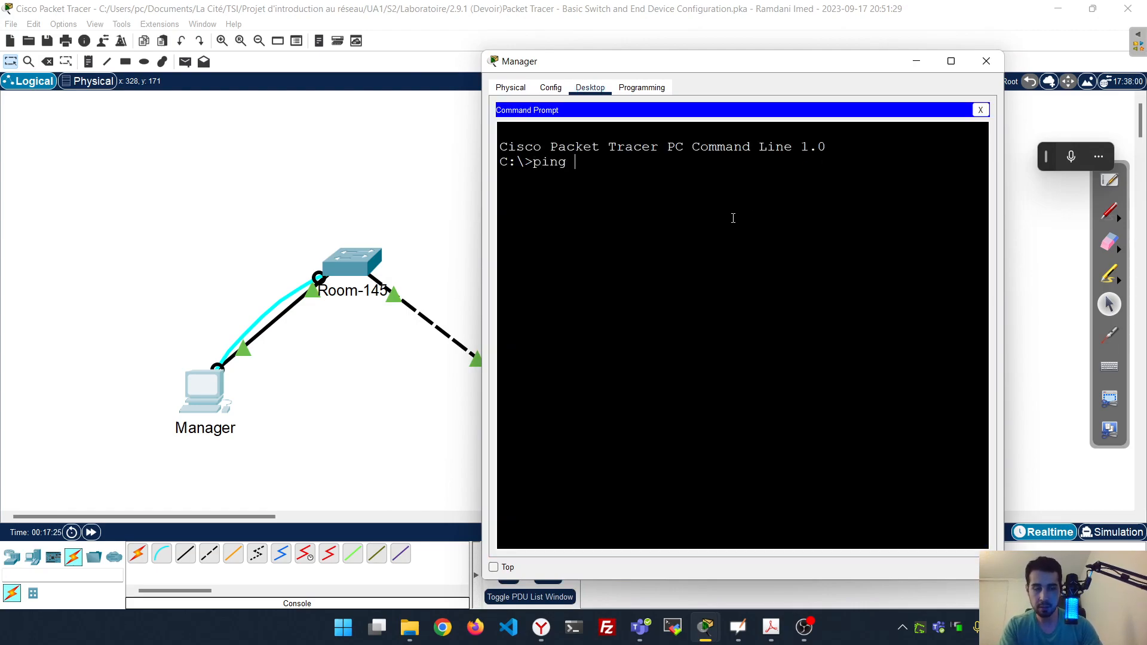
pyautogui.write(' 10.10.10.100')
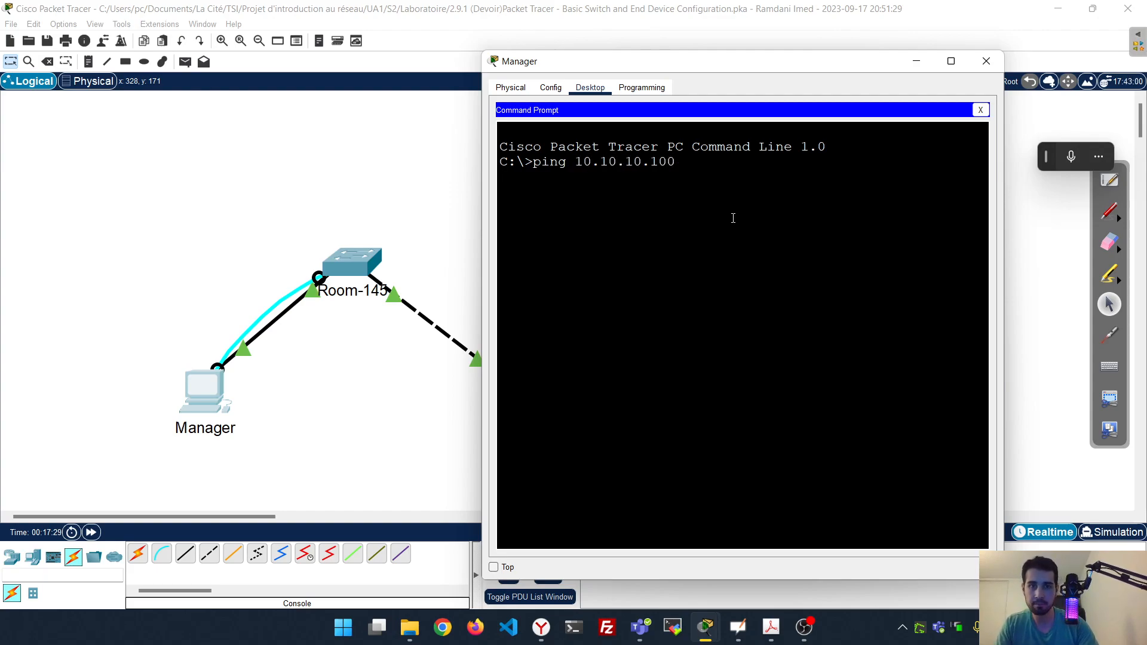
pyautogui.press('Return')
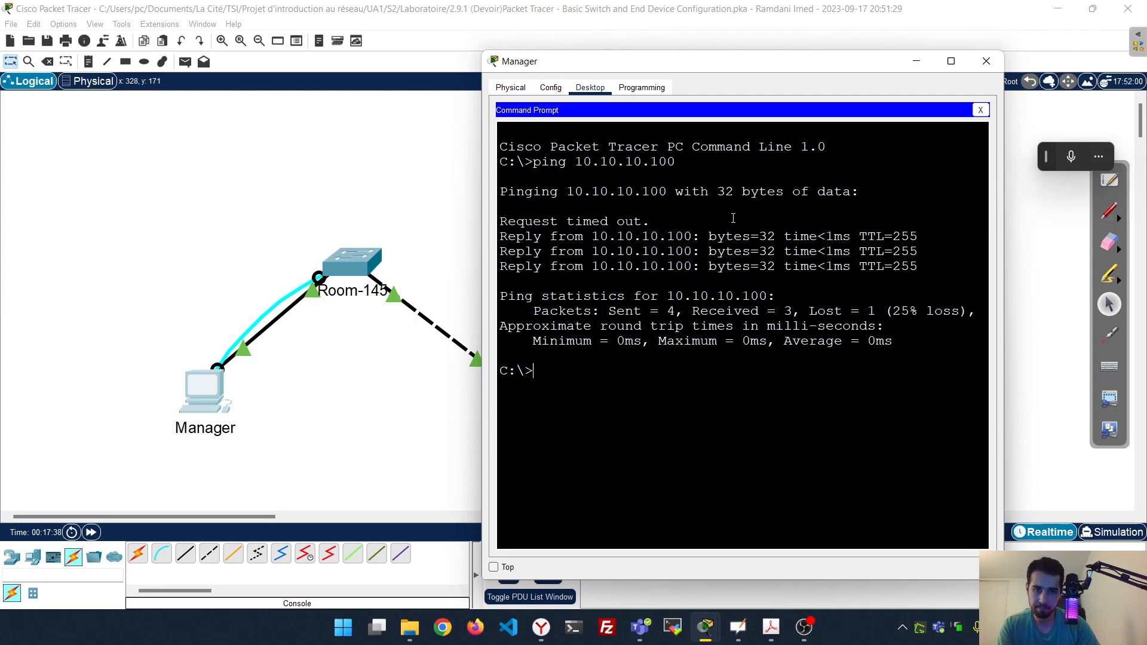
# Repeat the ping to 10.10.10.100 for 4 of 4 replies, then move Manager's window aside
pyautogui.press('Up')
pyautogui.press('Return')
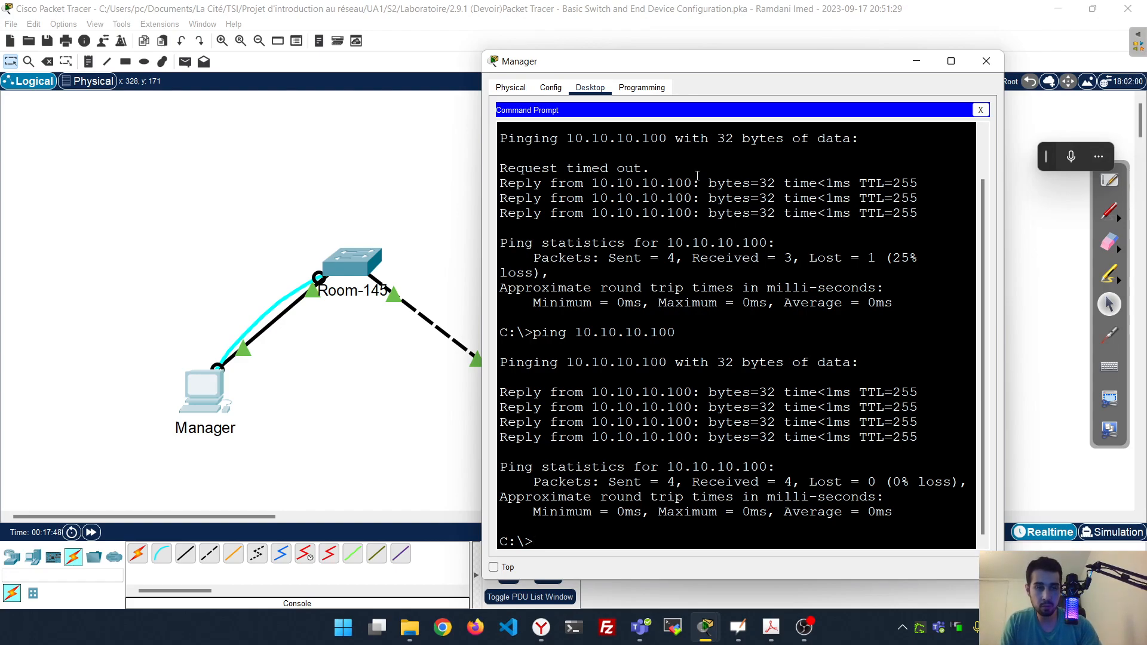
pyautogui.moveTo(702, 61); pyautogui.dragTo(428, 148)
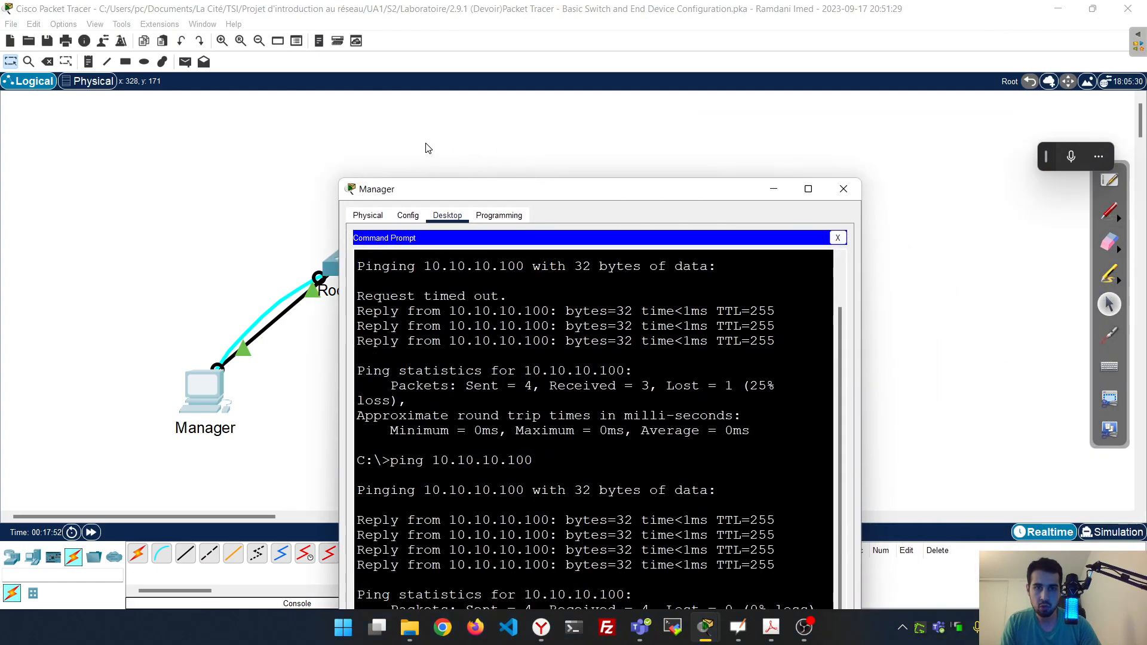
pyautogui.moveTo(459, 193); pyautogui.dragTo(193, 72)
# Open Reception's command prompt beside Manager's window and ping 10.10.10.150
pyautogui.click(644, 246)
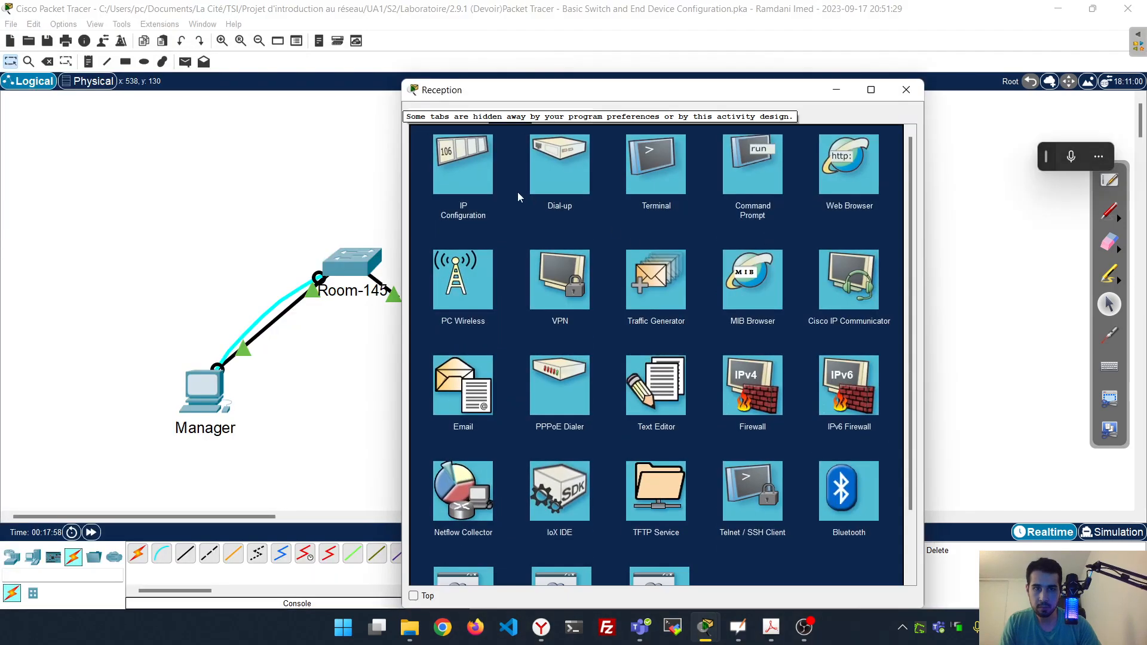
pyautogui.click(741, 171)
pyautogui.moveTo(705, 627)
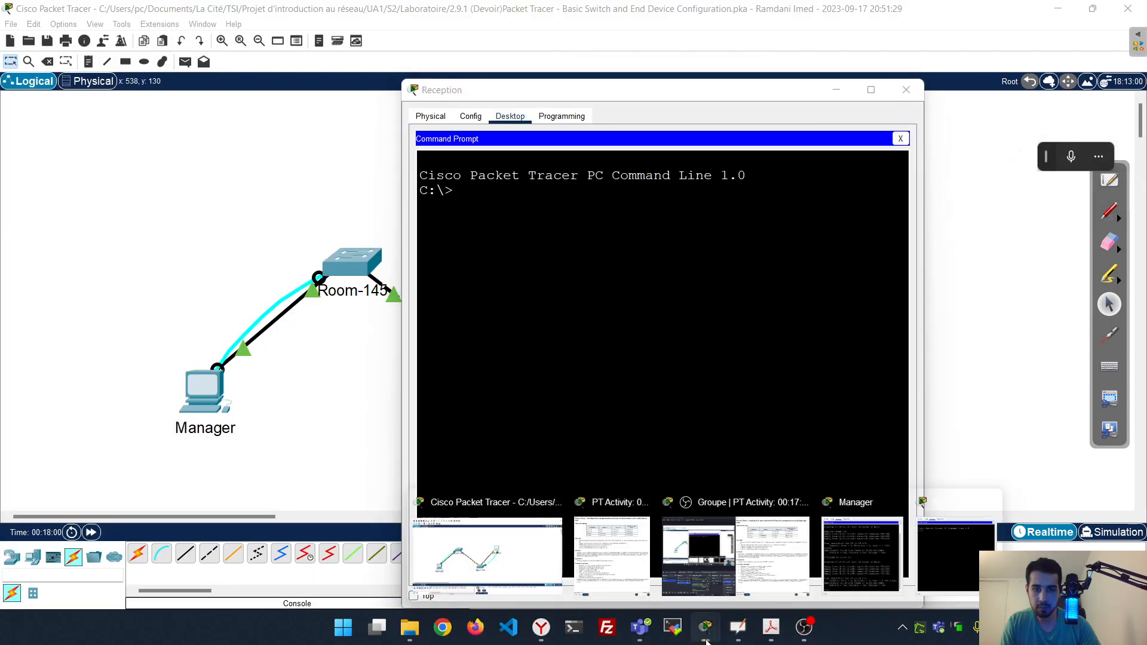
pyautogui.click(862, 556)
pyautogui.moveTo(670, 97); pyautogui.dragTo(845, 85)
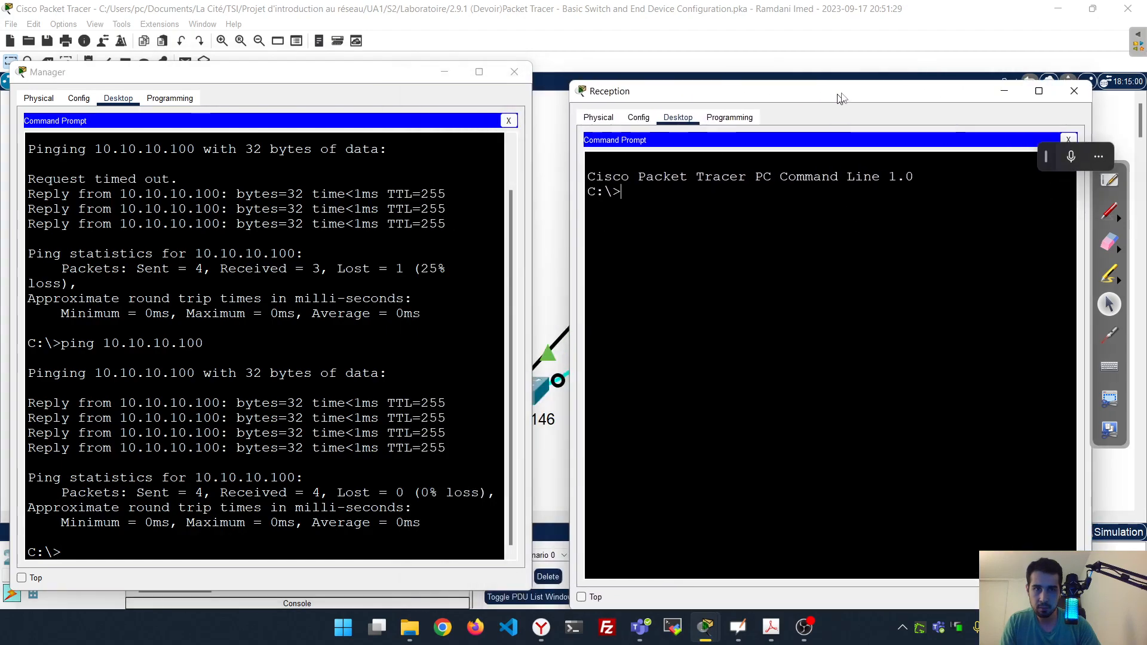
pyautogui.write('pi')
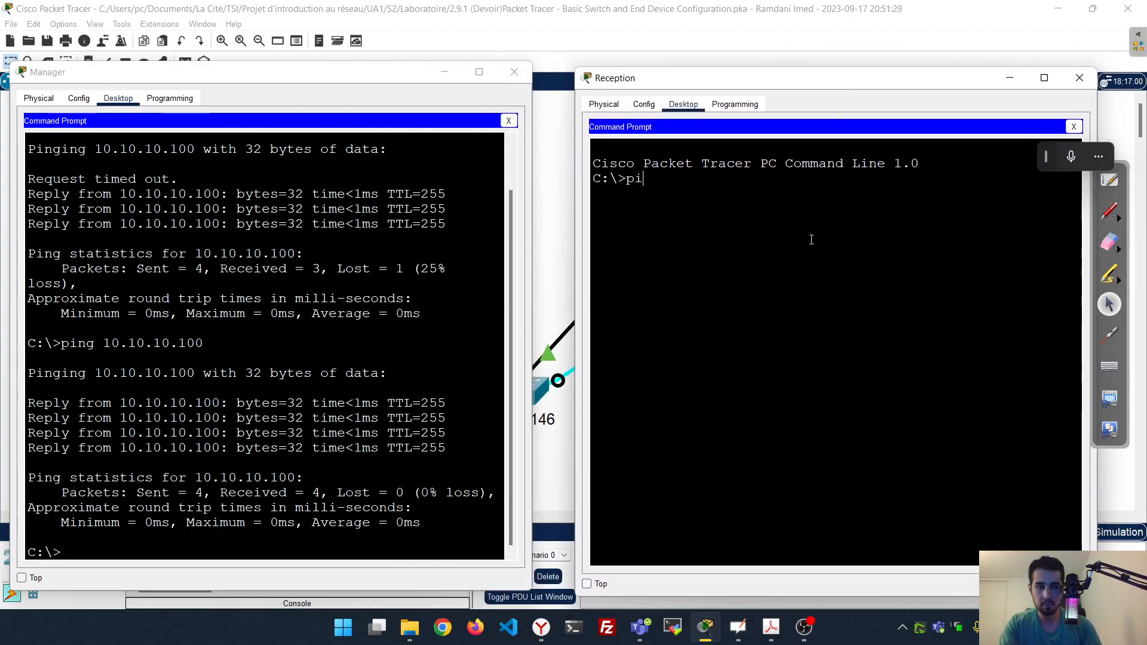
pyautogui.write('ng 10.10.10.150')
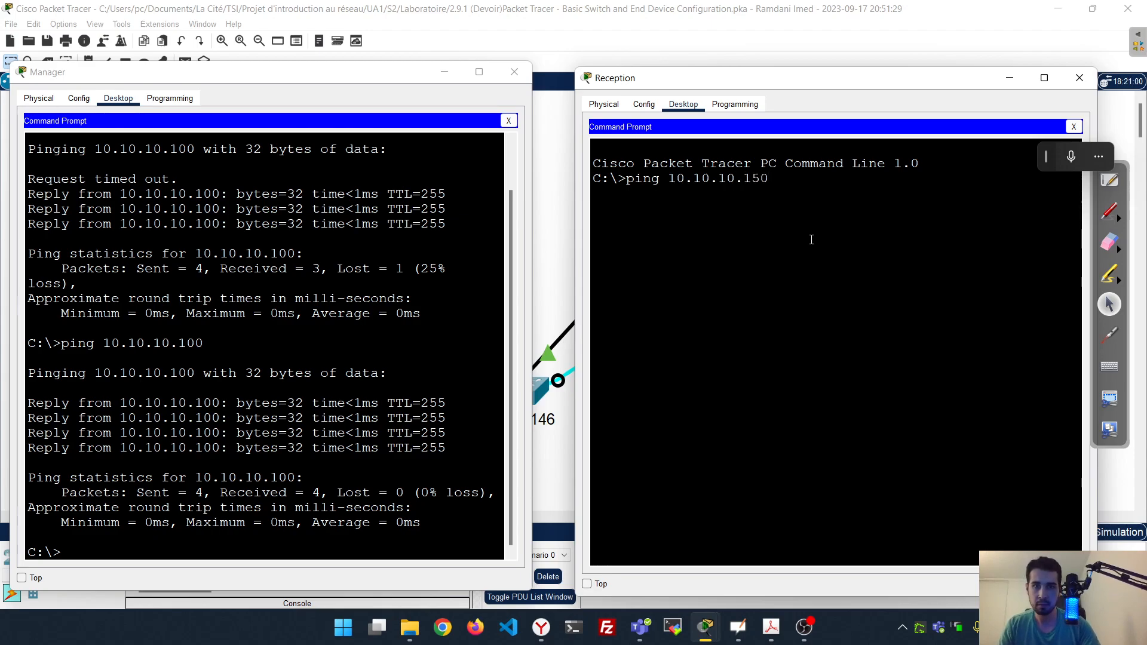
pyautogui.press('Return')
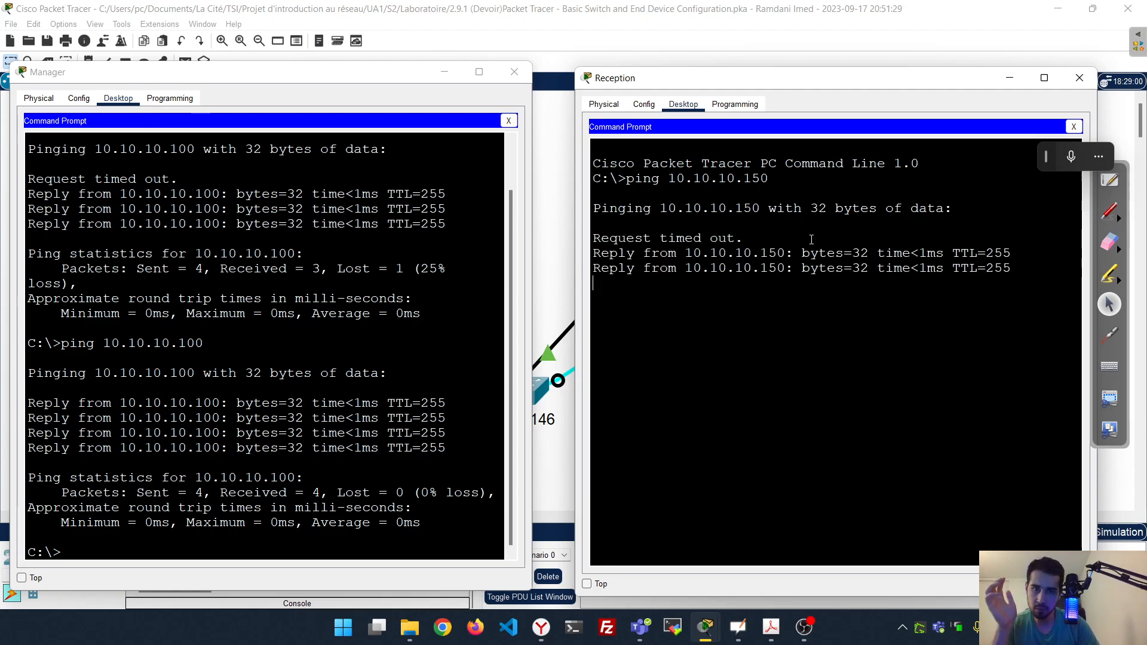
pyautogui.click(462, 333)
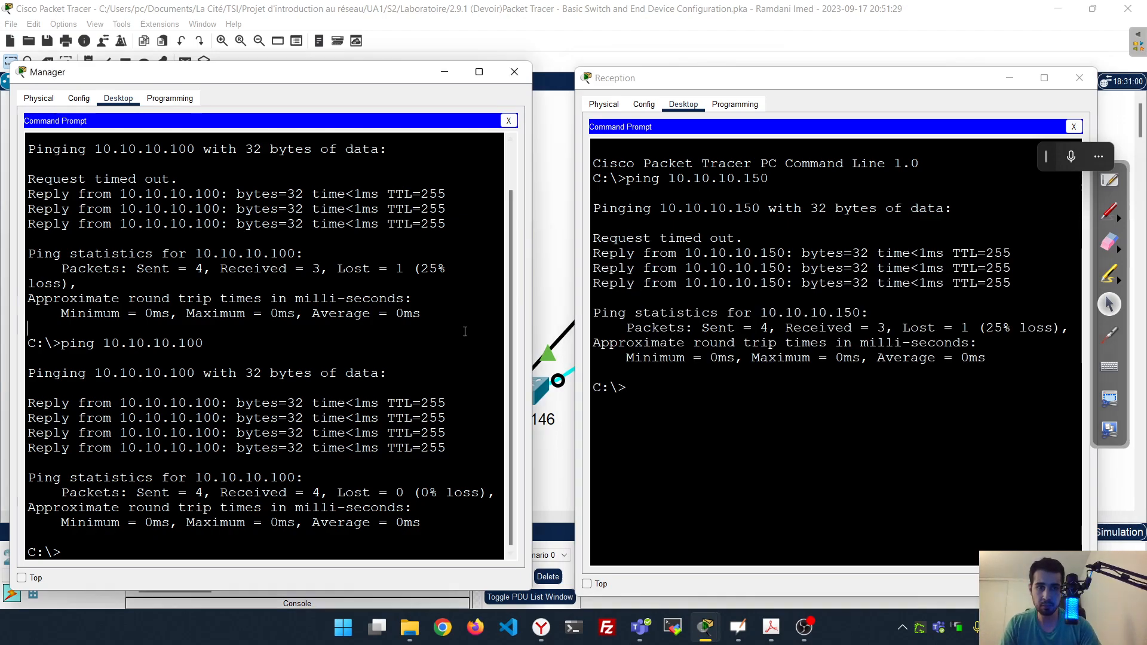
# From Manager's command prompt, ping Reception at 10.10.10.5
pyautogui.write('ping ')
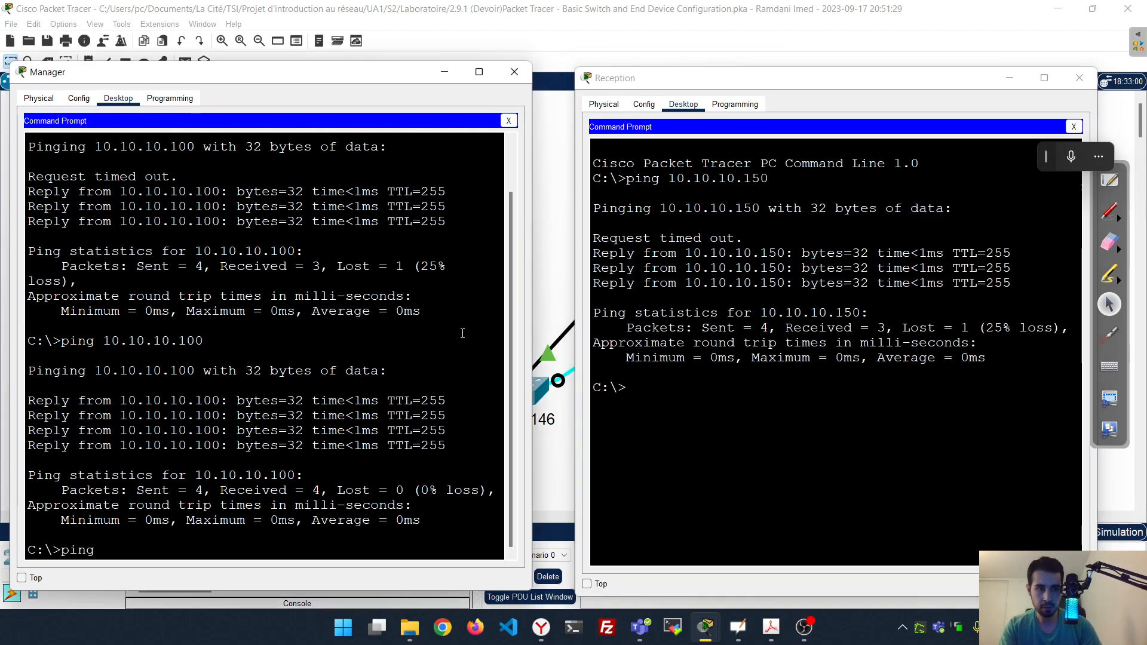
pyautogui.write('152')
pyautogui.press('BackSpace')
pyautogui.press('BackSpace')
pyautogui.press('BackSpace')
pyautogui.press('BackSpace')
pyautogui.write('10.1')
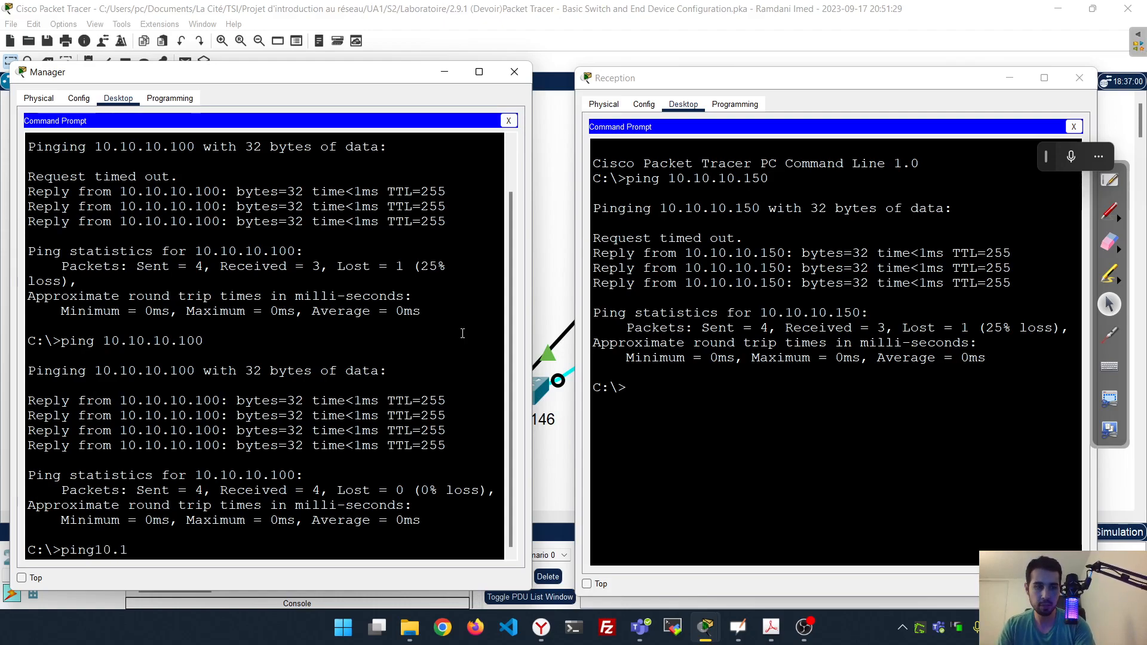
pyautogui.write('0.10.')
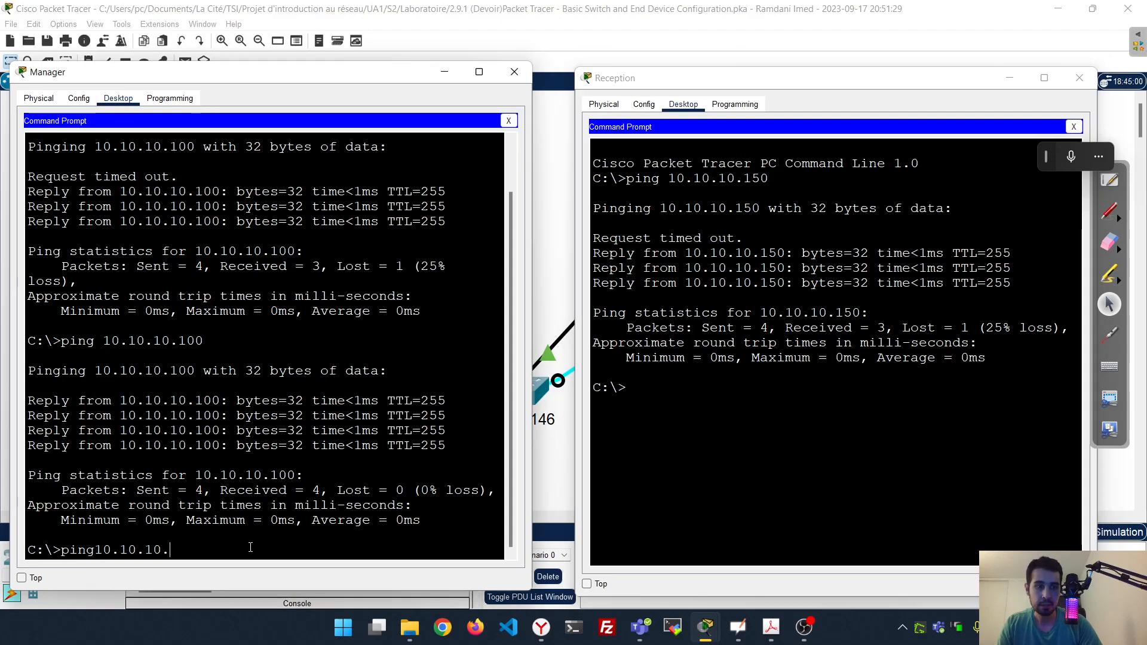
pyautogui.write('5')
pyautogui.press('Return')
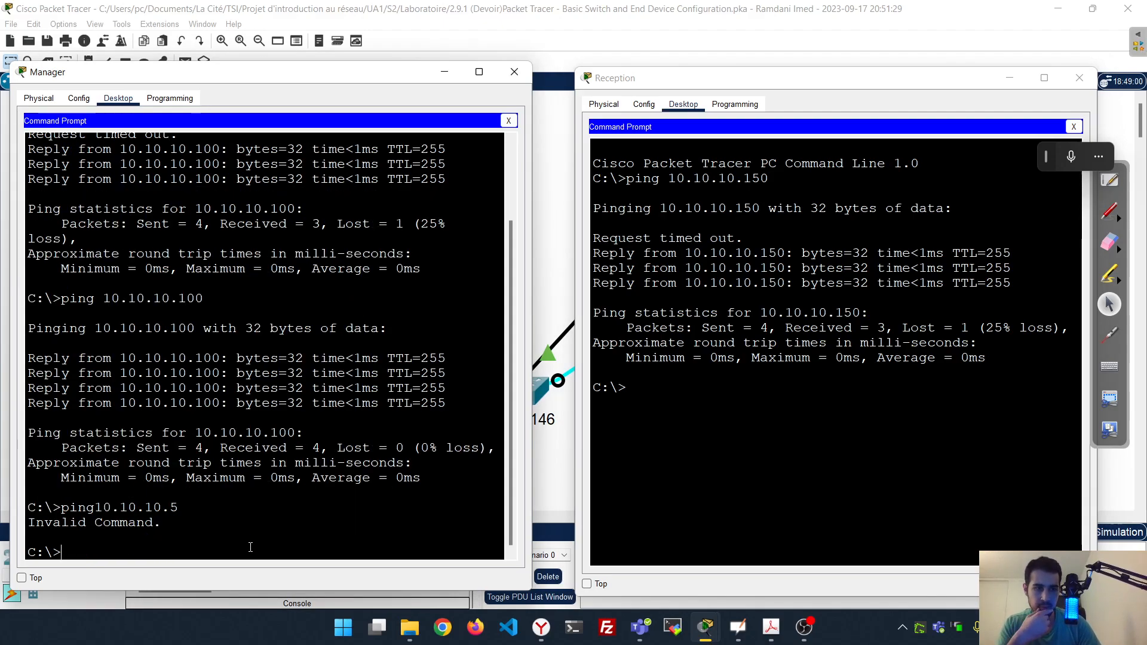
pyautogui.press('Up')
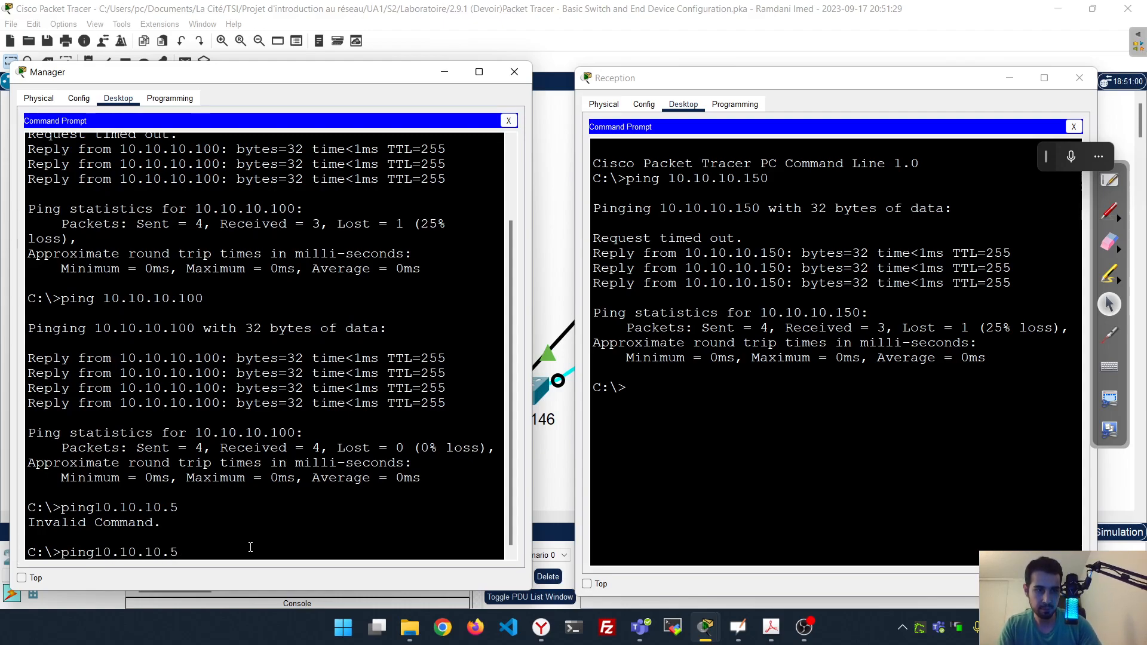
pyautogui.press('Return')
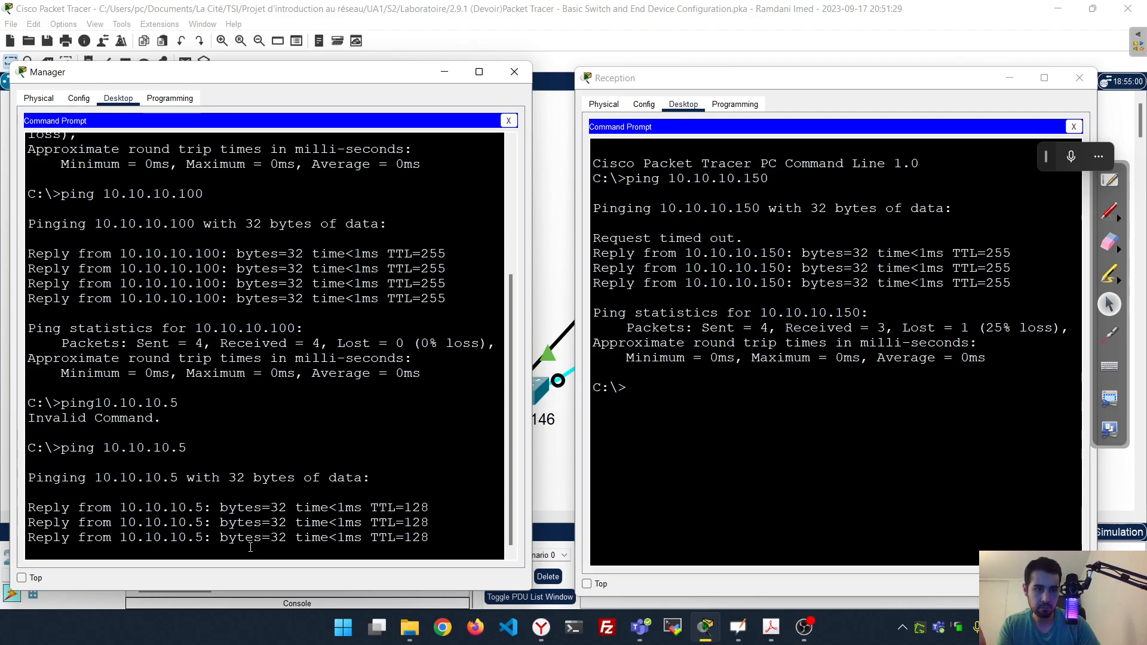
# From Reception's command prompt, ping 10.10.10.4
pyautogui.click(809, 426)
pyautogui.write('ping 10.10.10.4')
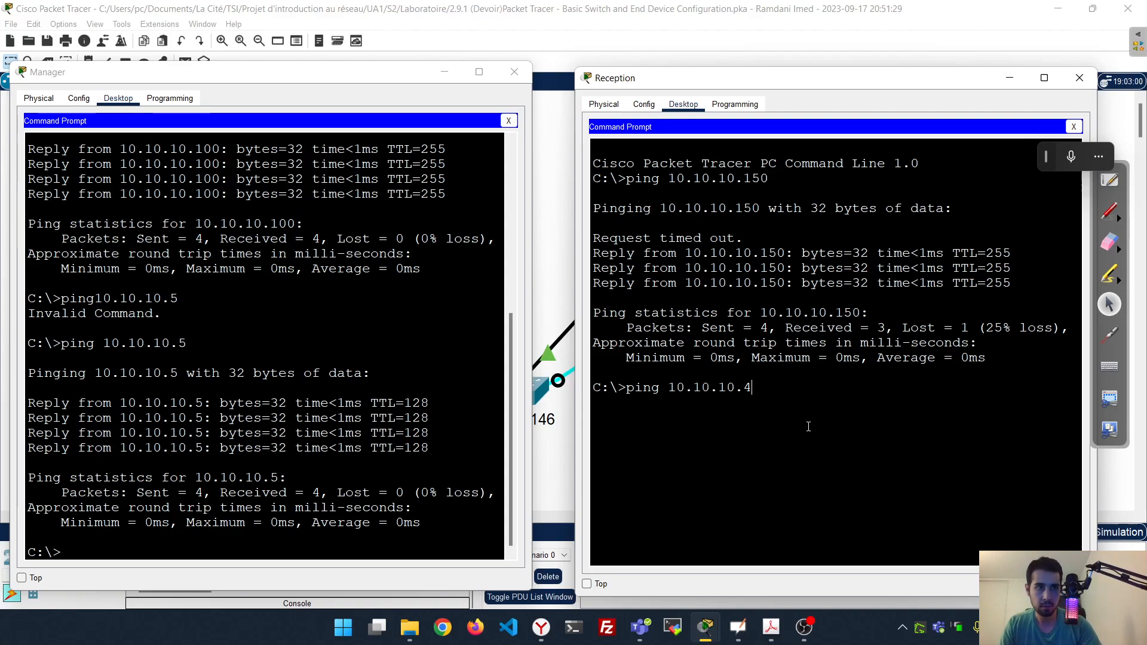
pyautogui.press('Return')
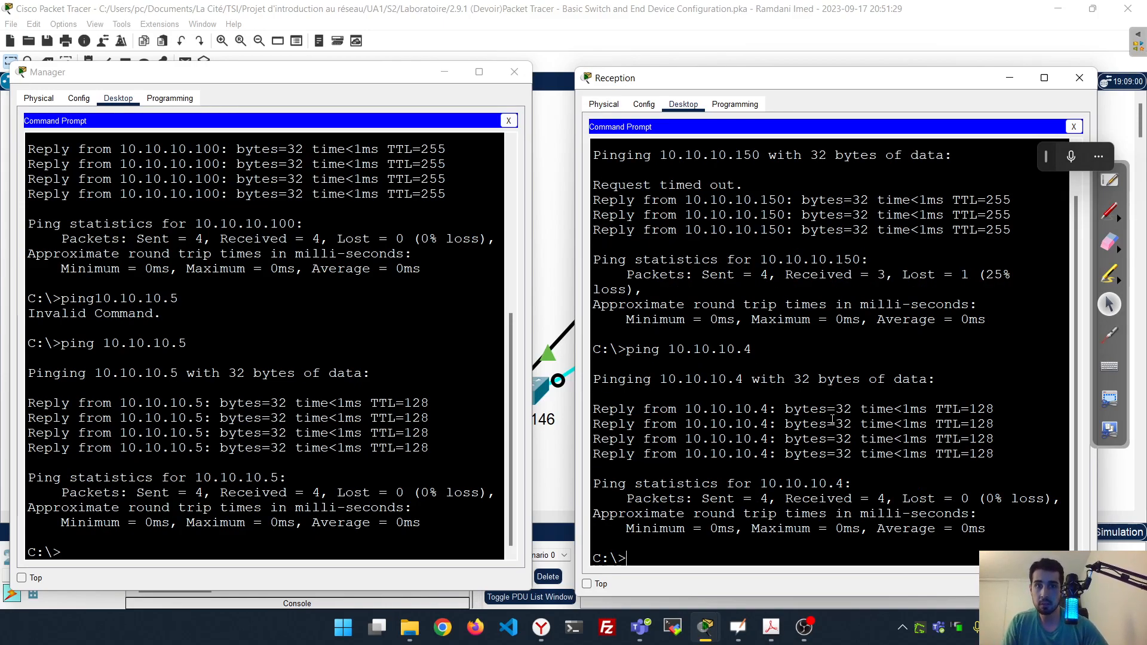
# Close the Reception and Manager windows and save the lab file
pyautogui.click(1080, 78)
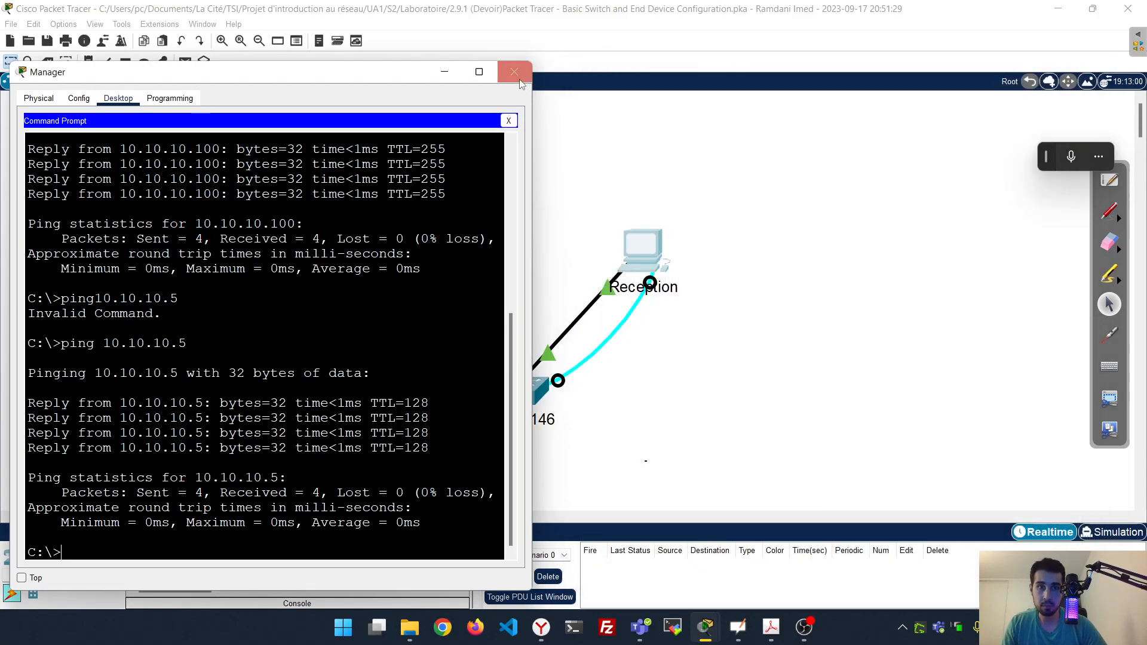
pyautogui.click(514, 72)
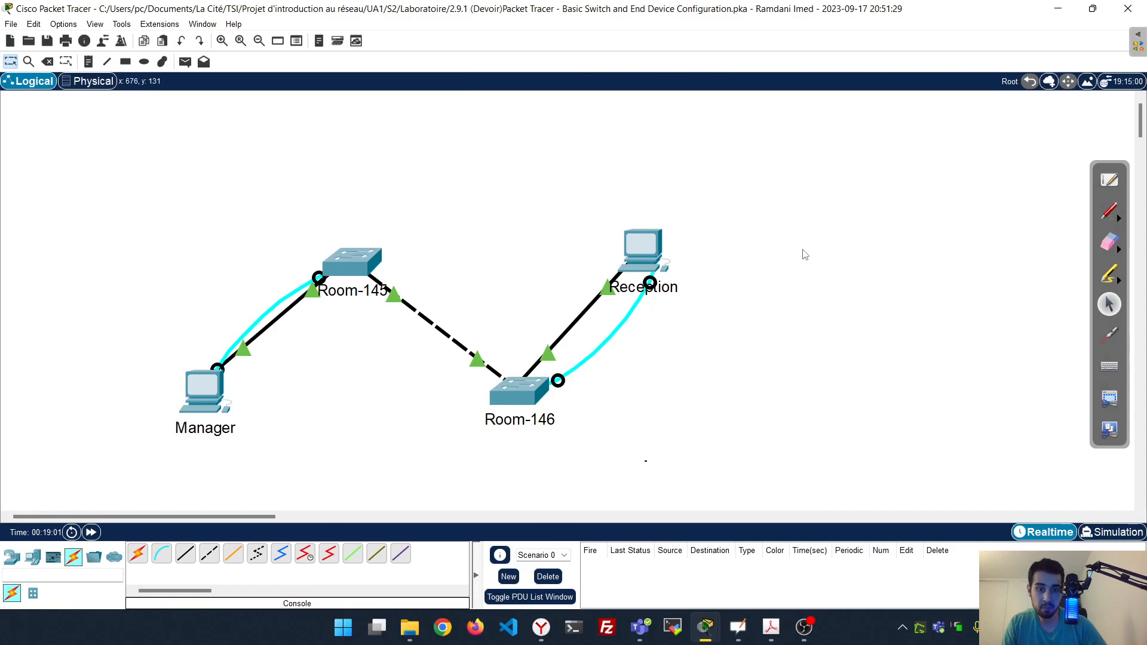
pyautogui.click(40, 44)
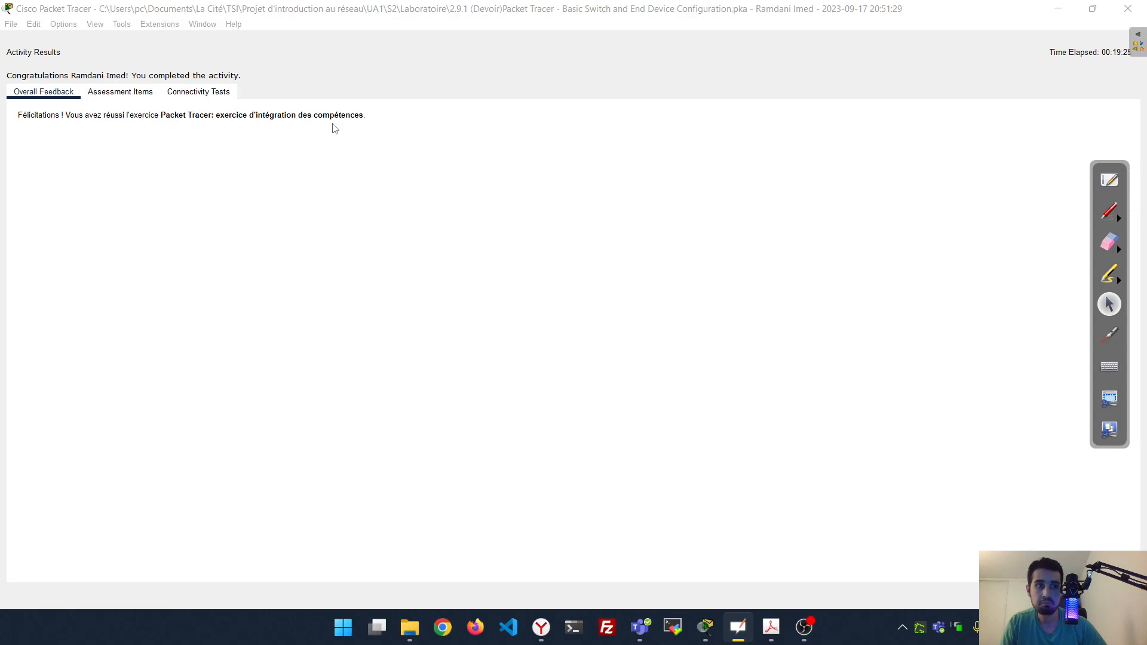
# Review the 100/100 assessment score and the connectivity tests, including Room-145 to Room-146
pyautogui.click(144, 100)
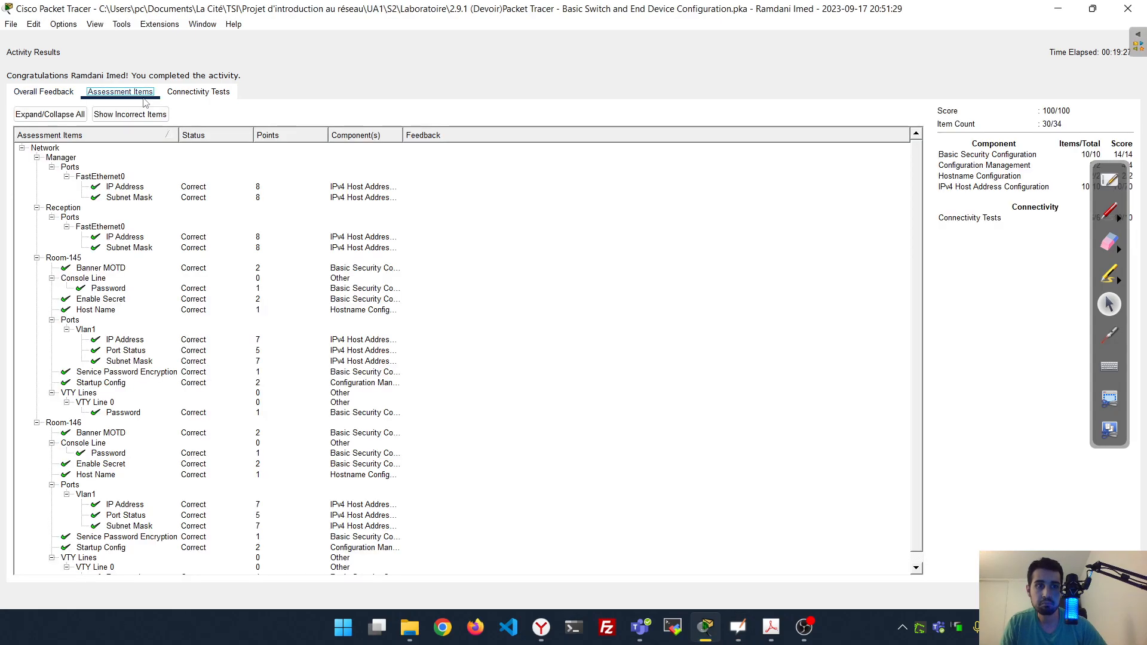
pyautogui.scroll(-1, 261, 198)
pyautogui.scroll(1, 260, 198)
pyautogui.click(199, 99)
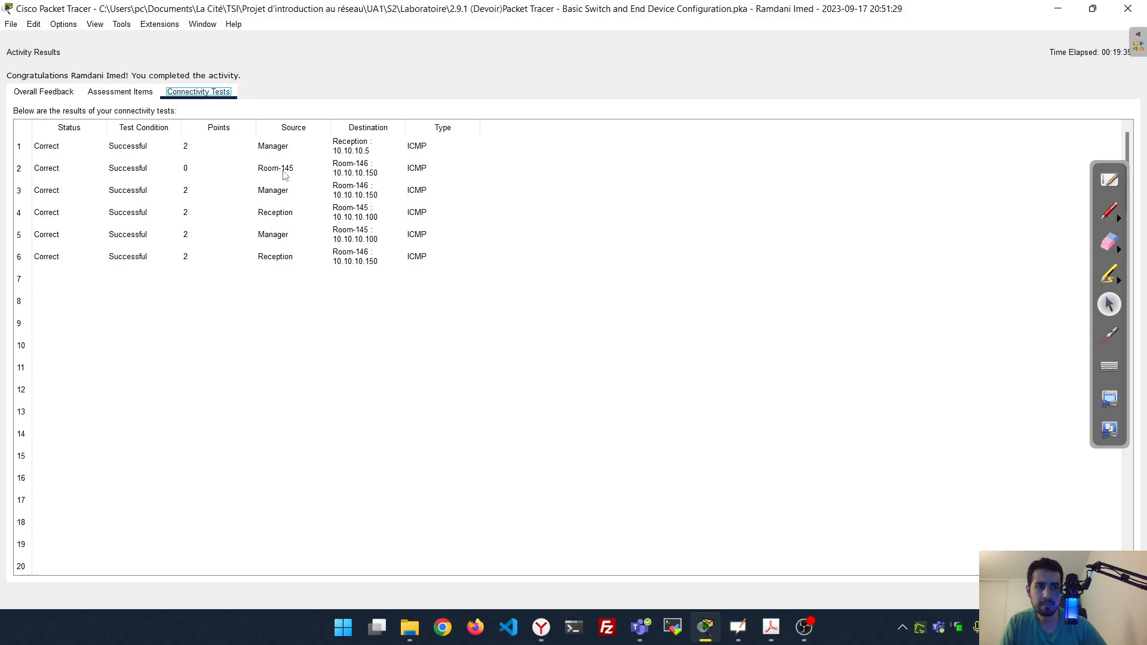
pyautogui.click(344, 173)
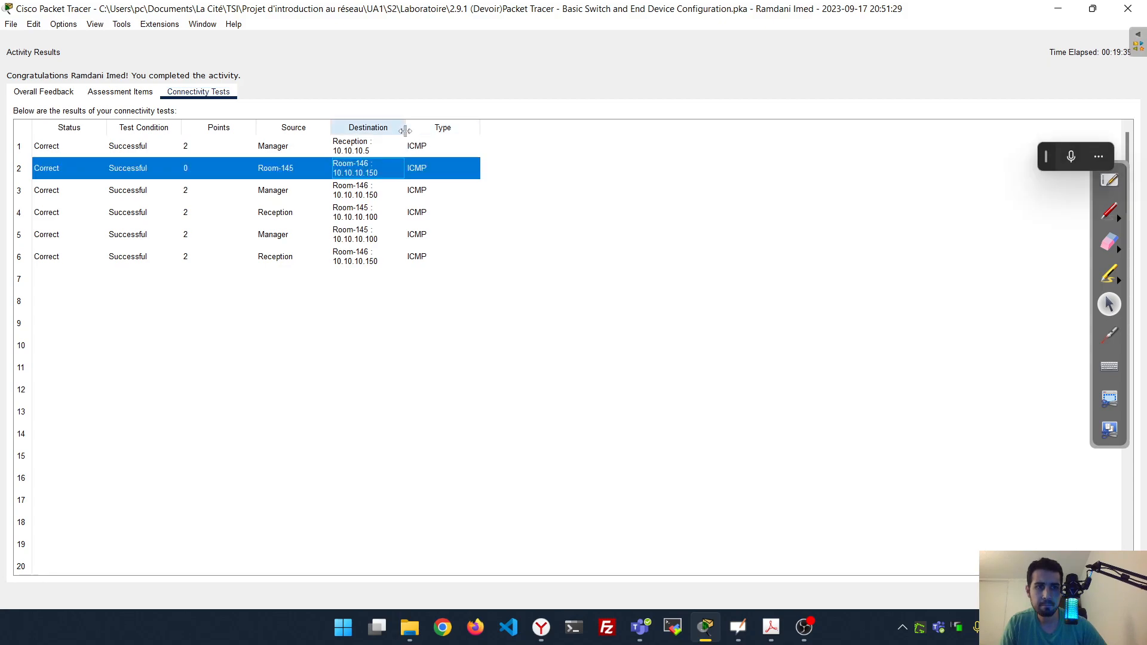
pyautogui.click(120, 91)
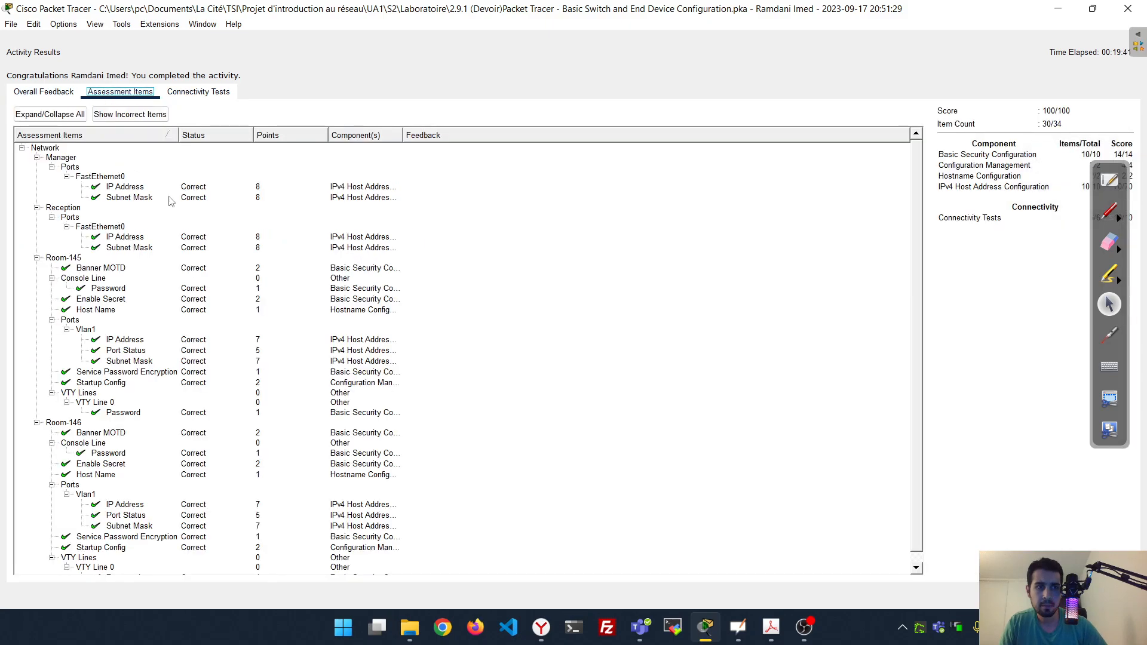
pyautogui.click(48, 93)
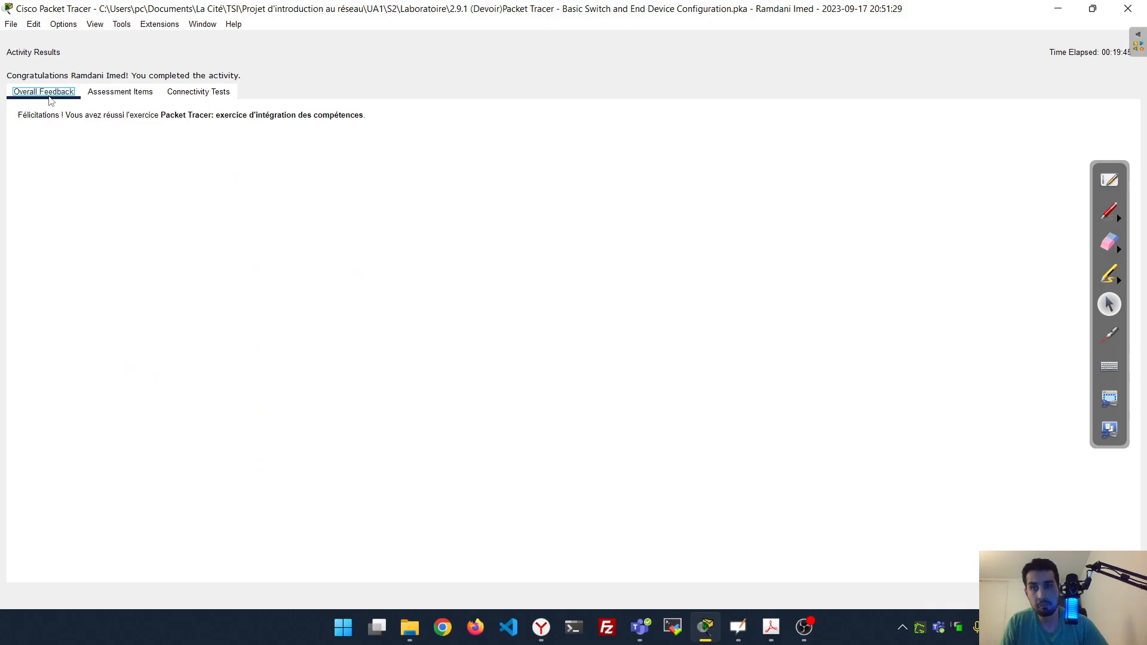
pyautogui.click(1127, 9)
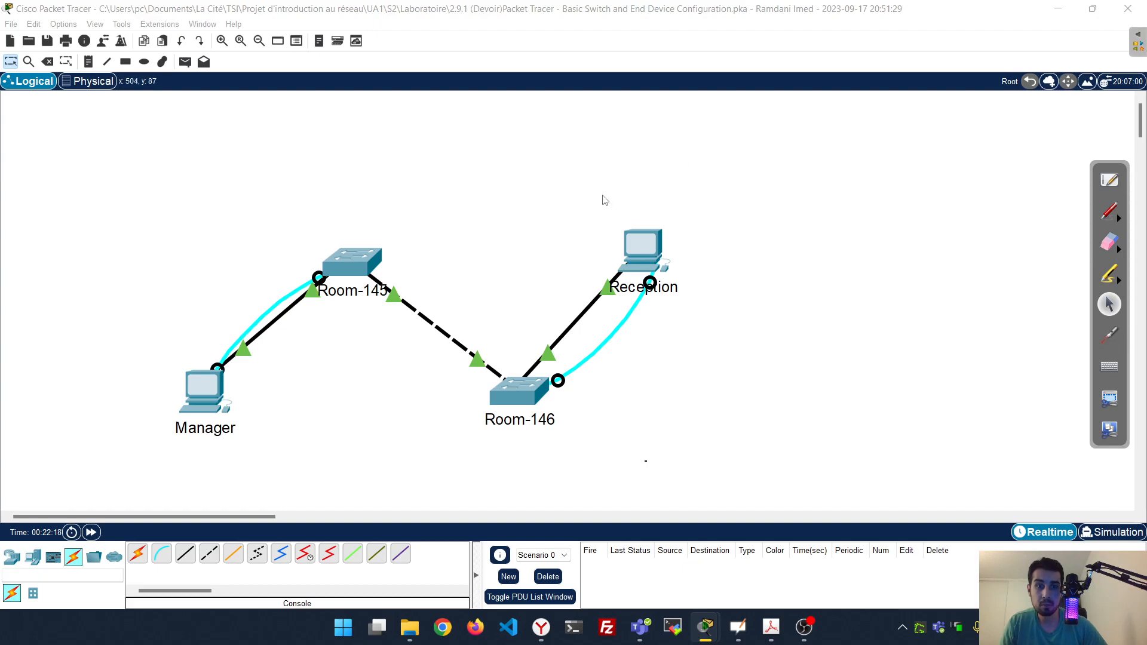
# Move the activity instructions aside to view the topology, then exit Packet Tracer
pyautogui.moveTo(538, 1); pyautogui.dragTo(647, 228)
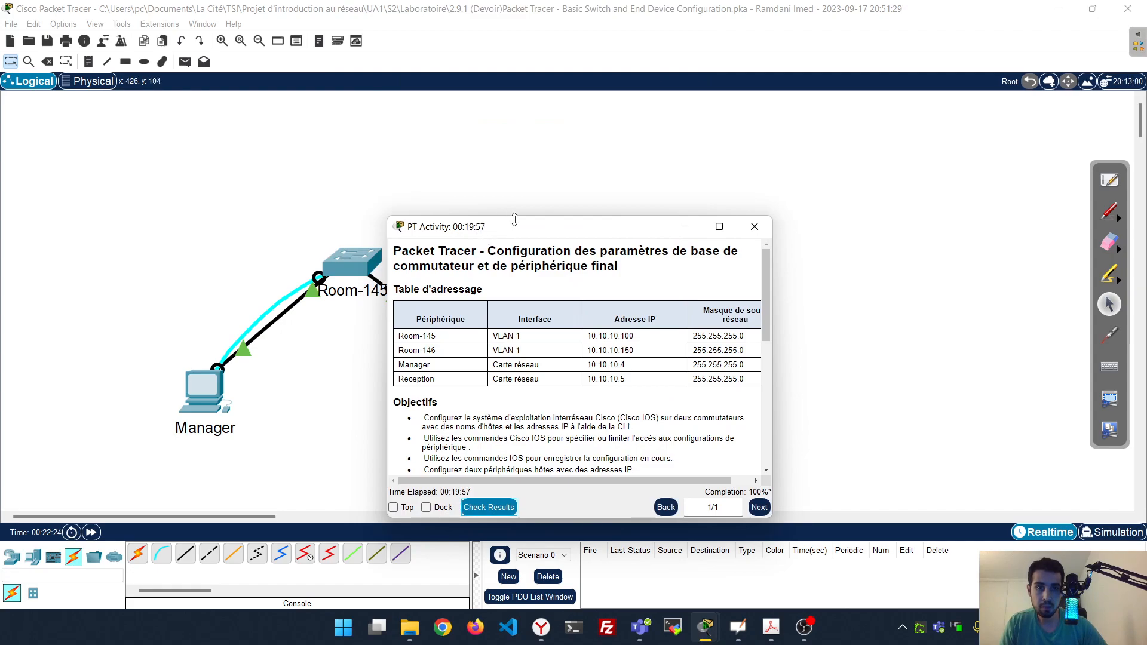
pyautogui.moveTo(516, 228); pyautogui.dragTo(810, 108)
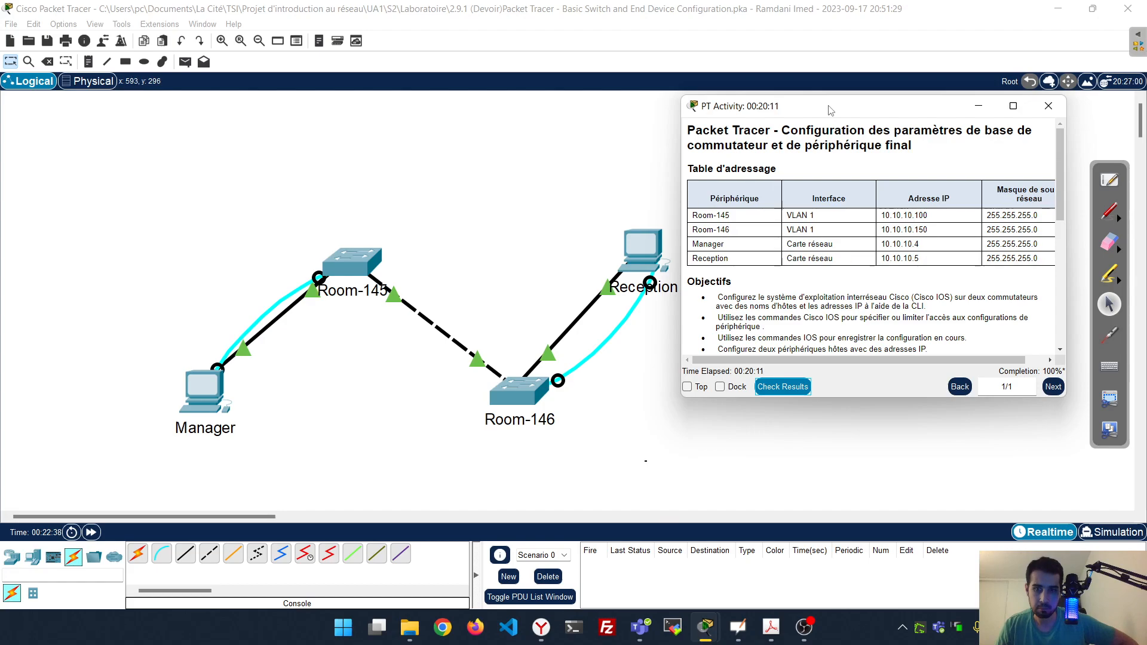
pyautogui.click(1128, 8)
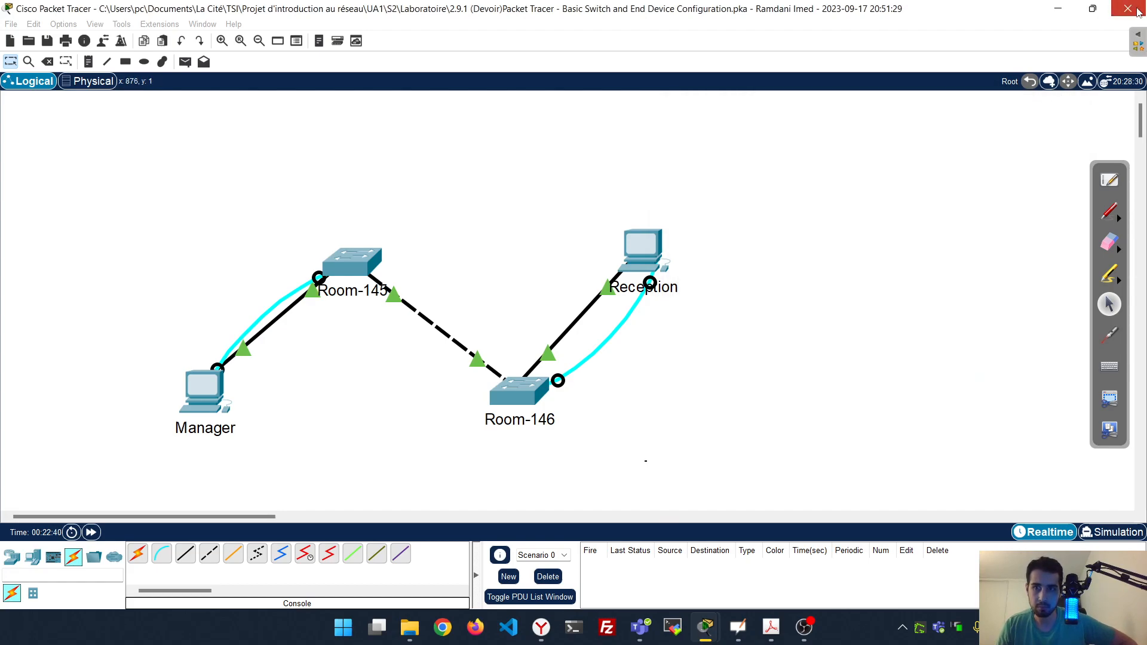
# Save on exit and reopen the 2.9.1 (Devoir) .pka lab from the Laboratoire folder
pyautogui.click(561, 335)
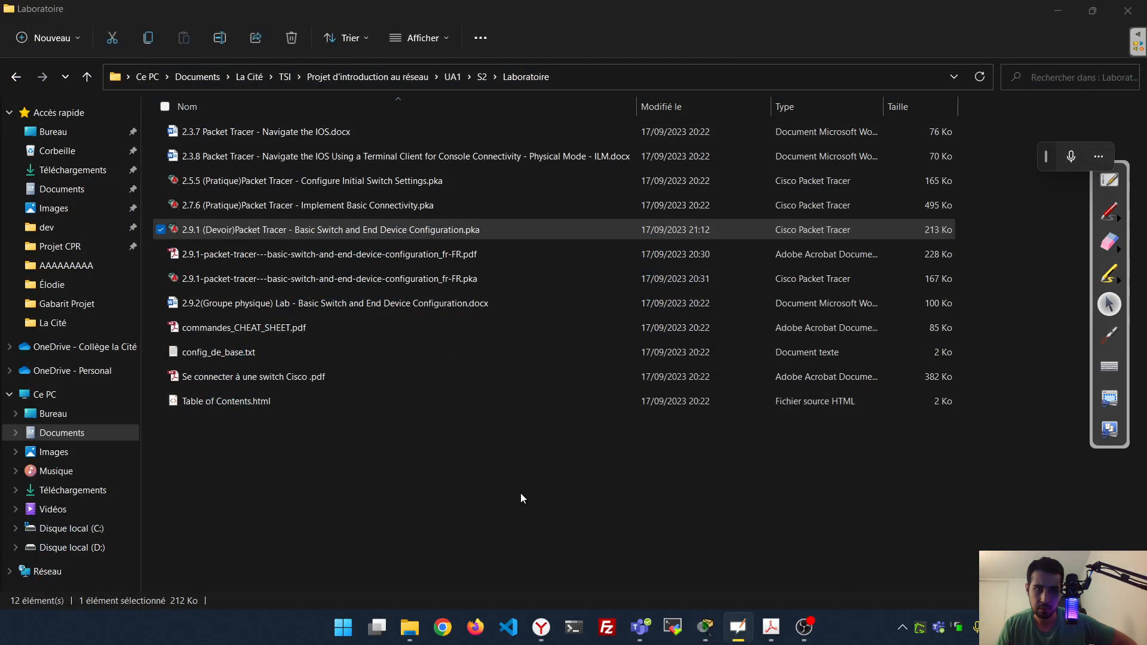
pyautogui.click(521, 498)
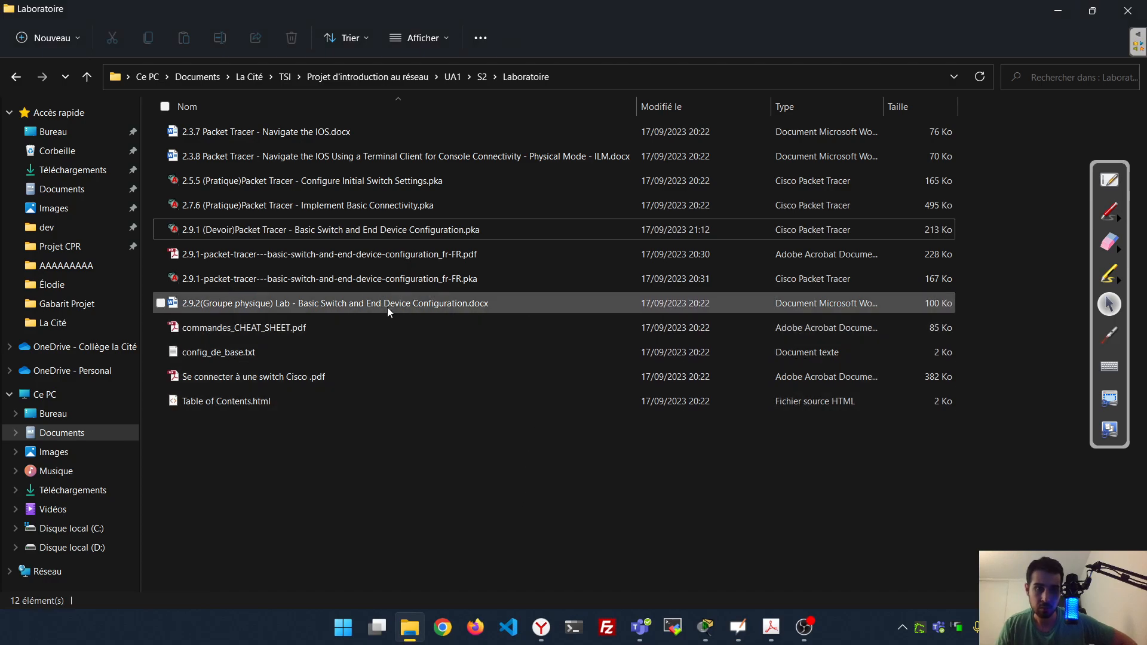
pyautogui.click(337, 234)
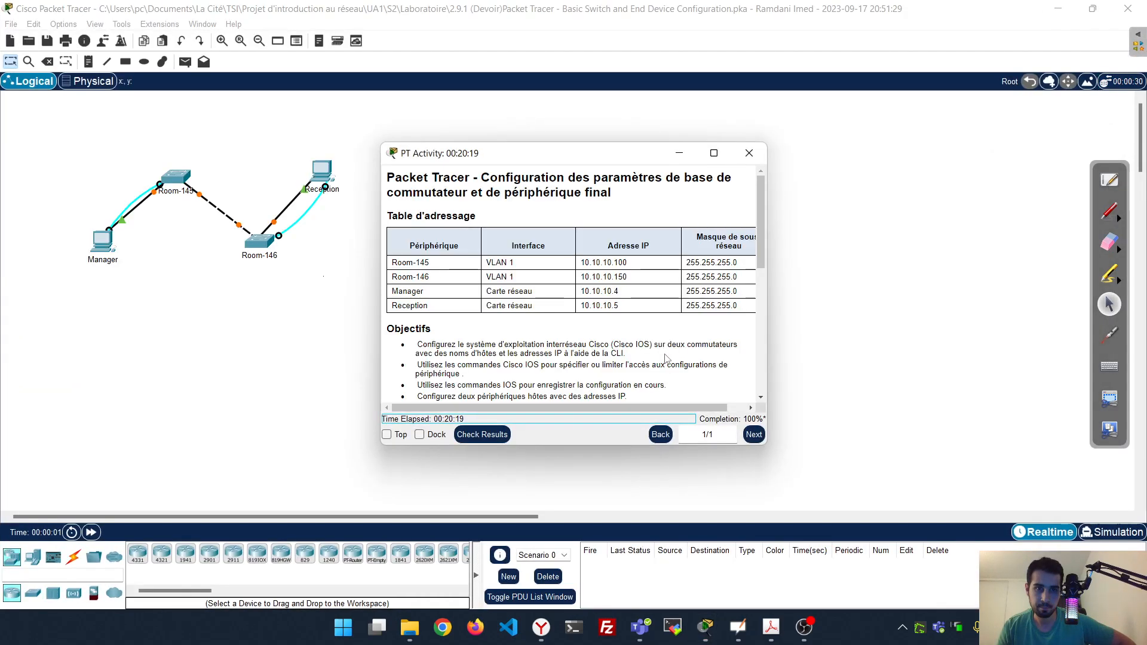
# Confirm 100% completion in the instructions, then close Packet Tracer without saving
pyautogui.scroll(-6, 666, 357)
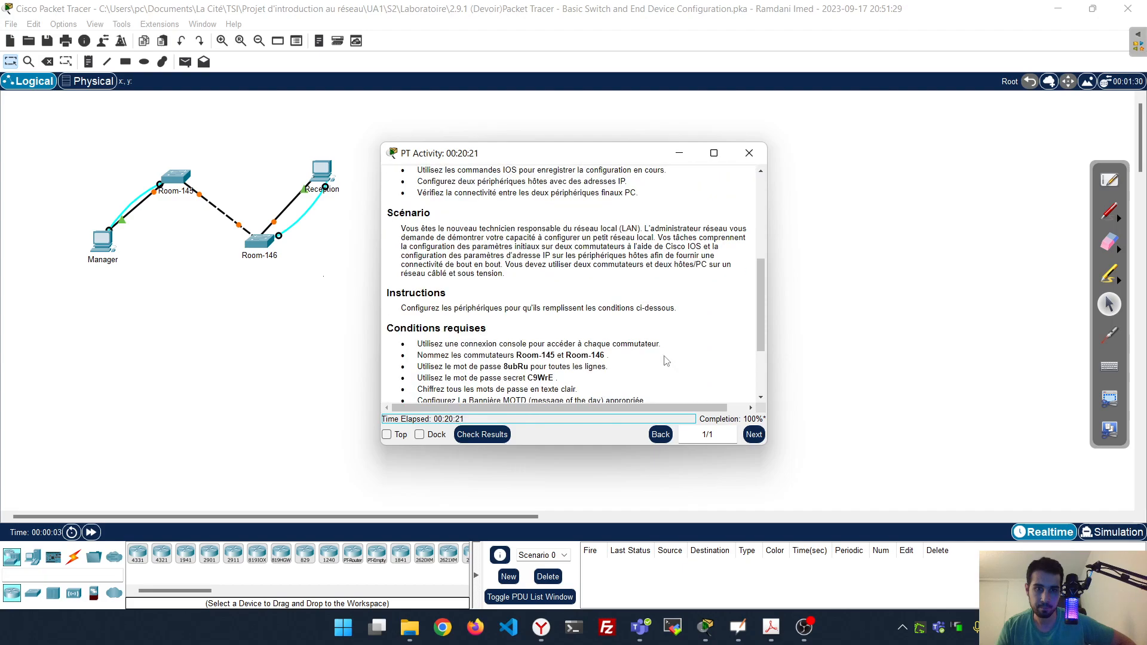
pyautogui.scroll(6, 666, 361)
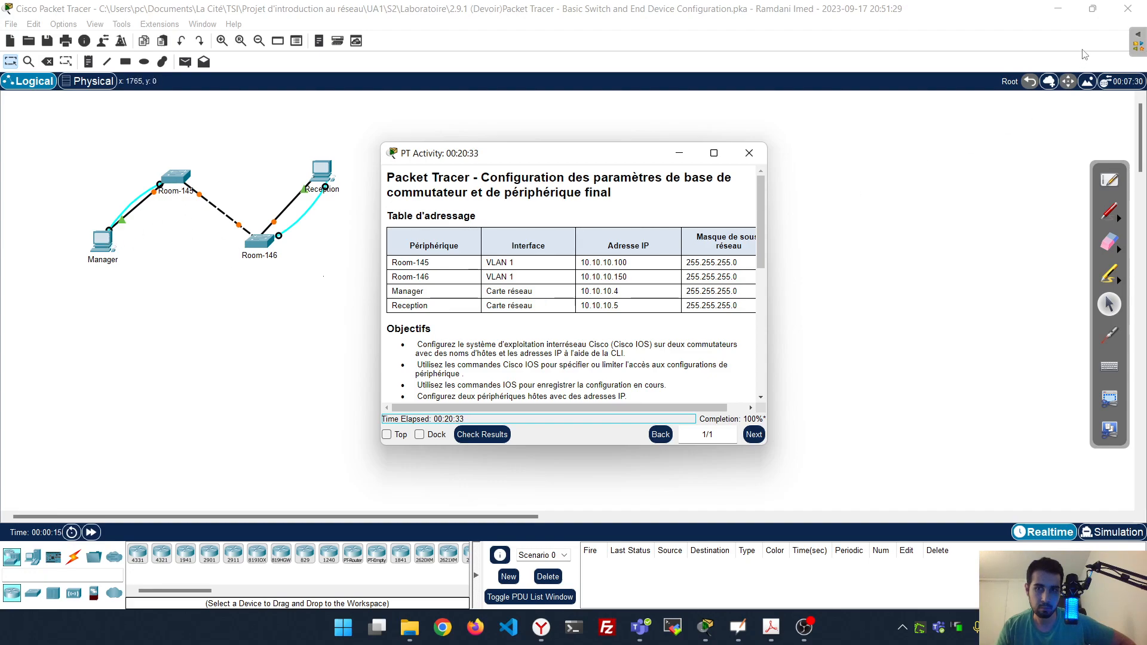
pyautogui.click(1124, 17)
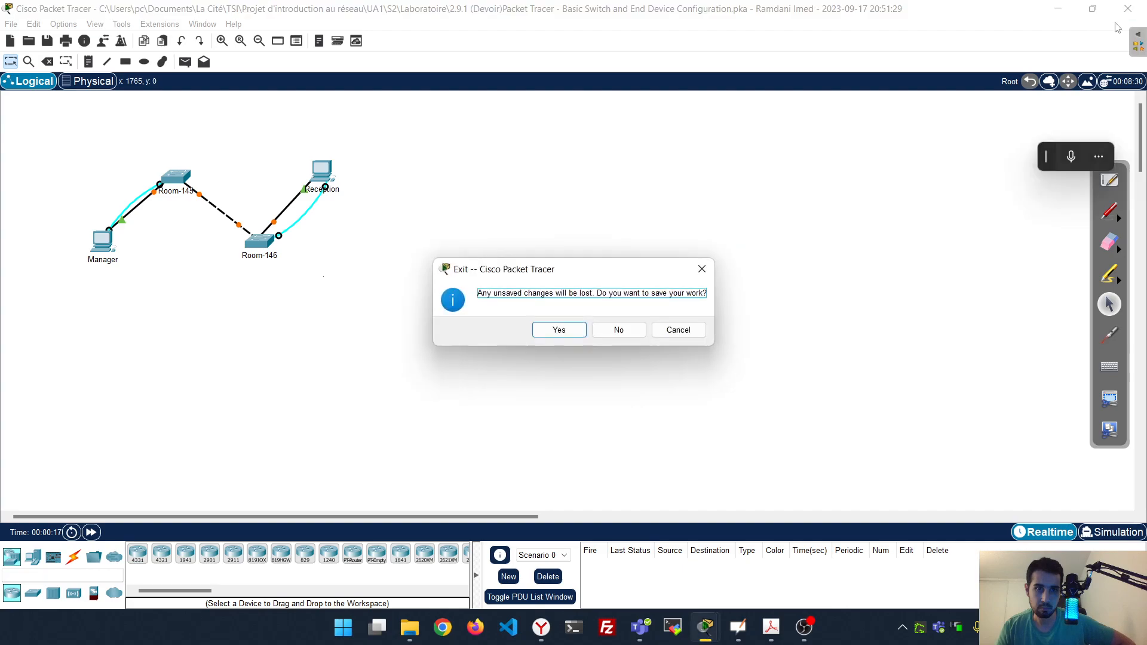
pyautogui.click(619, 331)
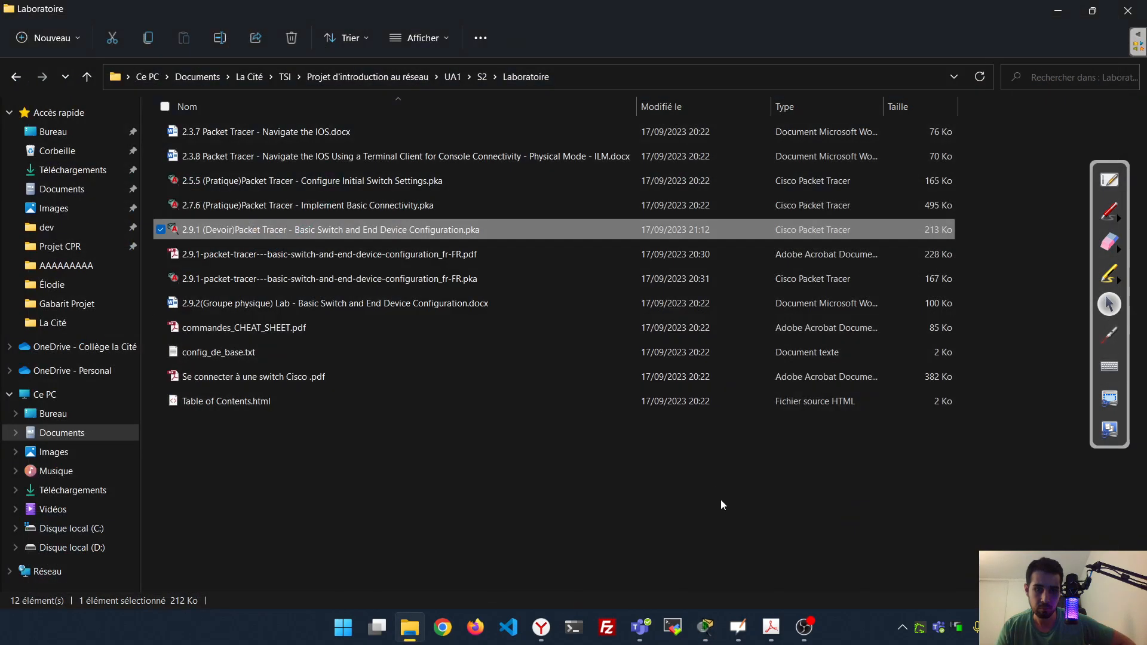
pyautogui.click(705, 629)
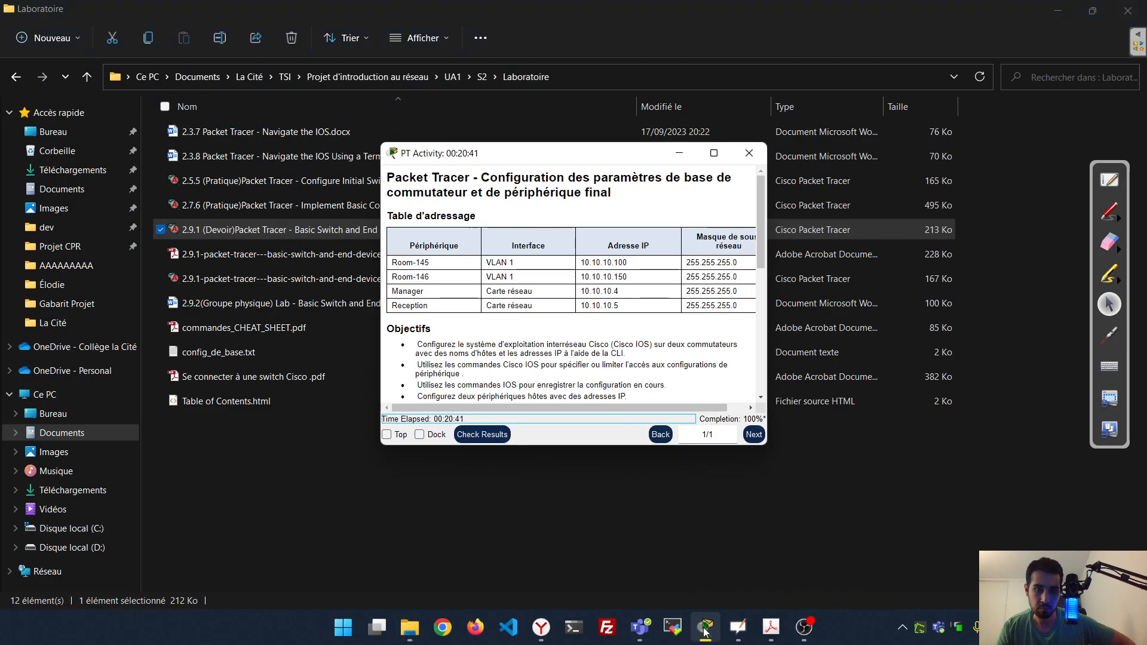
pyautogui.click(747, 154)
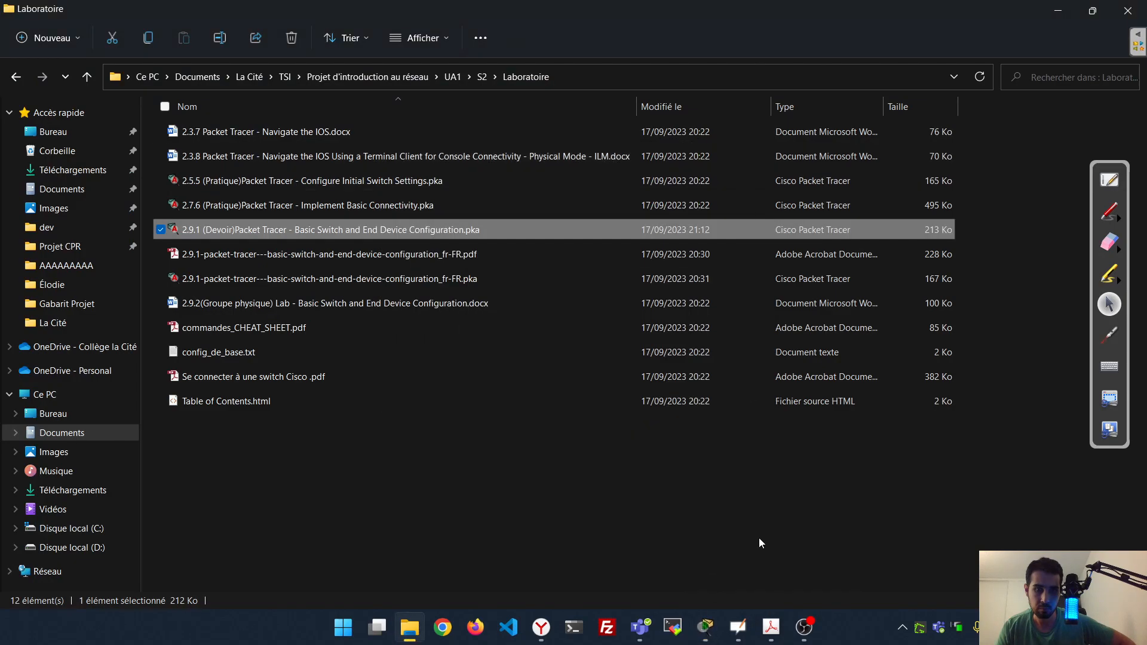
pyautogui.click(708, 629)
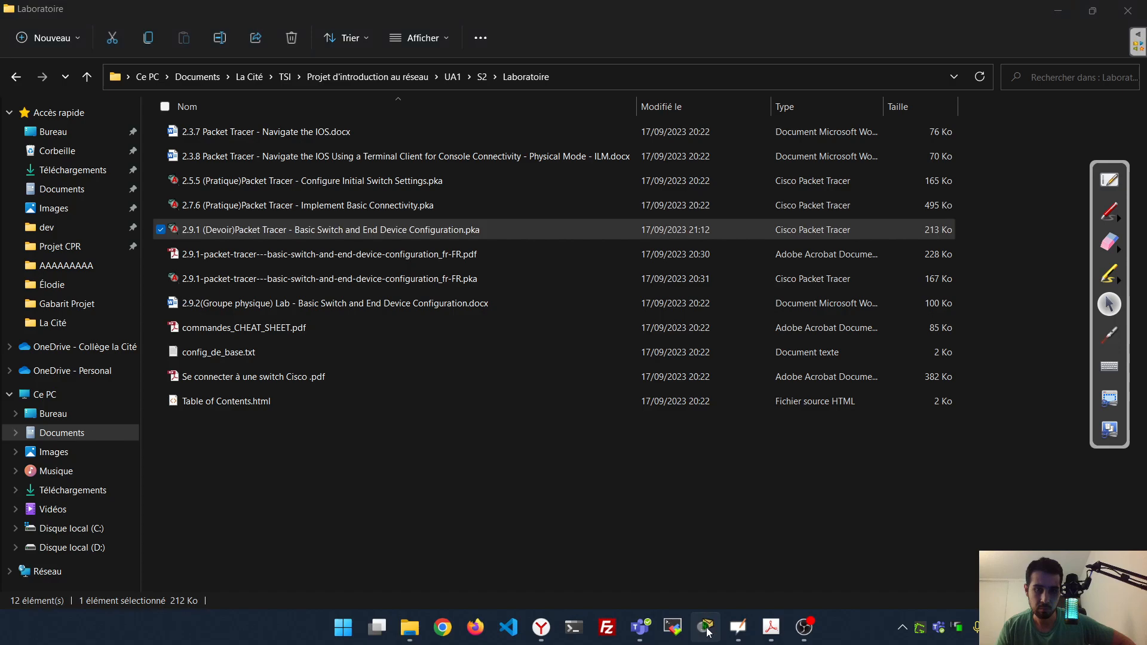